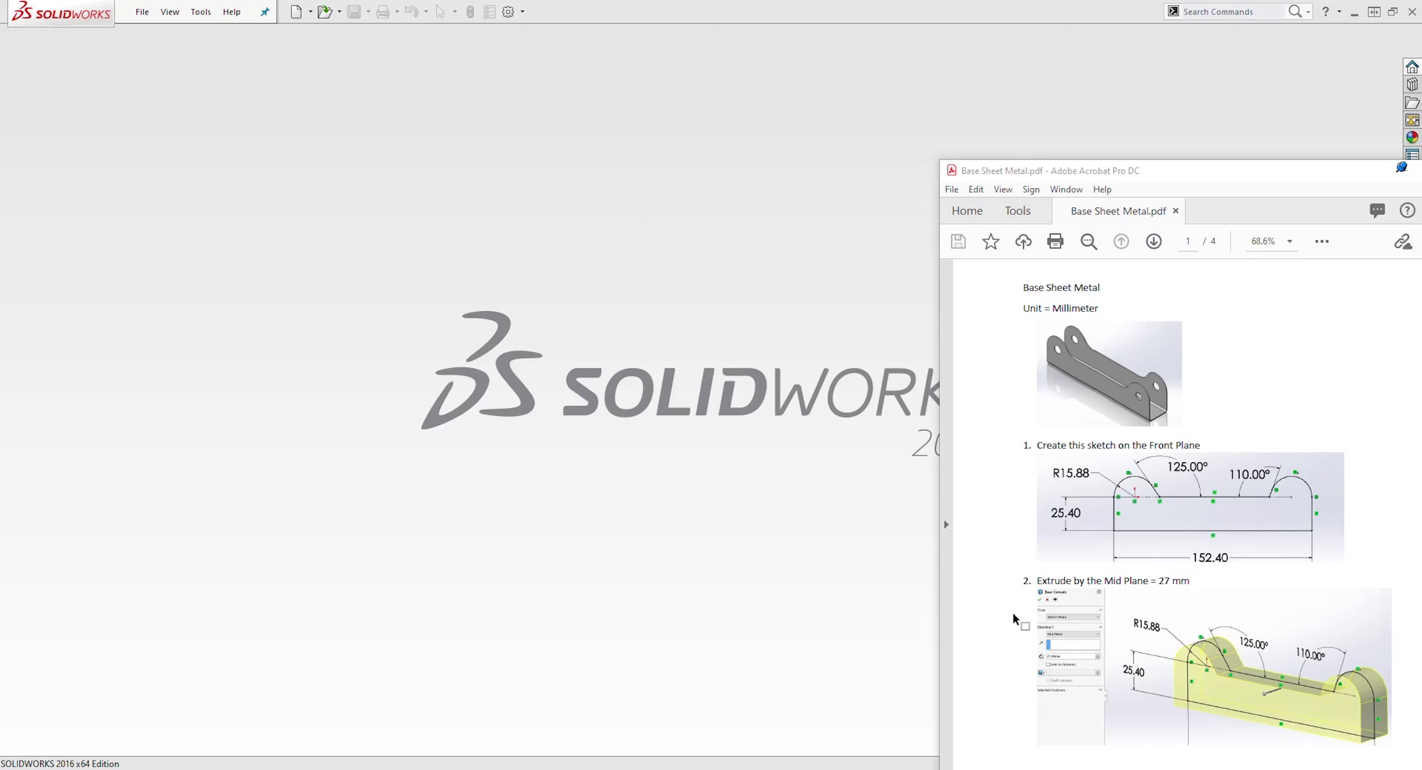
Step: Create a new part document and set its unit system to MMGS (millimeter, gram, second)
{"action": "left_click", "coordinate": [298, 15]}
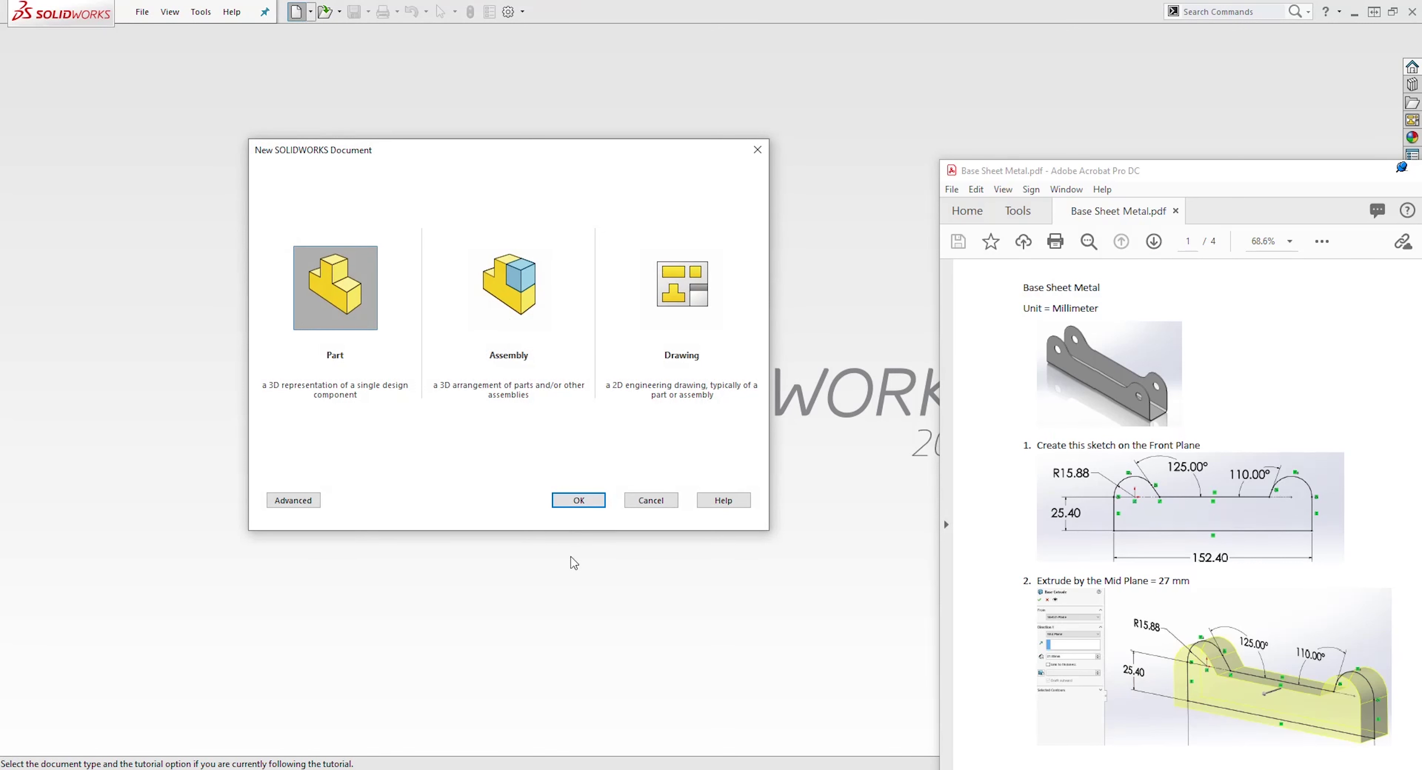
{"action": "left_click", "coordinate": [586, 504]}
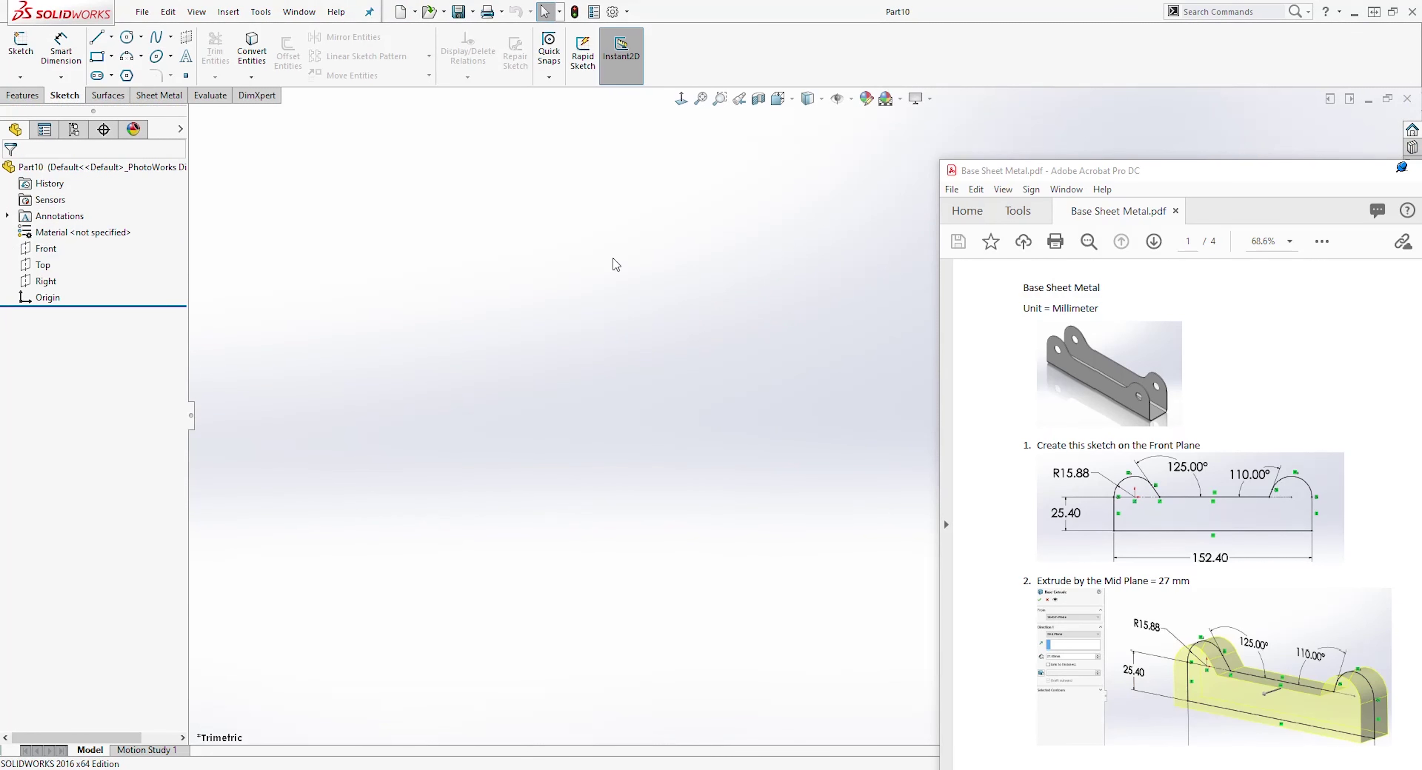
{"action": "left_click", "coordinate": [613, 11]}
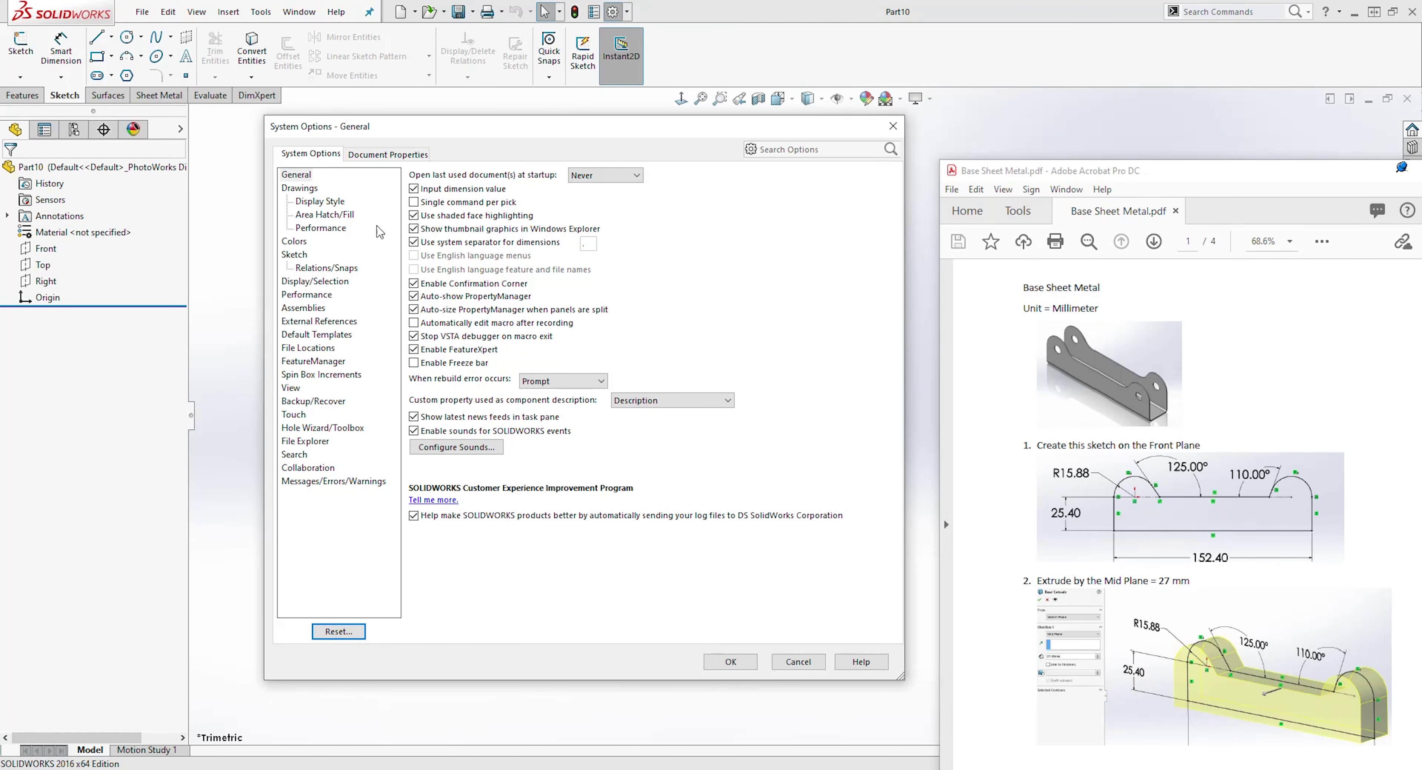
{"action": "left_click", "coordinate": [389, 155]}
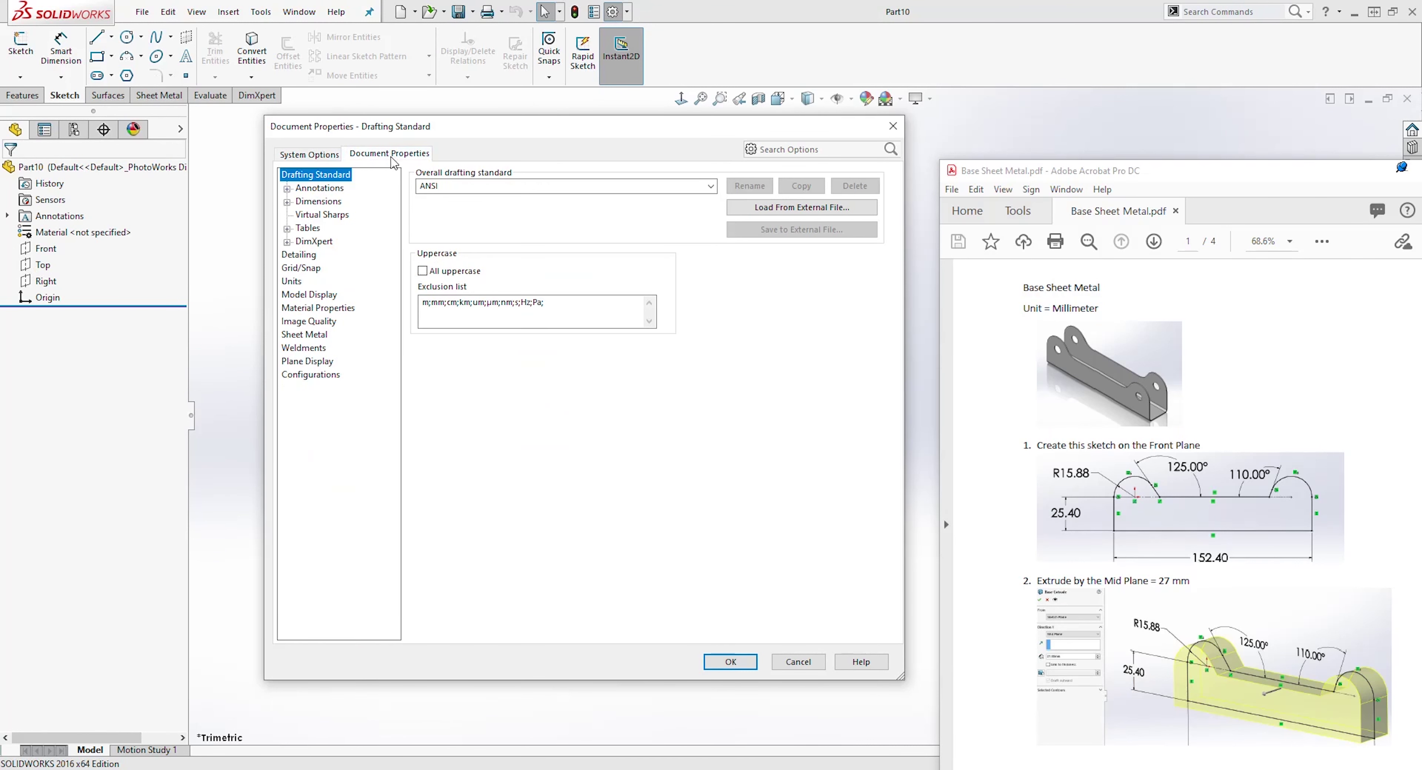
{"action": "left_click", "coordinate": [292, 283]}
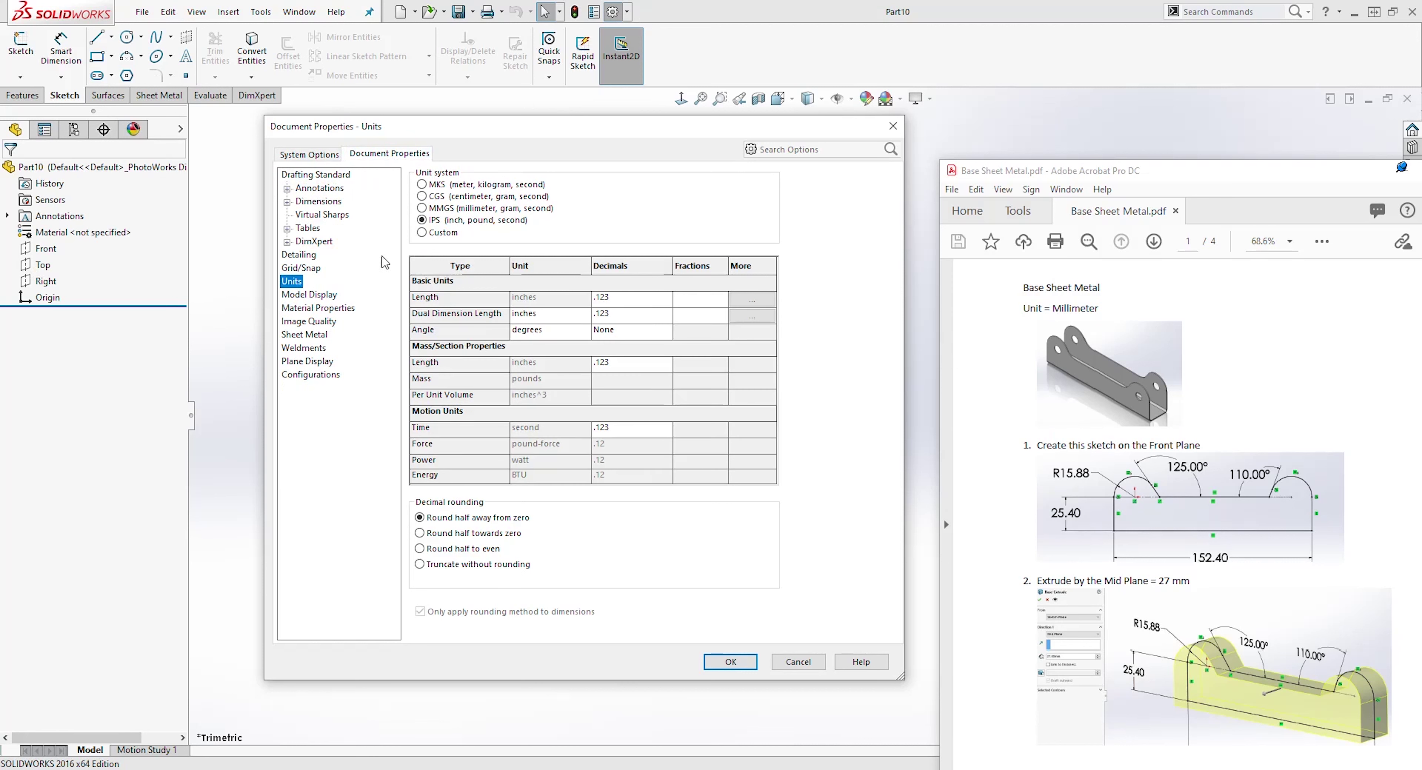
{"action": "left_click", "coordinate": [422, 209]}
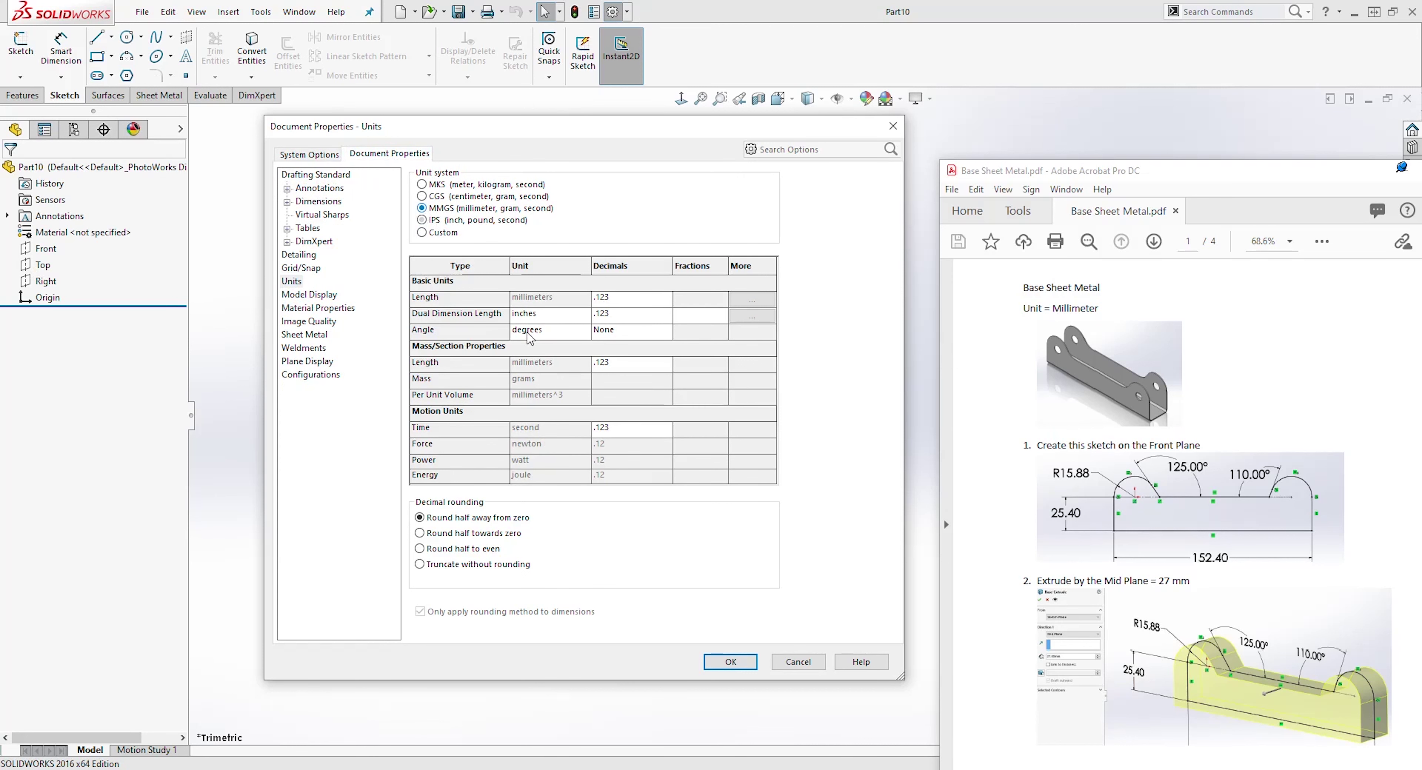
{"action": "left_click", "coordinate": [739, 662]}
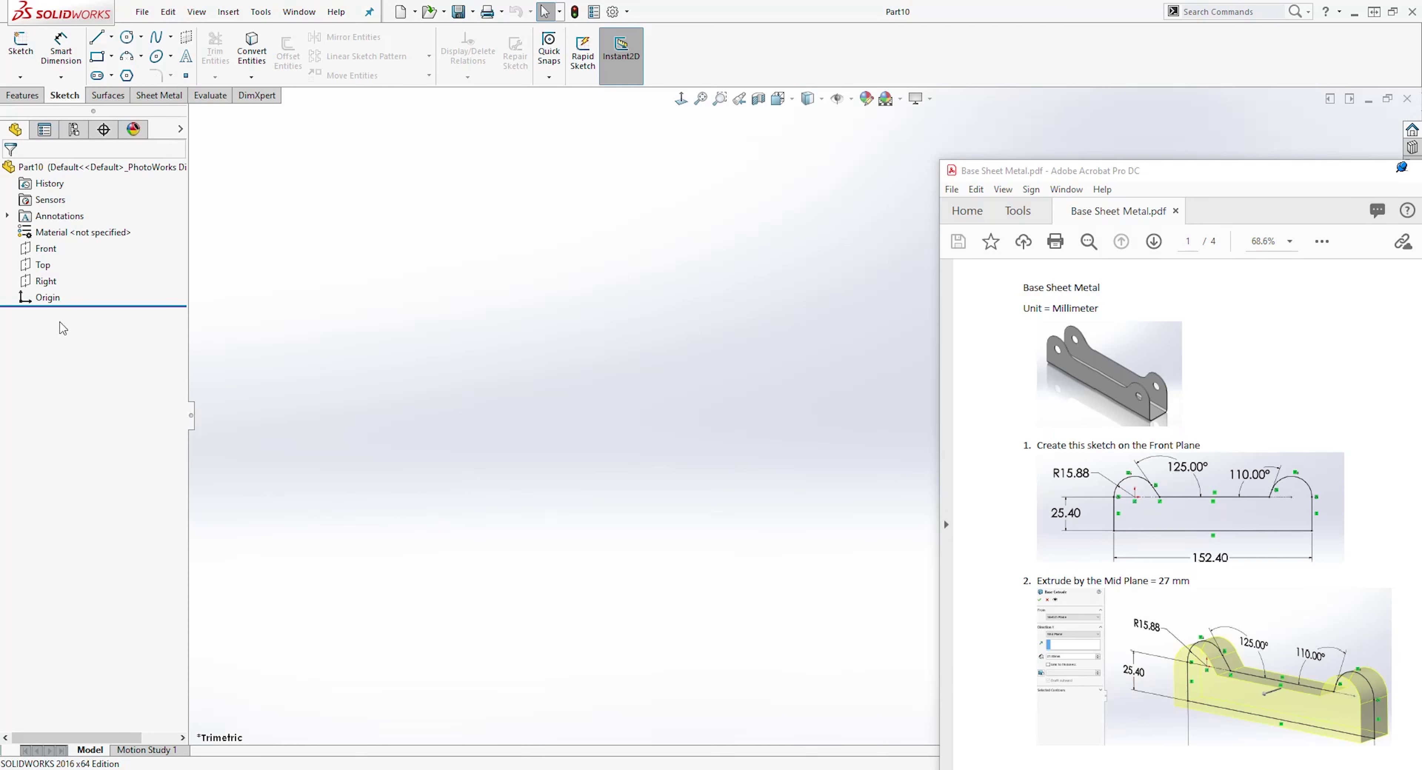
Step: Start a sketch on the Front plane and draw a circle of about 21.4 mm radius centred on the origin
{"action": "left_click", "coordinate": [44, 249]}
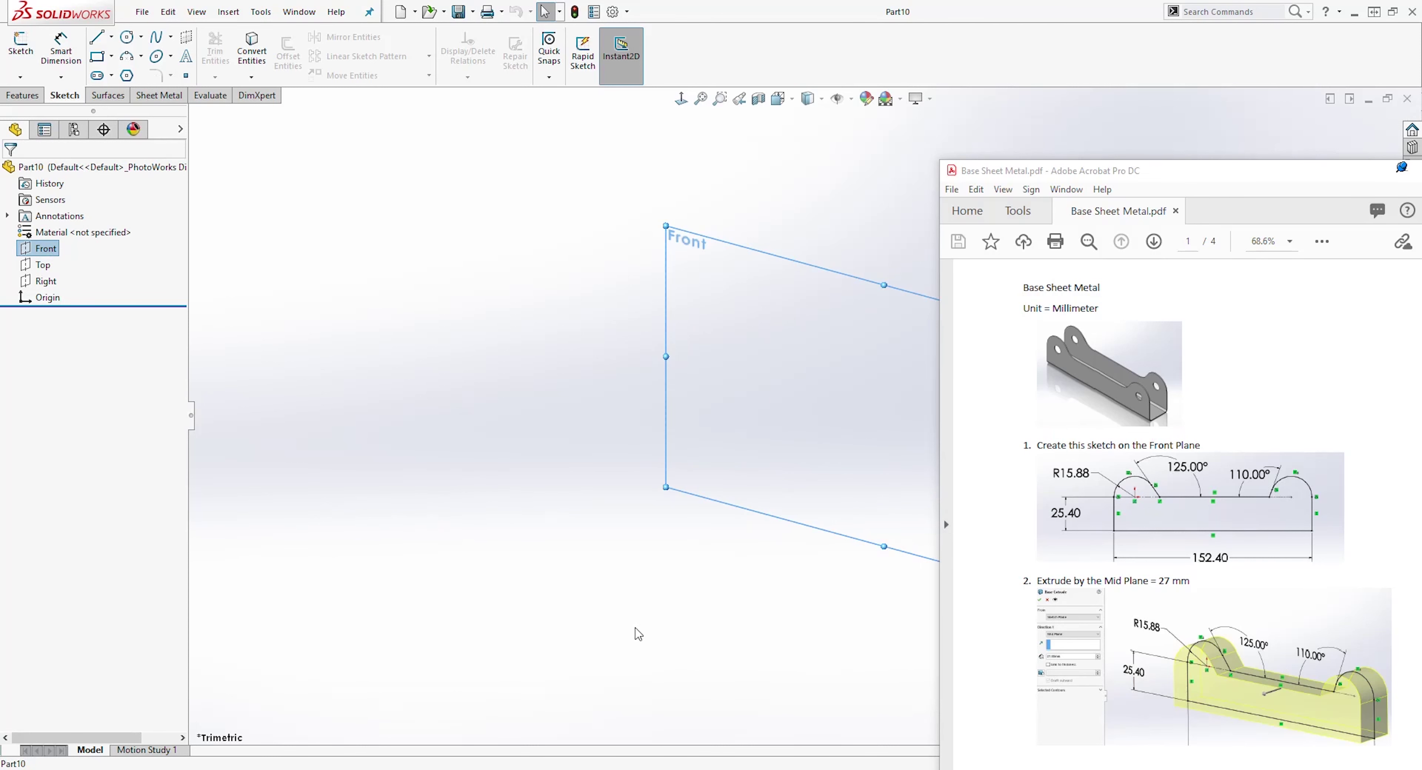
{"action": "middle_click_drag", "start_coordinate": [603, 687], "coordinate": [266, 643], "text": "ctrl"}
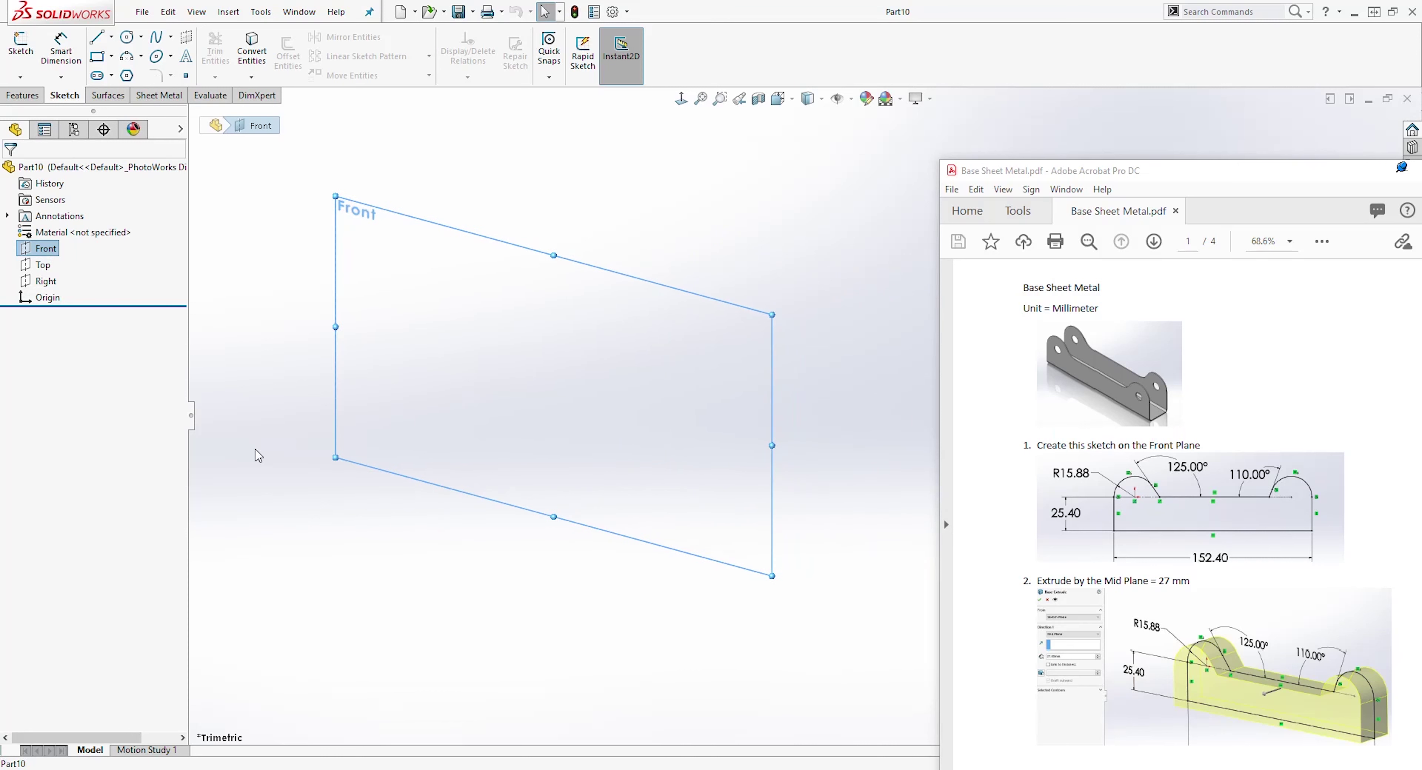
{"action": "left_click", "coordinate": [20, 48]}
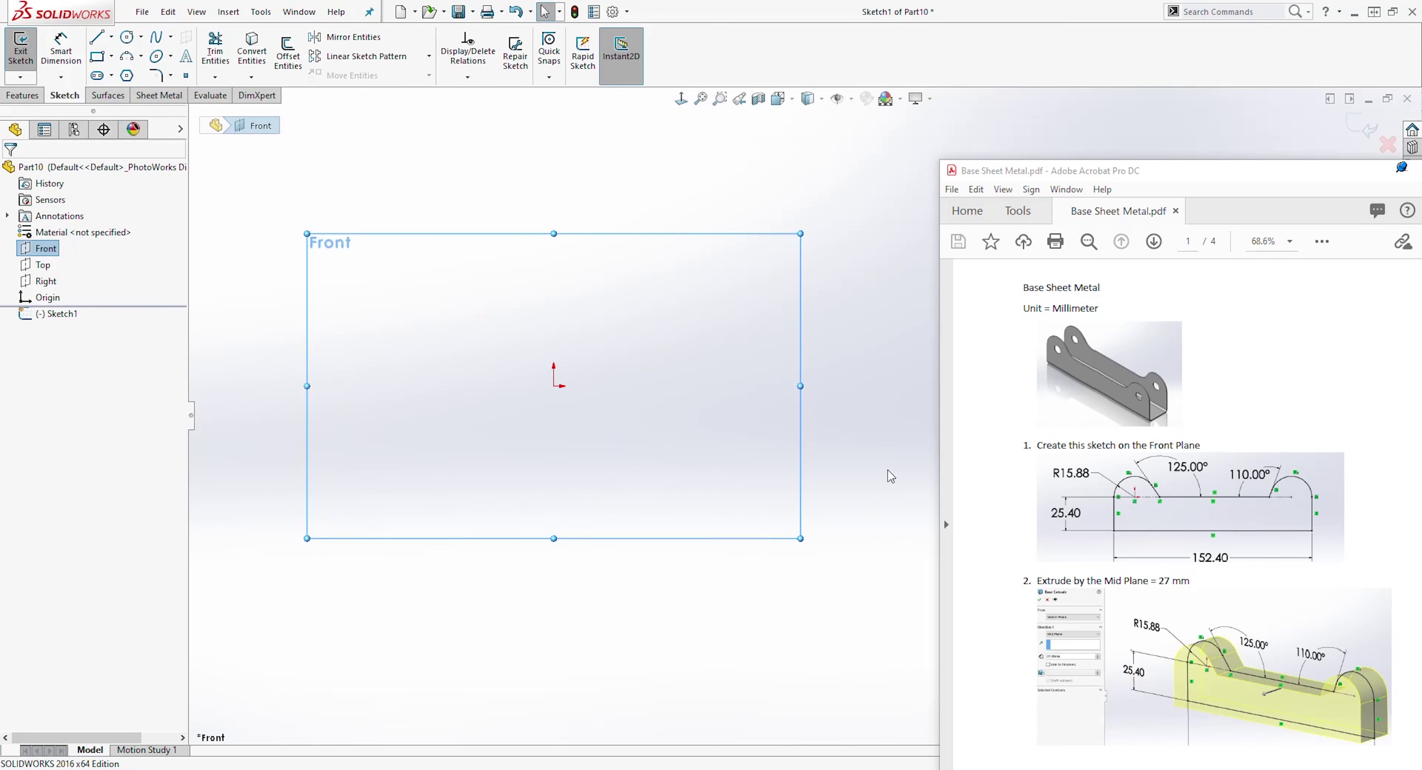
{"action": "middle_click_drag", "start_coordinate": [864, 503], "coordinate": [806, 498], "text": "ctrl"}
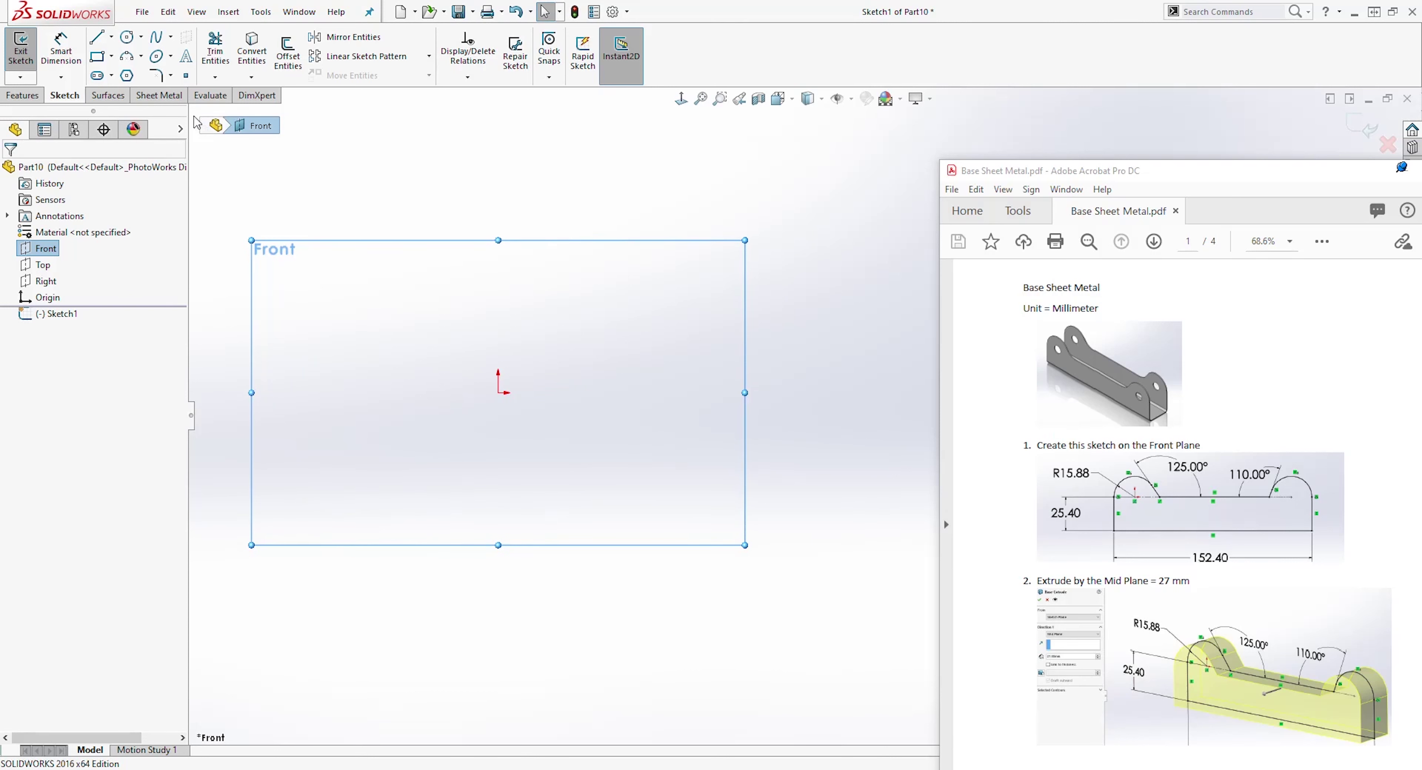
{"action": "left_click", "coordinate": [128, 37]}
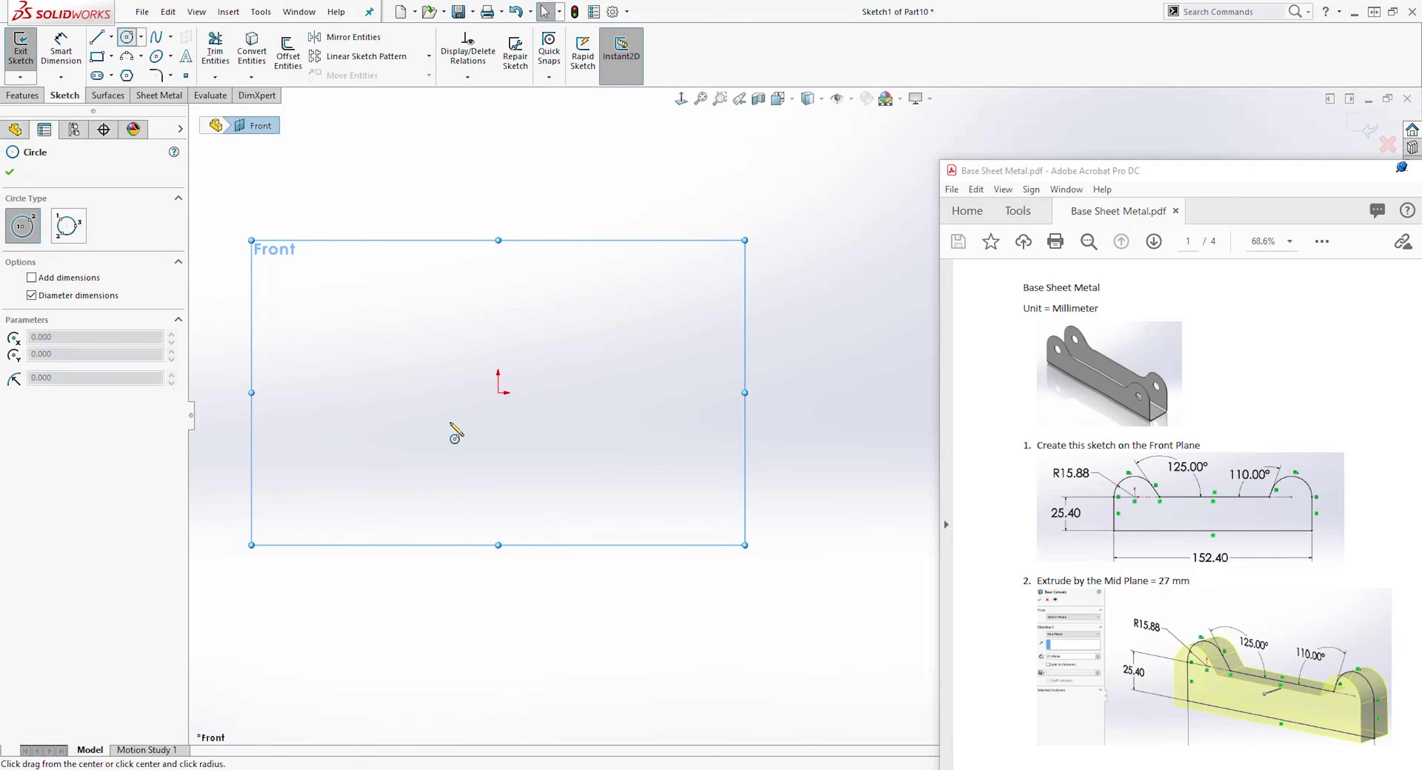
{"action": "left_click", "coordinate": [499, 392]}
{"action": "left_click", "coordinate": [560, 371]}
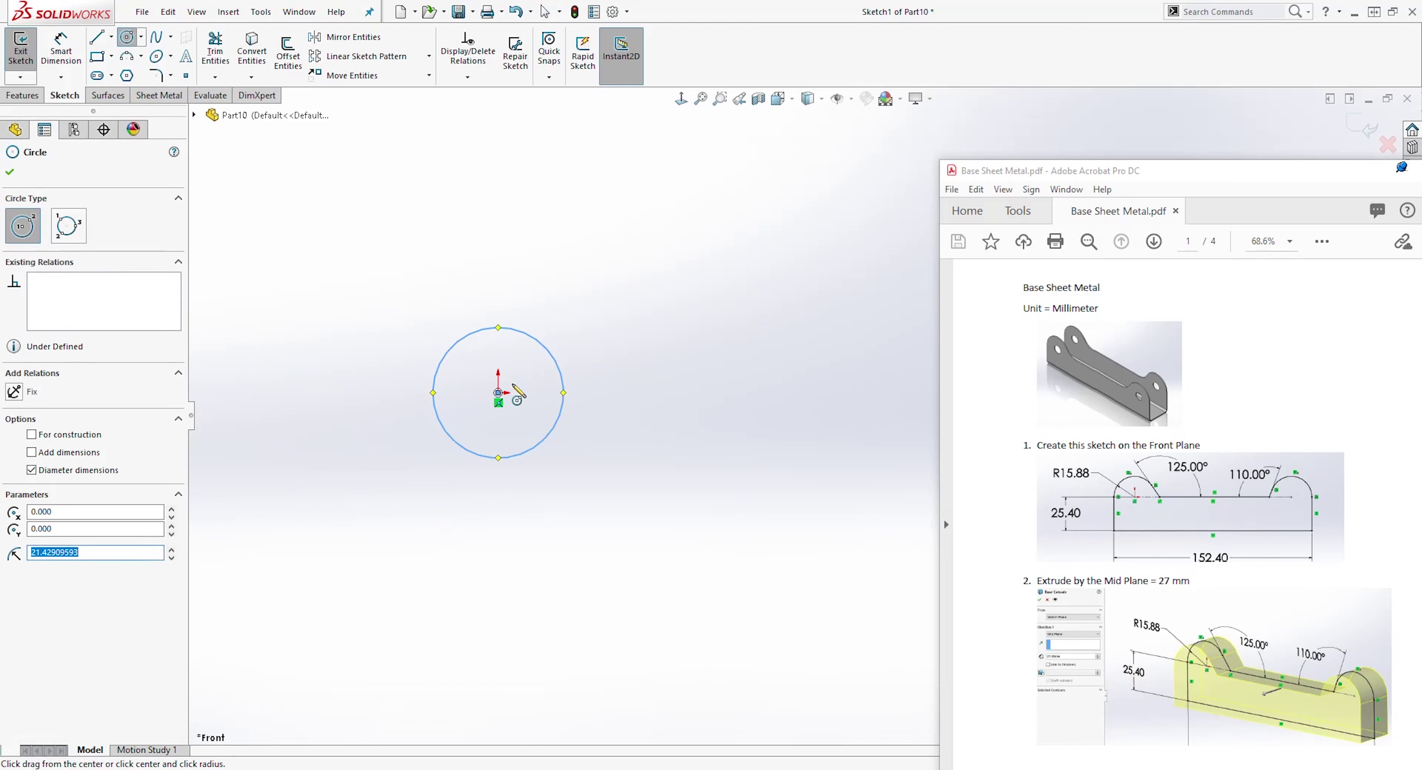
{"action": "key", "text": "Escape"}
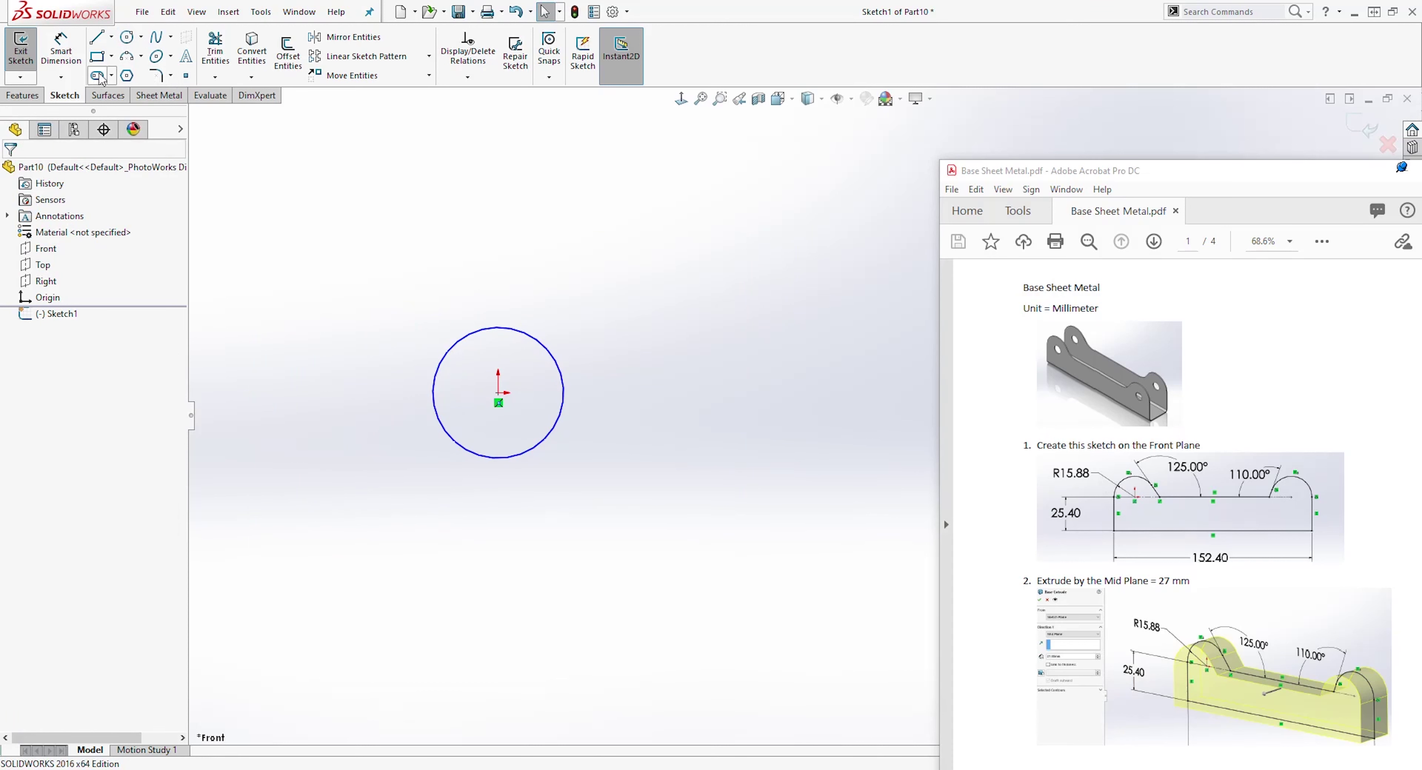
Step: Draw a corner rectangle about 44 mm high, starting at the circle's left quadrant point and extending right and downward
{"action": "left_click", "coordinate": [110, 57]}
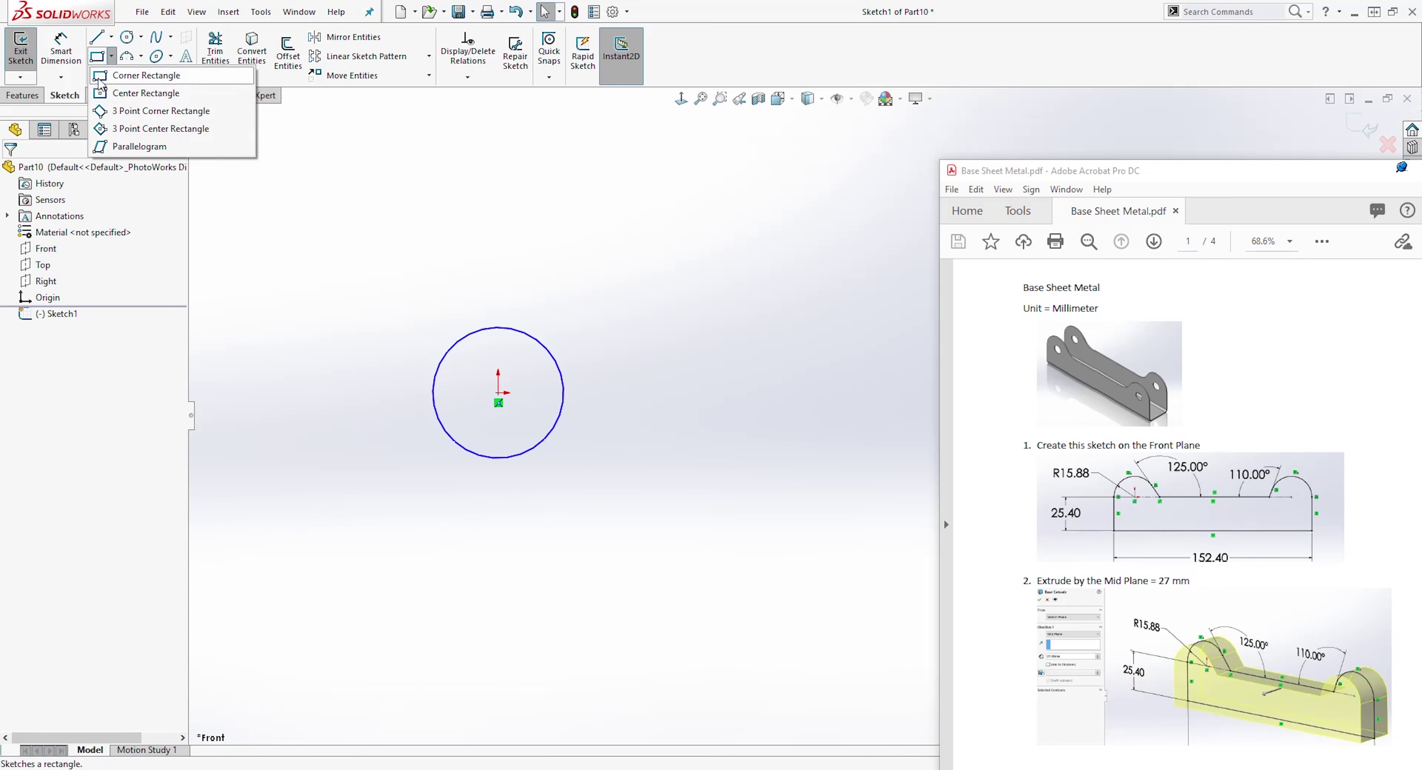
{"action": "left_click", "coordinate": [100, 80]}
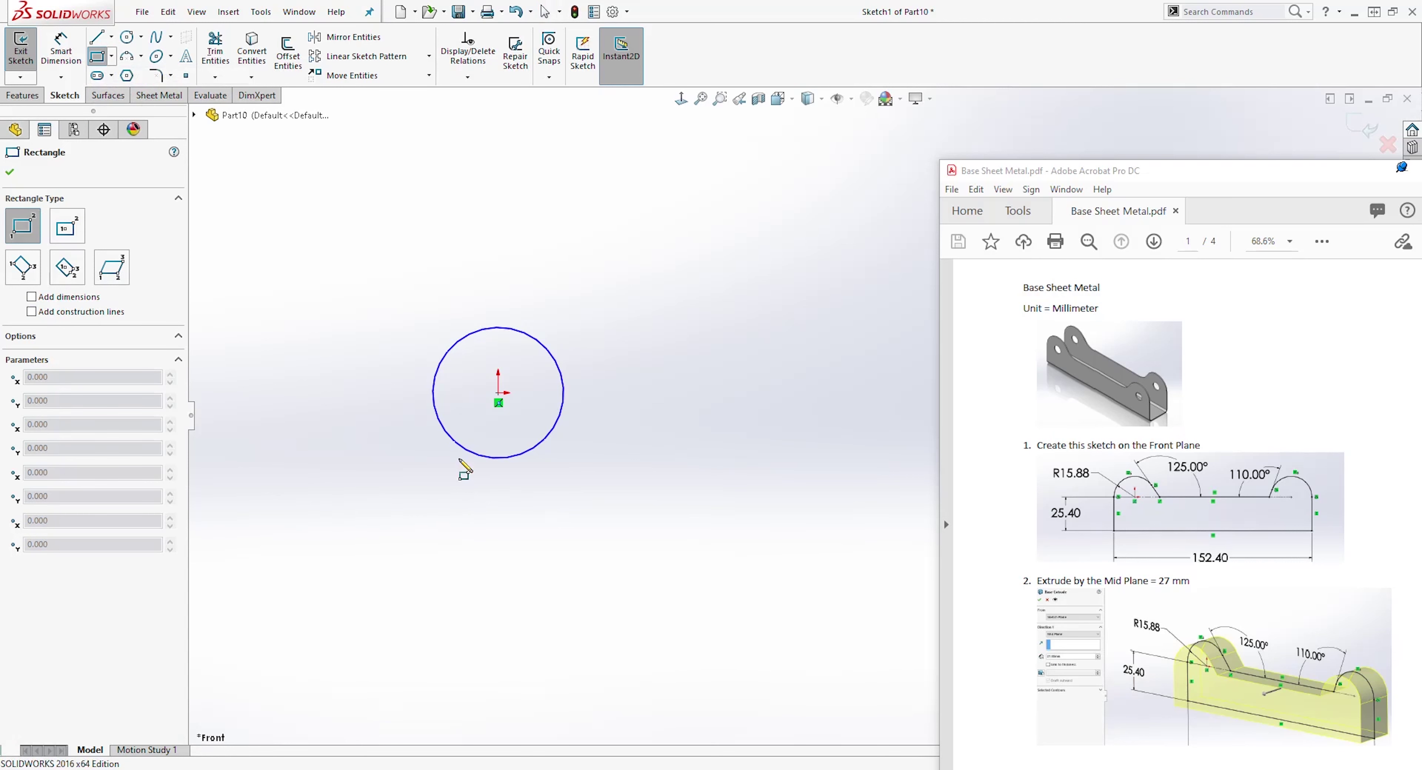
{"action": "left_click", "coordinate": [433, 393]}
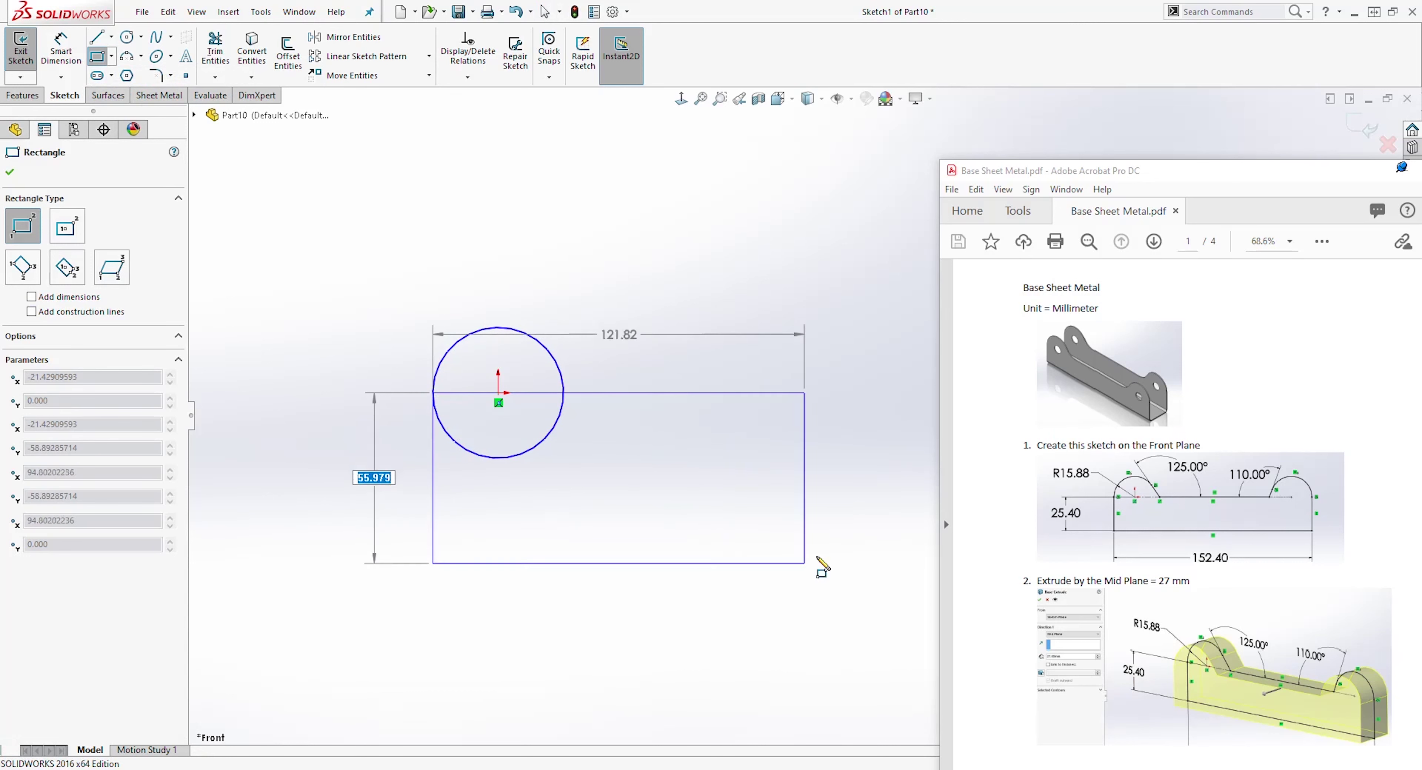
{"action": "left_click", "coordinate": [863, 526]}
{"action": "key", "text": "Escape"}
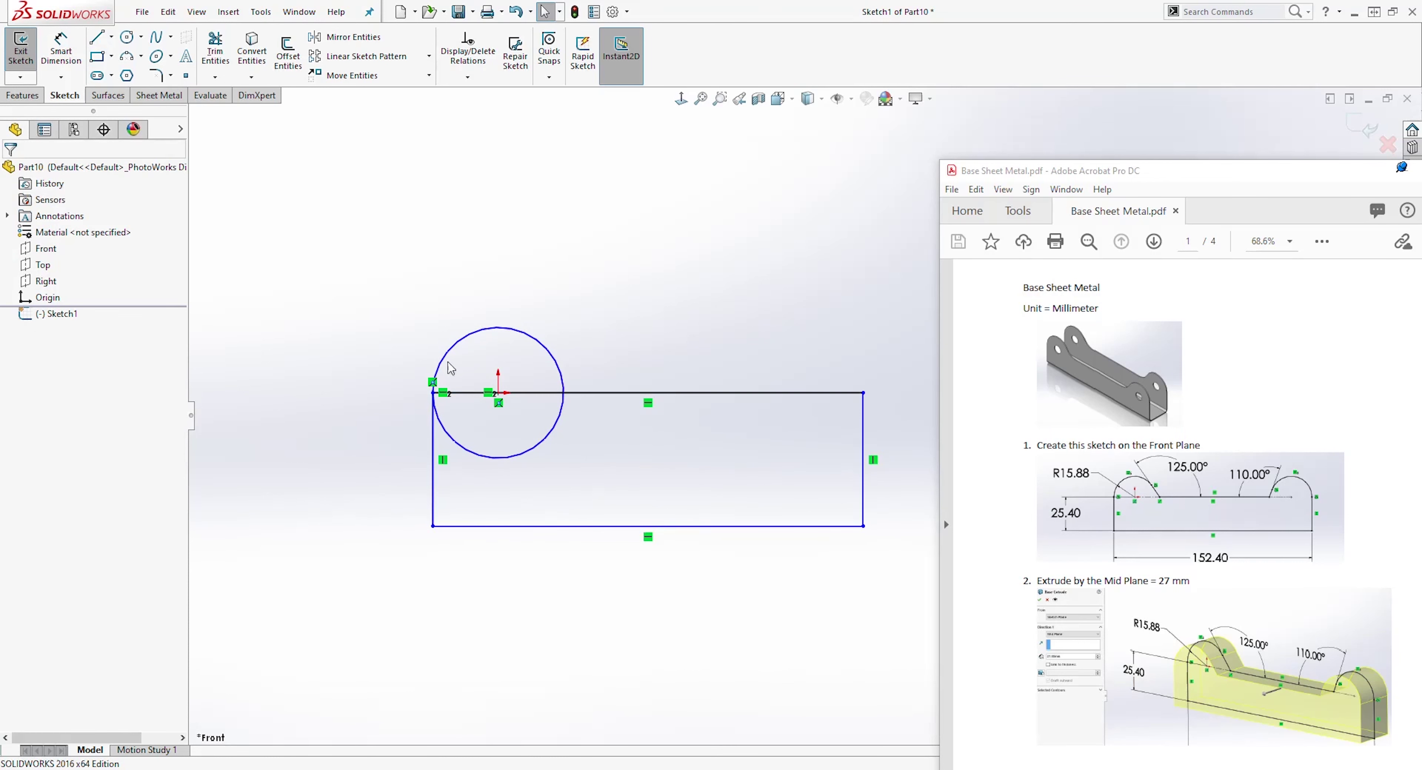
Step: Add a Tangent relation between the circle and the rectangle's left vertical line
{"action": "left_click", "coordinate": [434, 445]}
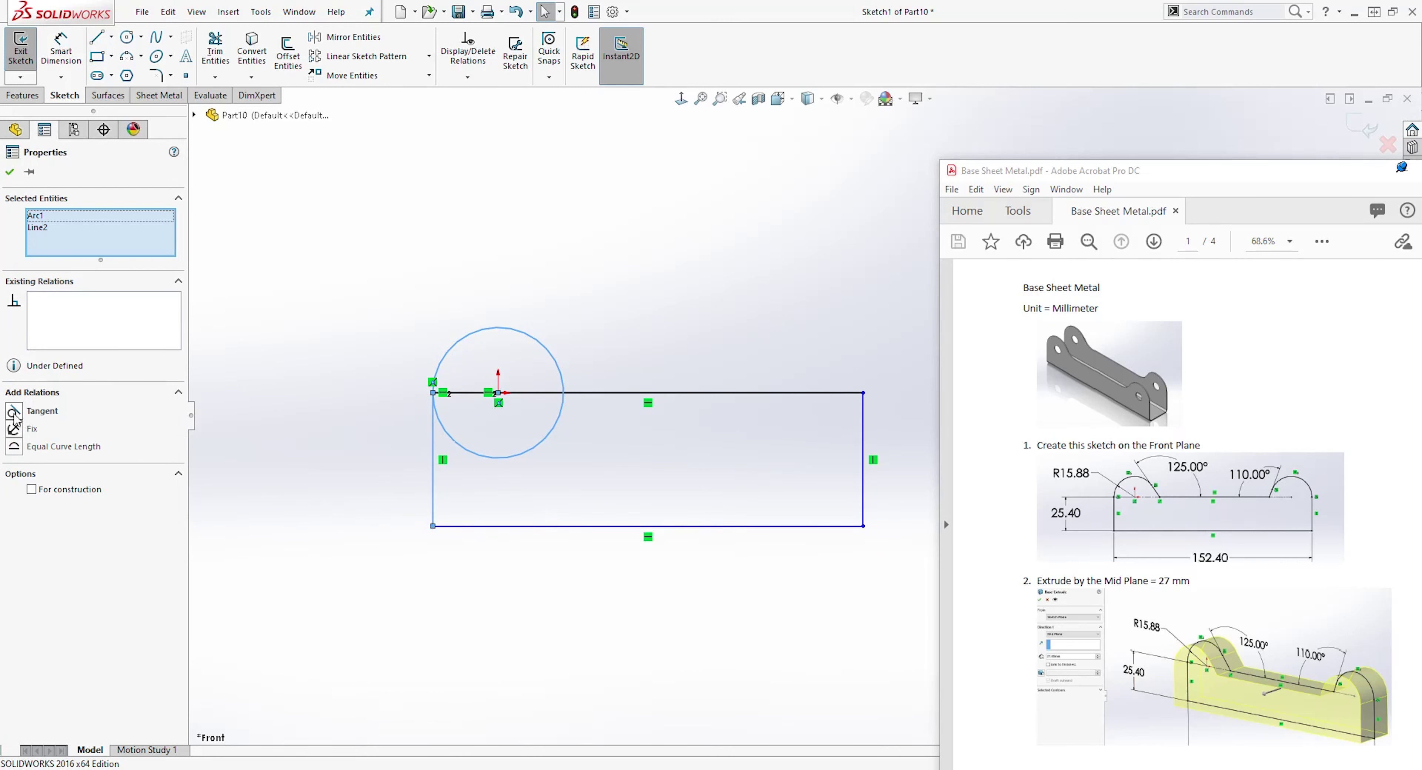
{"action": "left_click", "coordinate": [13, 413]}
{"action": "left_click", "coordinate": [823, 499]}
{"action": "scroll", "coordinate": [918, 478], "scroll_direction": "down", "scroll_amount": 1}
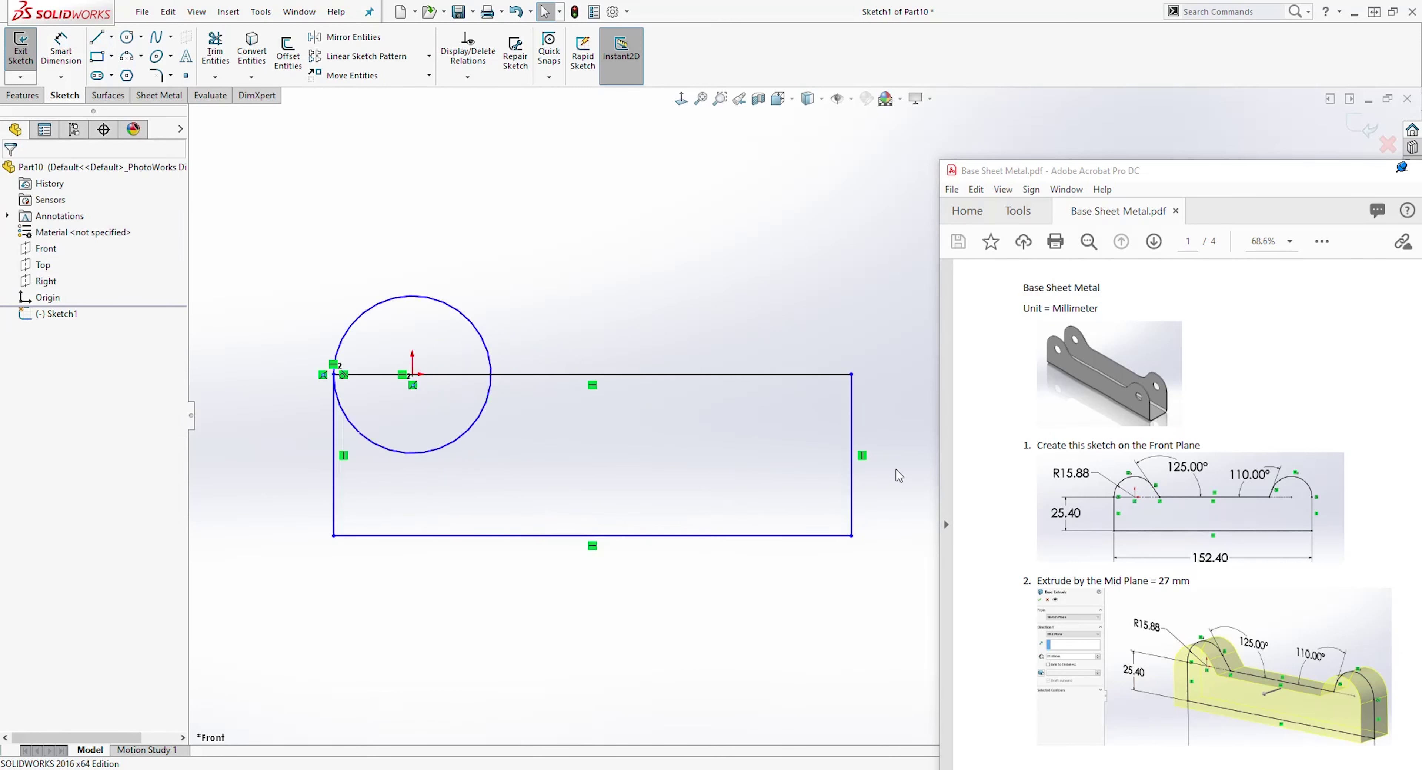
{"action": "middle_click_drag", "start_coordinate": [898, 476], "coordinate": [846, 480], "text": "ctrl"}
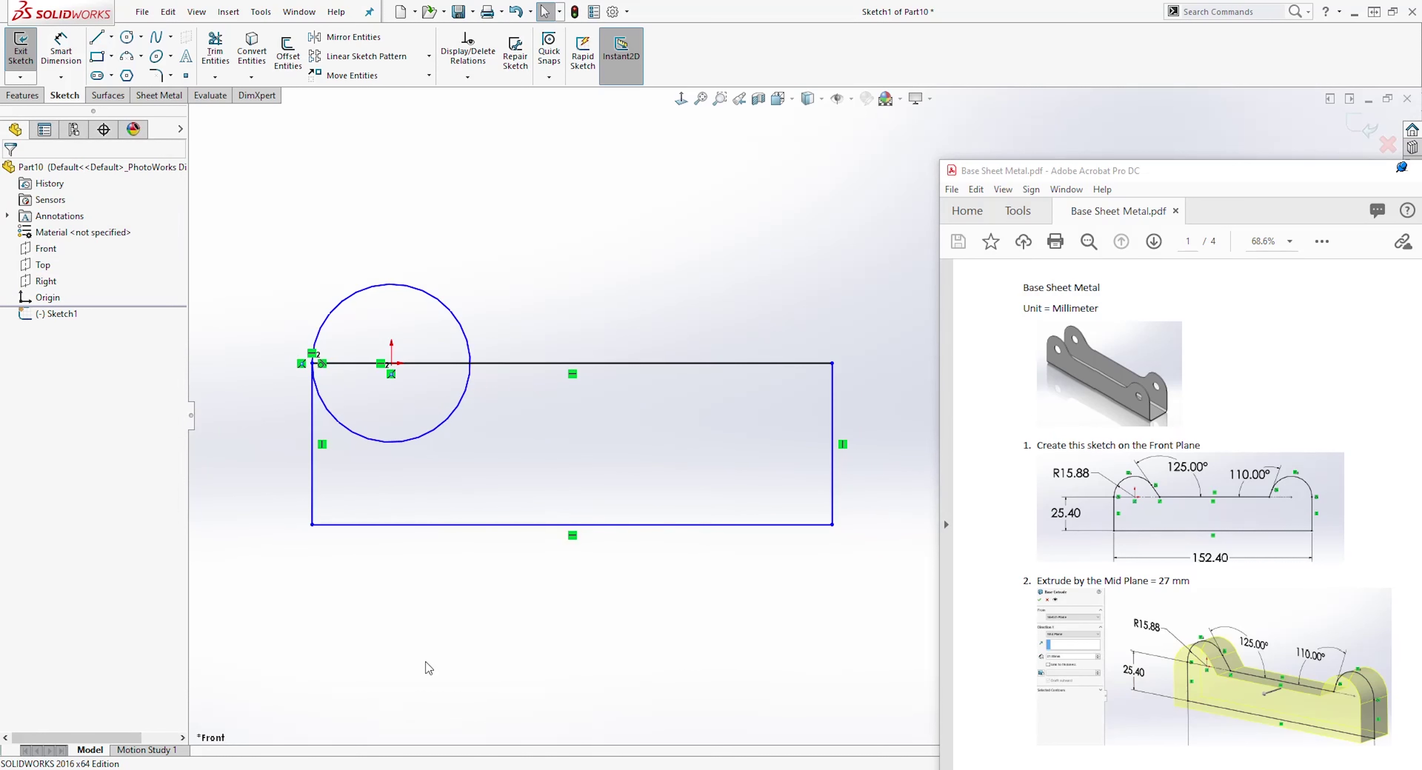
Step: Dimension the rectangle's height along its left side as 25.4 mm
{"action": "key", "text": "d"}
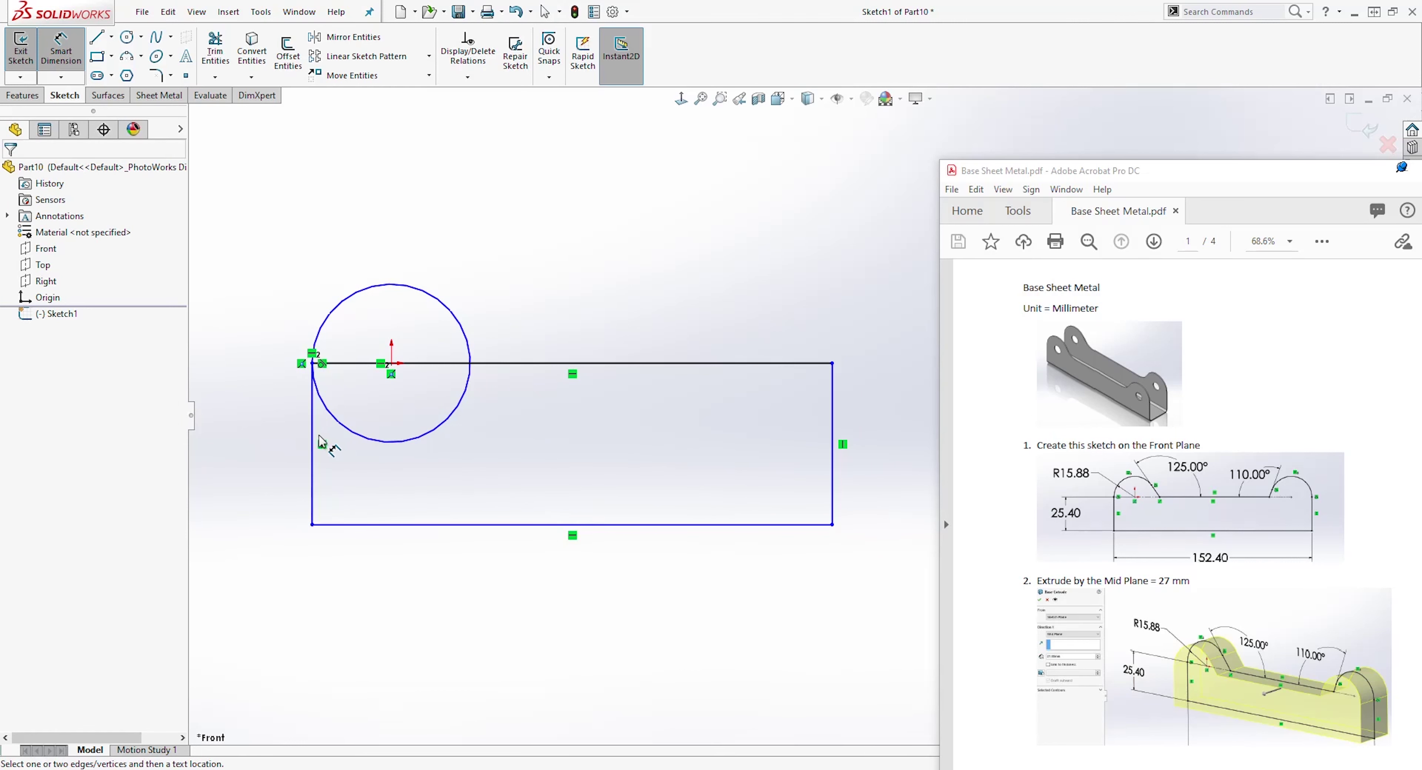
{"action": "left_click", "coordinate": [246, 451]}
{"action": "left_click", "coordinate": [228, 447]}
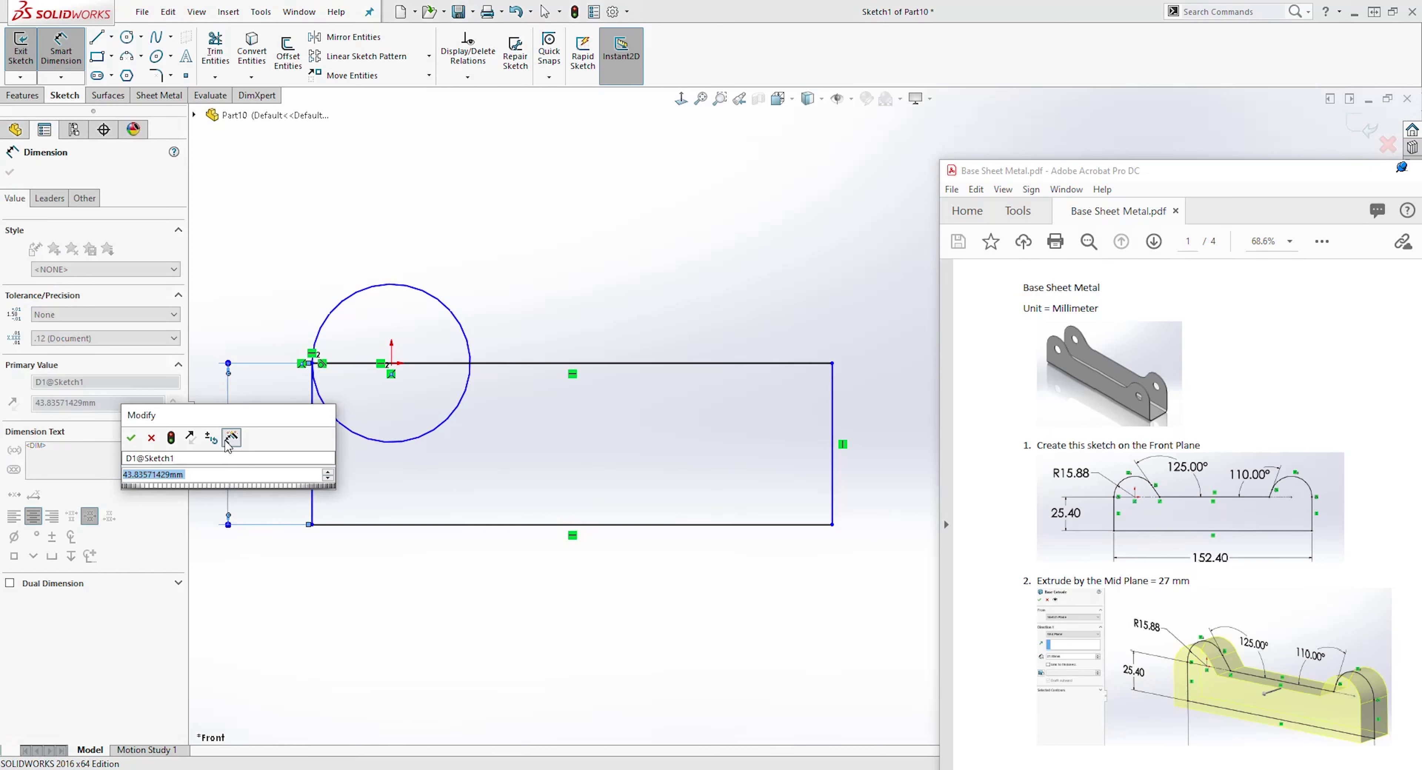
{"action": "type", "text": "25.4"}
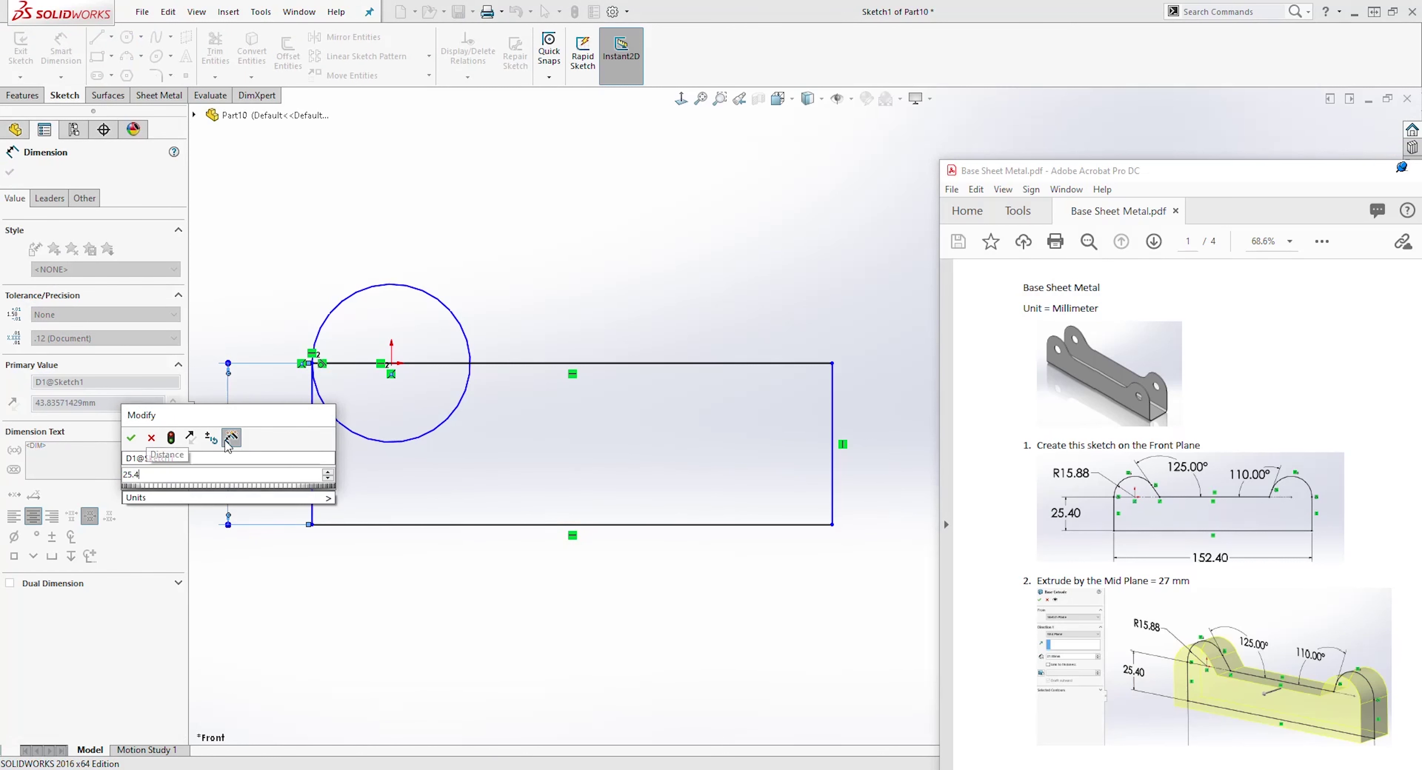
{"action": "key", "text": "Return"}
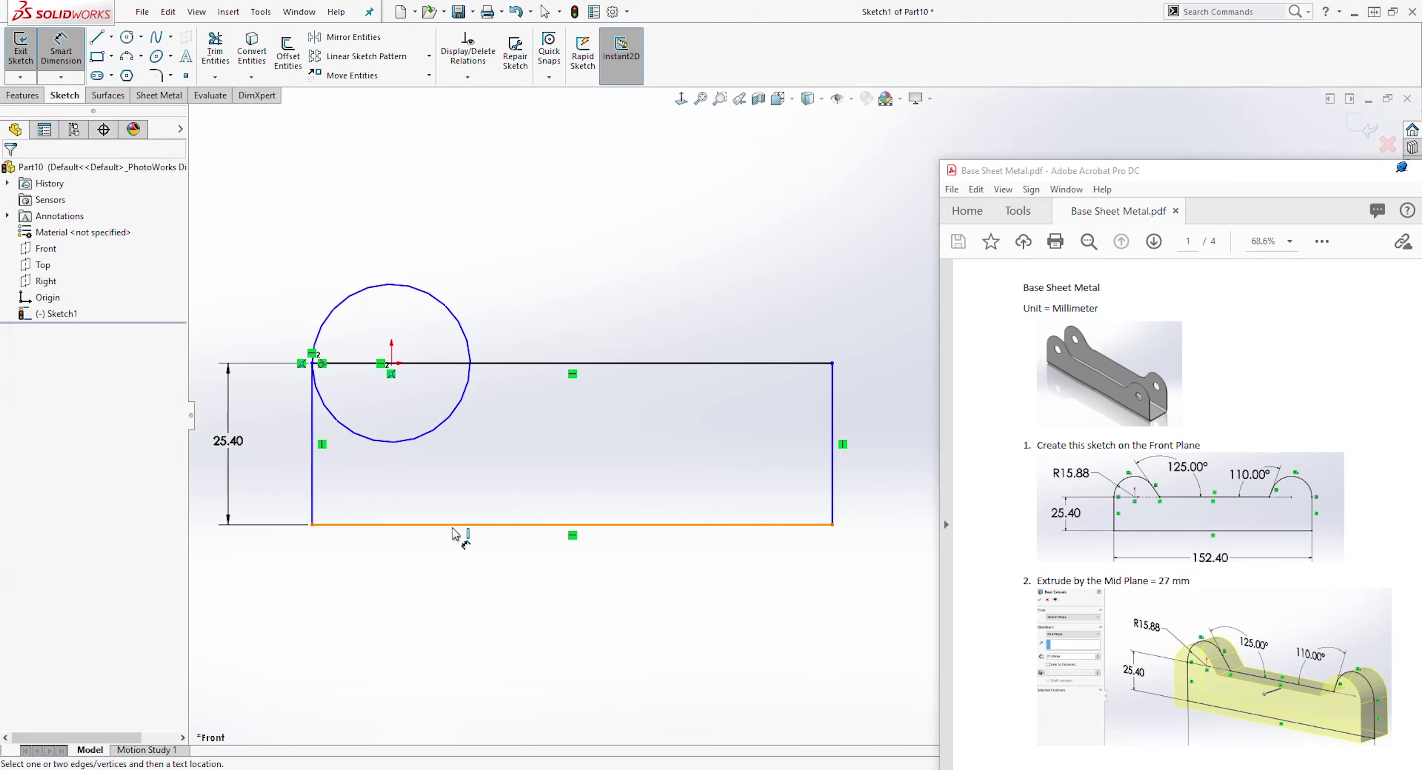
Step: Dimension the rectangle's bottom edge as 152.40 mm long
{"action": "left_click", "coordinate": [454, 534]}
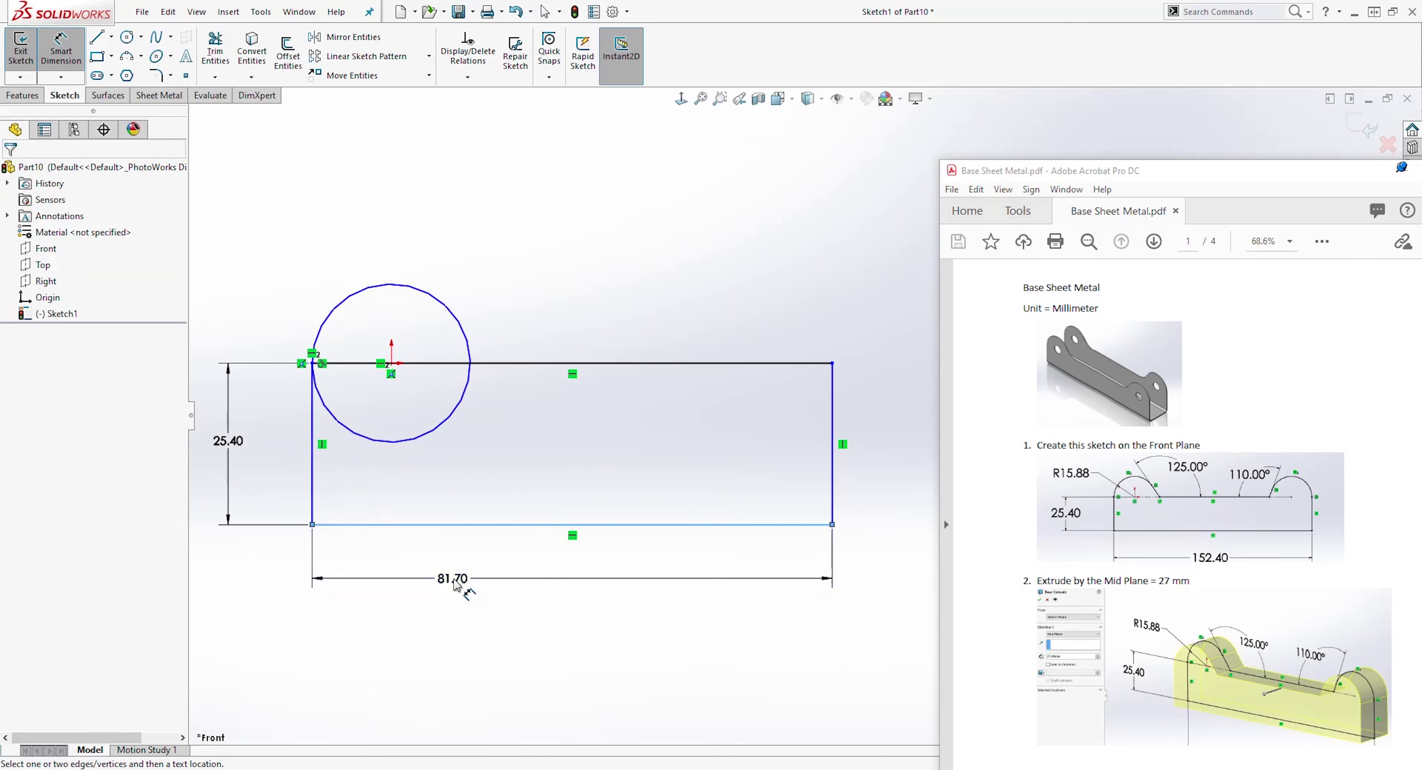
{"action": "left_click", "coordinate": [455, 584]}
{"action": "type", "text": "152"}
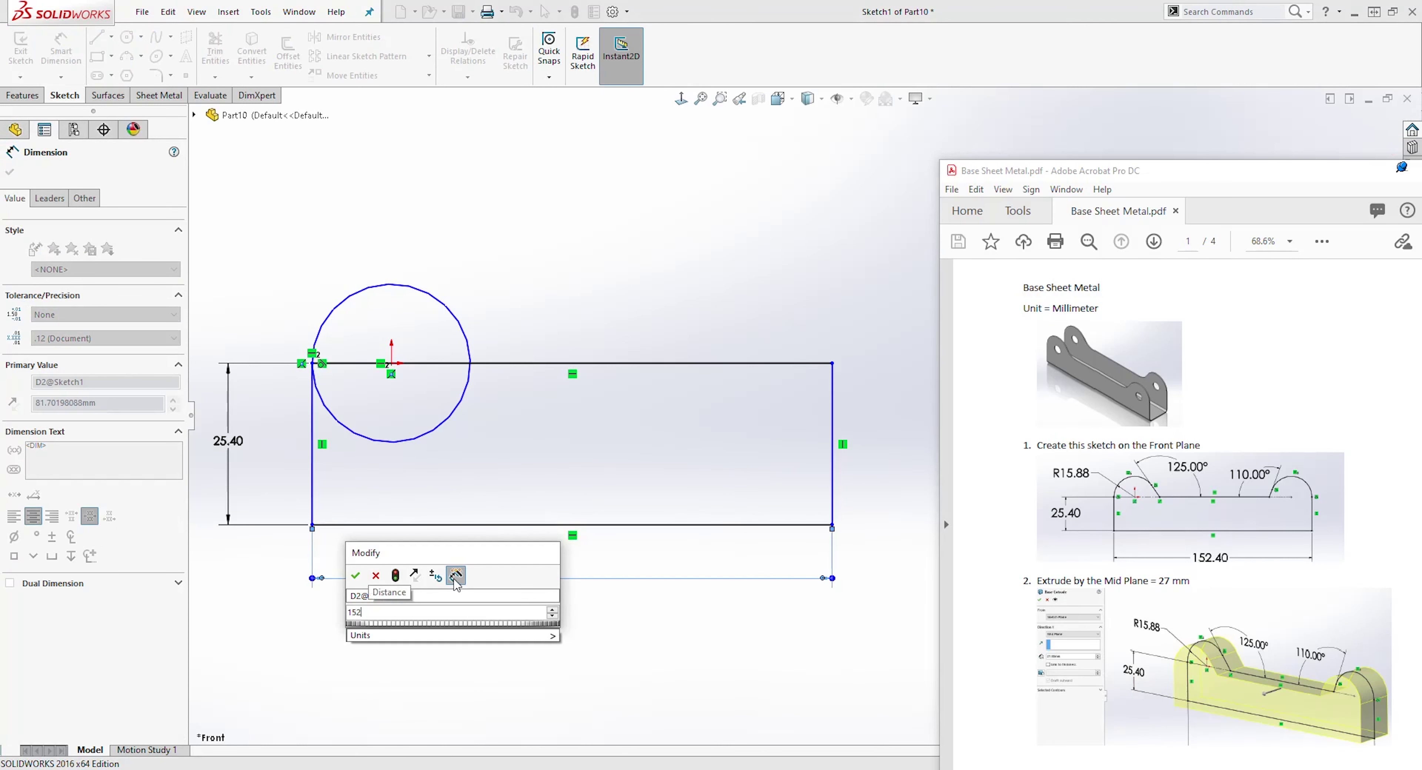
{"action": "type", "text": ".40"}
{"action": "key", "text": "Return"}
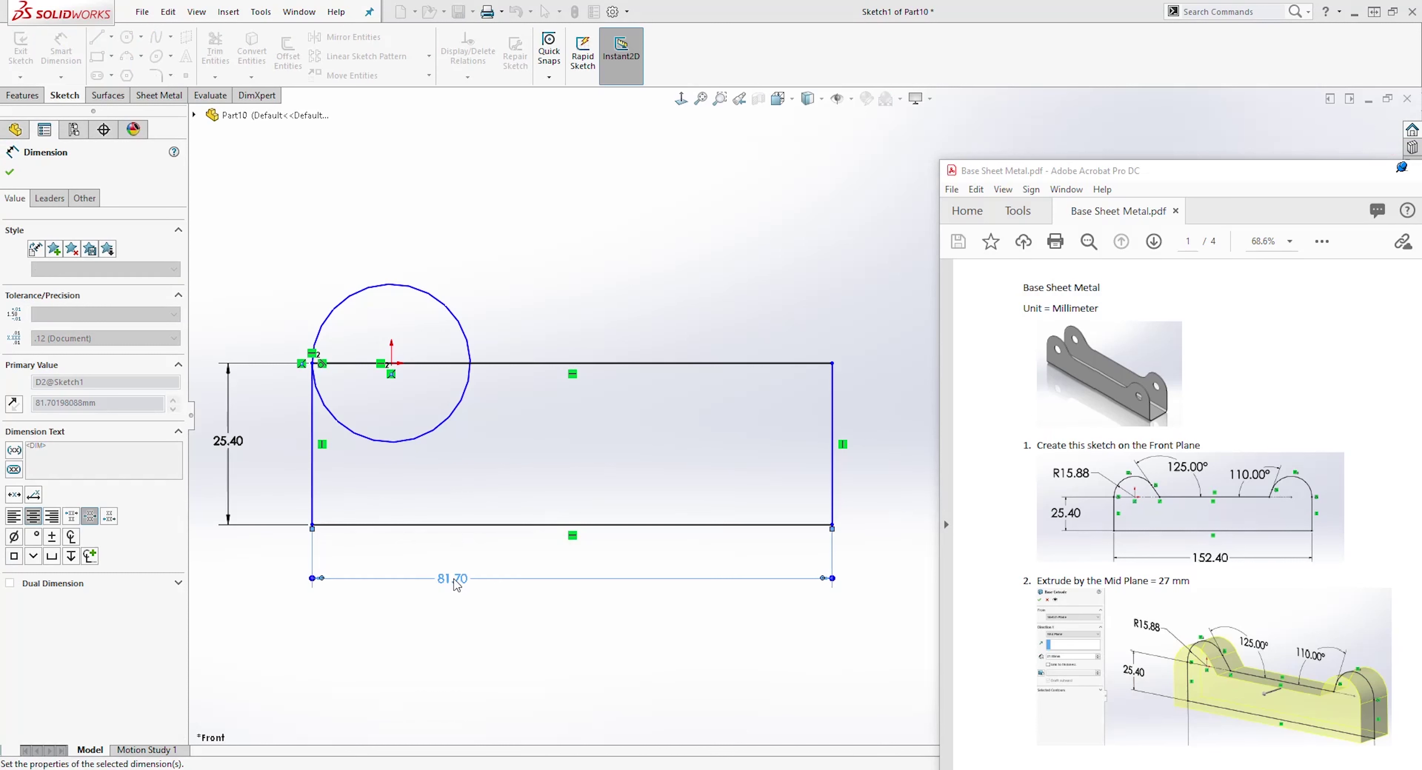
{"action": "key", "text": "f"}
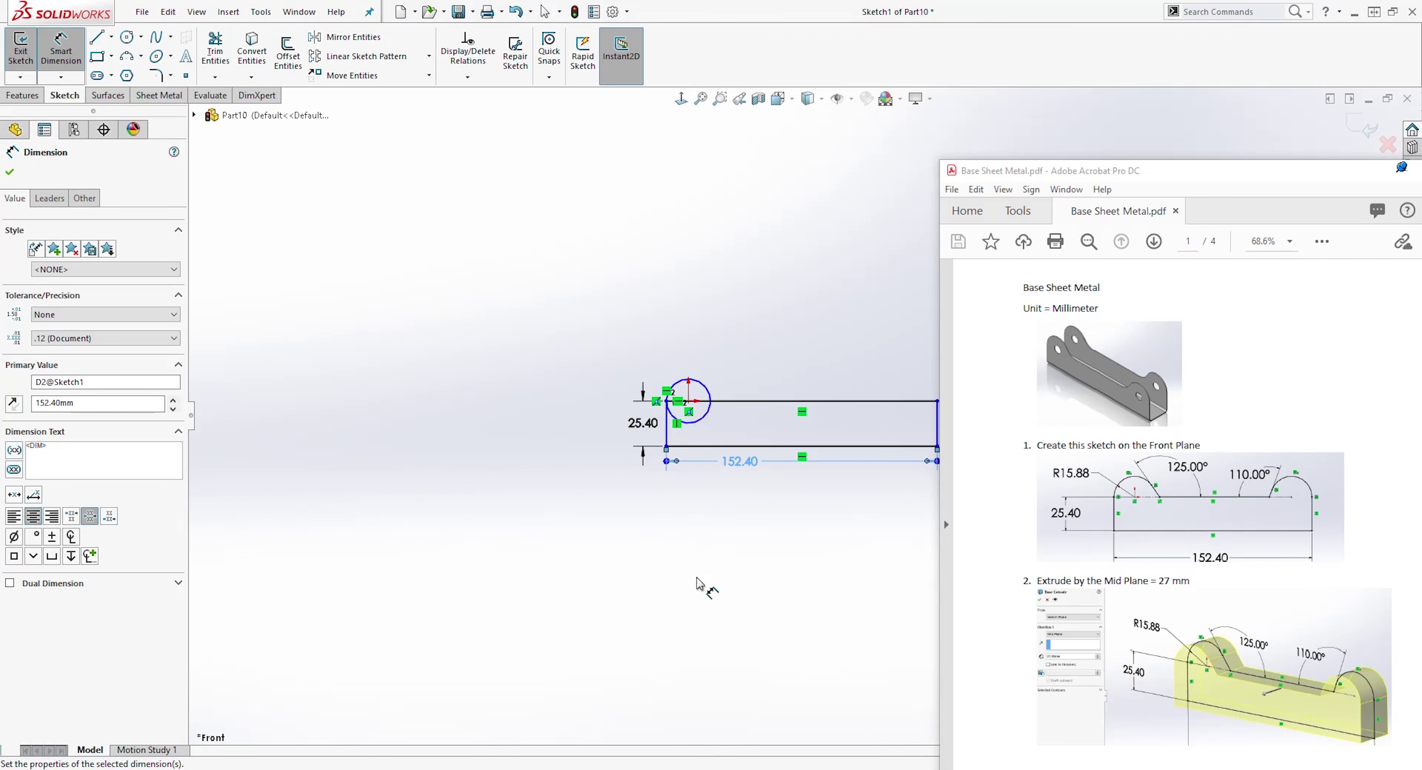
{"action": "middle_click_drag", "start_coordinate": [727, 599], "coordinate": [479, 618], "text": "ctrl"}
{"action": "scroll", "coordinate": [850, 419], "scroll_direction": "down", "scroll_amount": 3}
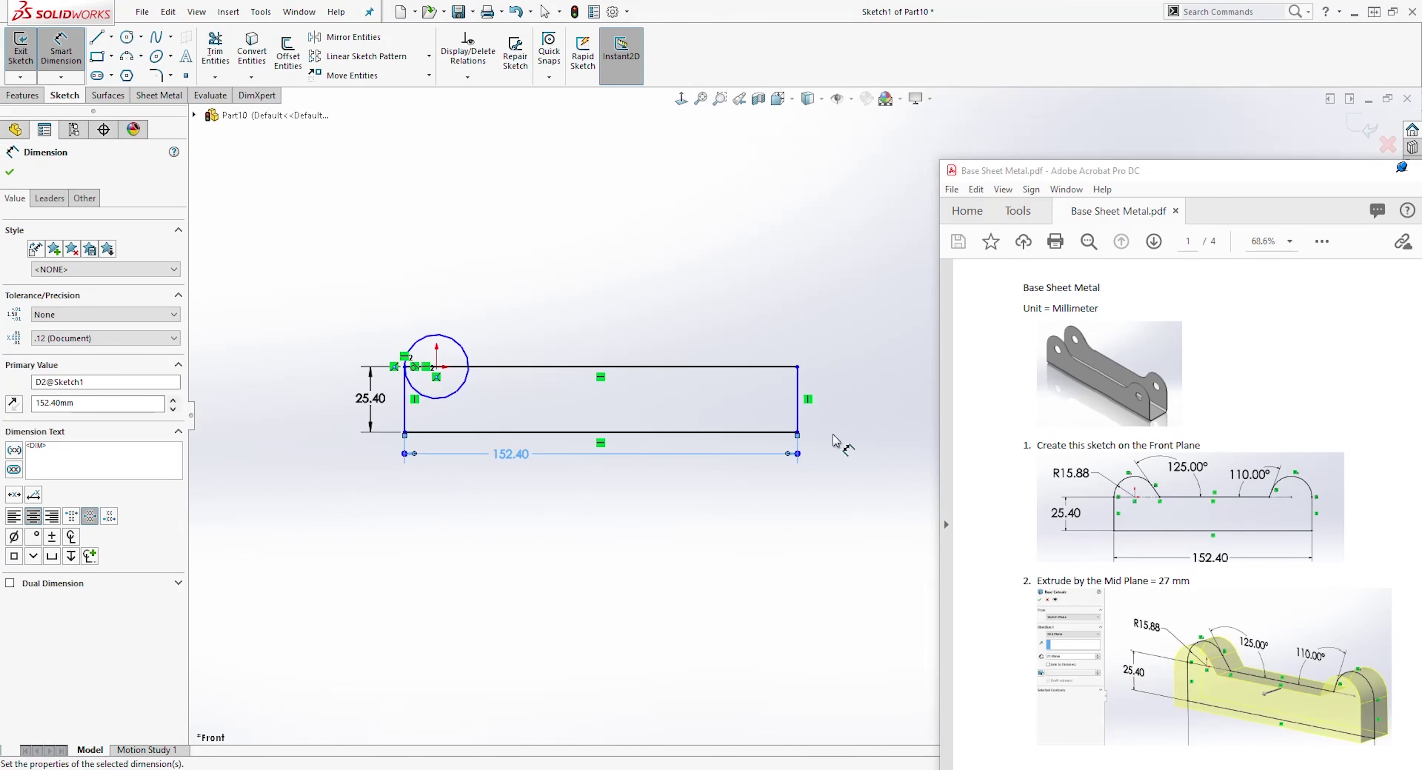
{"action": "key", "text": "Escape"}
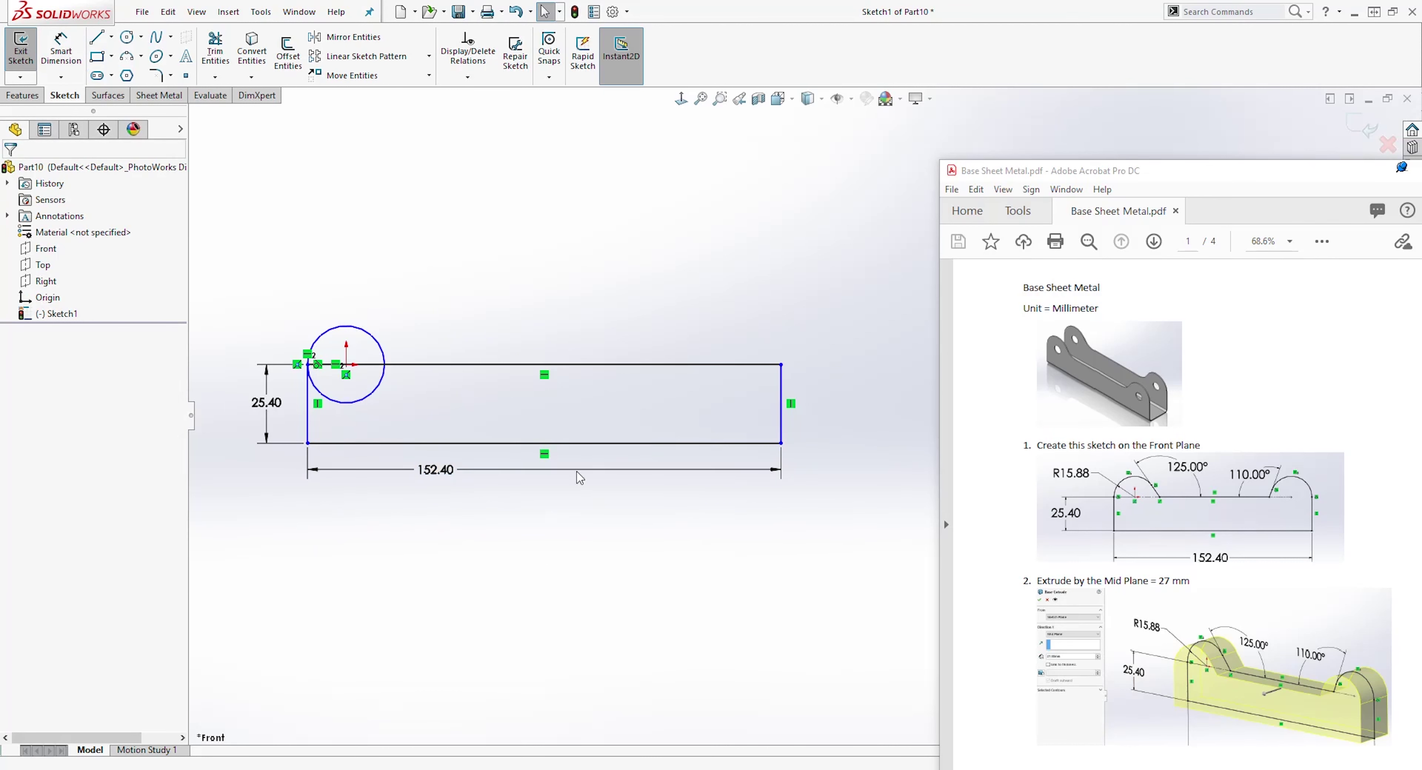
Step: Trim away the lower half of the circle inside the rectangle with Trim to closest
{"action": "left_click", "coordinate": [215, 53]}
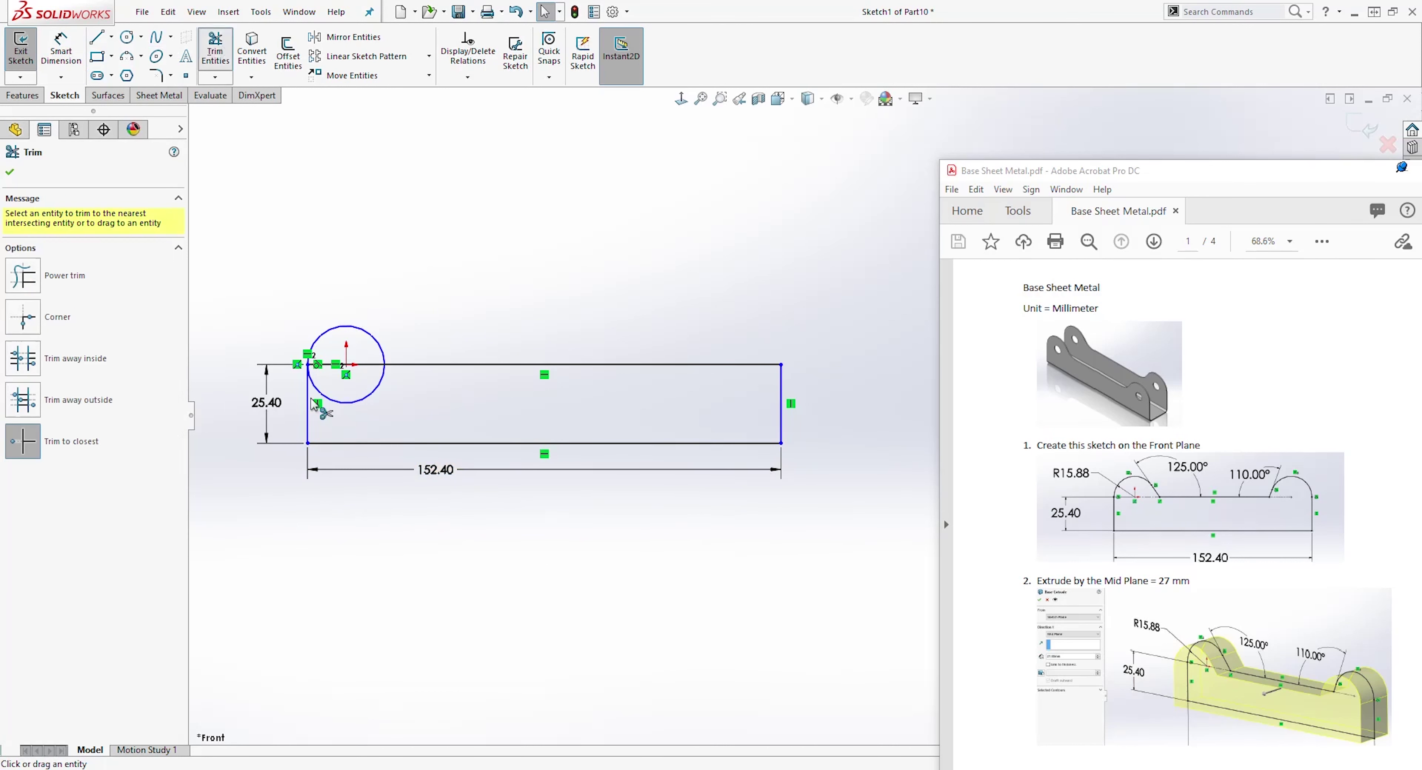
{"action": "left_click", "coordinate": [323, 402]}
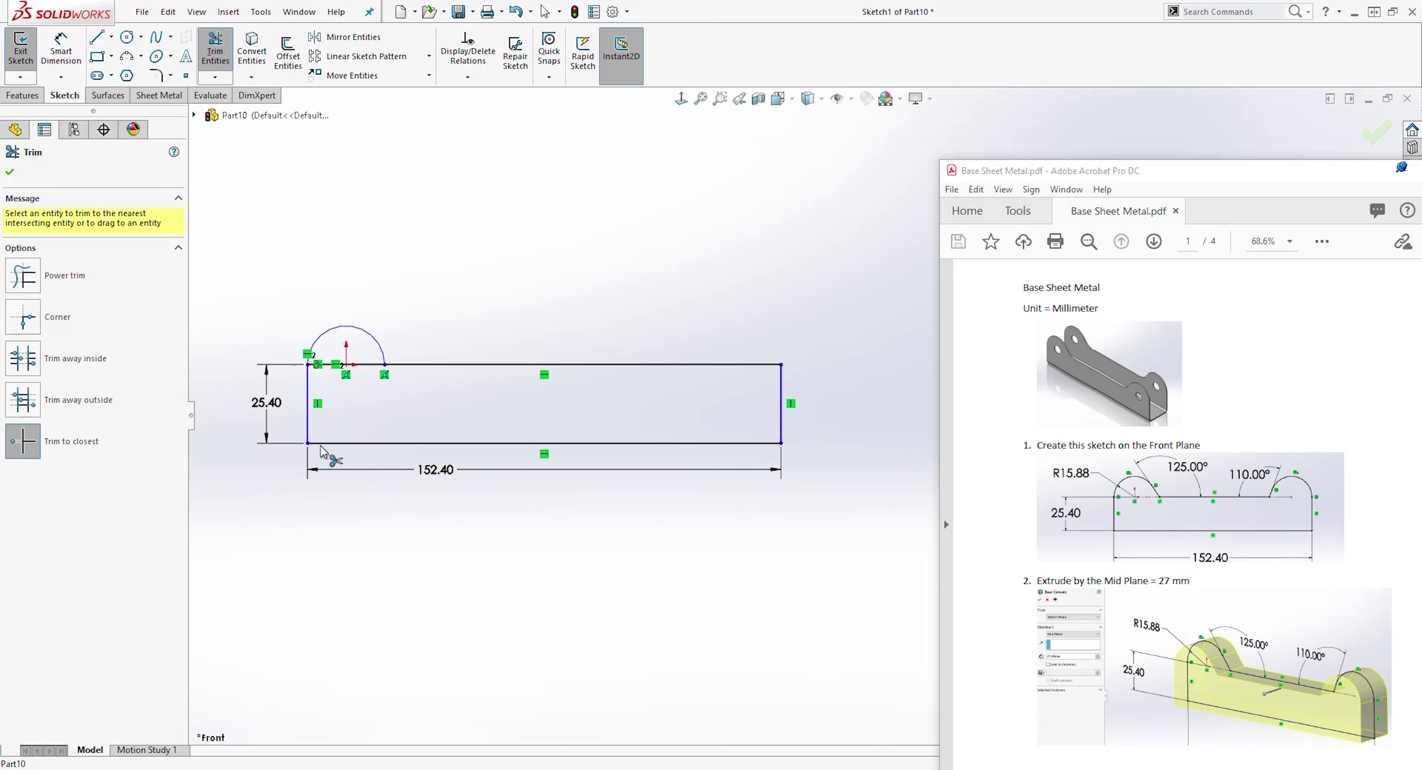
{"action": "key", "text": "Escape"}
Step: Dimension the radius of the left arc as 15.88 mm
{"action": "left_click", "coordinate": [60, 51]}
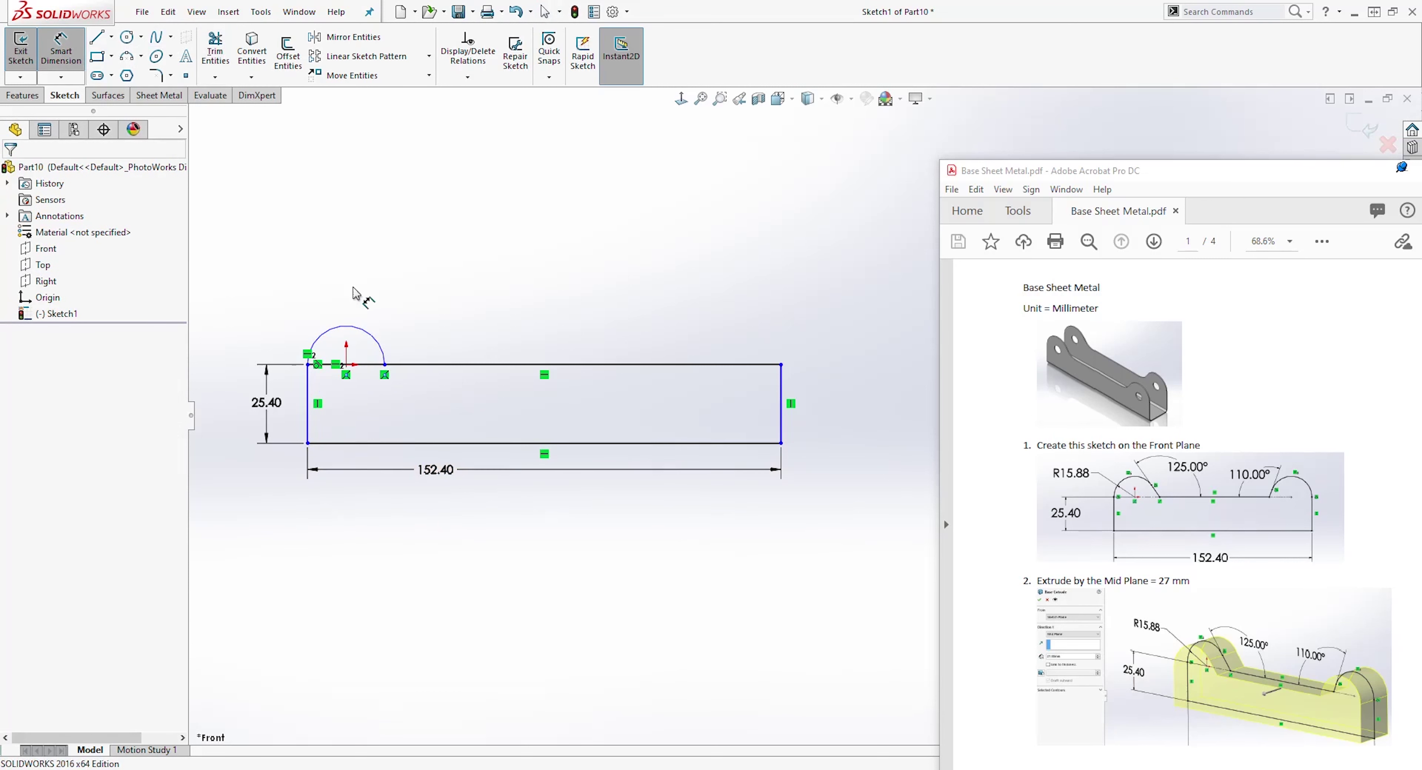
{"action": "scroll", "coordinate": [356, 294], "scroll_direction": "down", "scroll_amount": 2}
{"action": "left_click", "coordinate": [365, 335]}
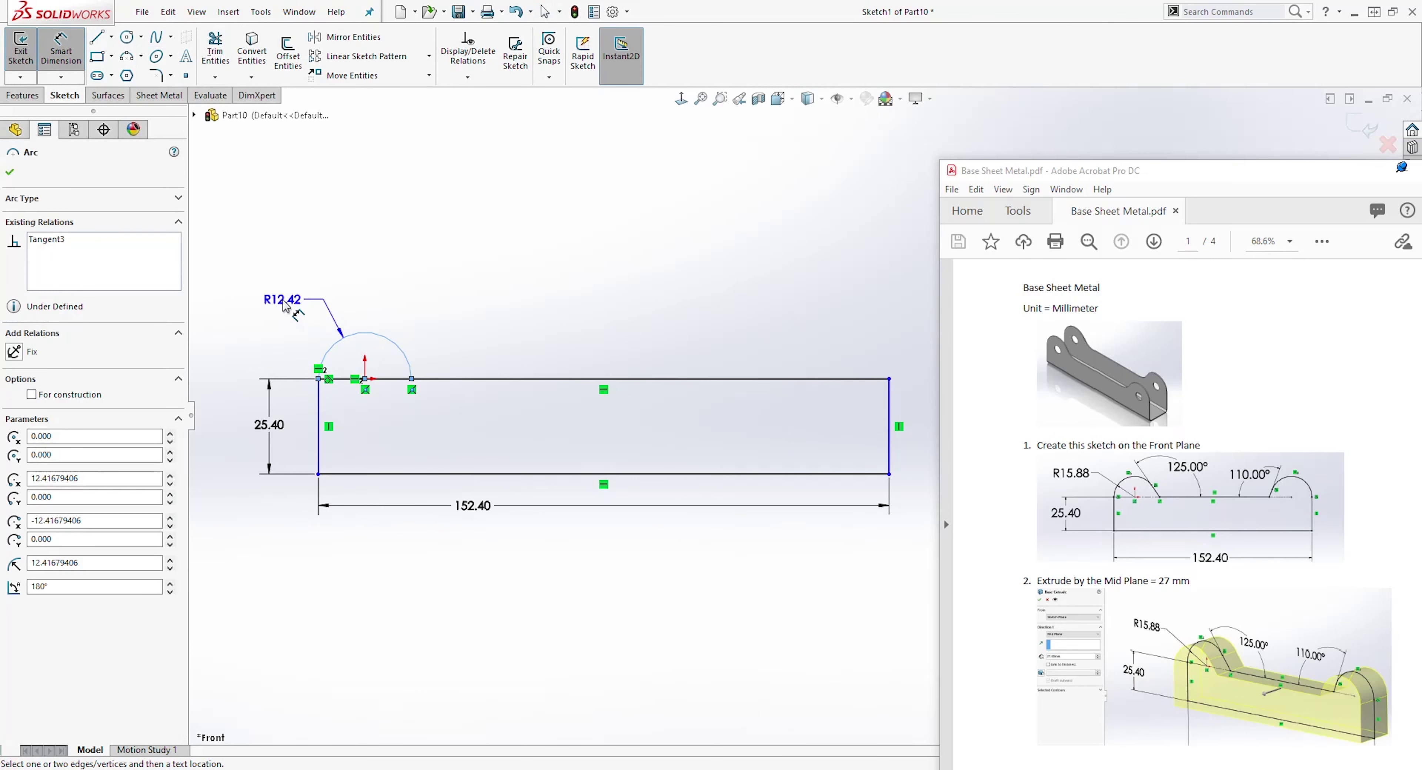
{"action": "left_click", "coordinate": [283, 305]}
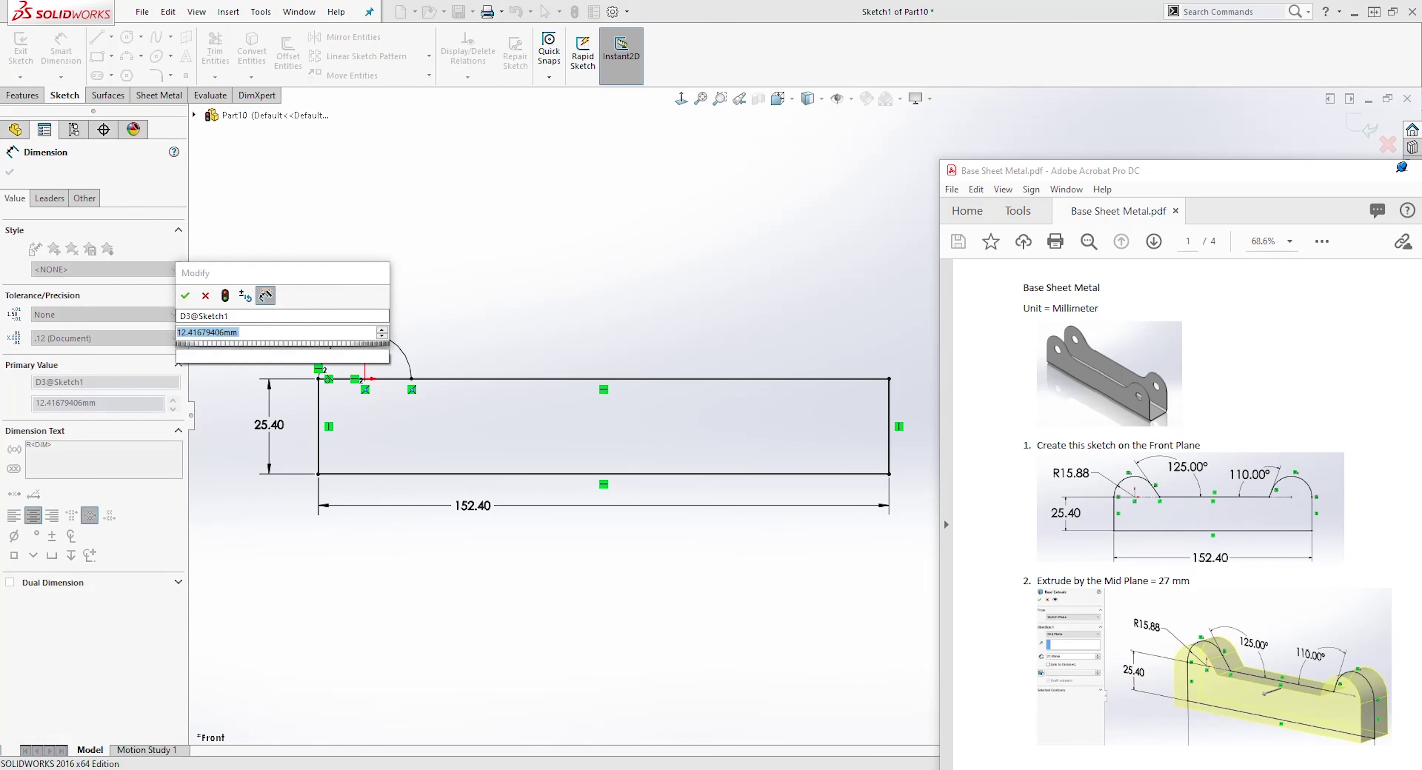
{"action": "type", "text": "15.88"}
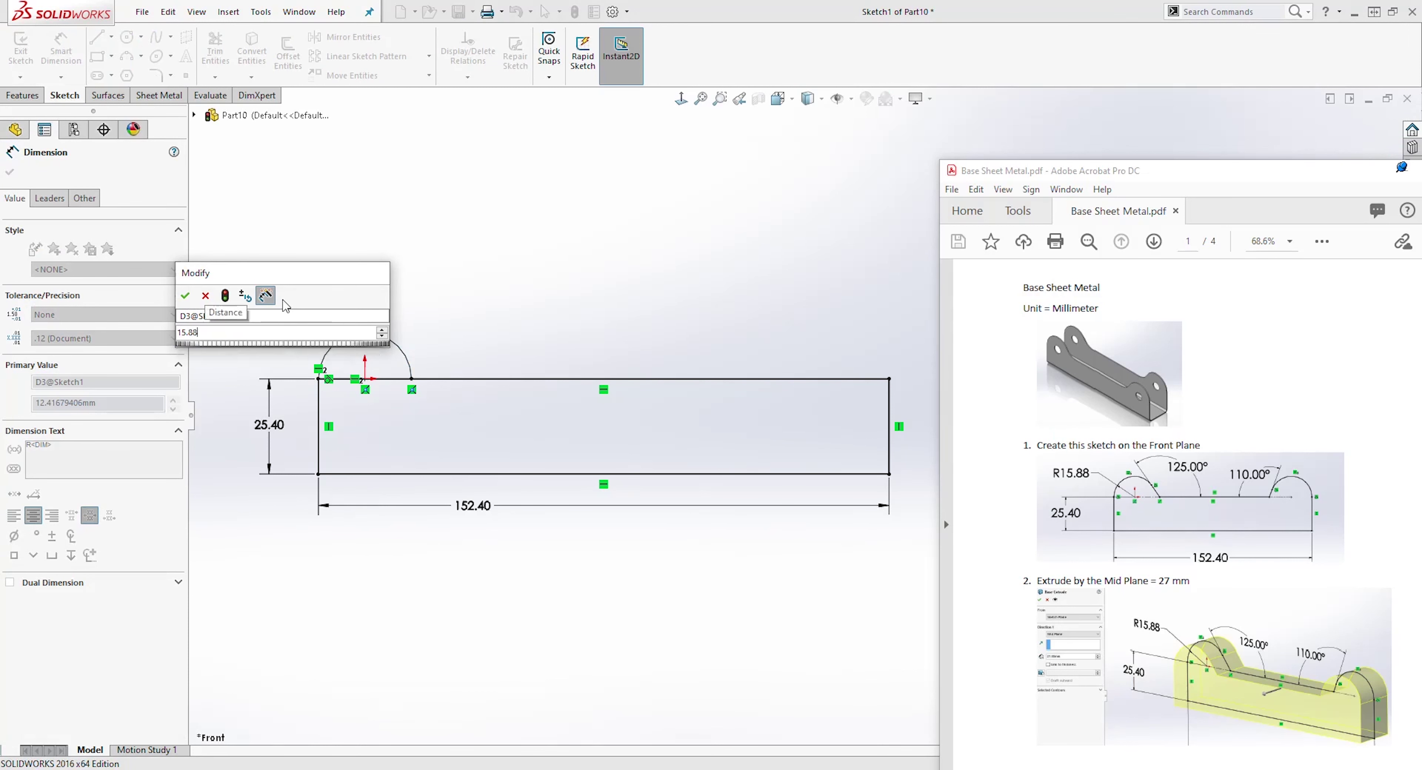
{"action": "key", "text": "Return"}
{"action": "left_click", "coordinate": [563, 666]}
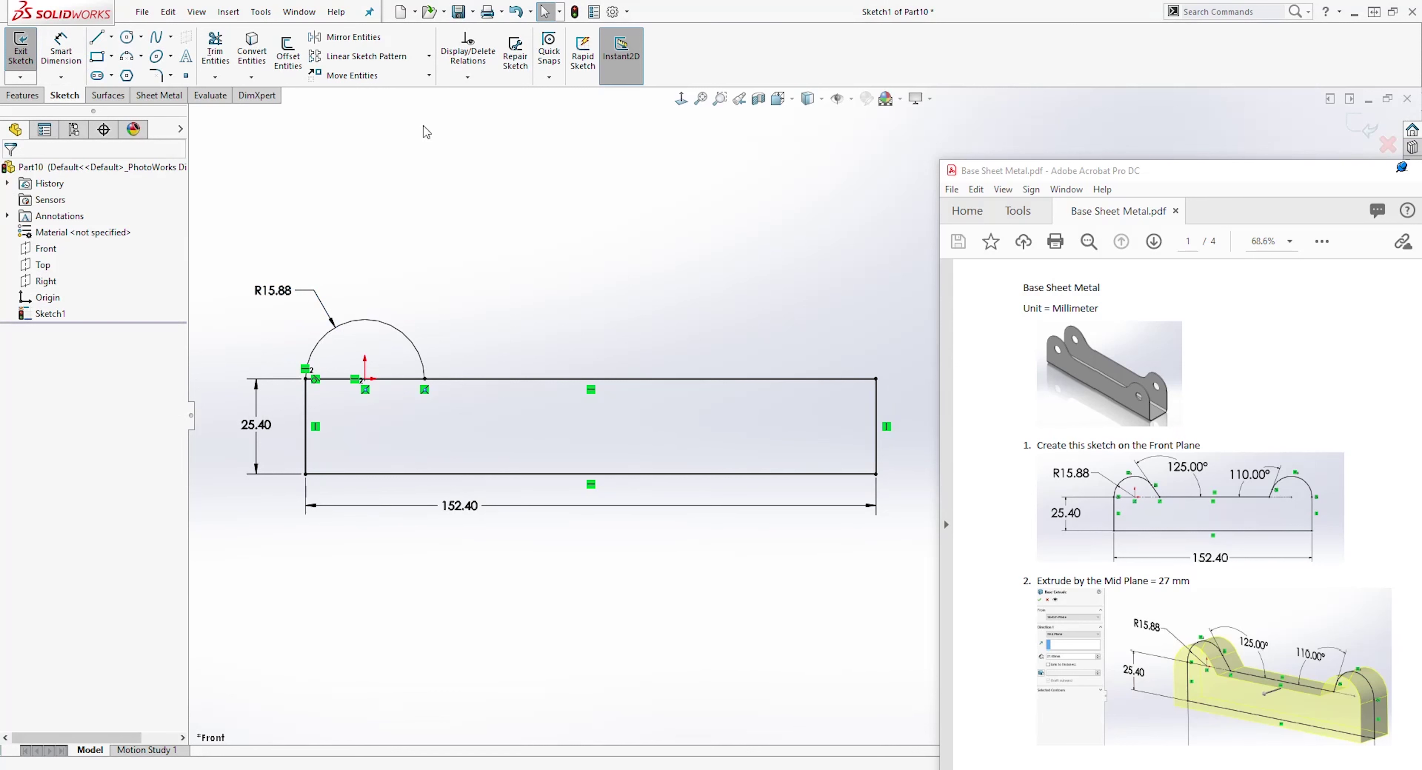
Step: Sketch a line about 29 mm long sloping down at 315° just right of the left arc
{"action": "left_click", "coordinate": [100, 43]}
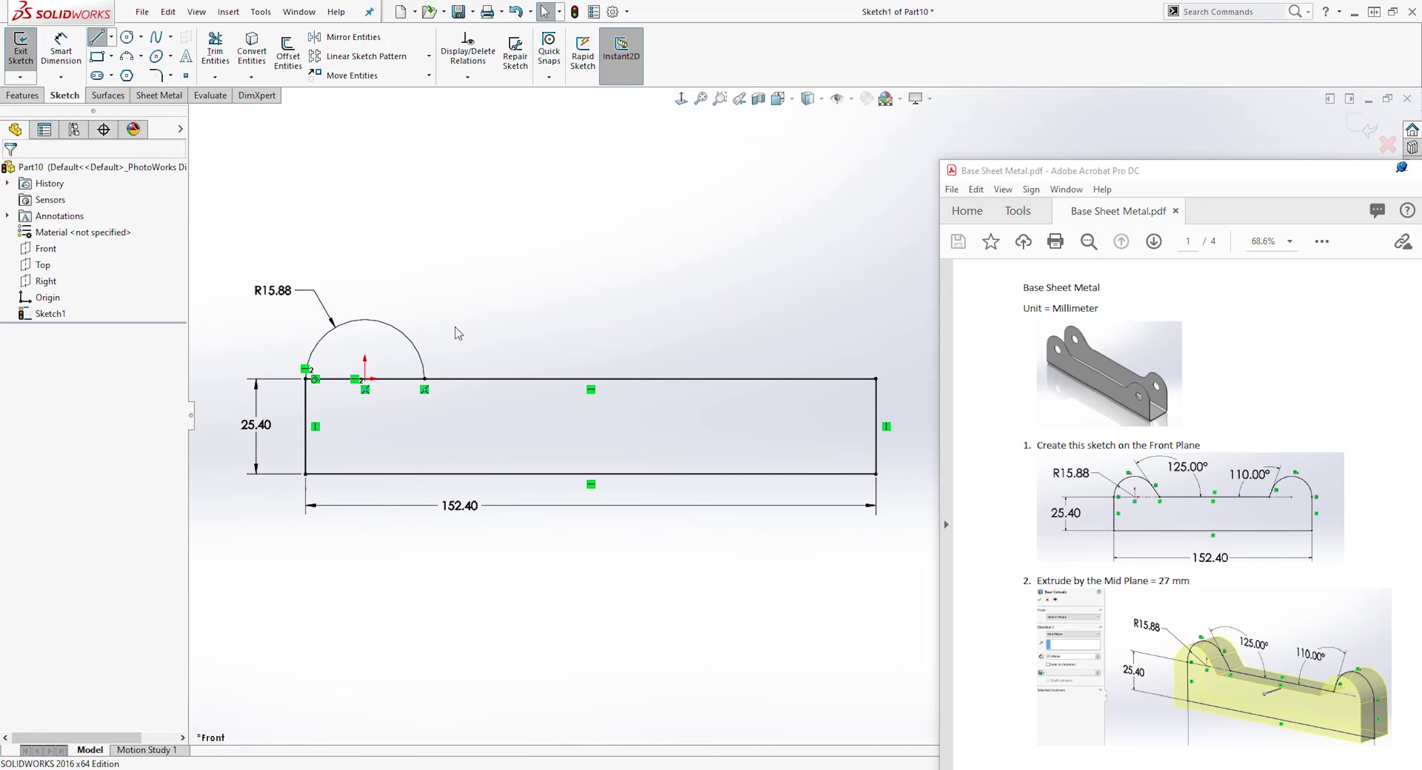
{"action": "left_click", "coordinate": [402, 298]}
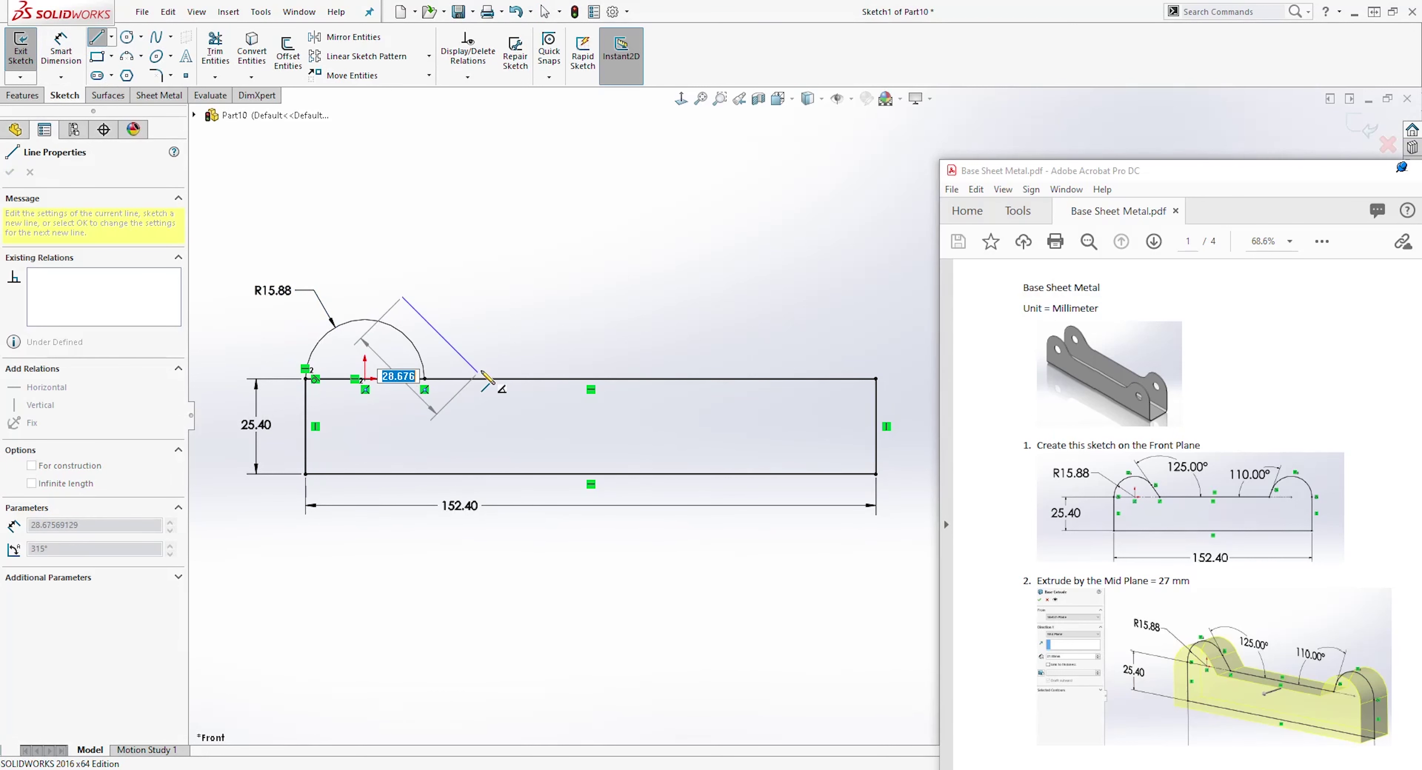
{"action": "left_click", "coordinate": [478, 373]}
{"action": "key", "text": "Escape"}
Step: Add a Tangent relation between the sloping line and the left arc
{"action": "left_click", "coordinate": [448, 342]}
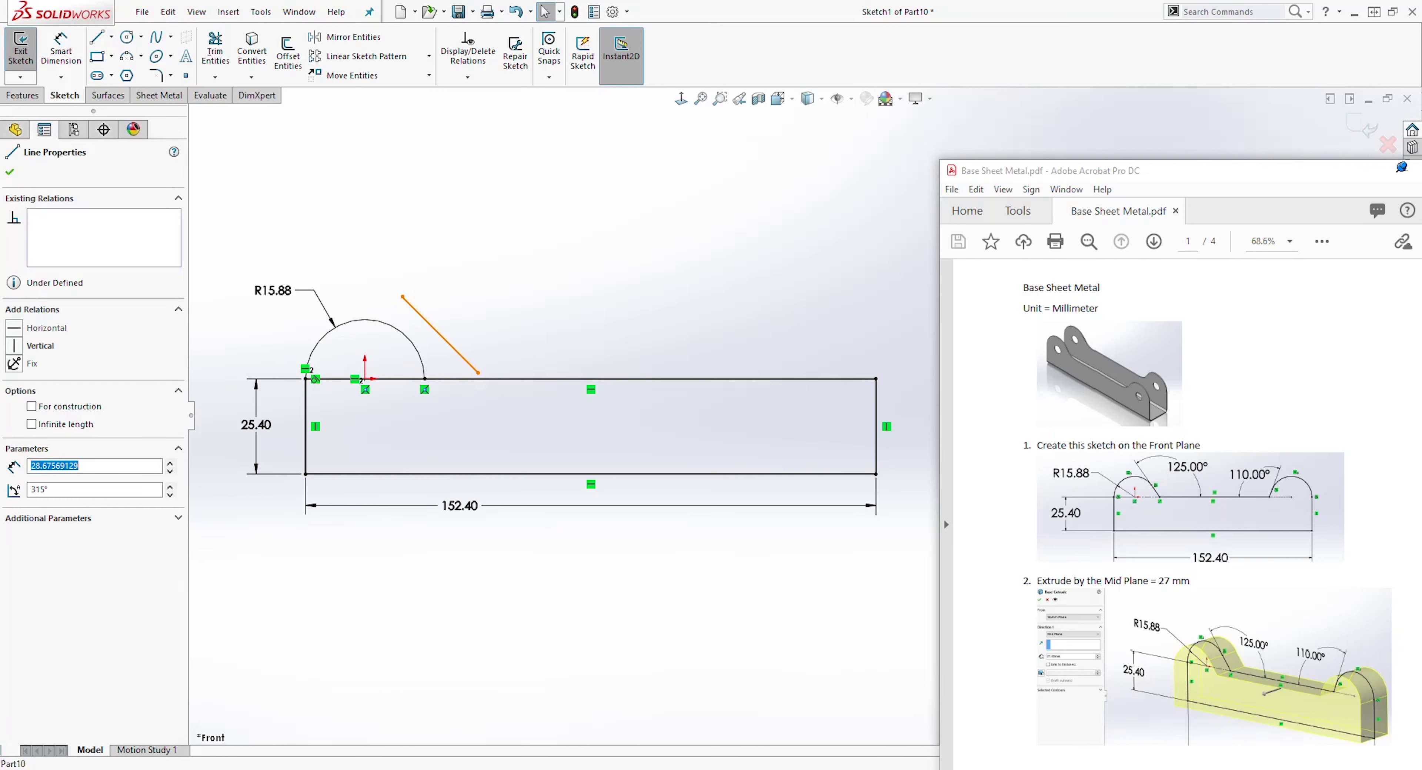
{"action": "left_click", "coordinate": [412, 346], "text": "ctrl"}
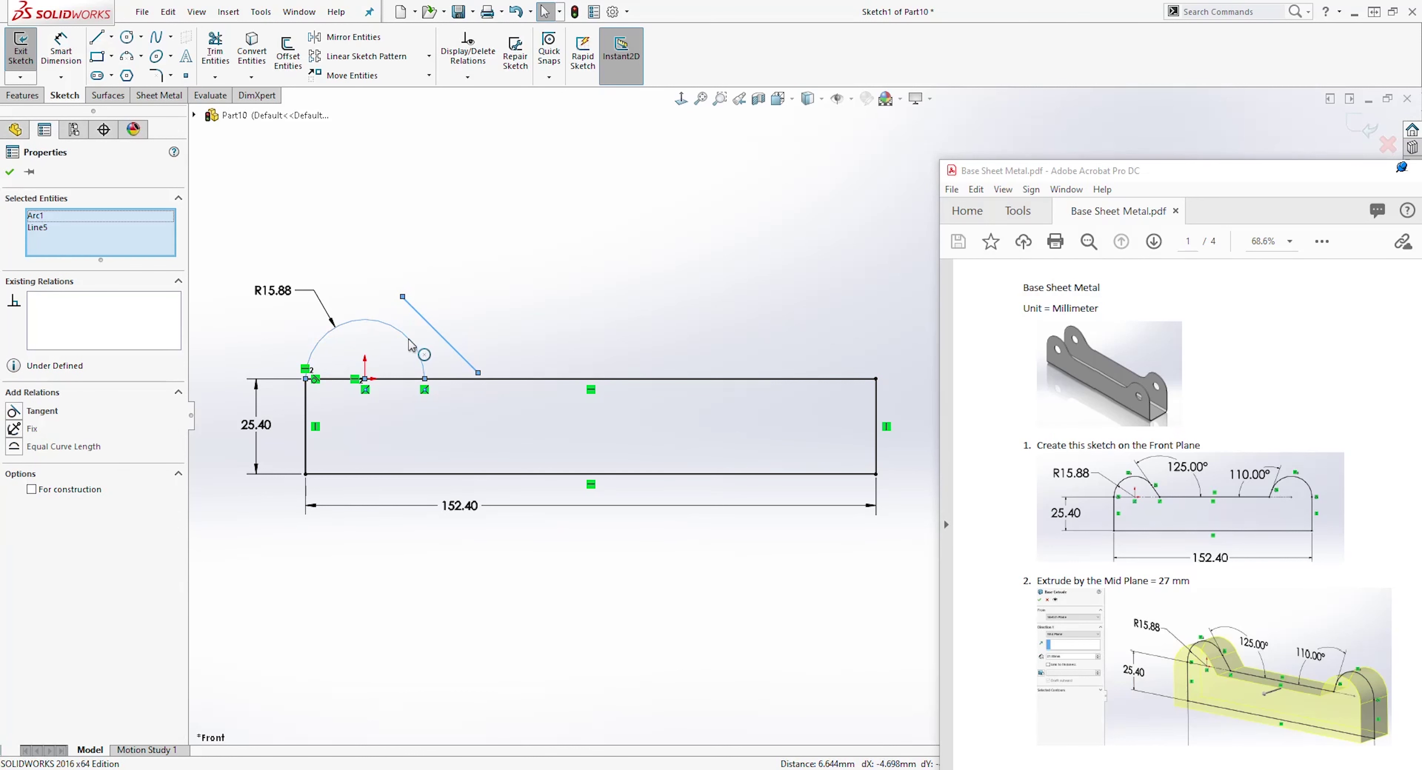
{"action": "left_click", "coordinate": [14, 412]}
{"action": "left_click", "coordinate": [557, 313]}
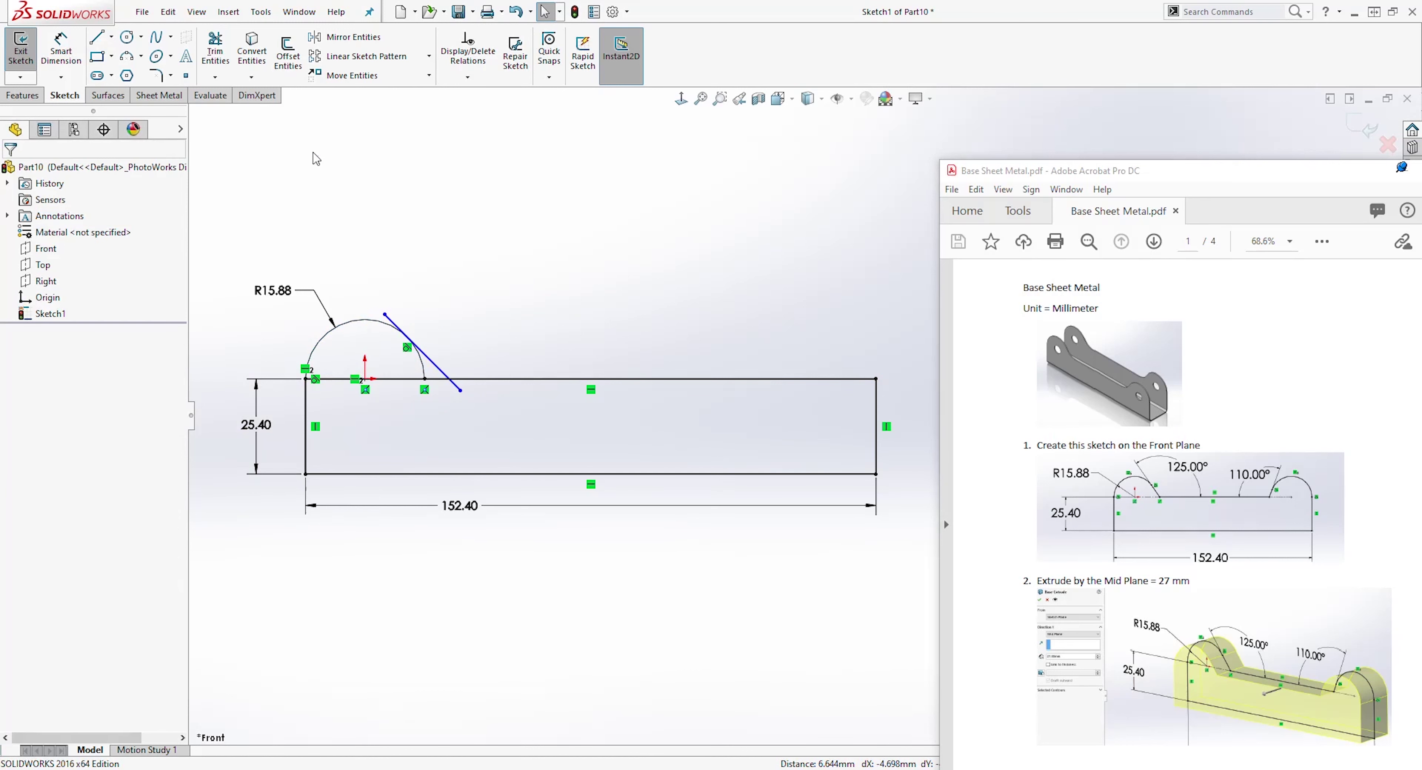
Step: Trim the sloping line's overhanging ends, the top edge beneath the left arc, and the arc portion beyond the tangent point
{"action": "left_click", "coordinate": [215, 52]}
{"action": "scroll", "coordinate": [464, 342], "scroll_direction": "down", "scroll_amount": 2}
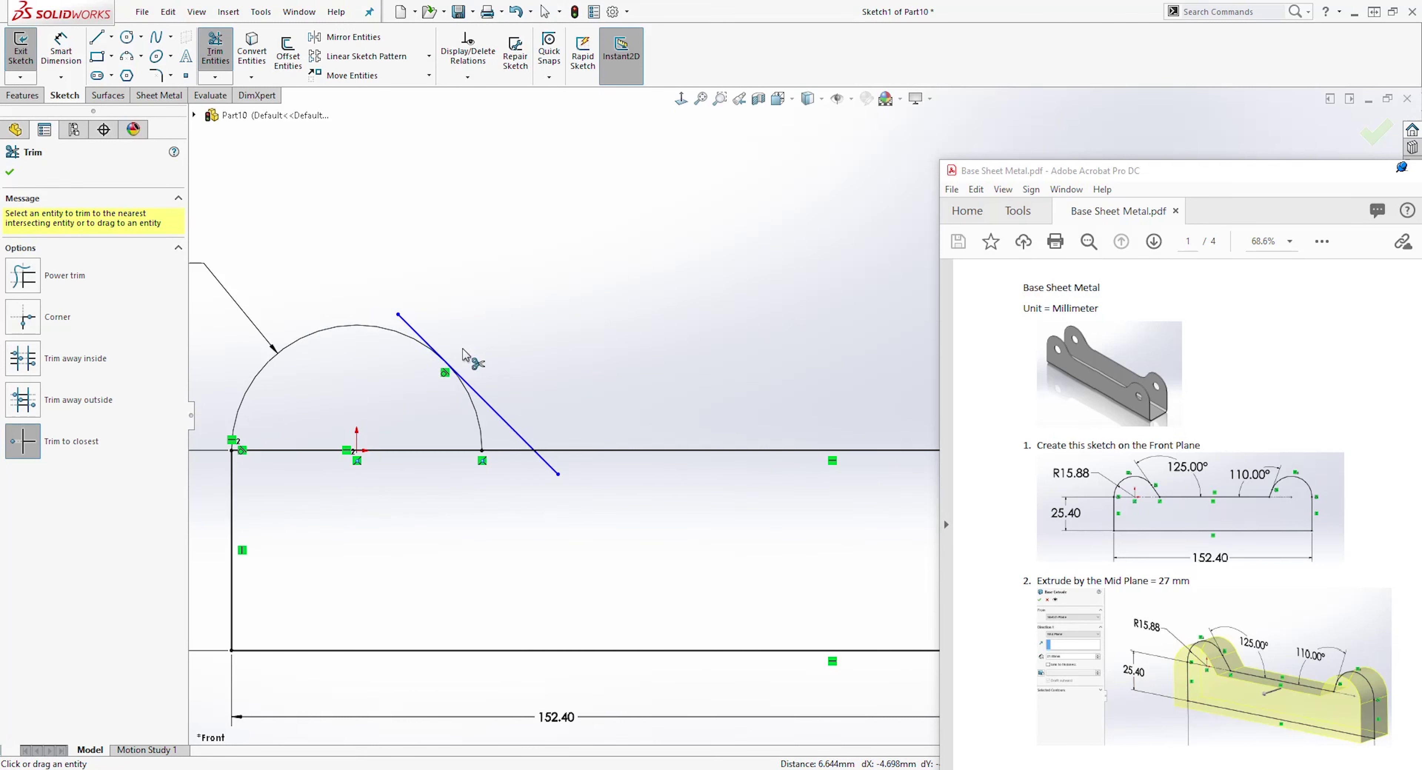
{"action": "left_click", "coordinate": [413, 331]}
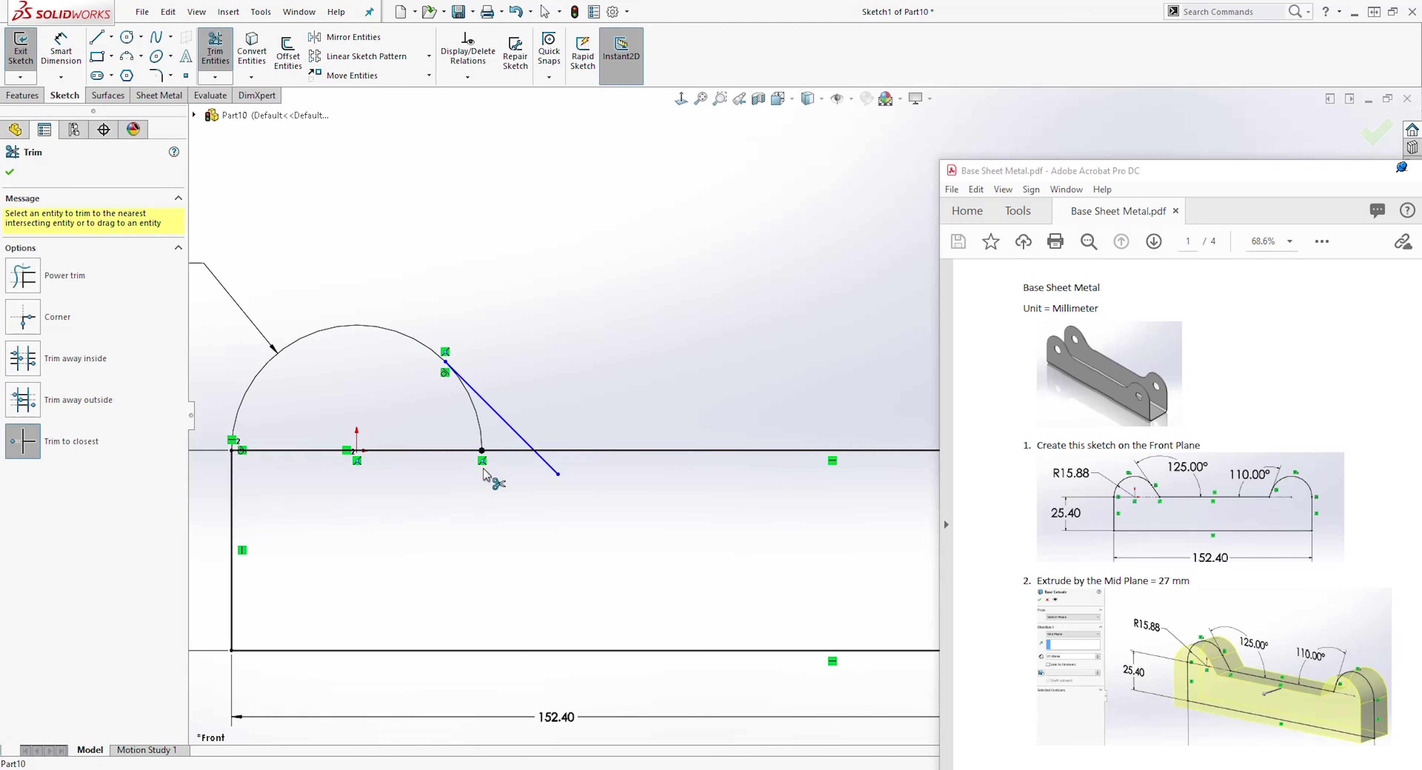
{"action": "left_click", "coordinate": [399, 462]}
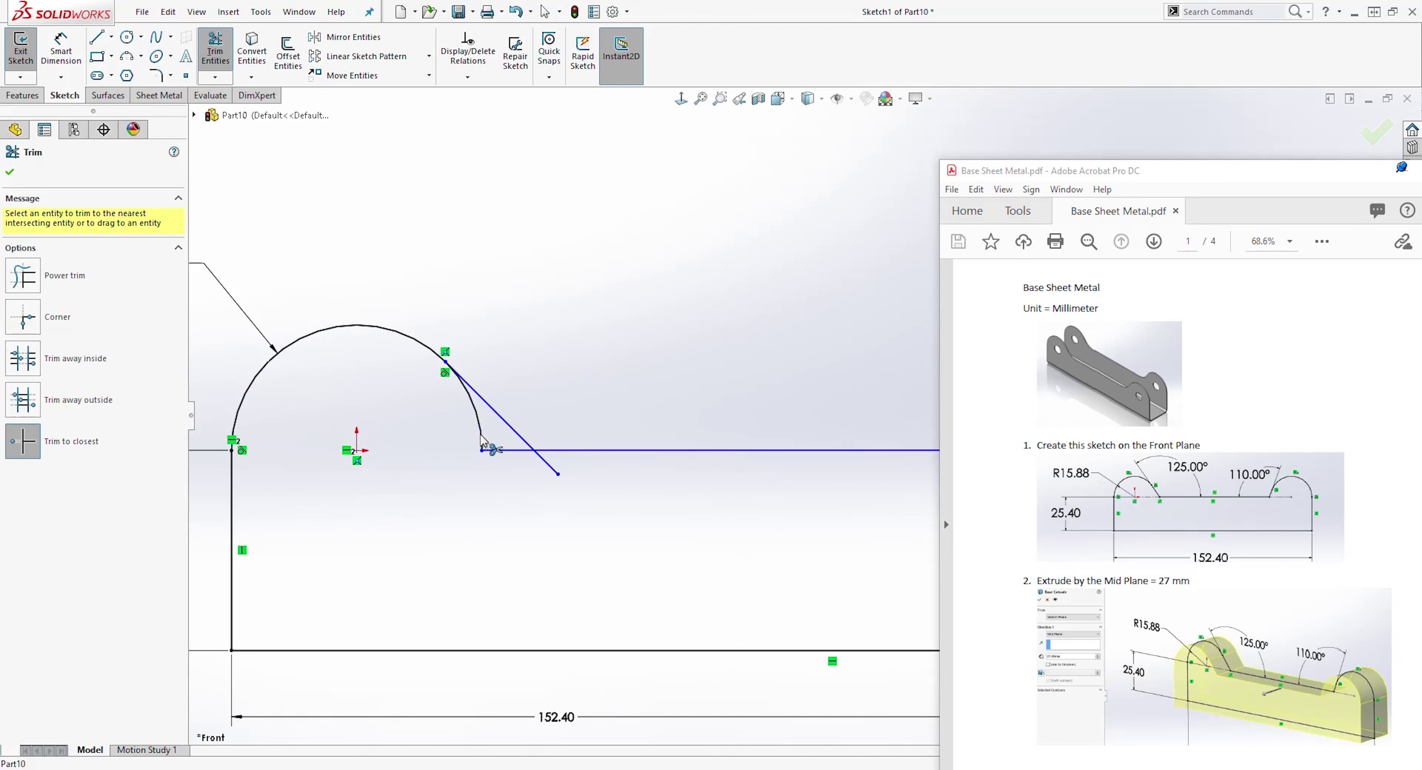
{"action": "left_click", "coordinate": [485, 453]}
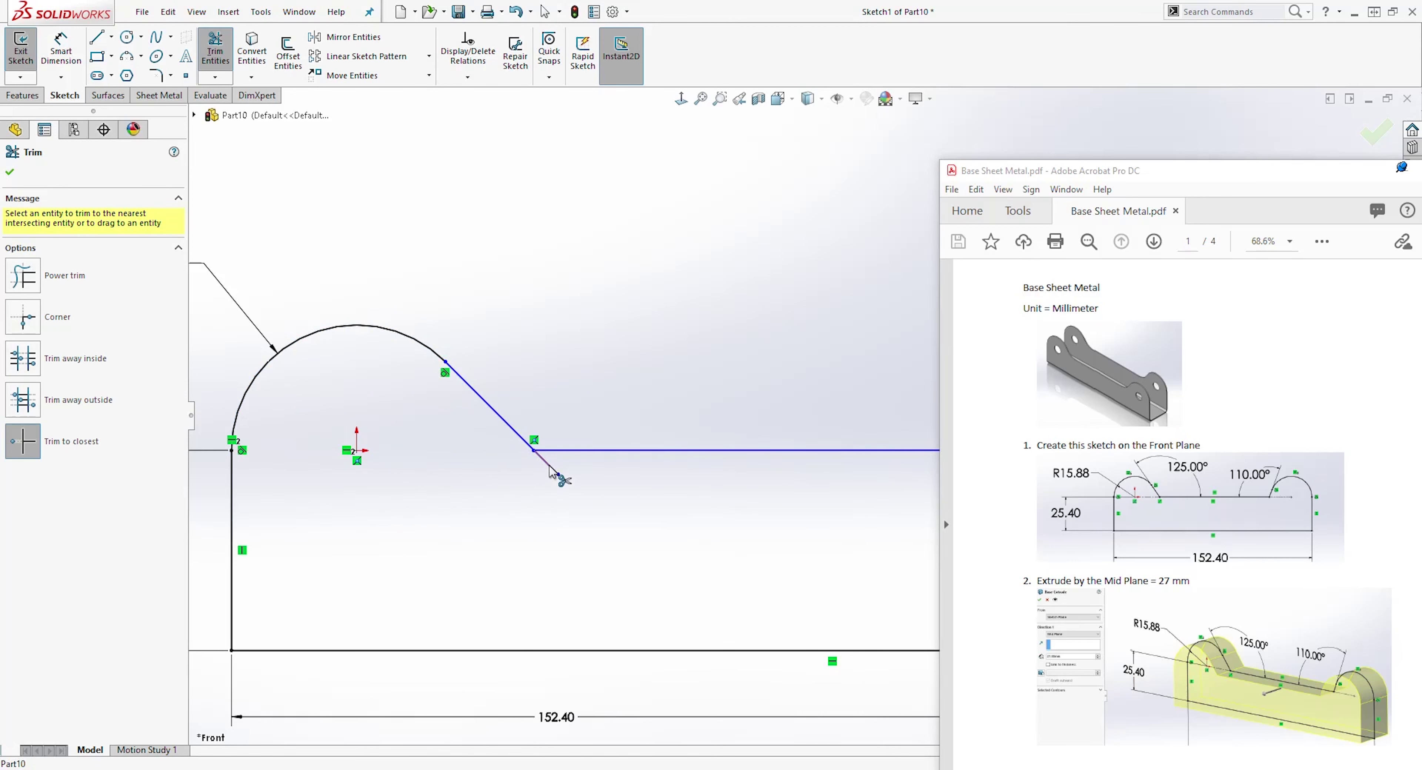
{"action": "key", "text": "f"}
{"action": "key", "text": "Escape"}
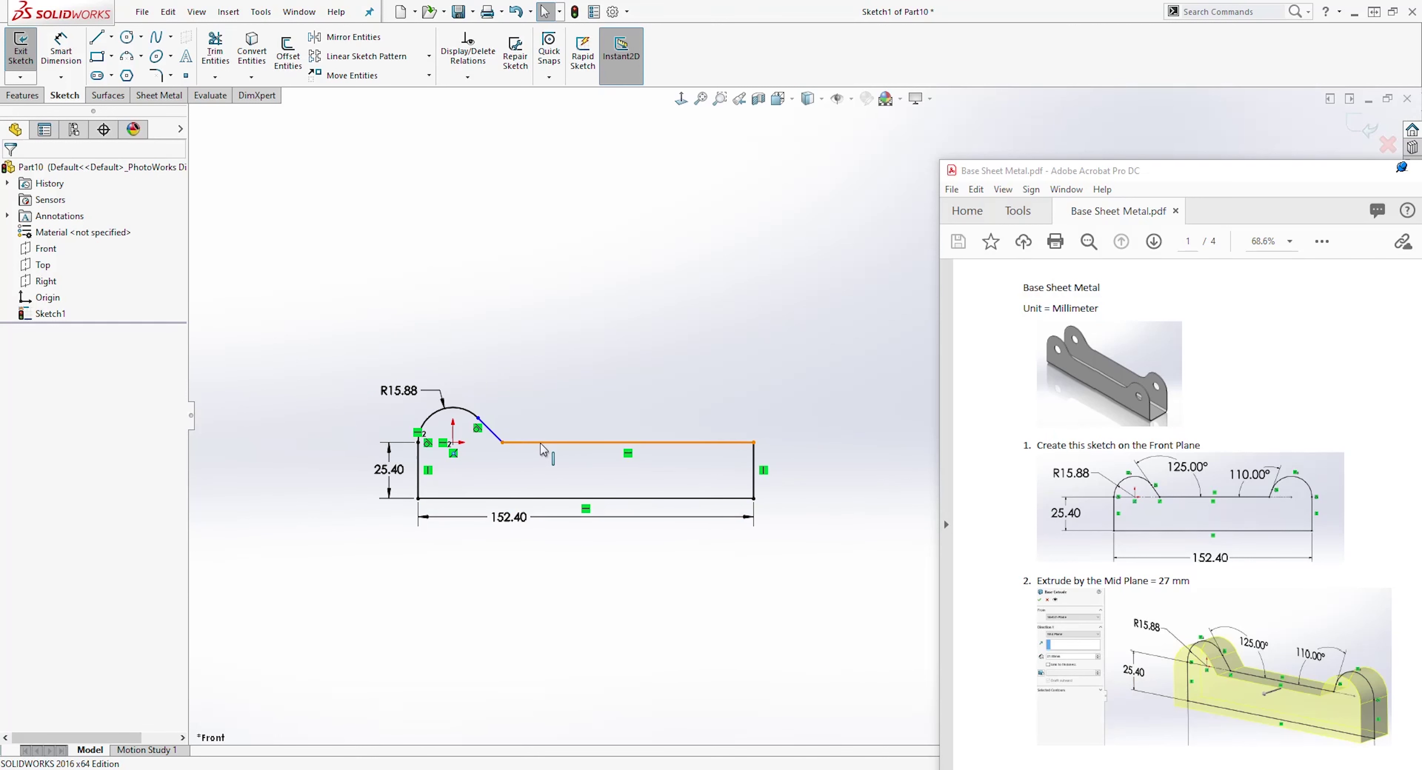
Step: Add a Horizontal relation between the sloping line's lower endpoint and the left arc's left endpoint
{"action": "mouse_move", "coordinate": [548, 450]}
{"action": "left_mouse_down"}
{"action": "mouse_move", "coordinate": [552, 476]}
{"action": "mouse_move", "coordinate": [526, 469]}
{"action": "left_mouse_up"}
{"action": "left_click", "coordinate": [529, 470]}
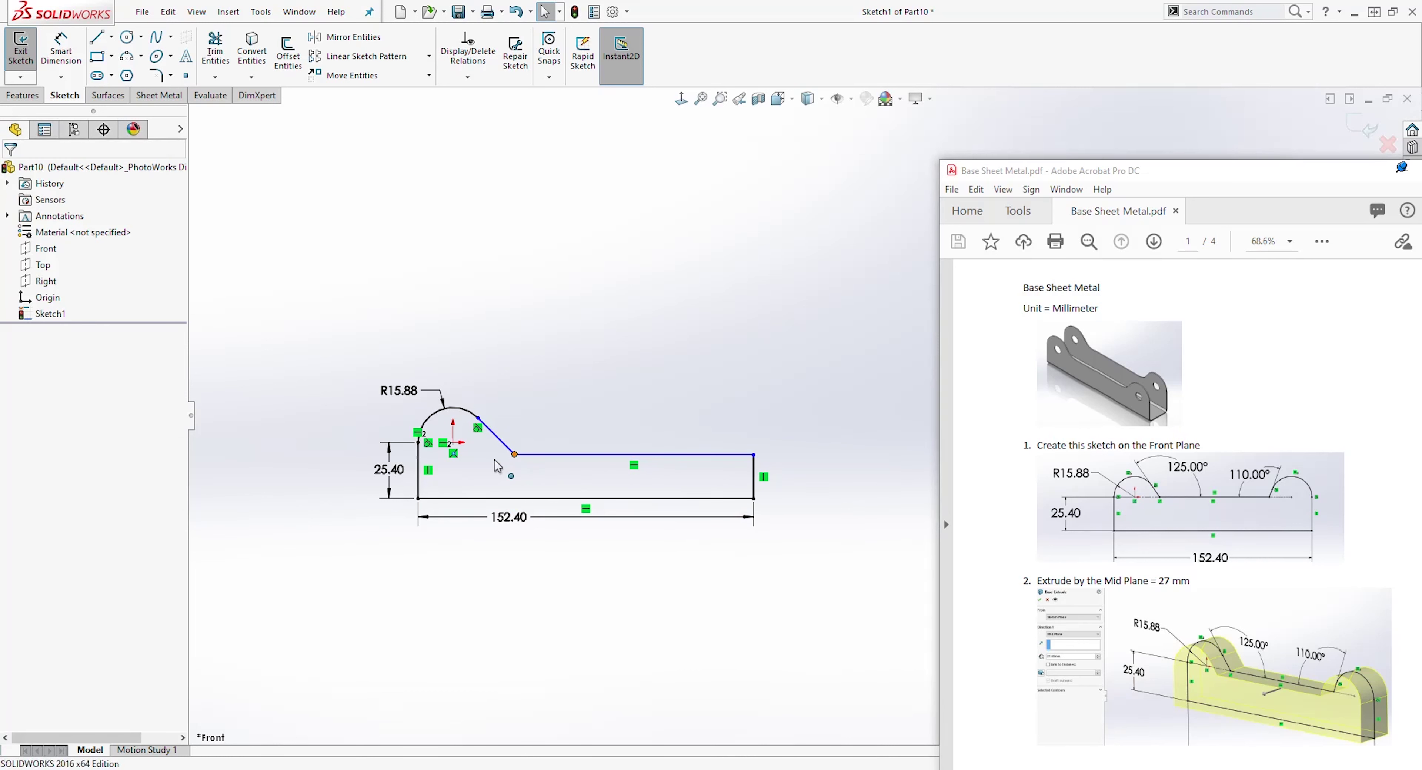
{"action": "left_click", "coordinate": [426, 443]}
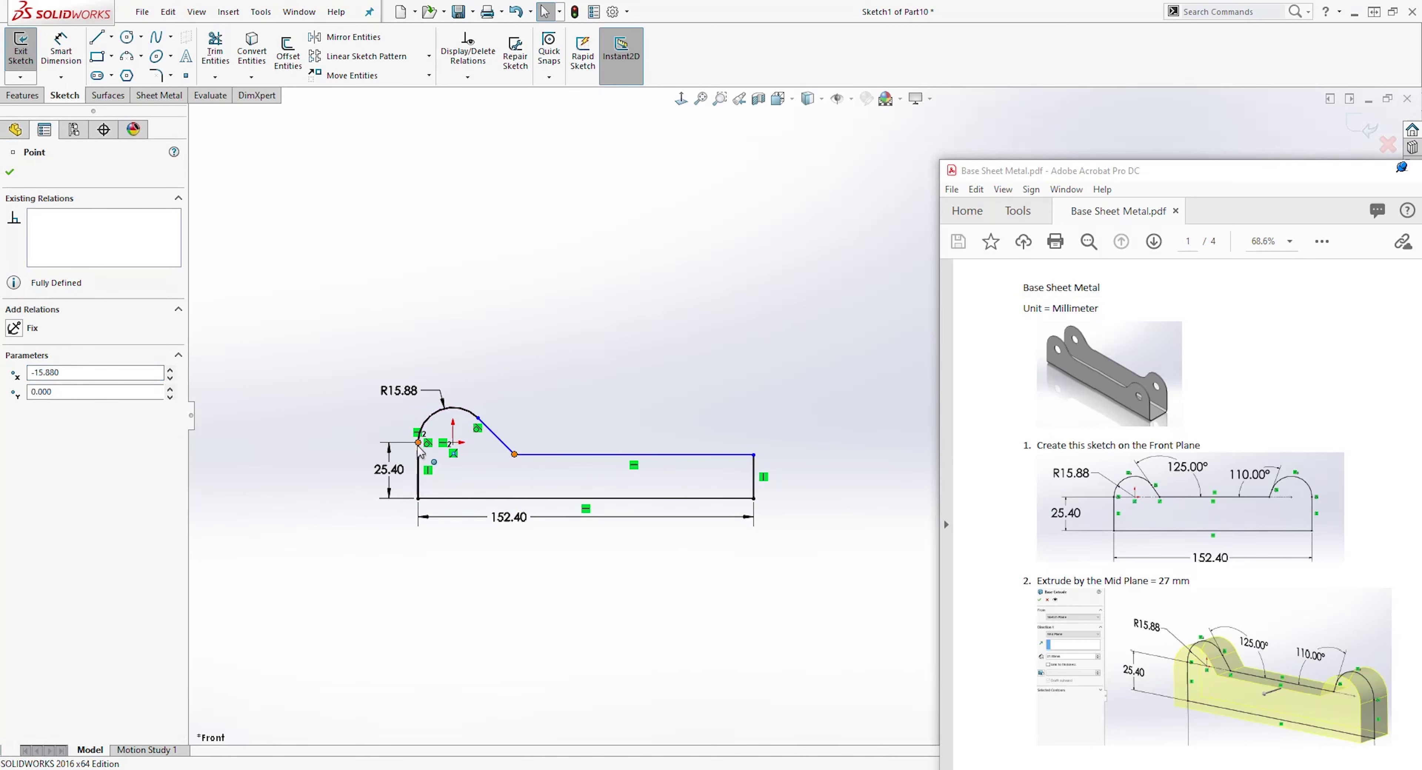
{"action": "left_click", "coordinate": [19, 413]}
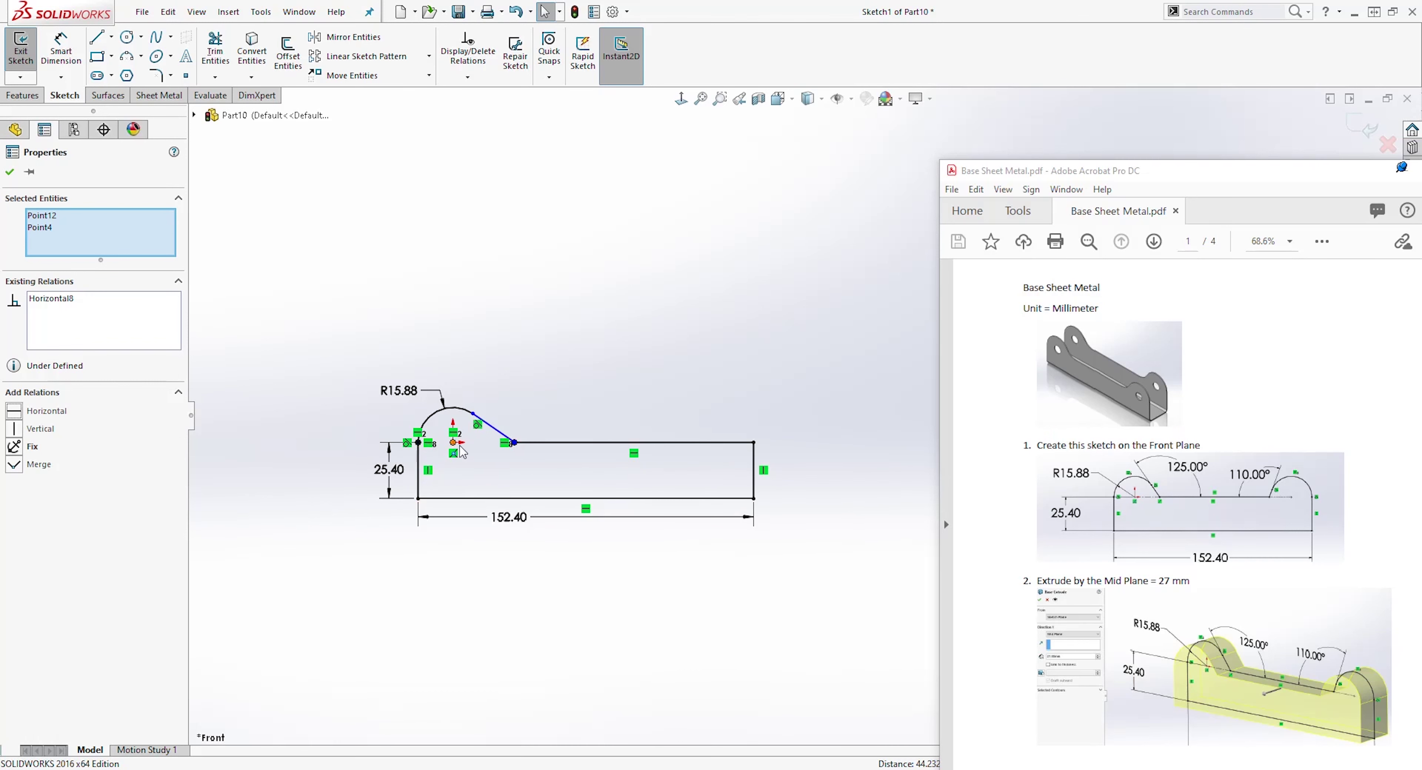
{"action": "key", "text": "Escape"}
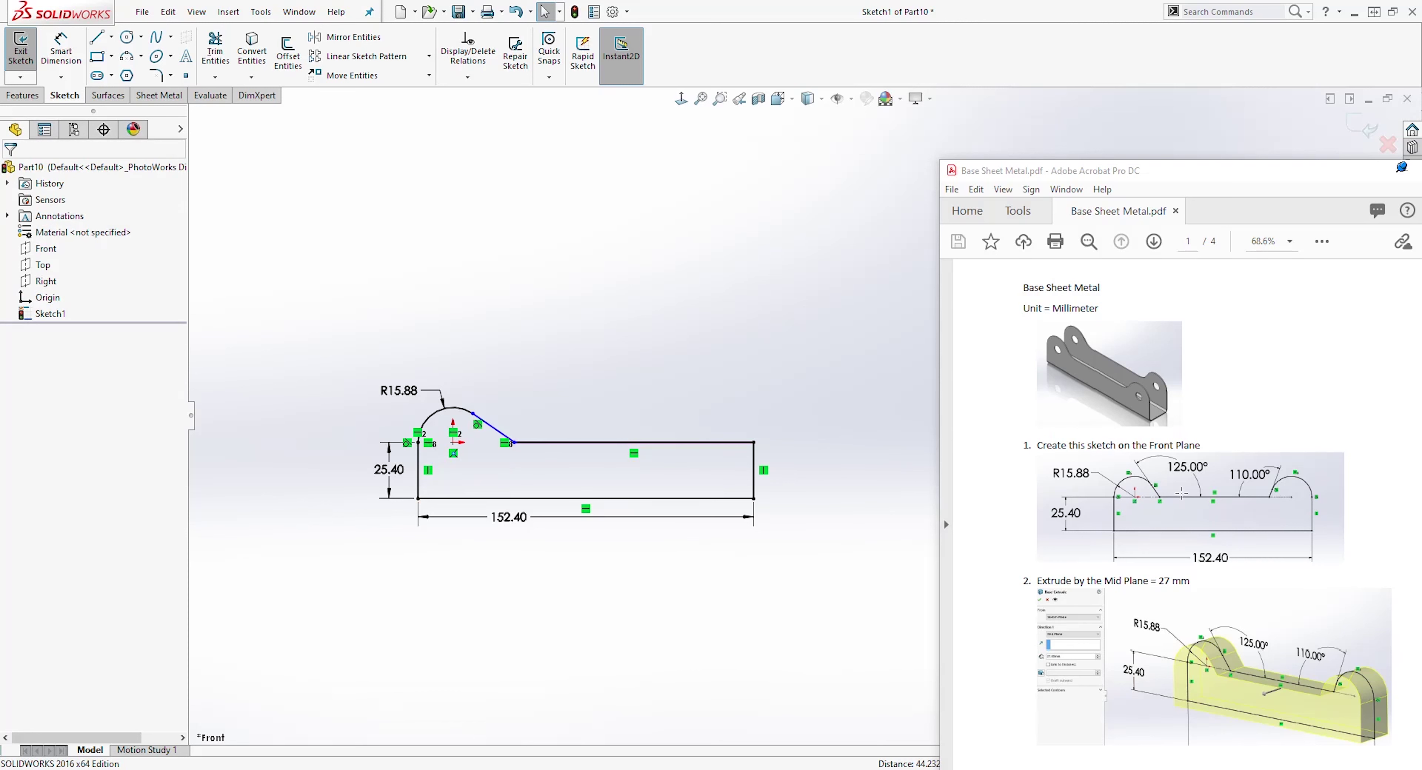
Step: Dimension the angle between the sloping line and the rectangle's top edge as 125°
{"action": "scroll", "coordinate": [640, 401], "scroll_direction": "down", "scroll_amount": 3}
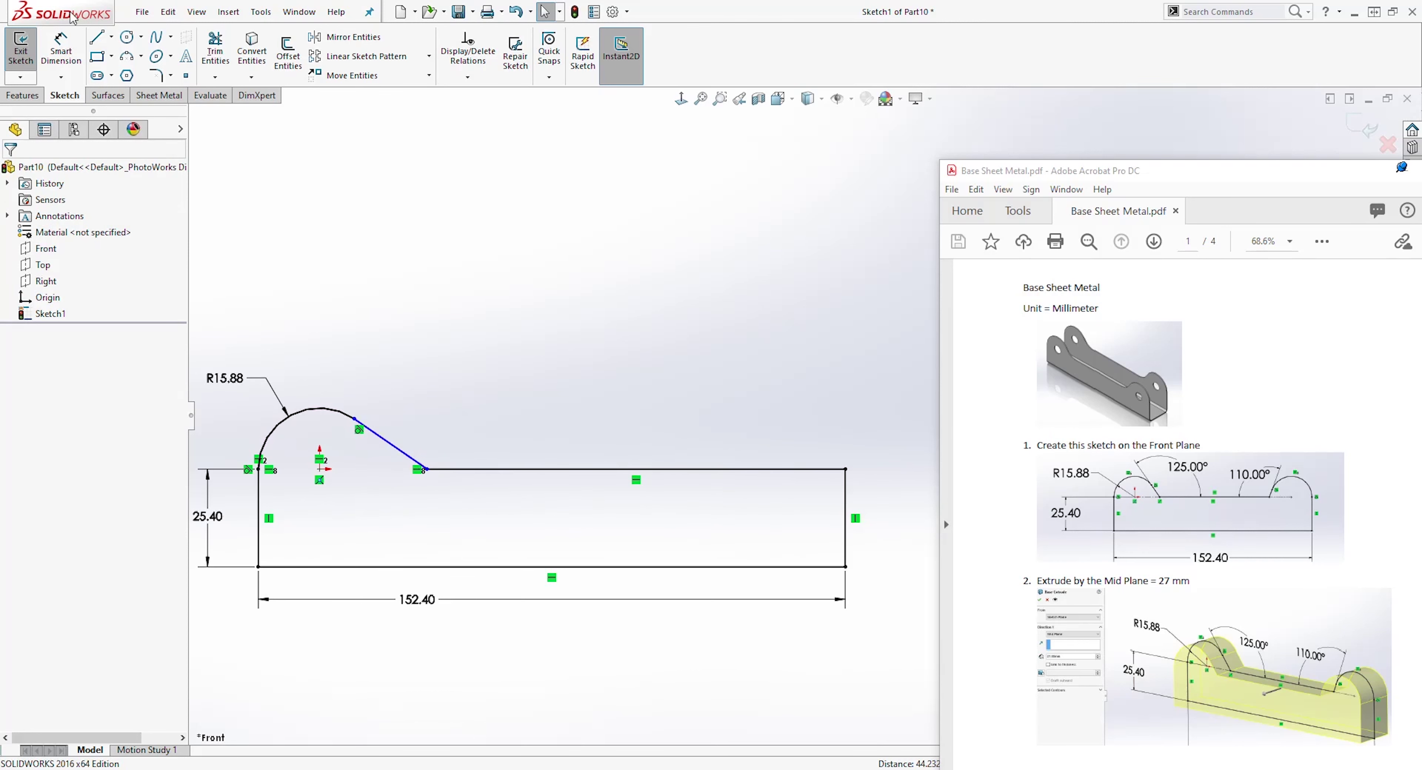
{"action": "left_click", "coordinate": [61, 49]}
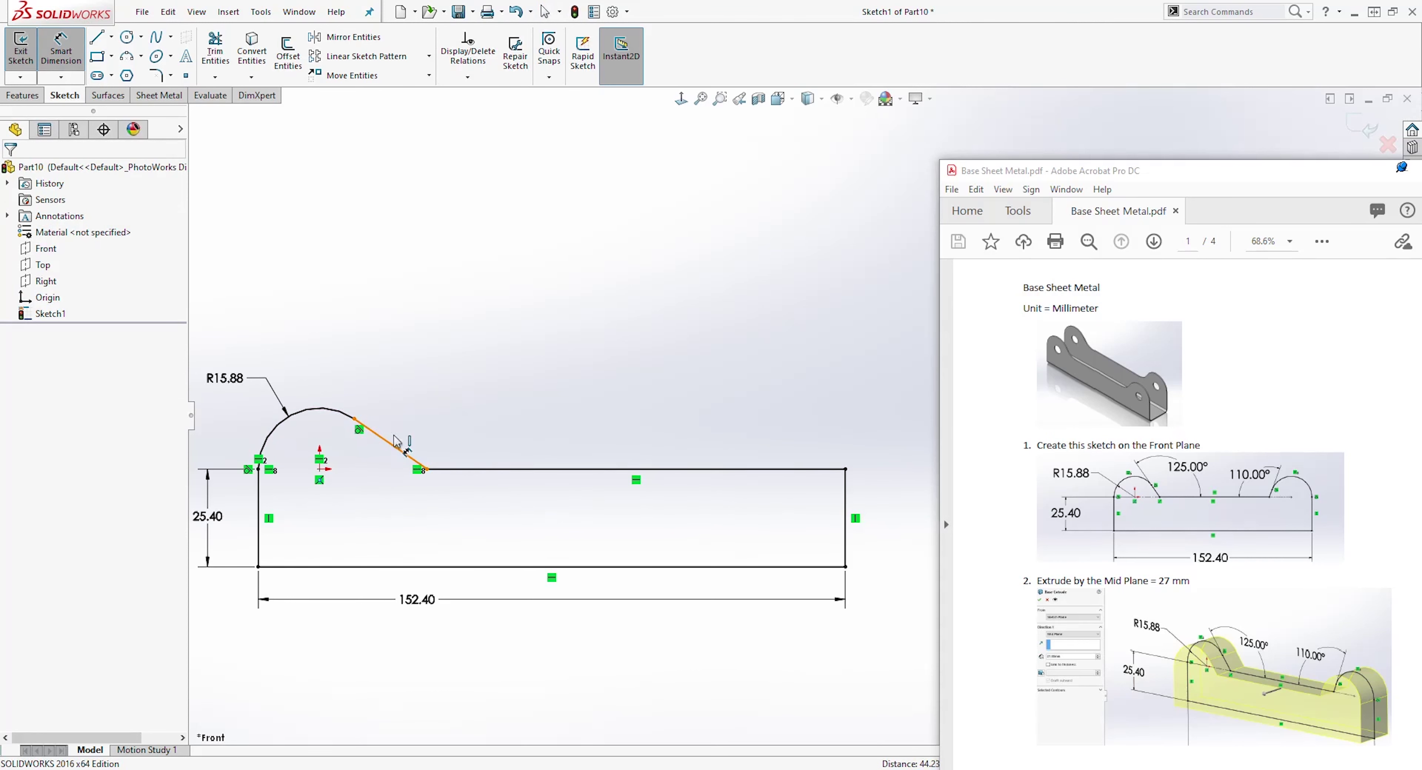
{"action": "left_click", "coordinate": [395, 447]}
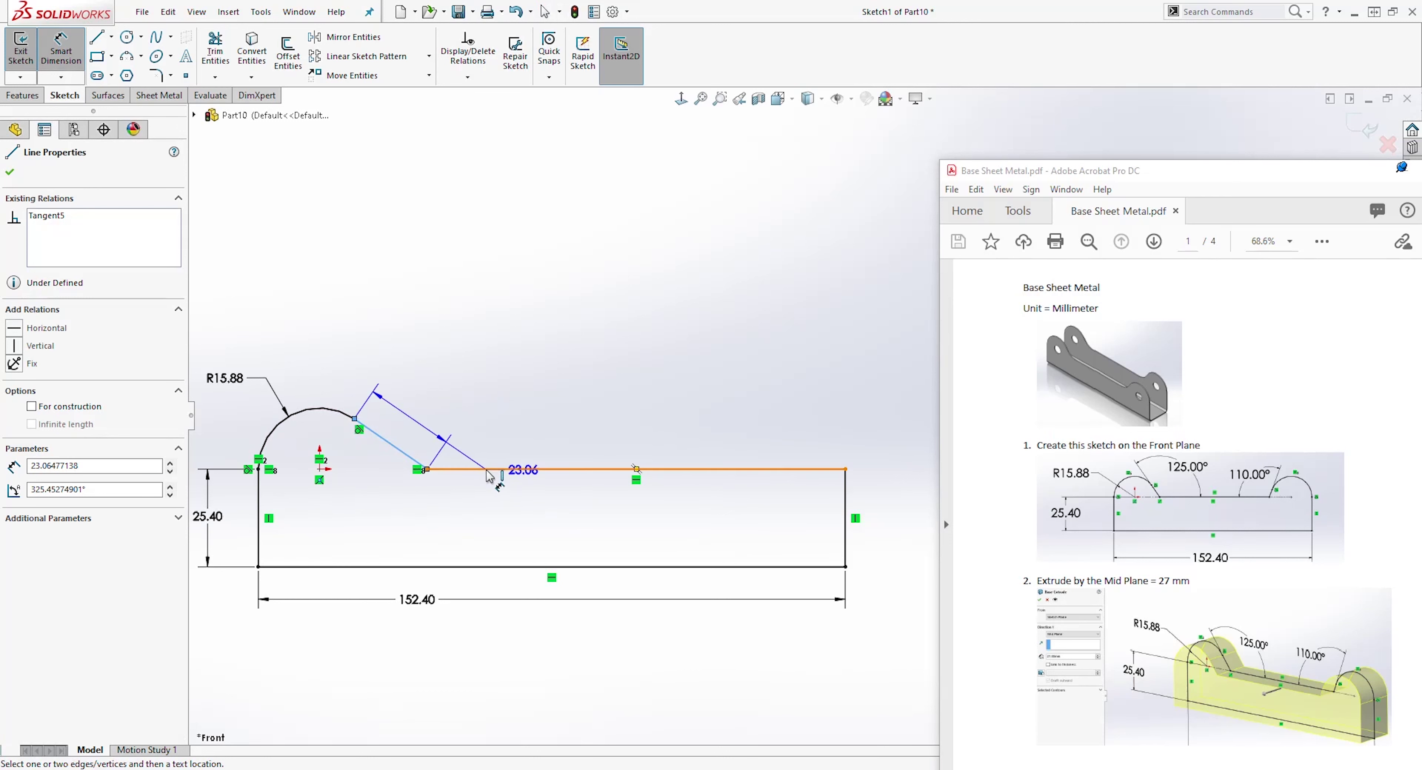
{"action": "left_click", "coordinate": [488, 471]}
{"action": "left_click", "coordinate": [454, 419]}
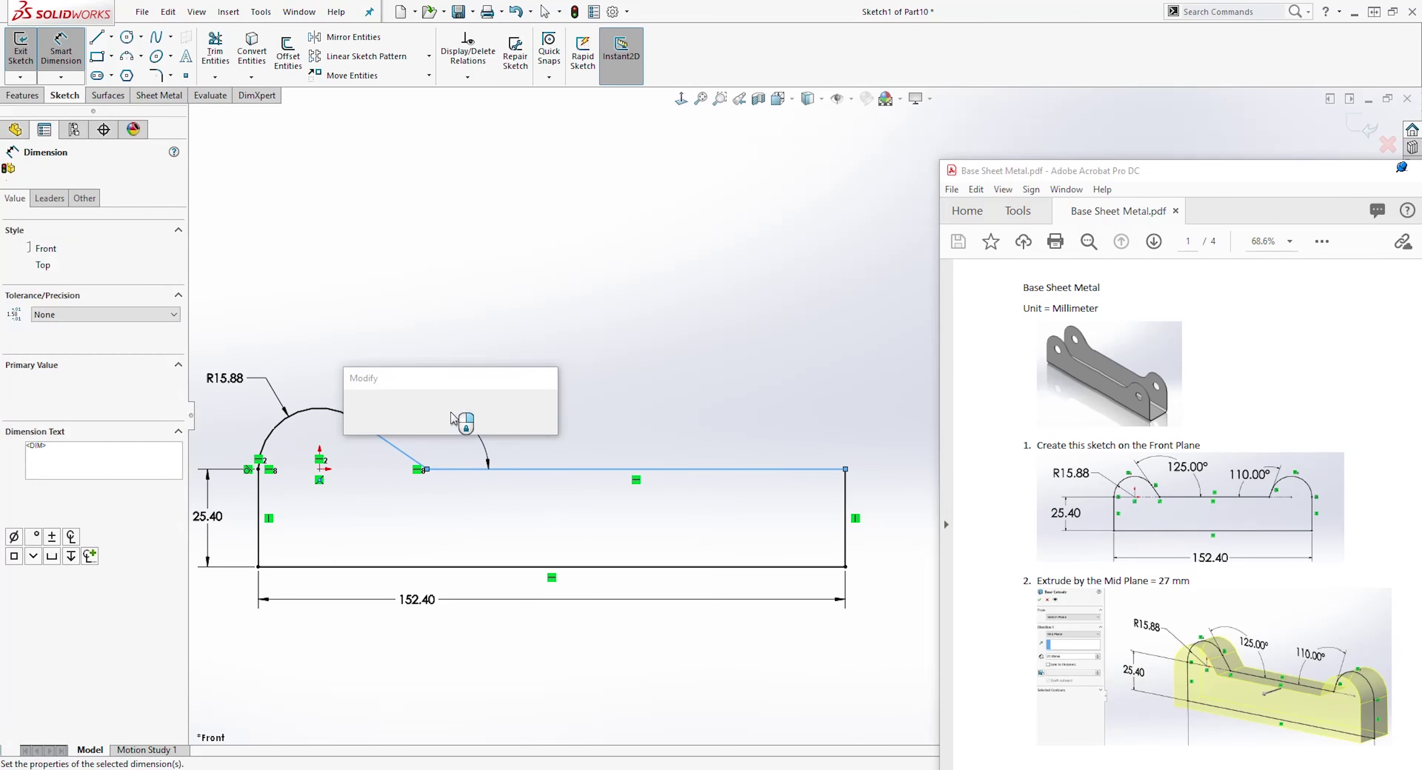
{"action": "type", "text": "125"}
{"action": "key", "text": "Return"}
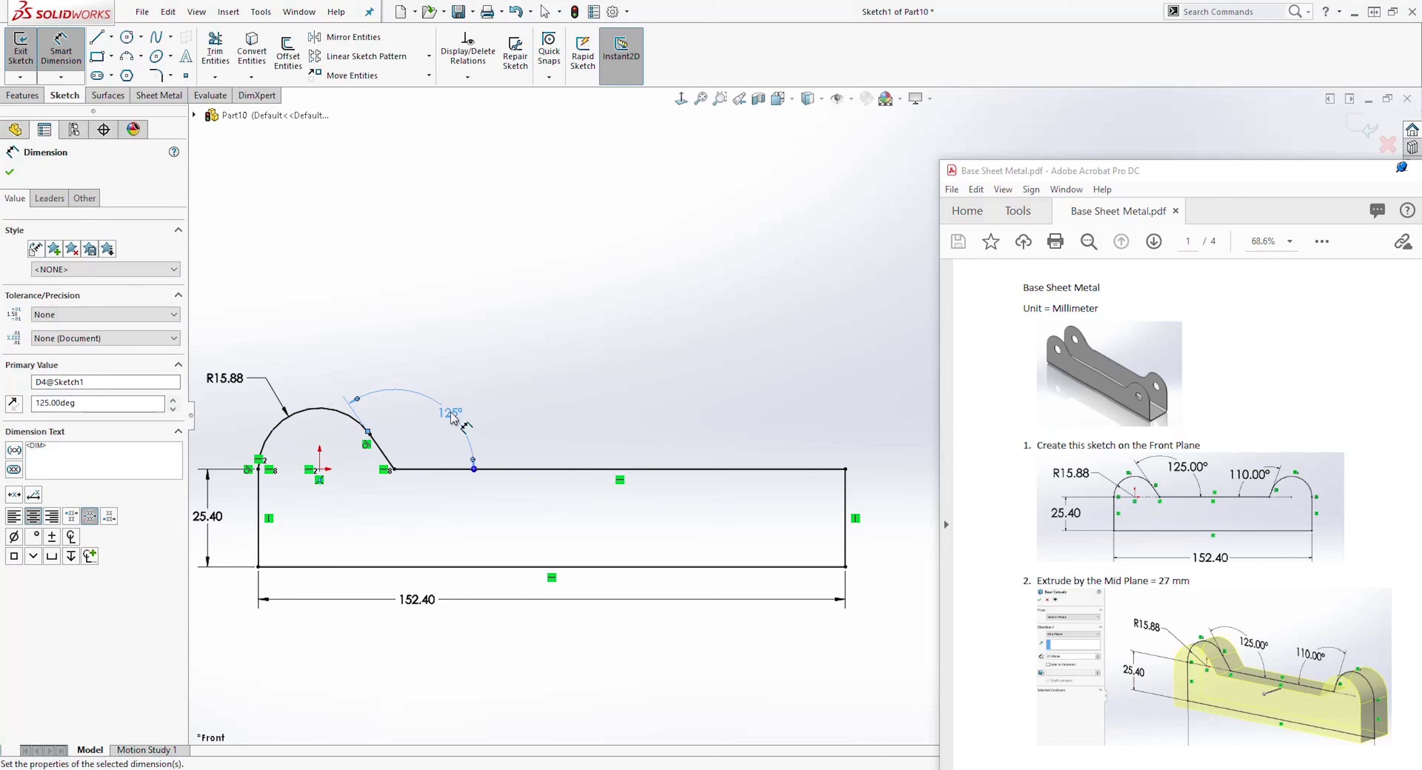
{"action": "key", "text": "Escape"}
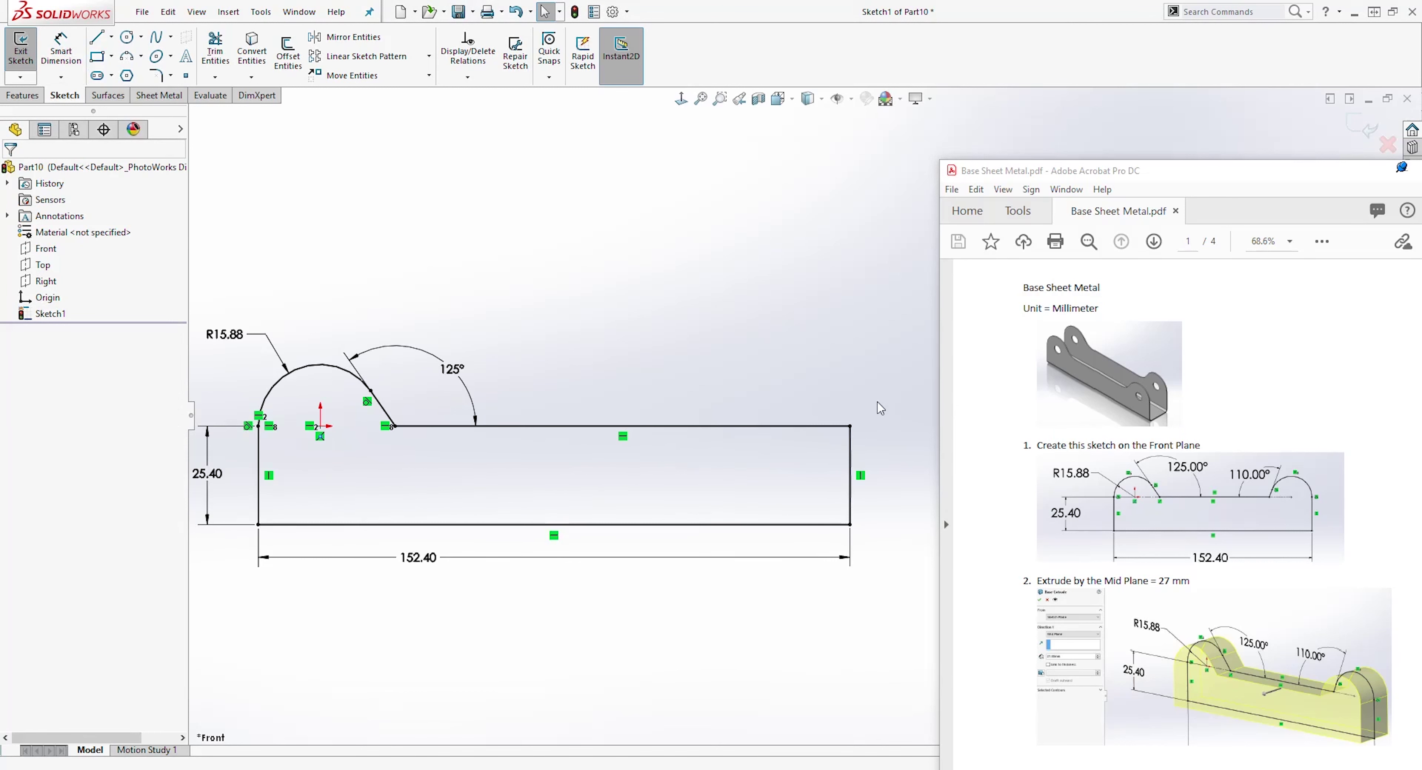
Step: Sketch a circle centred on the rectangle's top edge near its right end
{"action": "left_click", "coordinate": [127, 37]}
{"action": "left_click", "coordinate": [770, 426]}
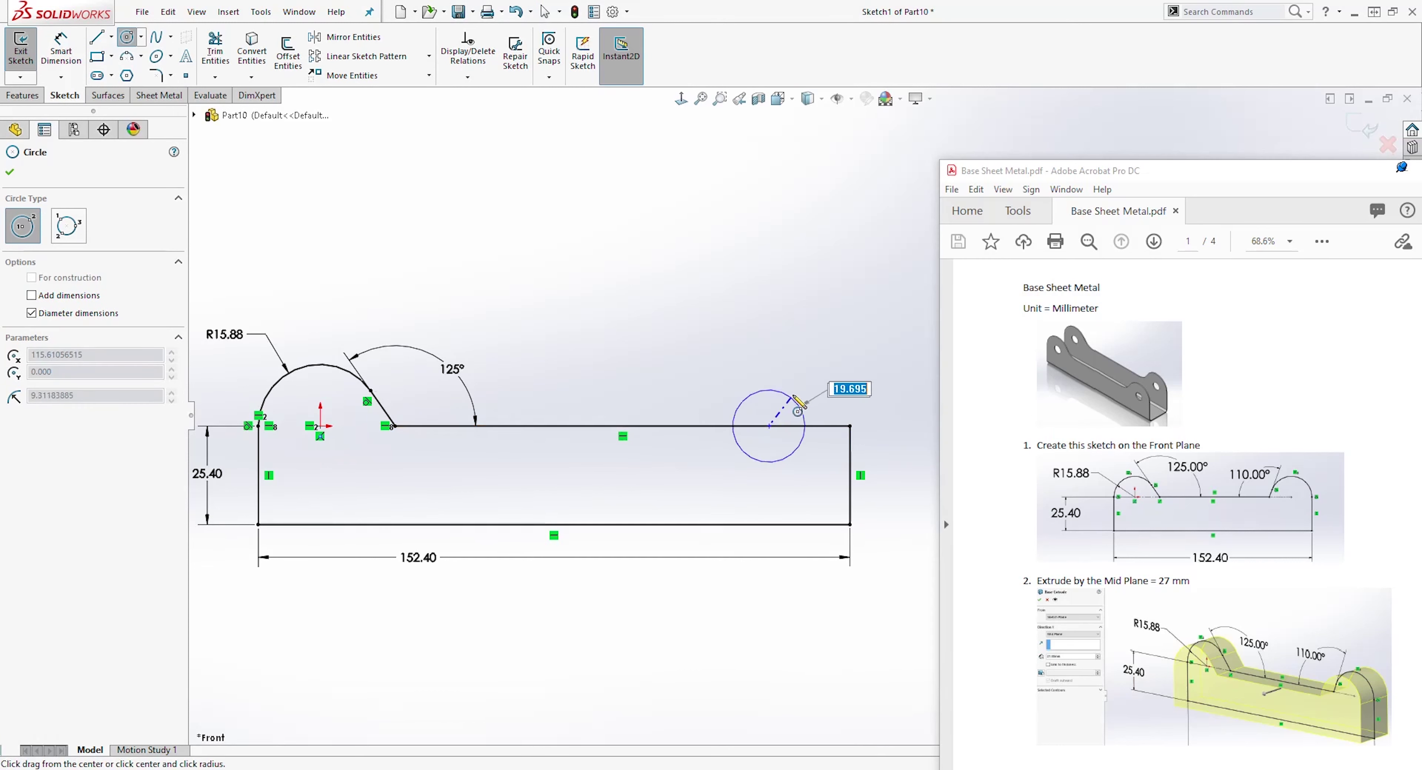
{"action": "left_click", "coordinate": [811, 381]}
{"action": "key", "text": "Escape"}
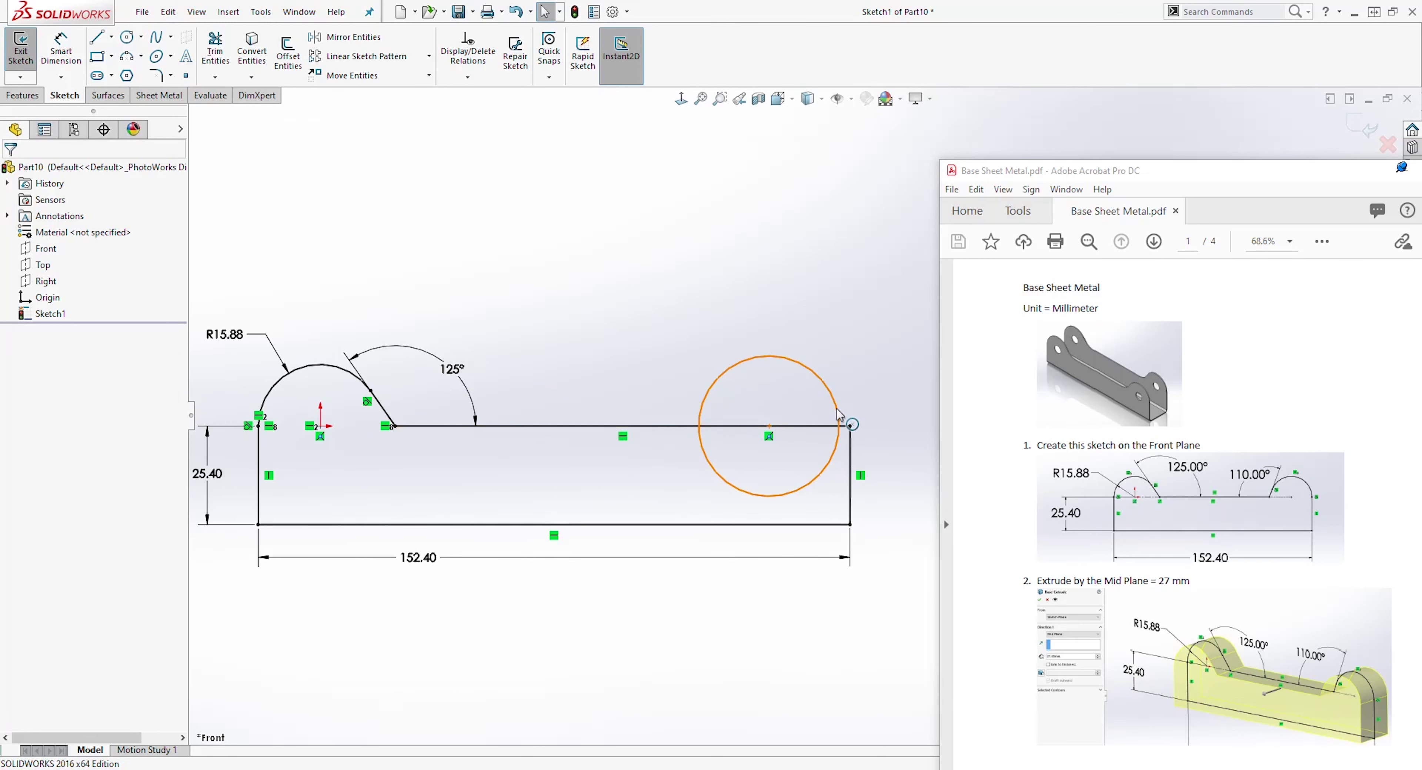
Step: Add a Tangent relation between the new circle and the rectangle's right vertical line
{"action": "left_click", "coordinate": [839, 421]}
{"action": "left_click", "coordinate": [849, 474], "text": "ctrl"}
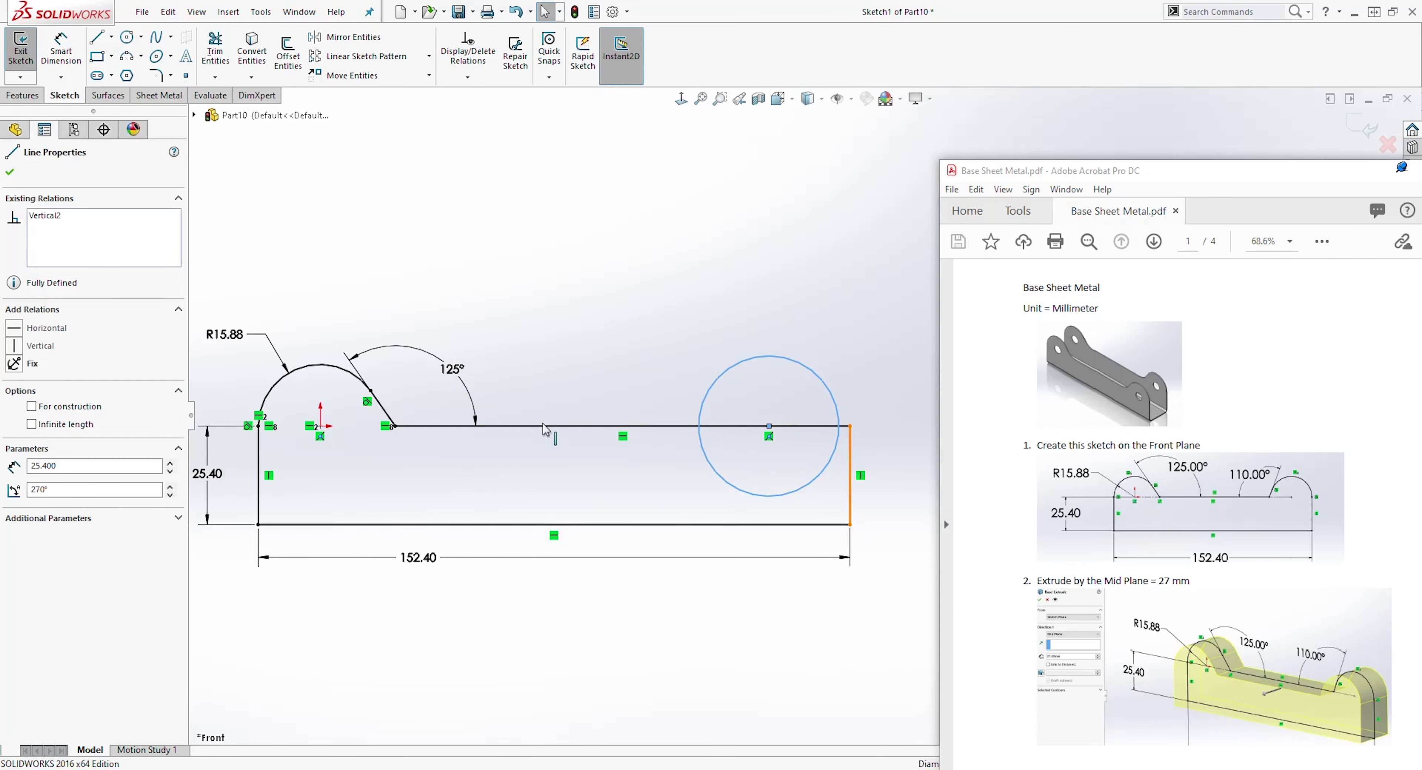
{"action": "left_click", "coordinate": [16, 412]}
{"action": "left_click", "coordinate": [589, 459]}
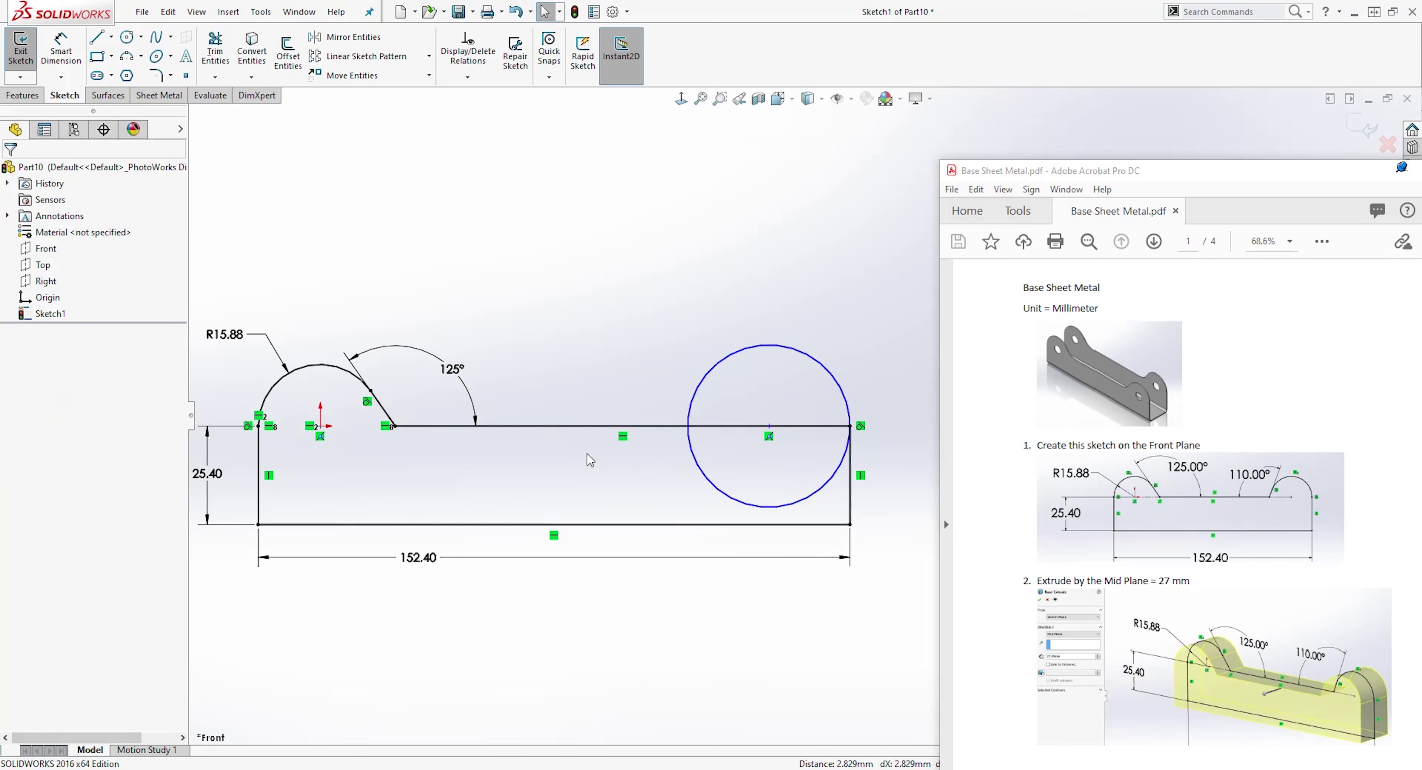
Step: Trim away the lower half of the right circle inside the rectangle with Trim to closest
{"action": "left_click", "coordinate": [215, 52]}
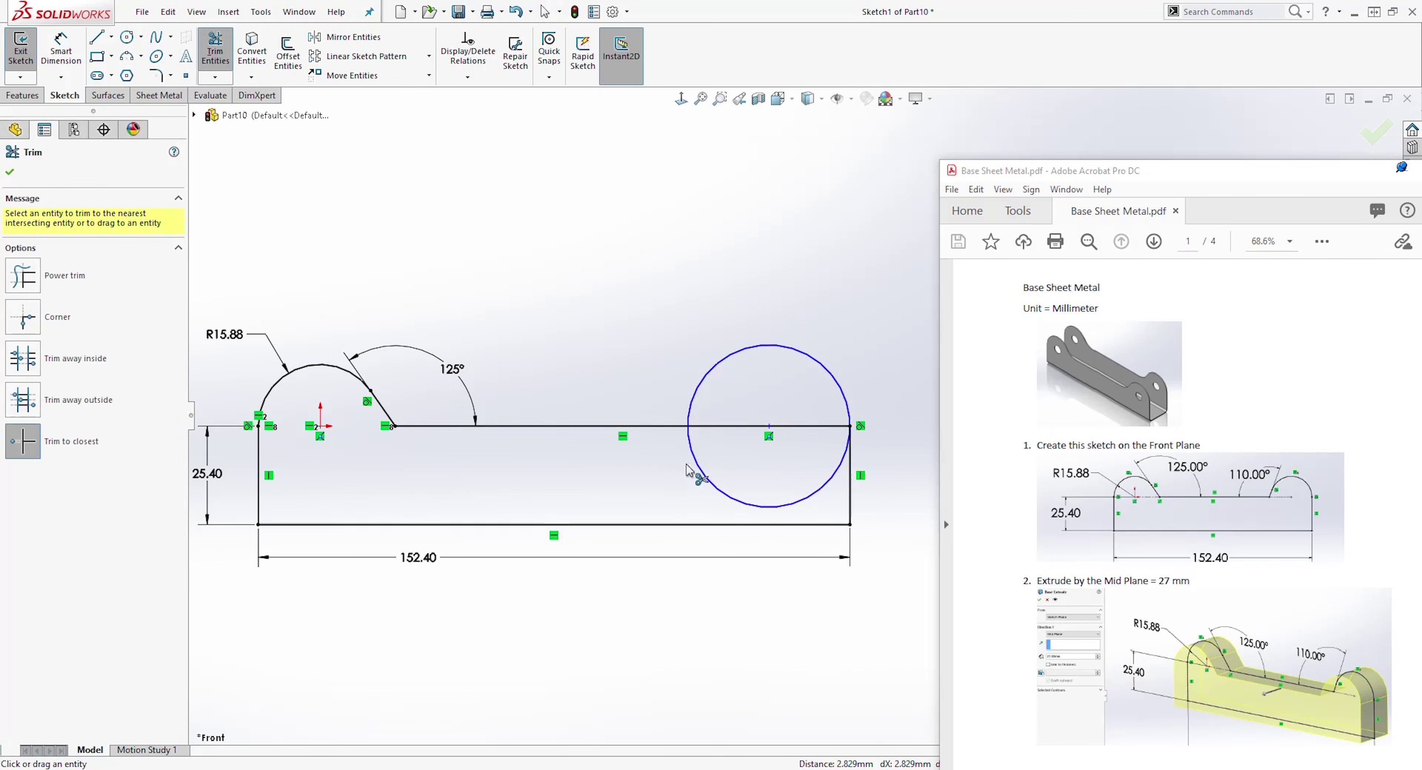
{"action": "left_click", "coordinate": [697, 465]}
{"action": "key", "text": "Escape"}
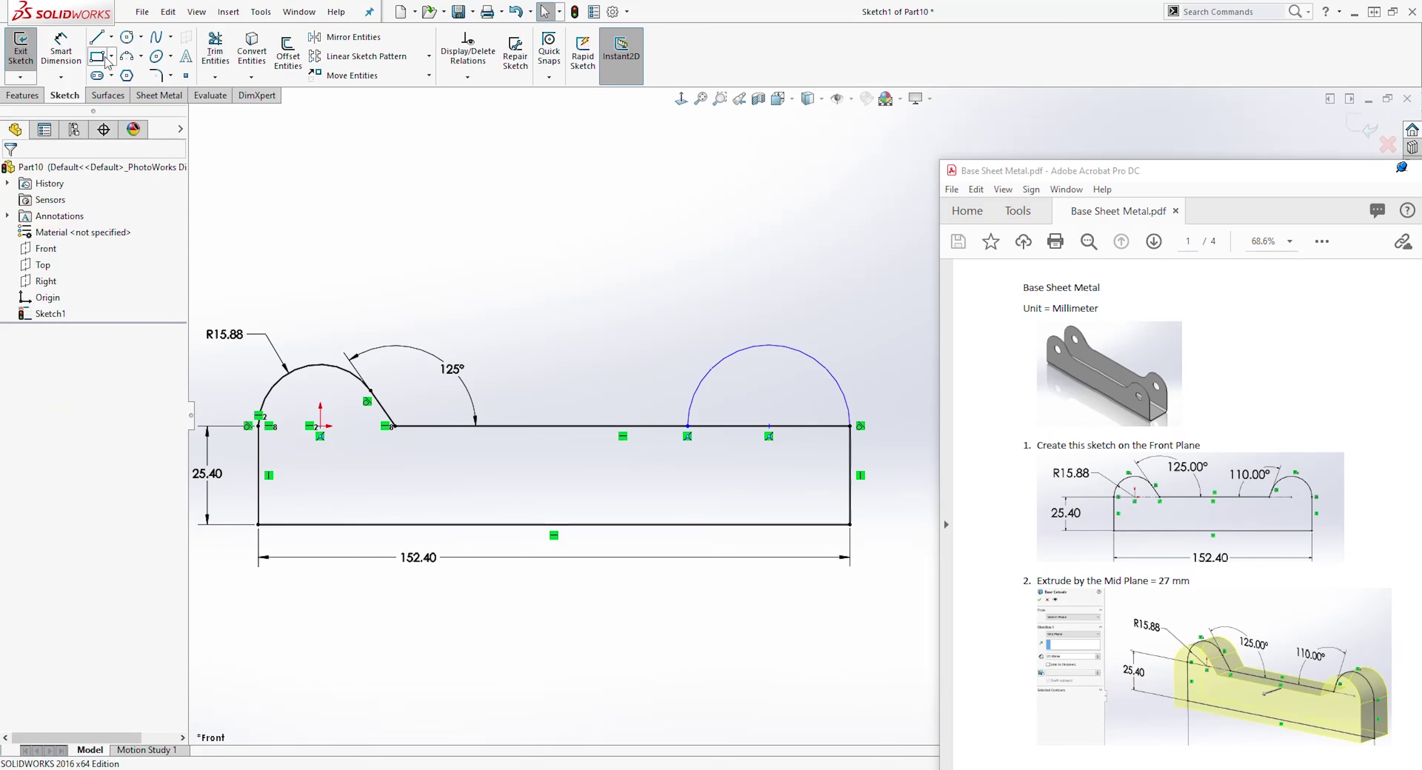
Step: Sketch a slanted line about 45 mm long left of the right arc, crossing the rectangle's top edge
{"action": "key", "text": "l"}
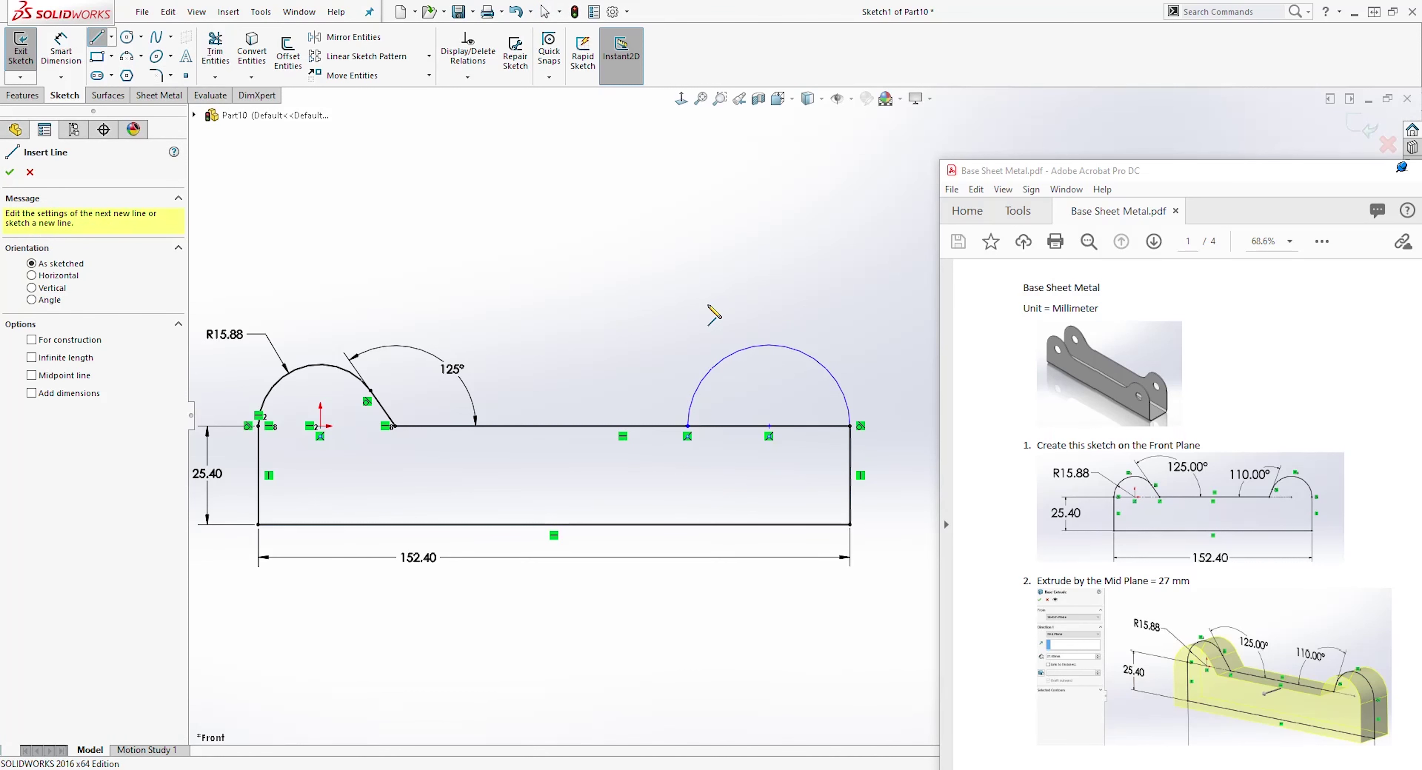
{"action": "left_click", "coordinate": [709, 303]}
{"action": "left_click", "coordinate": [622, 455]}
{"action": "key", "text": "Escape"}
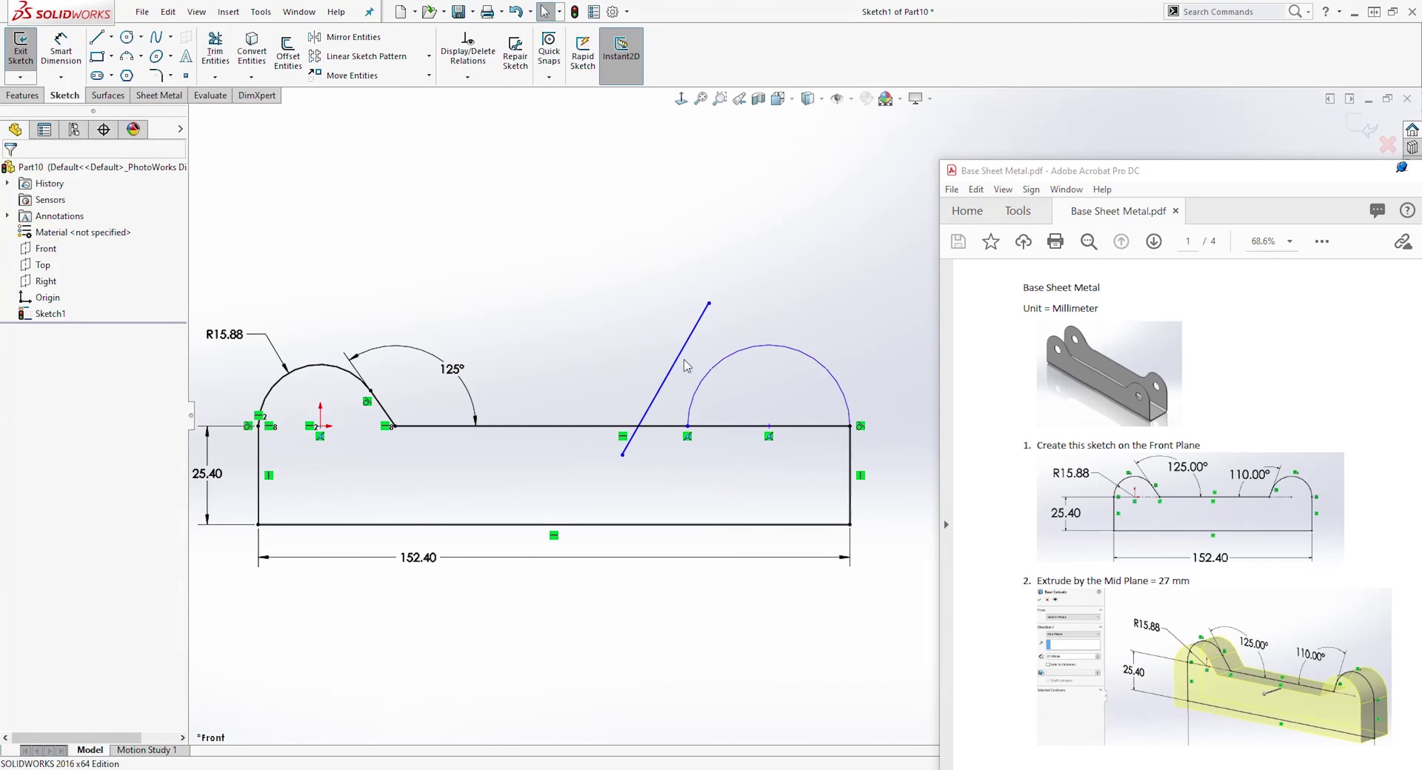
Step: Add a Tangent relation between the slanted line and the right arc
{"action": "left_click", "coordinate": [680, 354]}
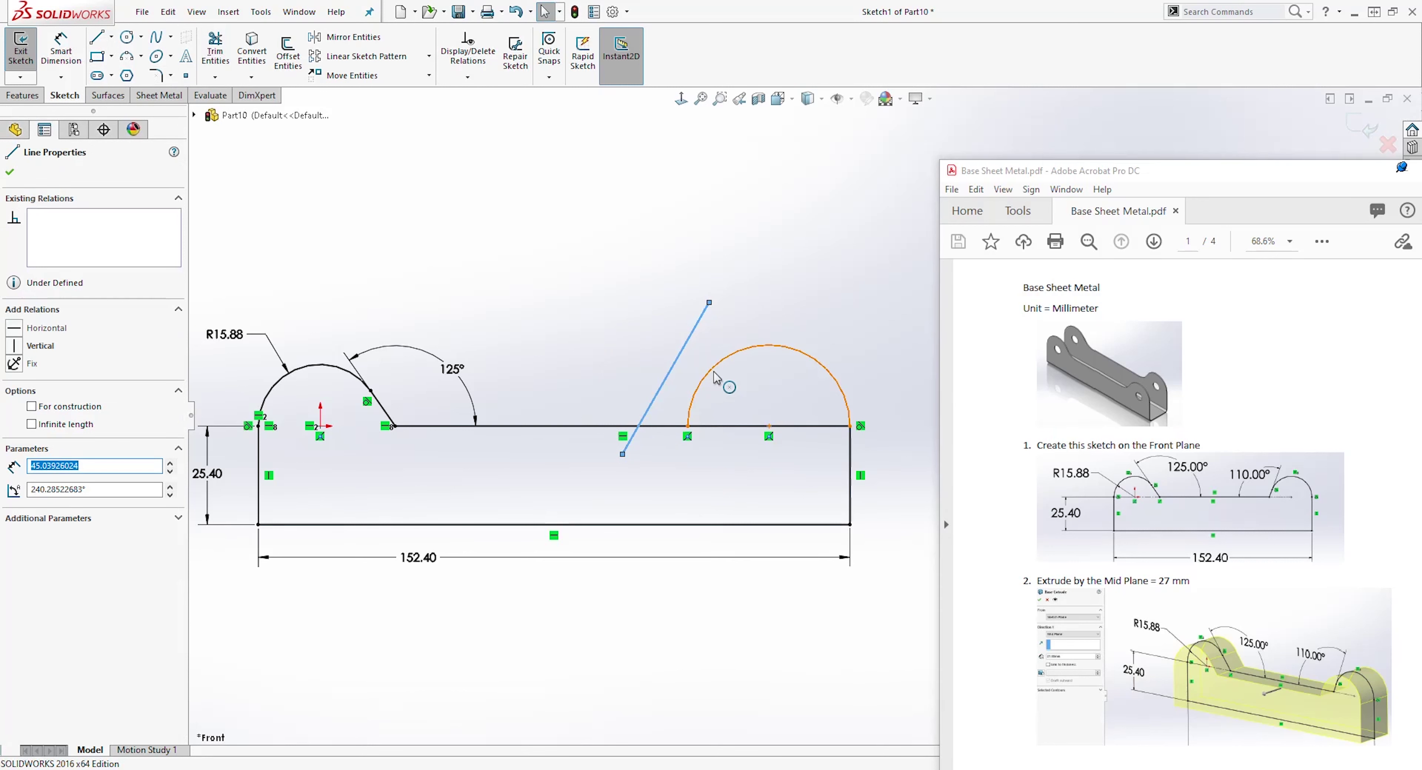
{"action": "left_click", "coordinate": [716, 379], "text": "ctrl"}
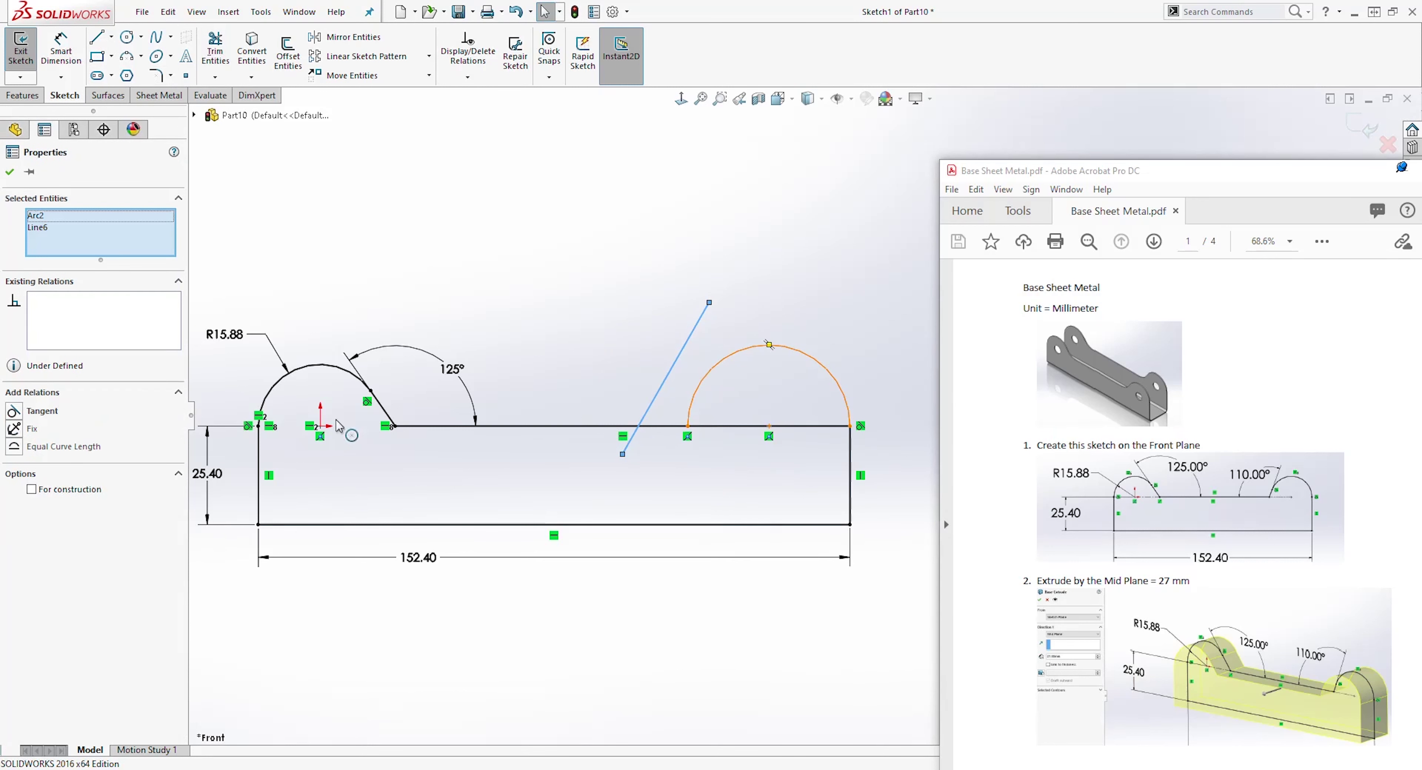
{"action": "left_click", "coordinate": [17, 418]}
{"action": "key", "text": "Escape"}
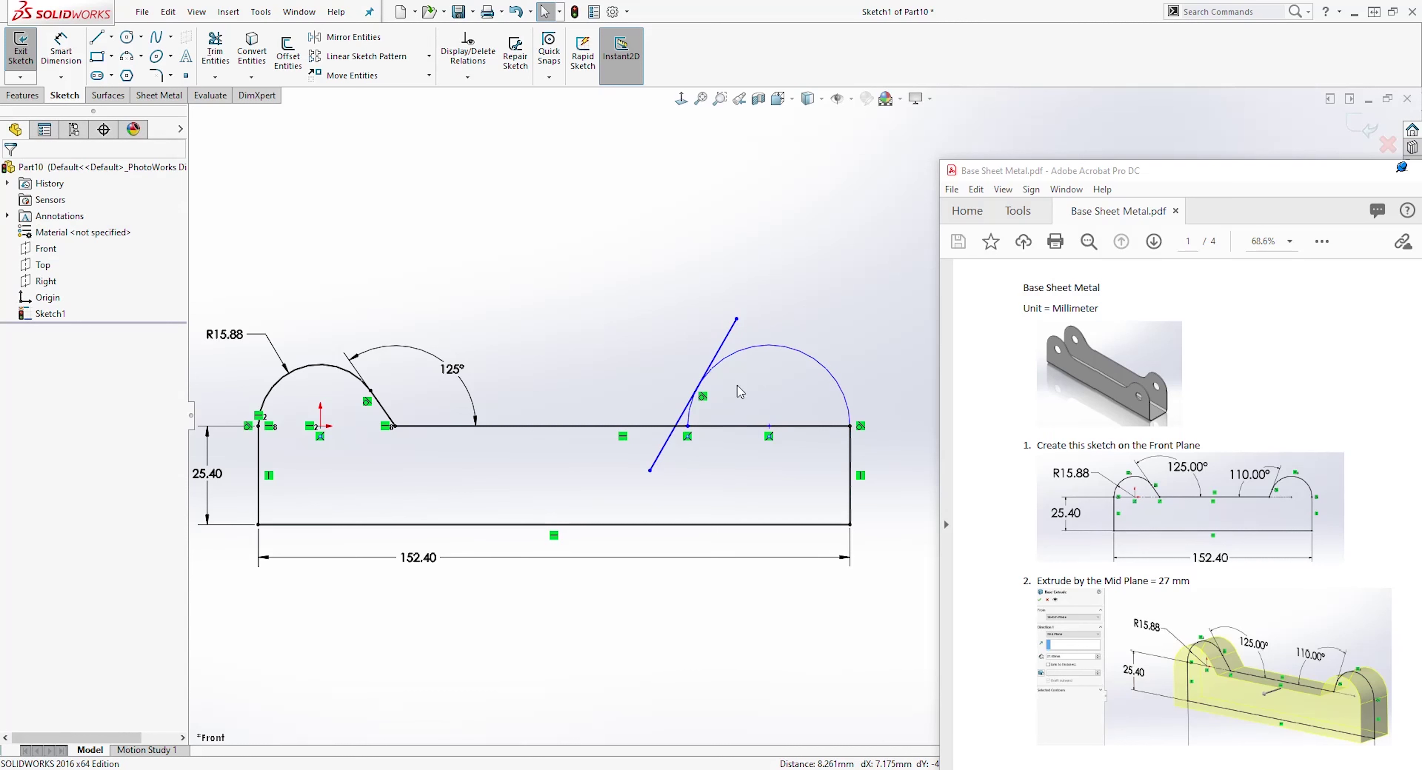
Step: Trim away the slanted line's overhanging ends, the right arc's lower-left piece and the rectangle's top edge beneath the arc
{"action": "left_click", "coordinate": [216, 53]}
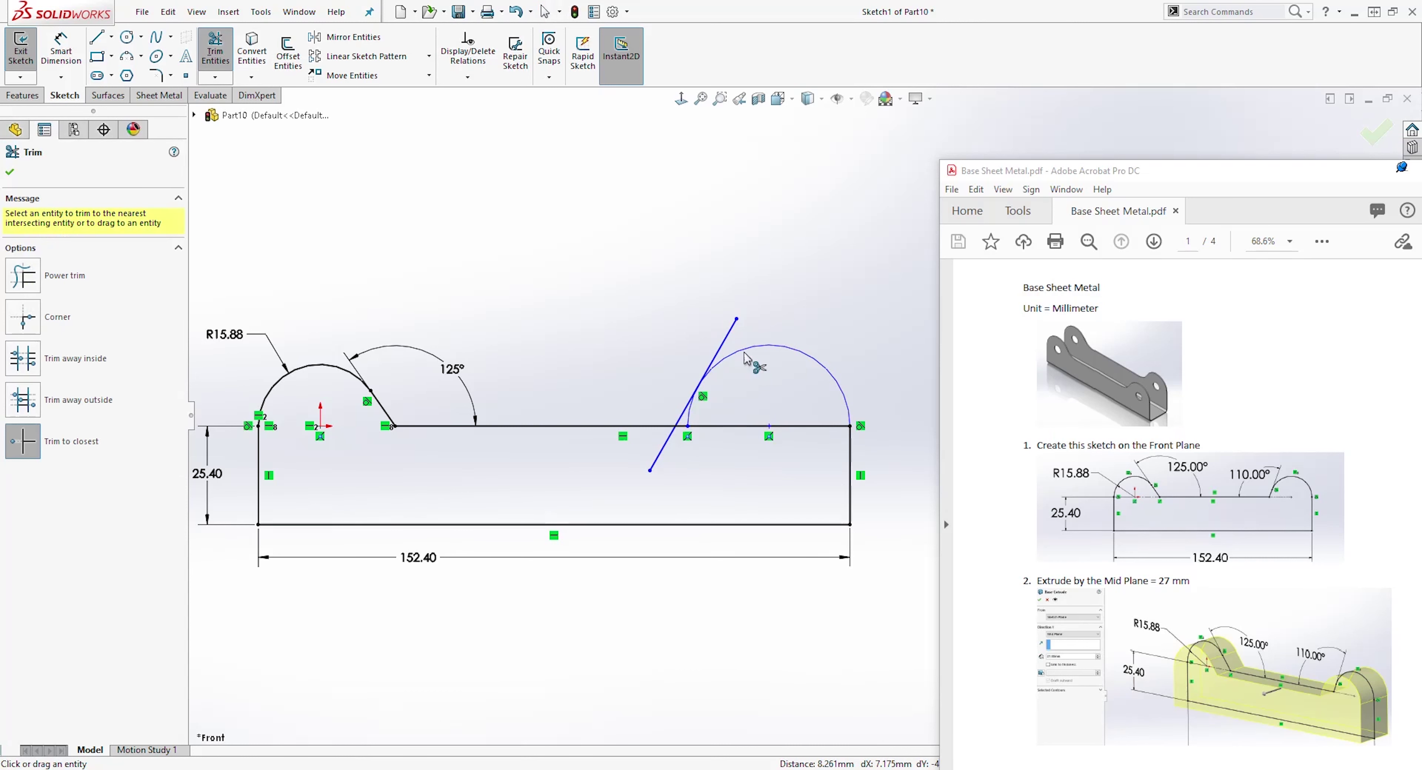
{"action": "left_click", "coordinate": [725, 343]}
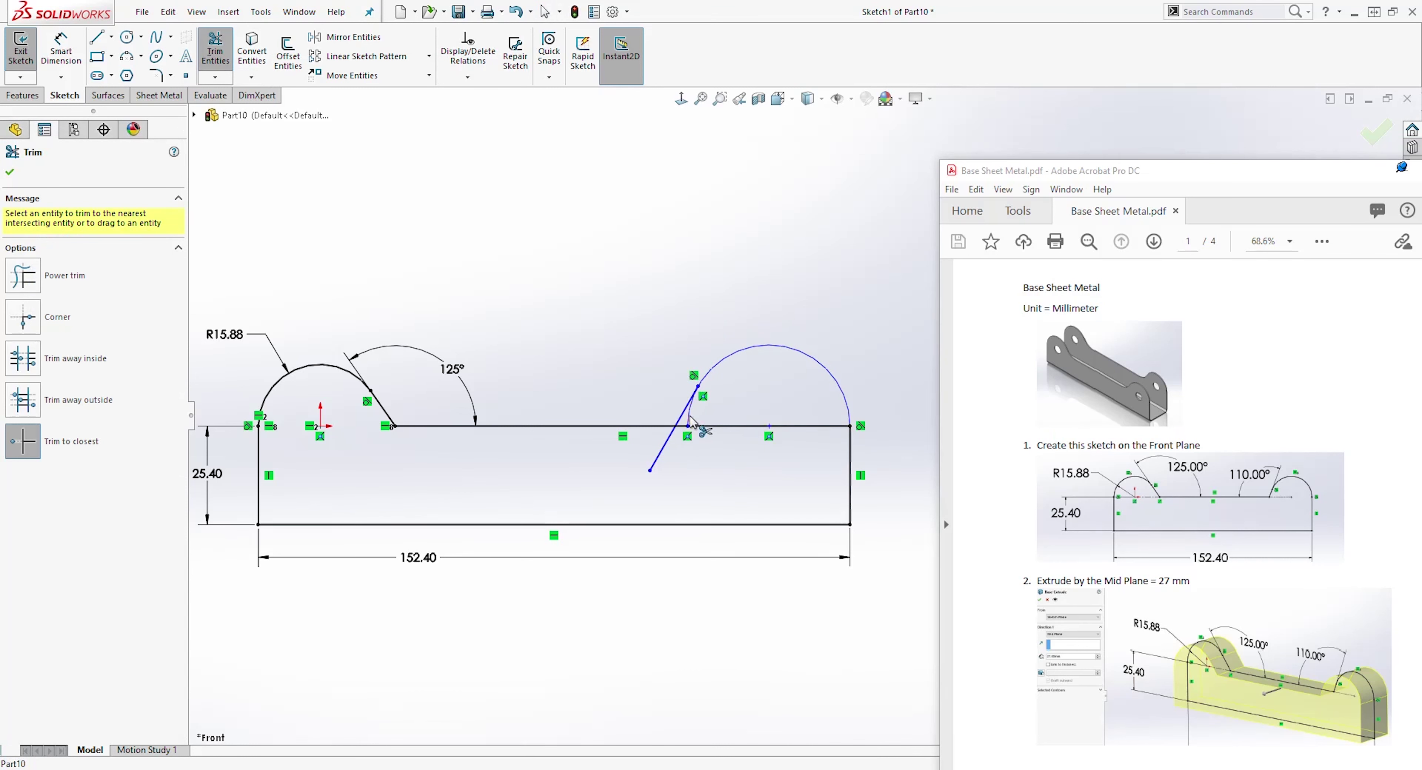
{"action": "left_click", "coordinate": [690, 419]}
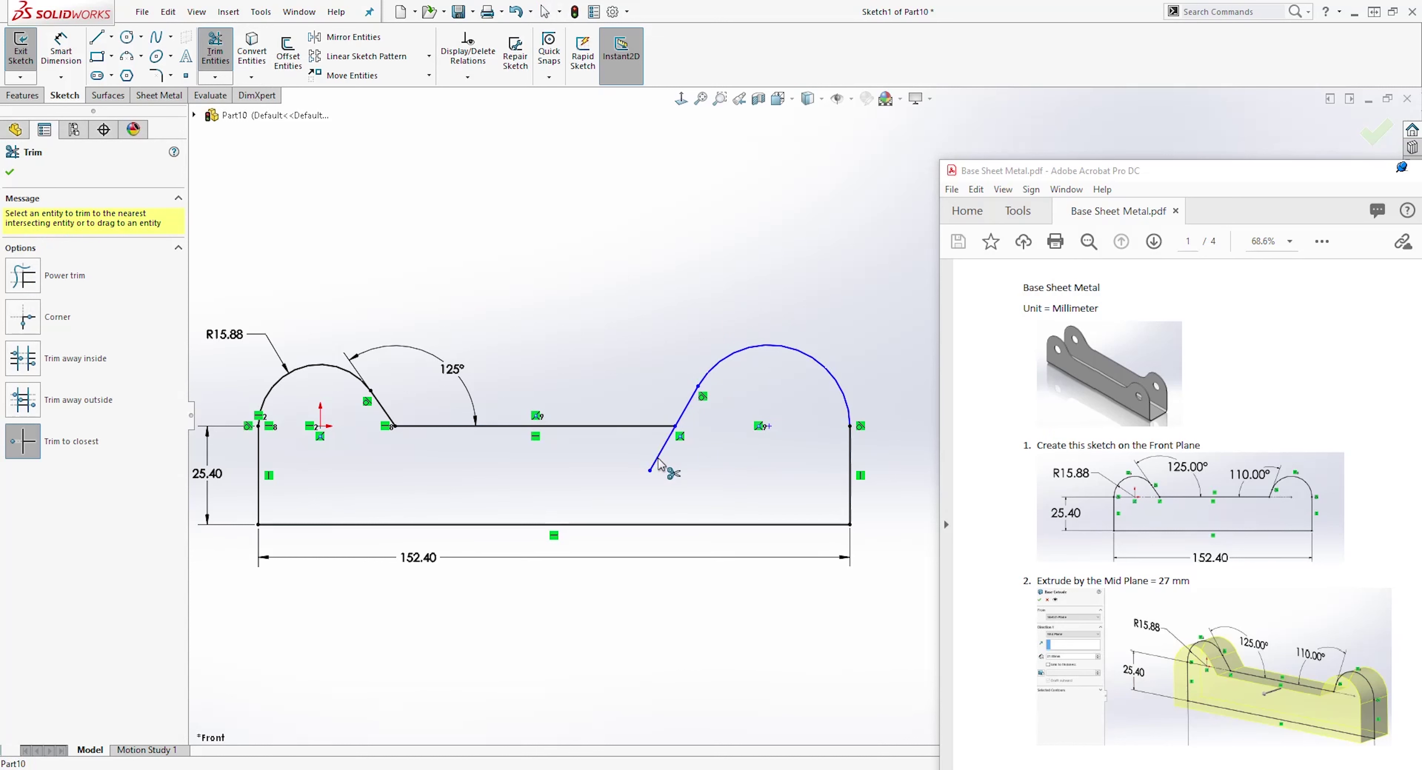
{"action": "key", "text": "Escape"}
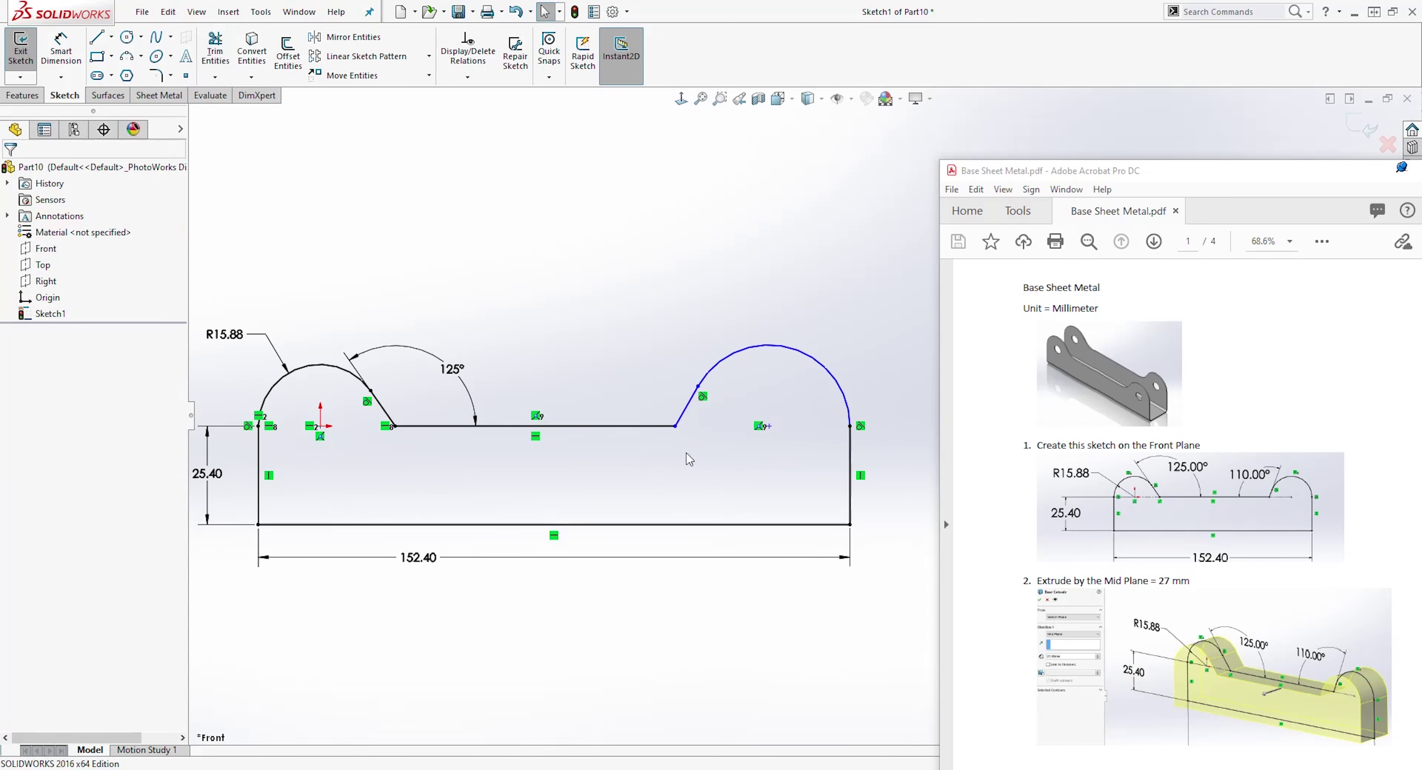
Step: Add an Equal relation between the left and right arcs
{"action": "left_click", "coordinate": [767, 344]}
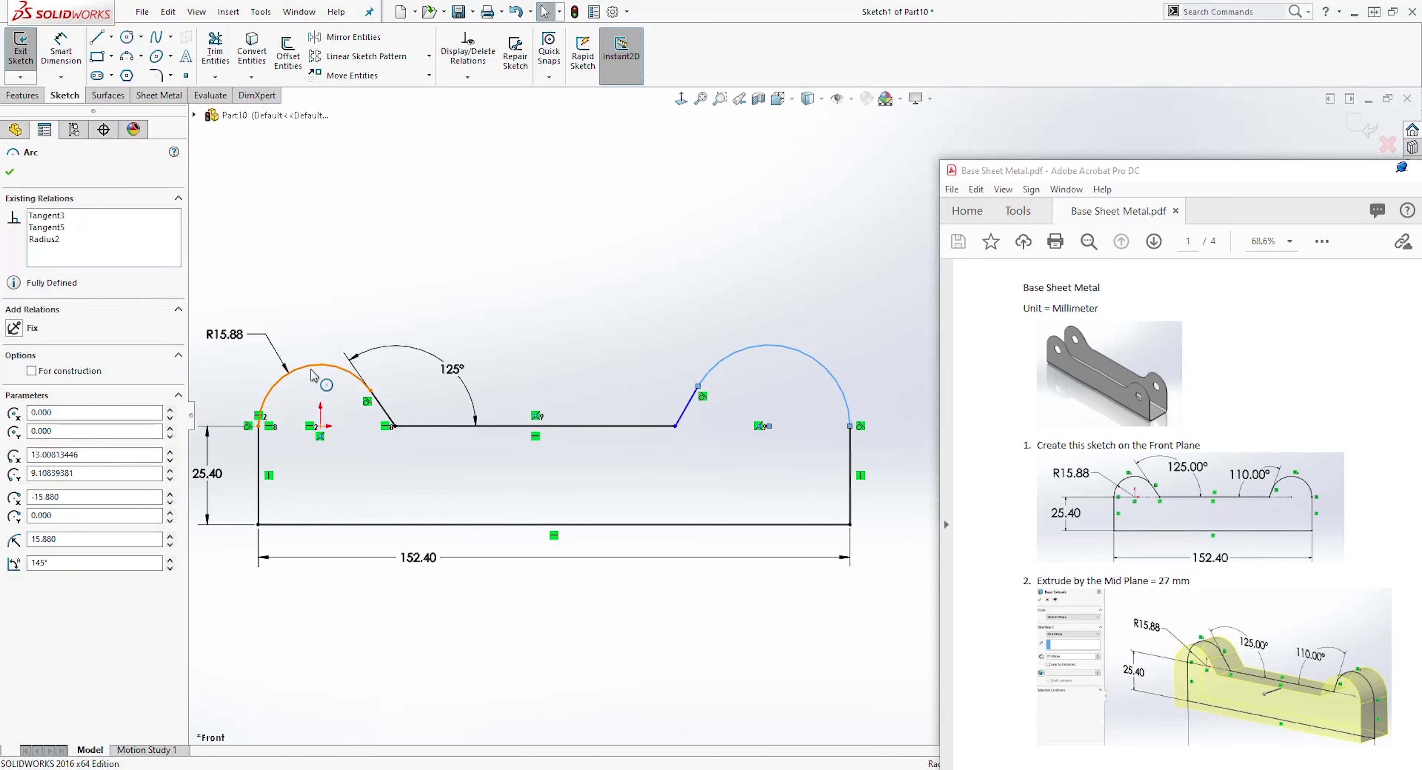
{"action": "left_click", "coordinate": [322, 375], "text": "ctrl"}
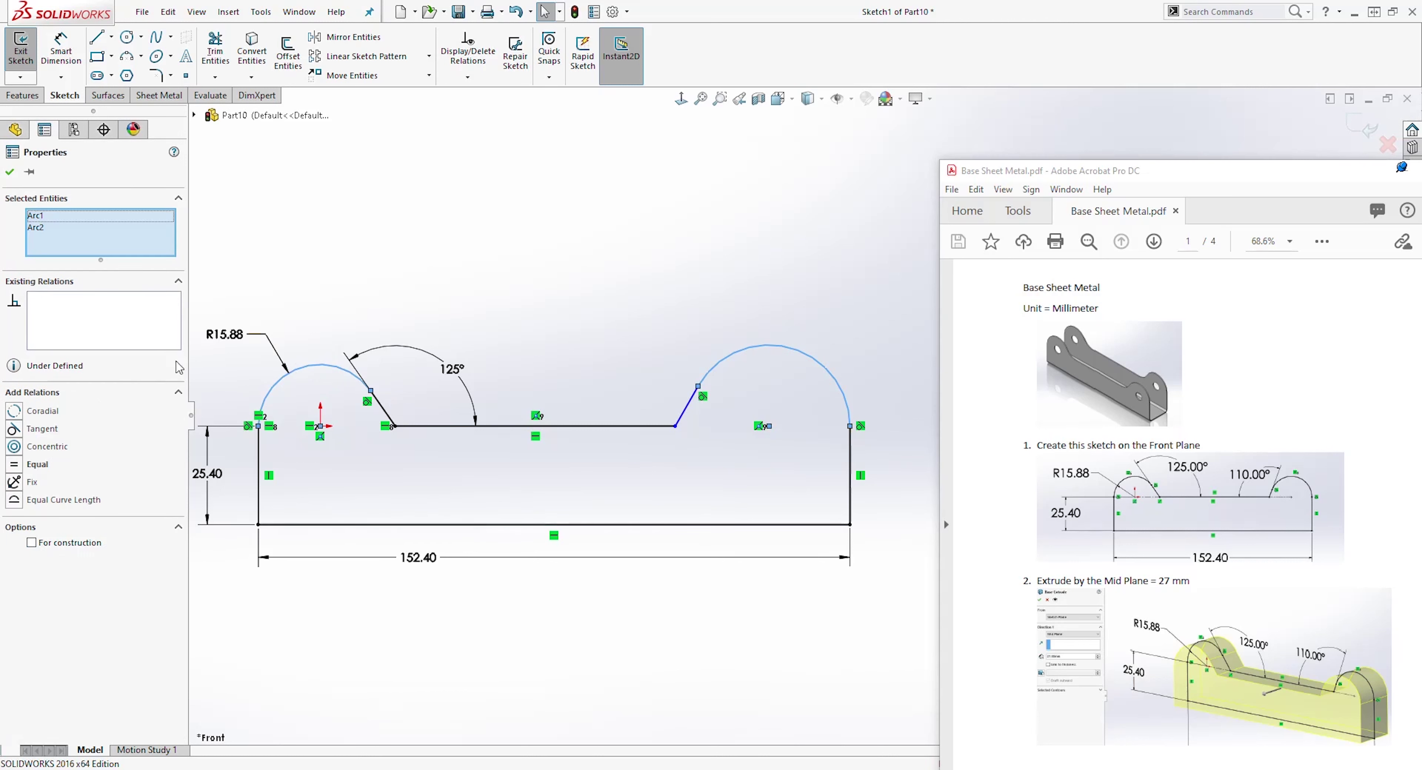
{"action": "left_click", "coordinate": [15, 465]}
{"action": "left_click", "coordinate": [574, 364]}
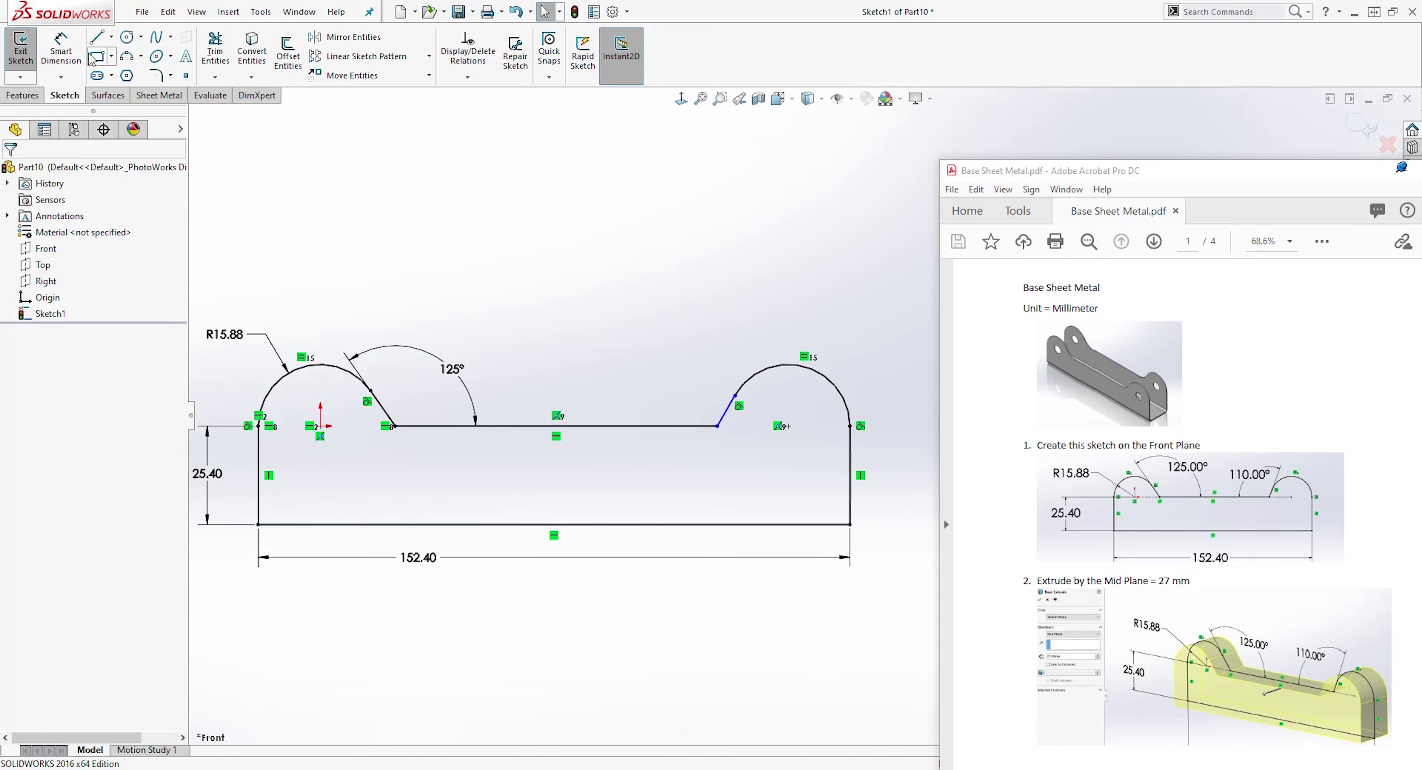
{"action": "left_click", "coordinate": [60, 51]}
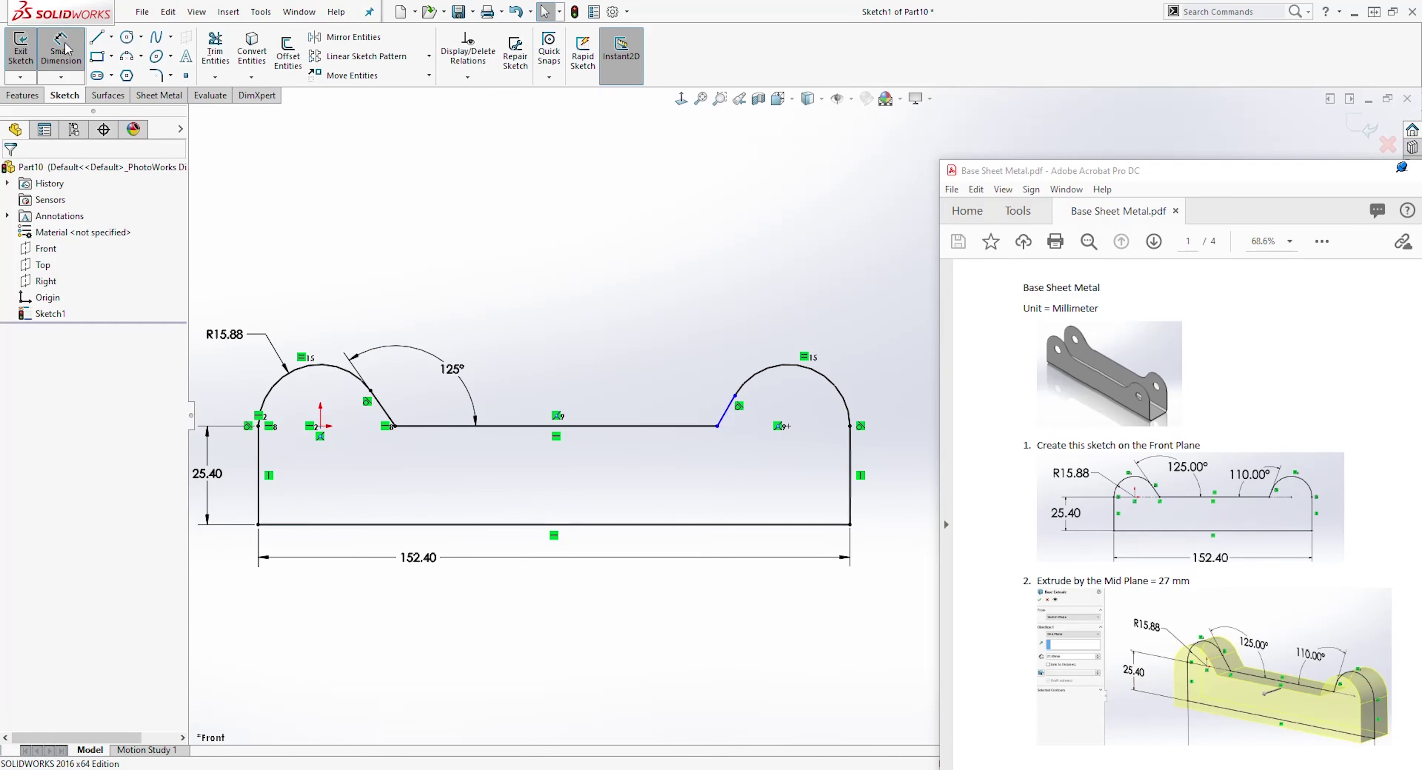
{"action": "left_click", "coordinate": [721, 420]}
{"action": "left_click", "coordinate": [675, 430]}
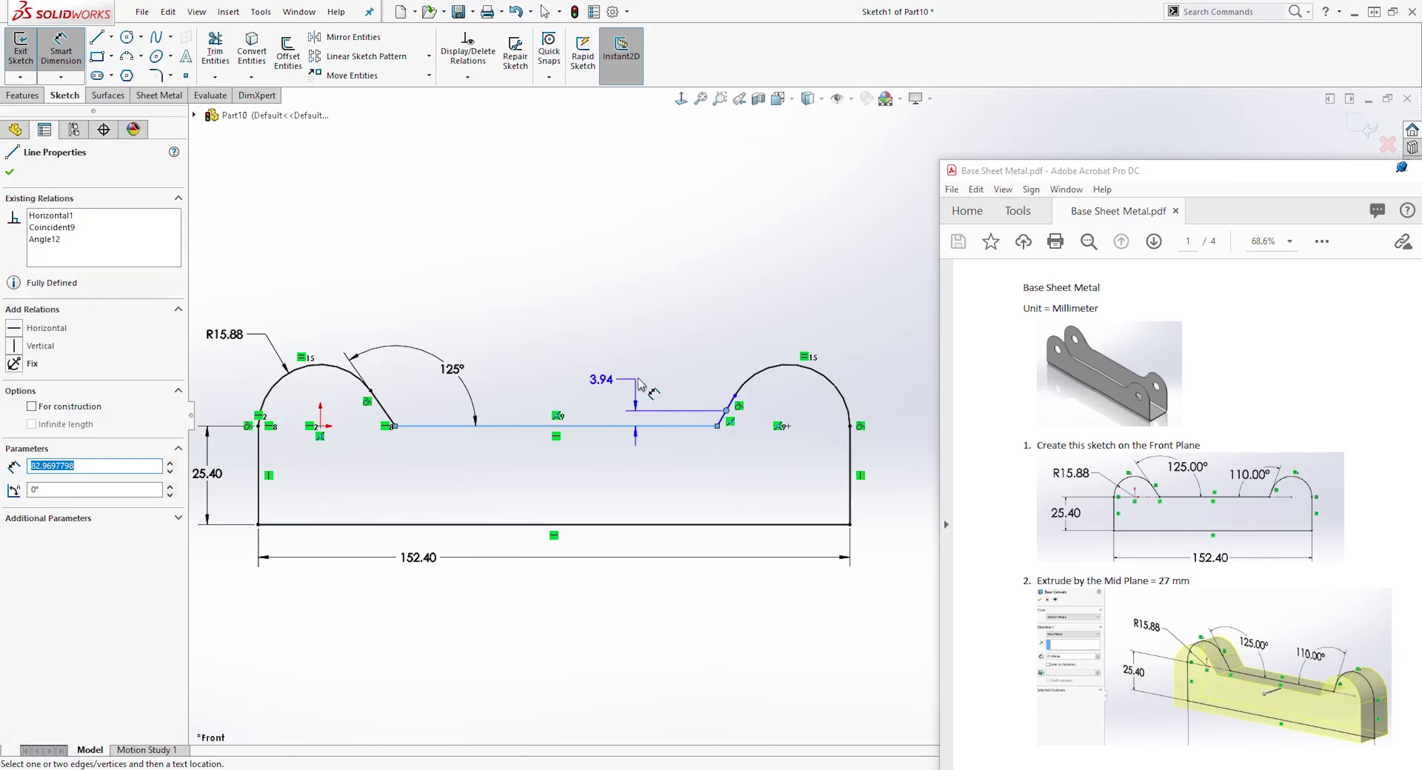
{"action": "key", "text": "Escape"}
{"action": "key", "text": "Escape"}
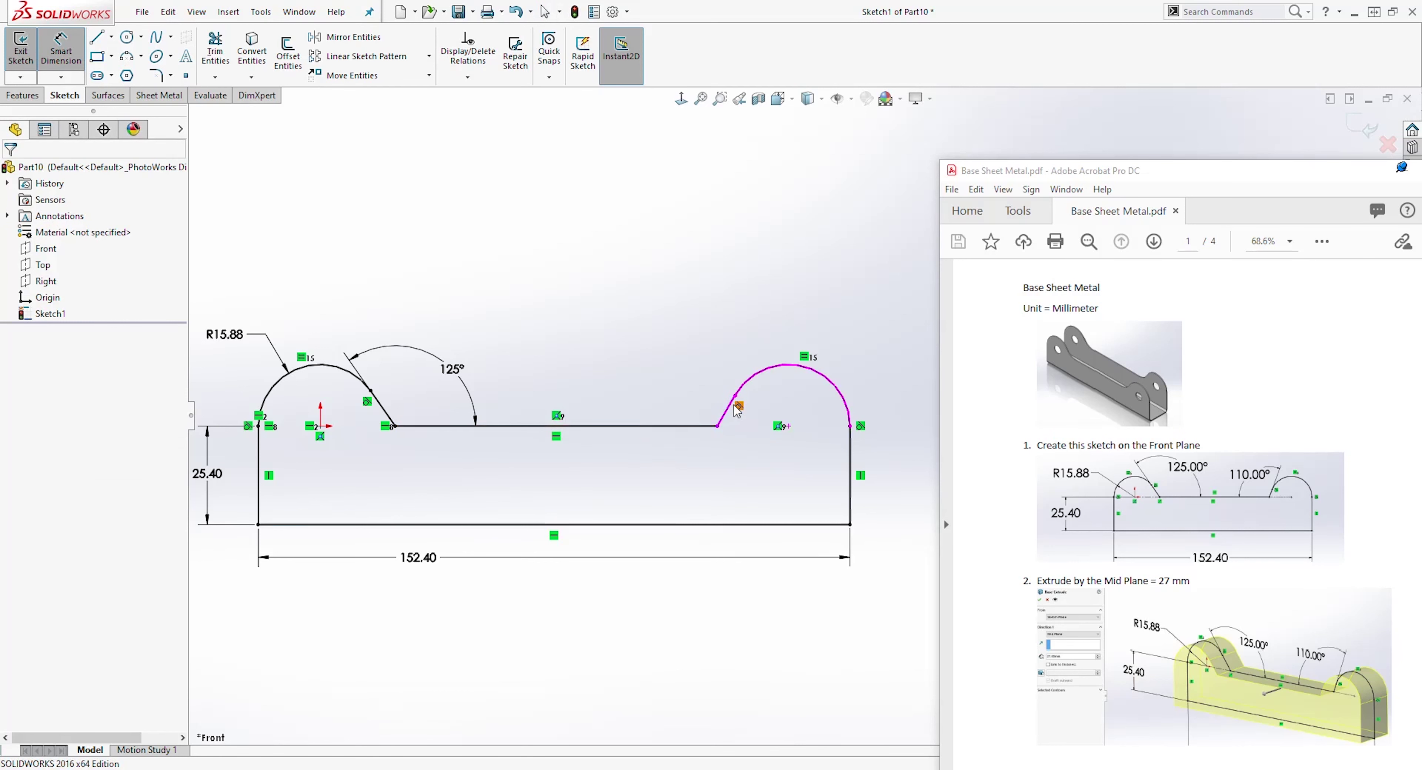
Step: Dimension the angle between the right slanted line and the horizontal top edge as 110°
{"action": "left_click", "coordinate": [731, 404]}
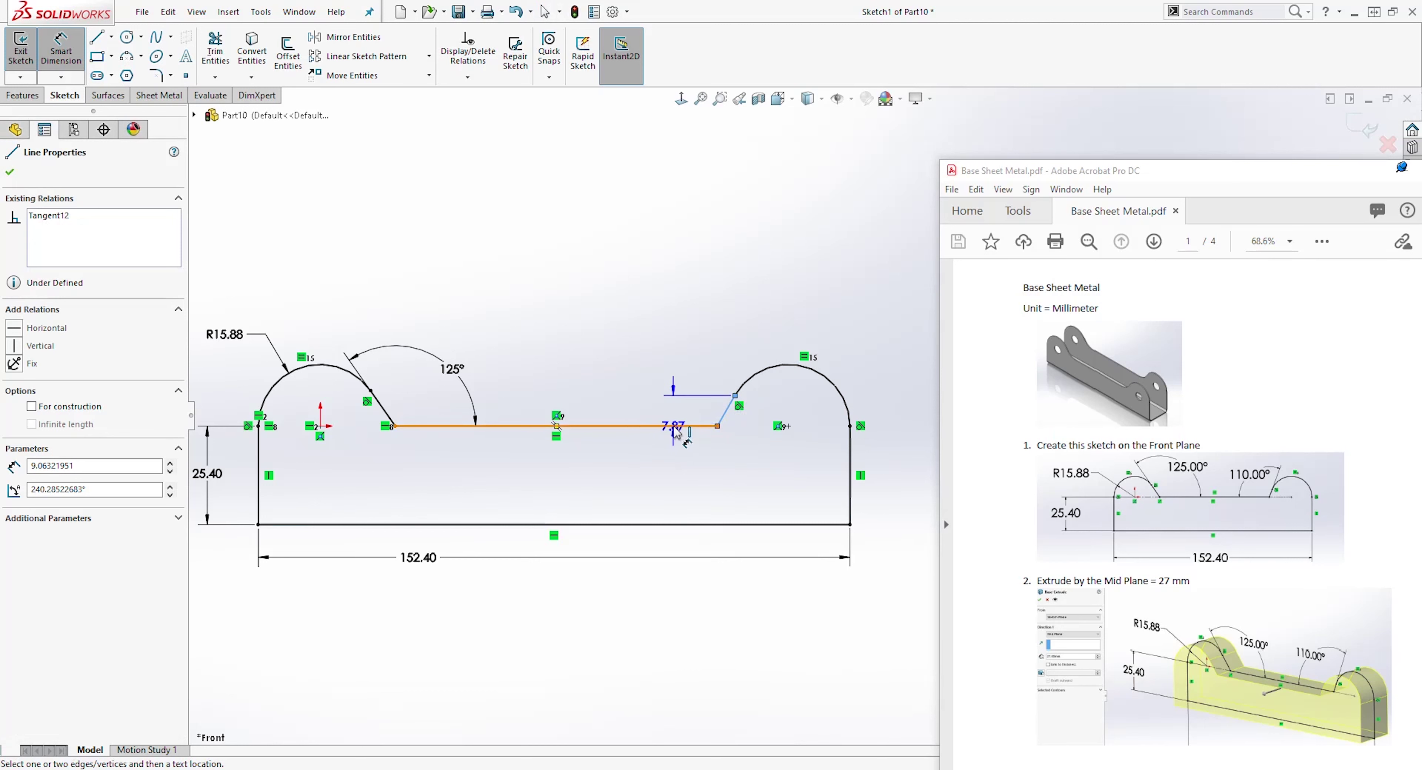
{"action": "left_click", "coordinate": [674, 428]}
{"action": "left_click", "coordinate": [659, 406]}
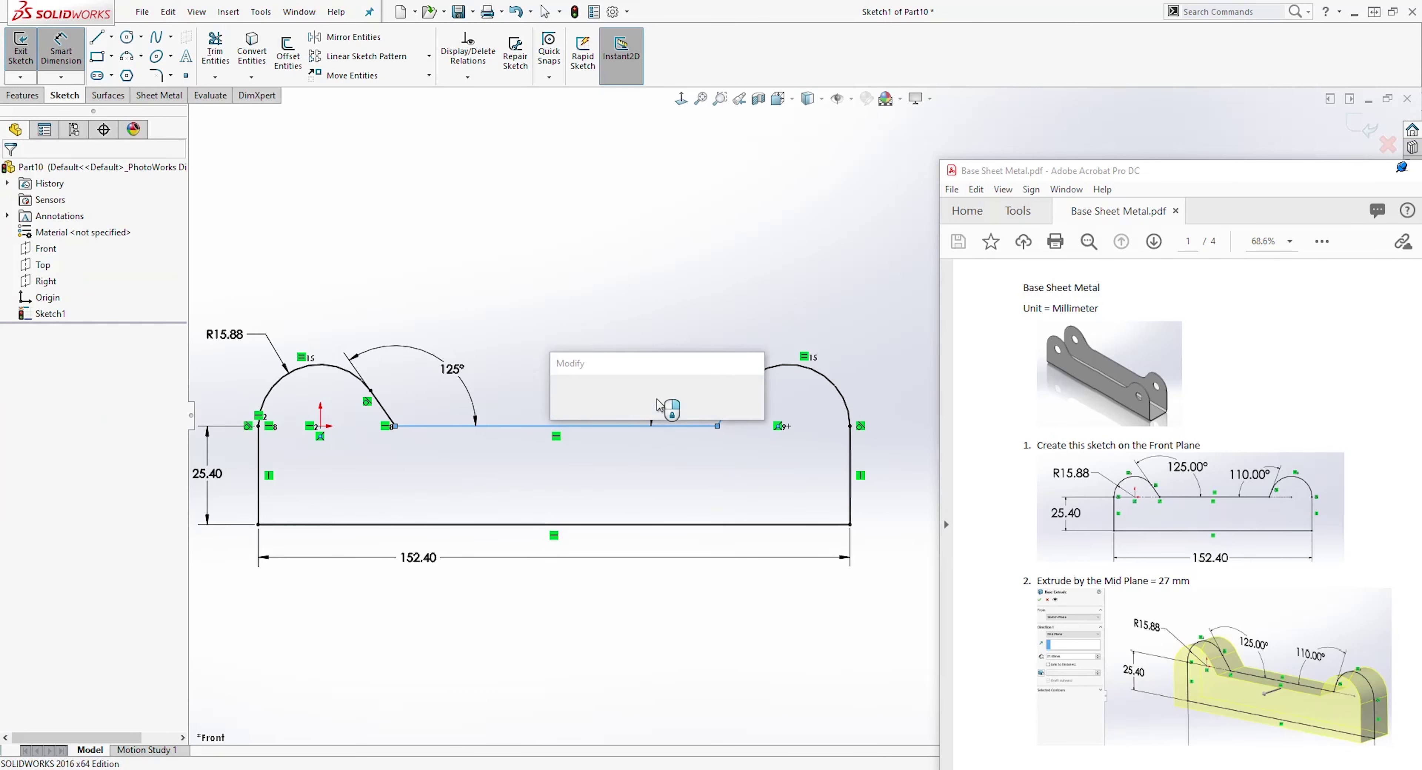
{"action": "type", "text": "120"}
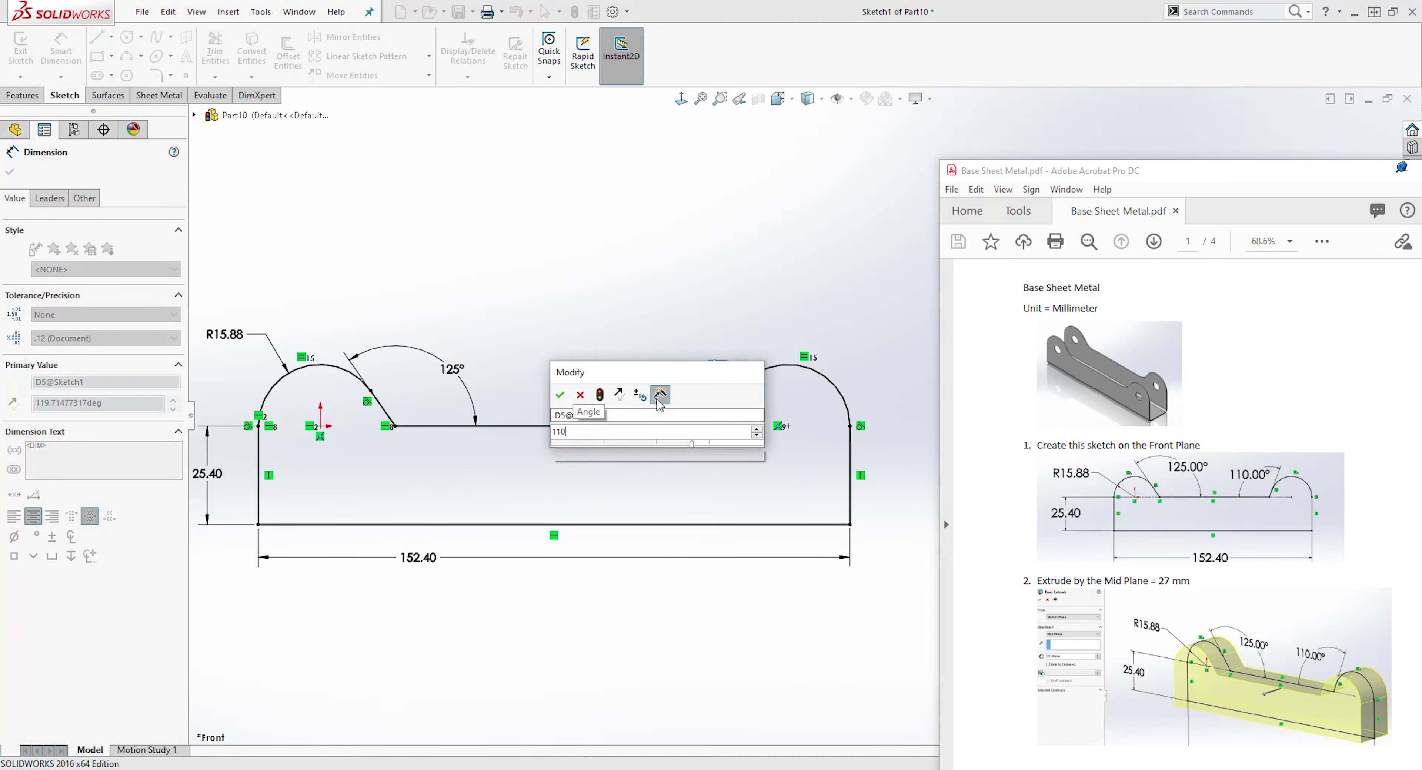
{"action": "key", "text": "Return"}
Step: Extrude the finished profile as a boss with the Mid Plane end condition and a depth of 27 mm
{"action": "key", "text": "f"}
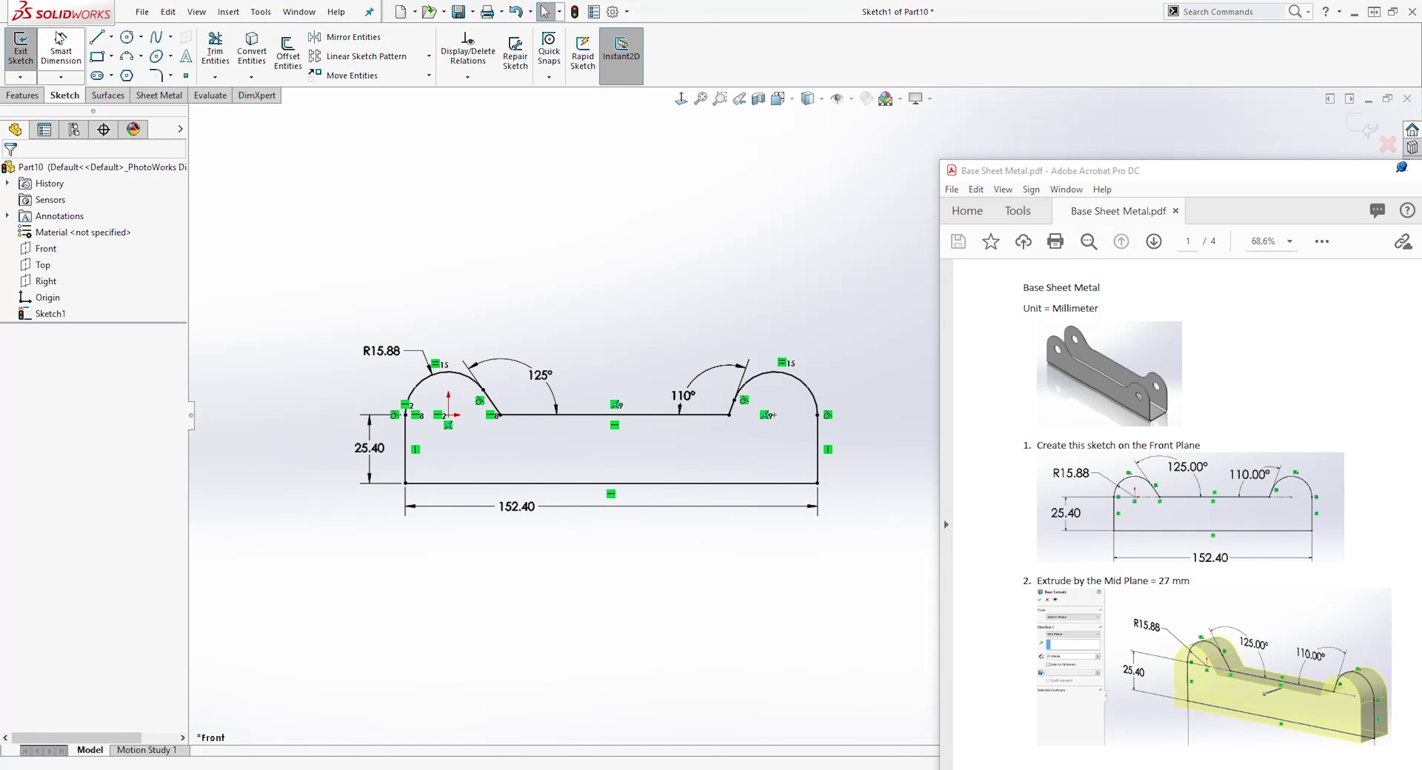
{"action": "left_click", "coordinate": [27, 96]}
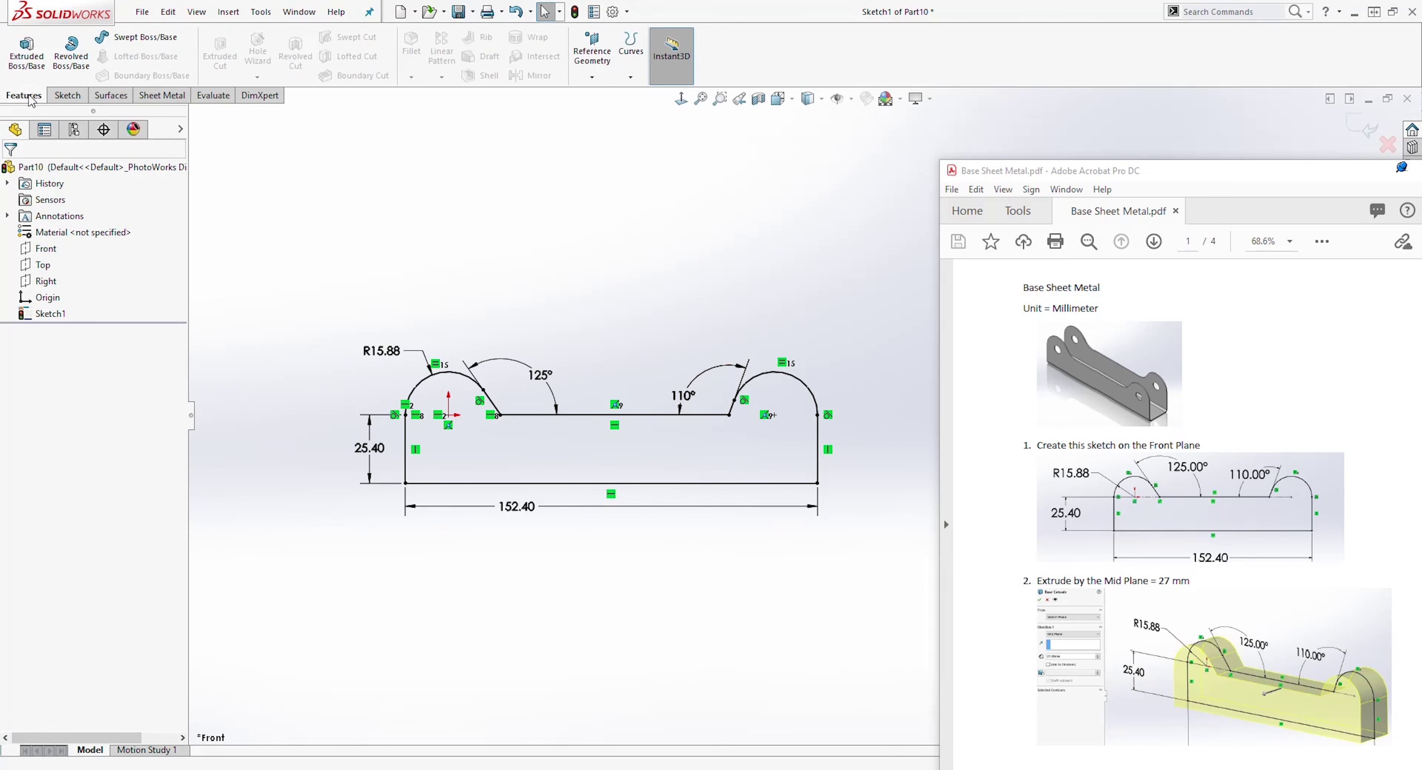
{"action": "left_click", "coordinate": [35, 56]}
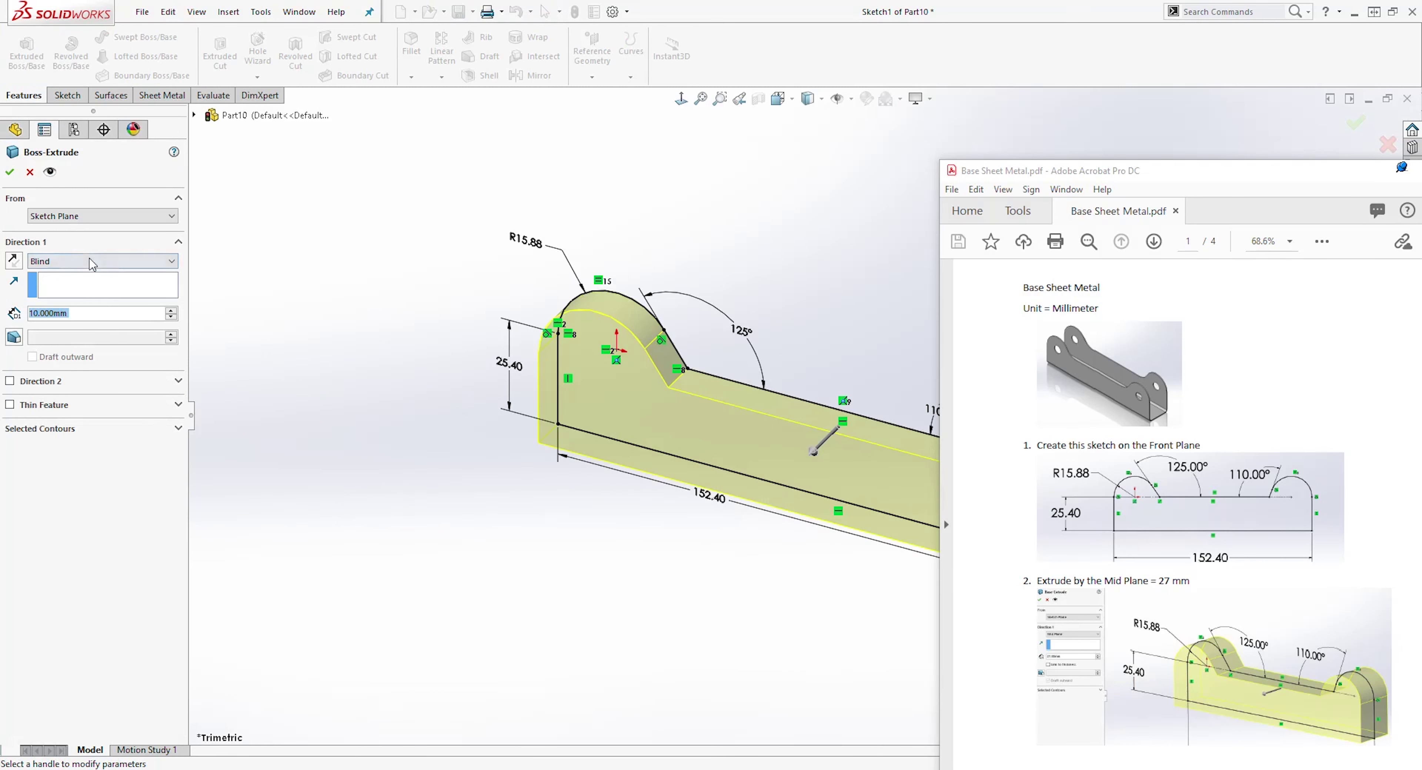
{"action": "left_click", "coordinate": [92, 262]}
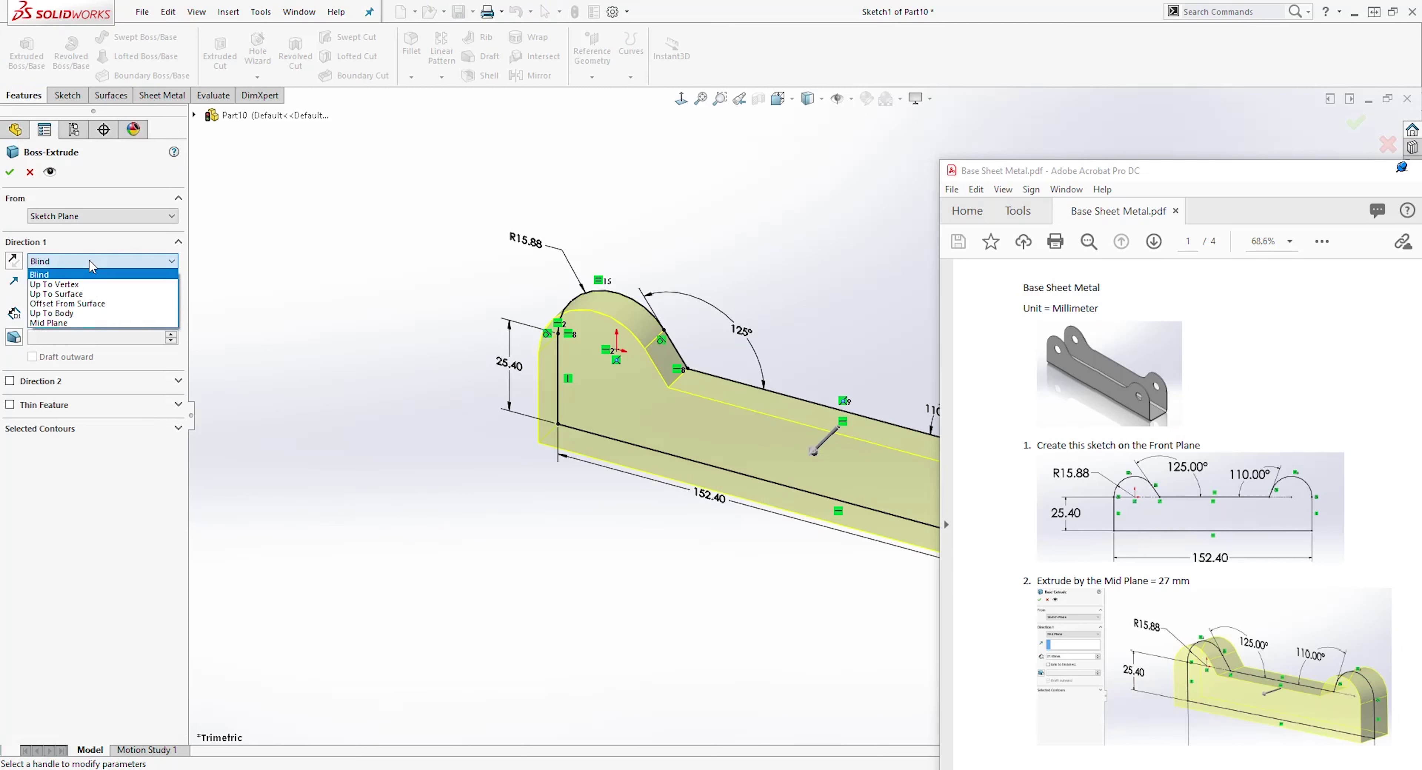
{"action": "left_click", "coordinate": [80, 324]}
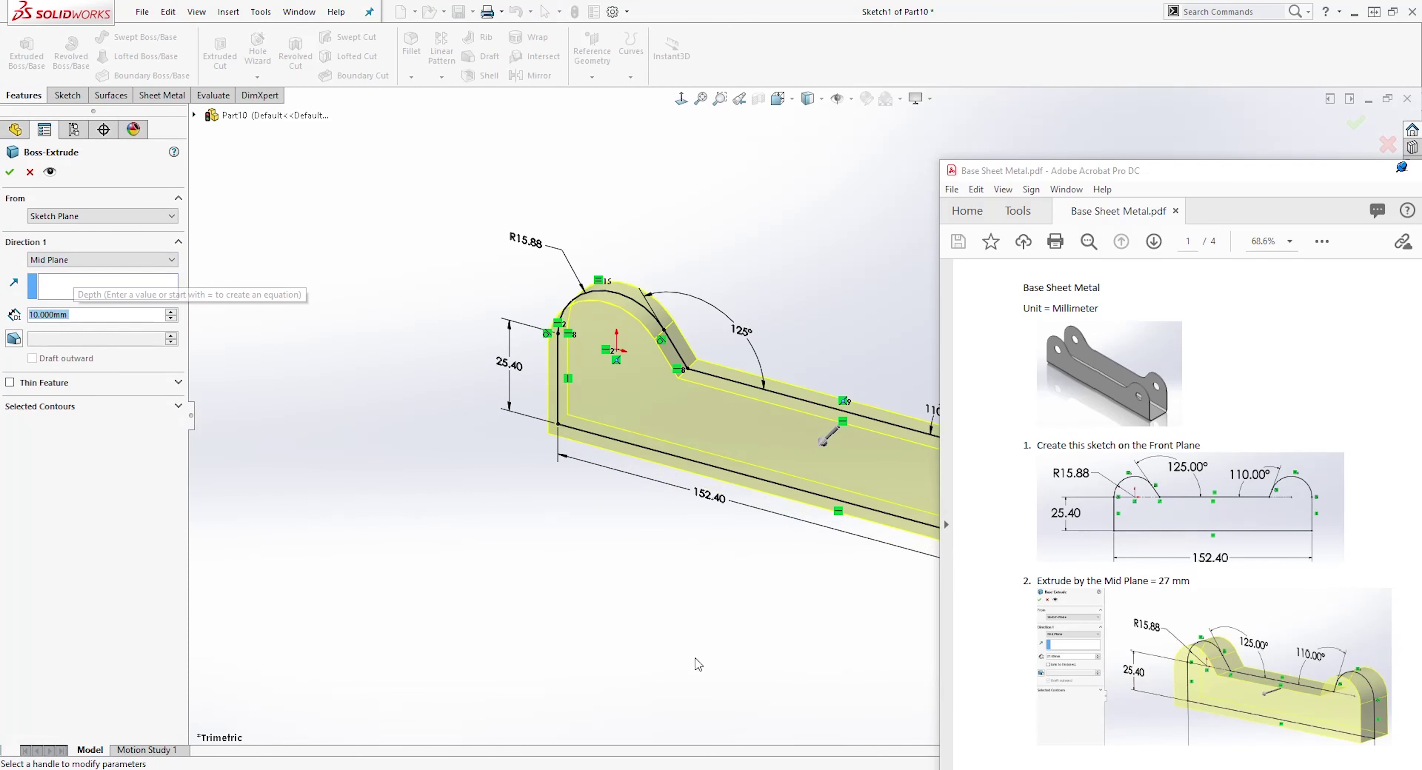
{"action": "middle_click_drag", "start_coordinate": [742, 698], "coordinate": [521, 669], "text": "ctrl"}
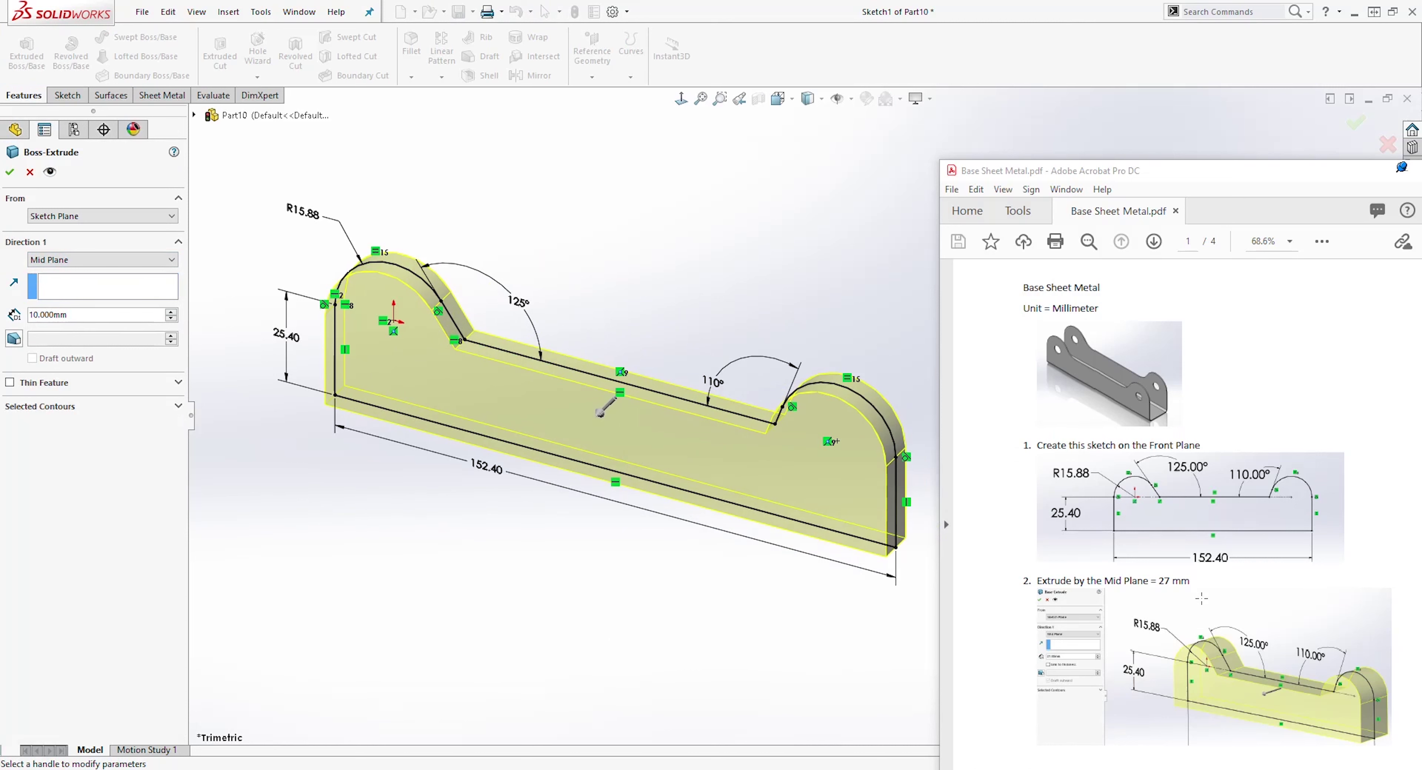
{"action": "left_click", "coordinate": [76, 315]}
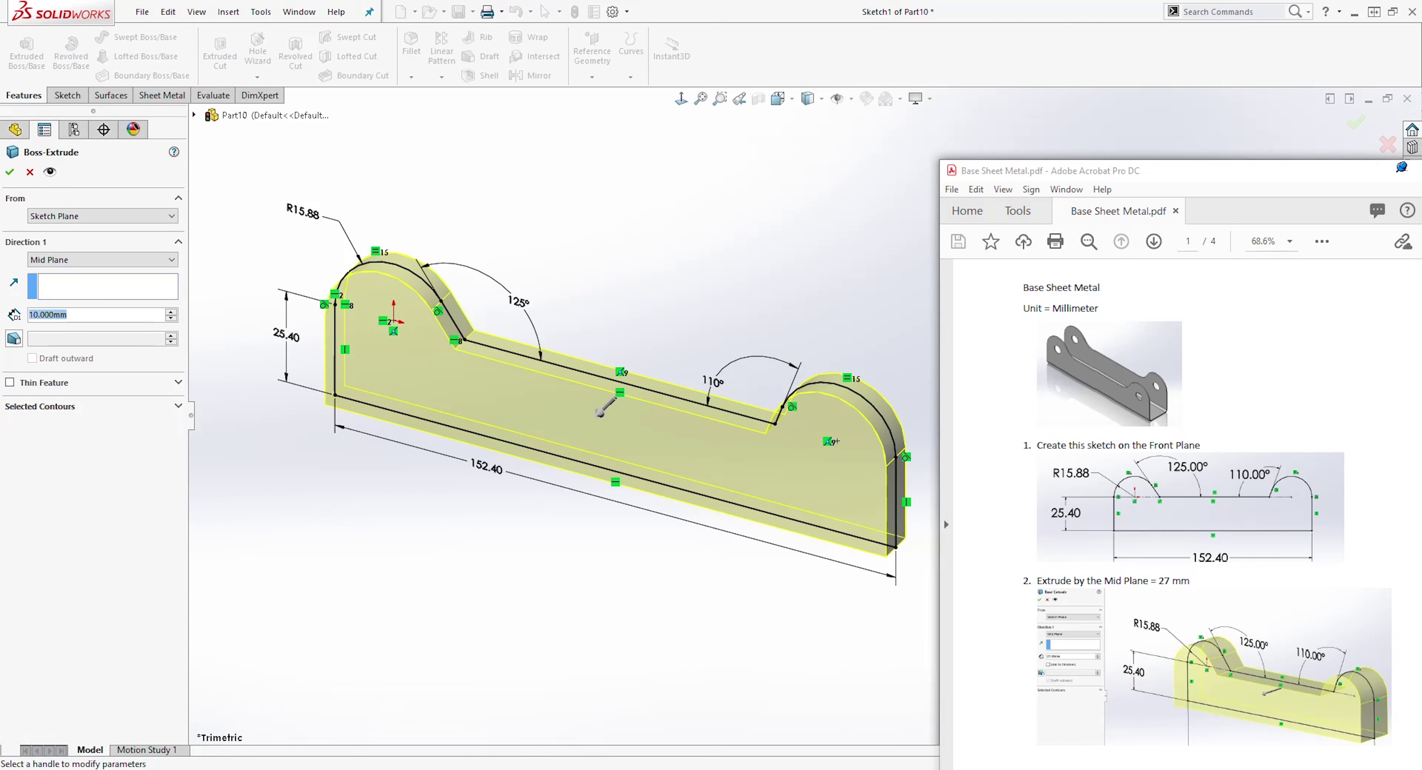
{"action": "type", "text": "27"}
{"action": "key", "text": "Return"}
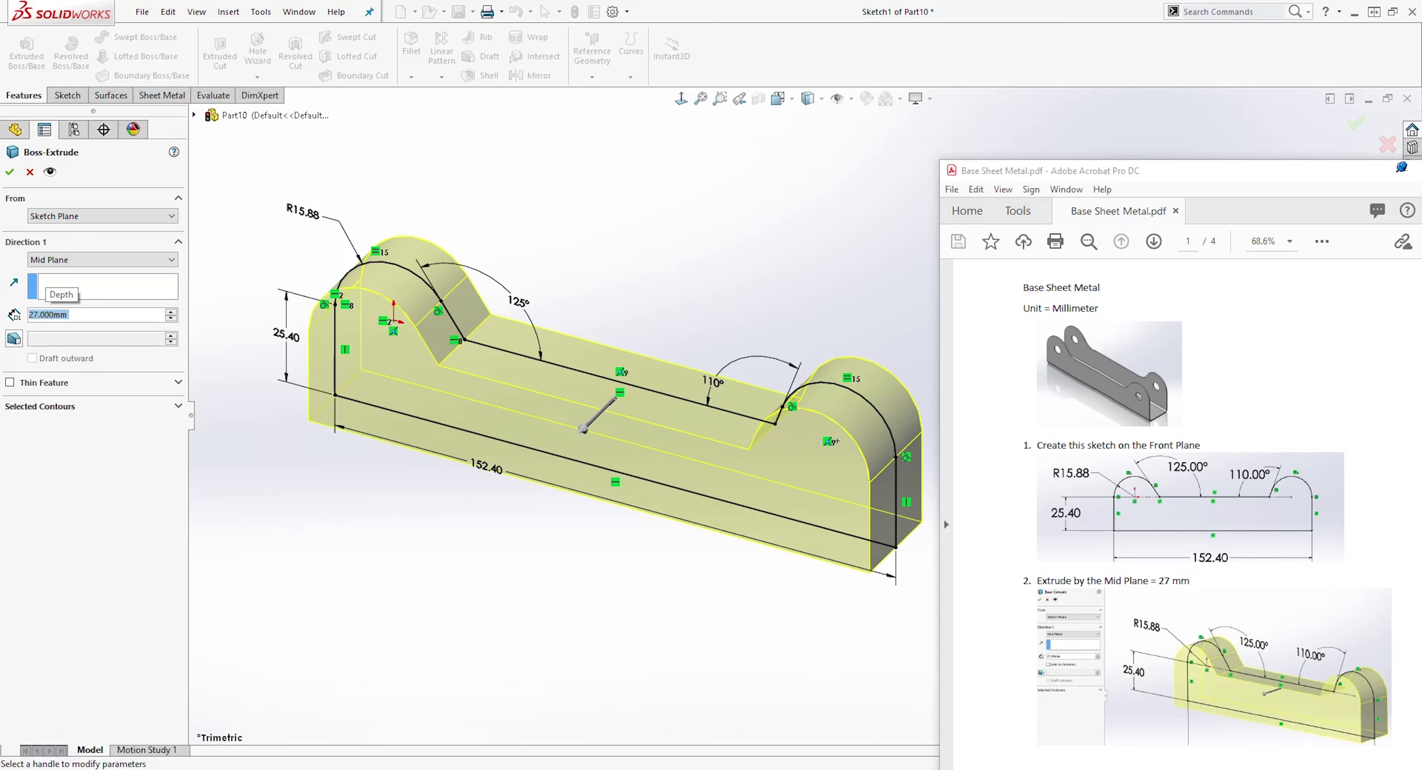
{"action": "left_click", "coordinate": [10, 173]}
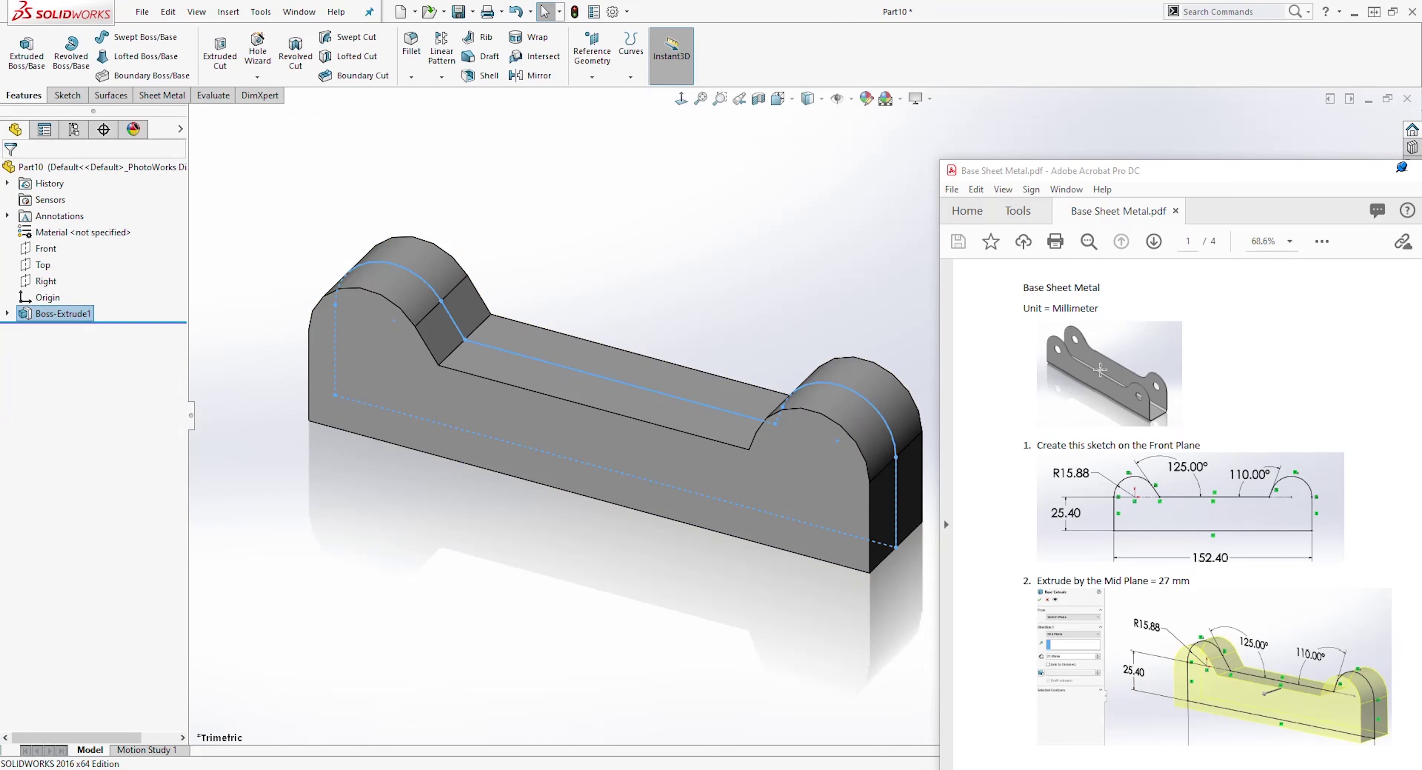
Step: Fillet the two inner edges where the angled faces meet the flat top face, with a symmetric radius of 12.7 mm
{"action": "scroll", "coordinate": [1191, 494], "scroll_direction": "down", "scroll_amount": 6}
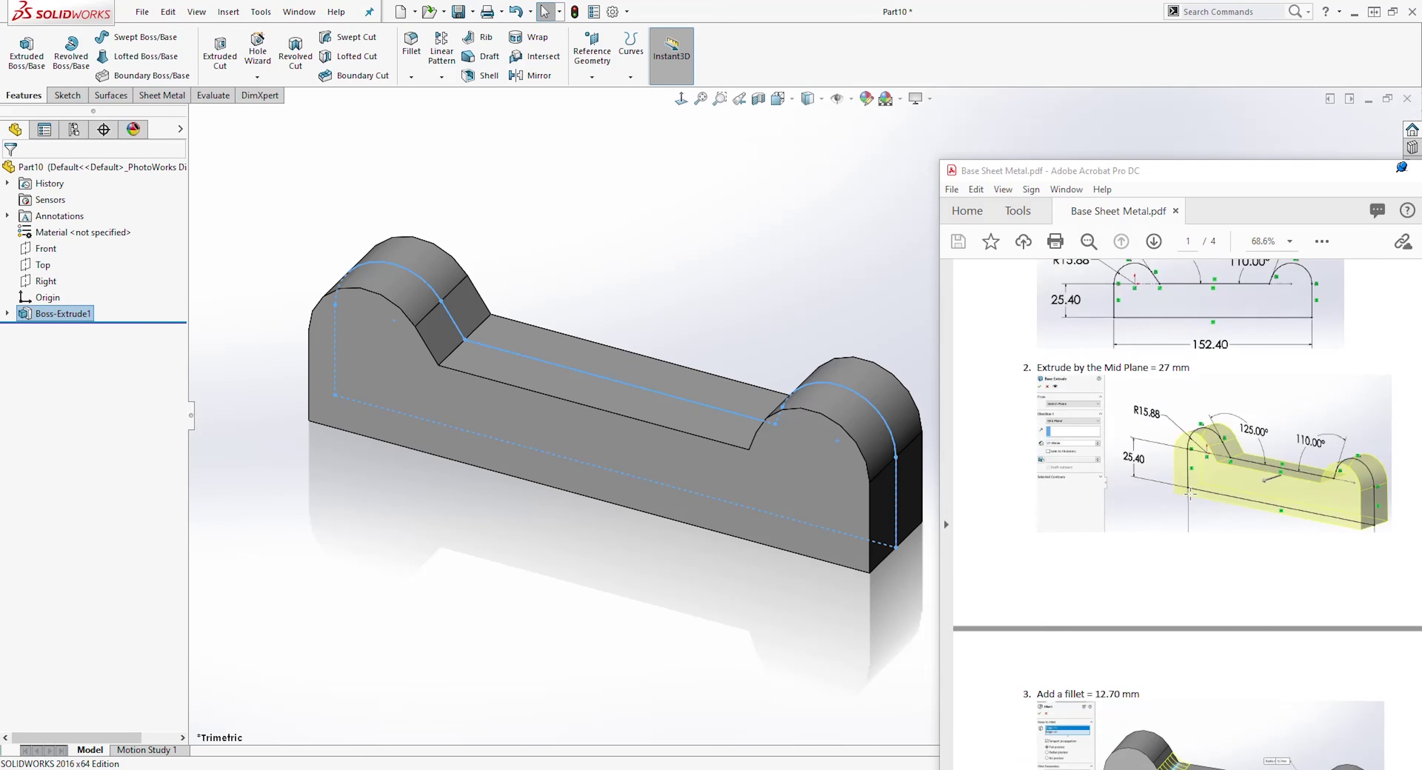
{"action": "scroll", "coordinate": [1191, 494], "scroll_direction": "down", "scroll_amount": 2}
{"action": "scroll", "coordinate": [1206, 572], "scroll_direction": "down", "scroll_amount": 1}
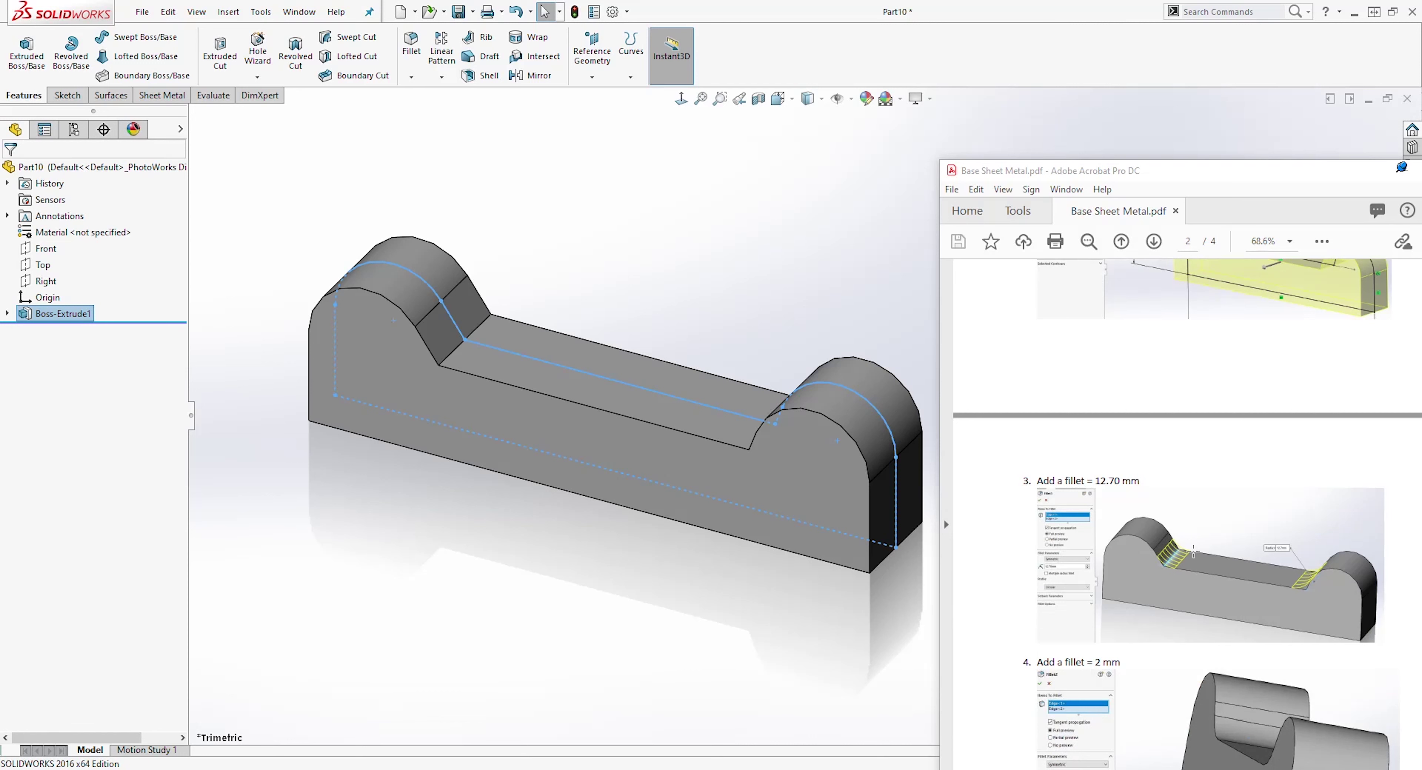
{"action": "left_click", "coordinate": [423, 53]}
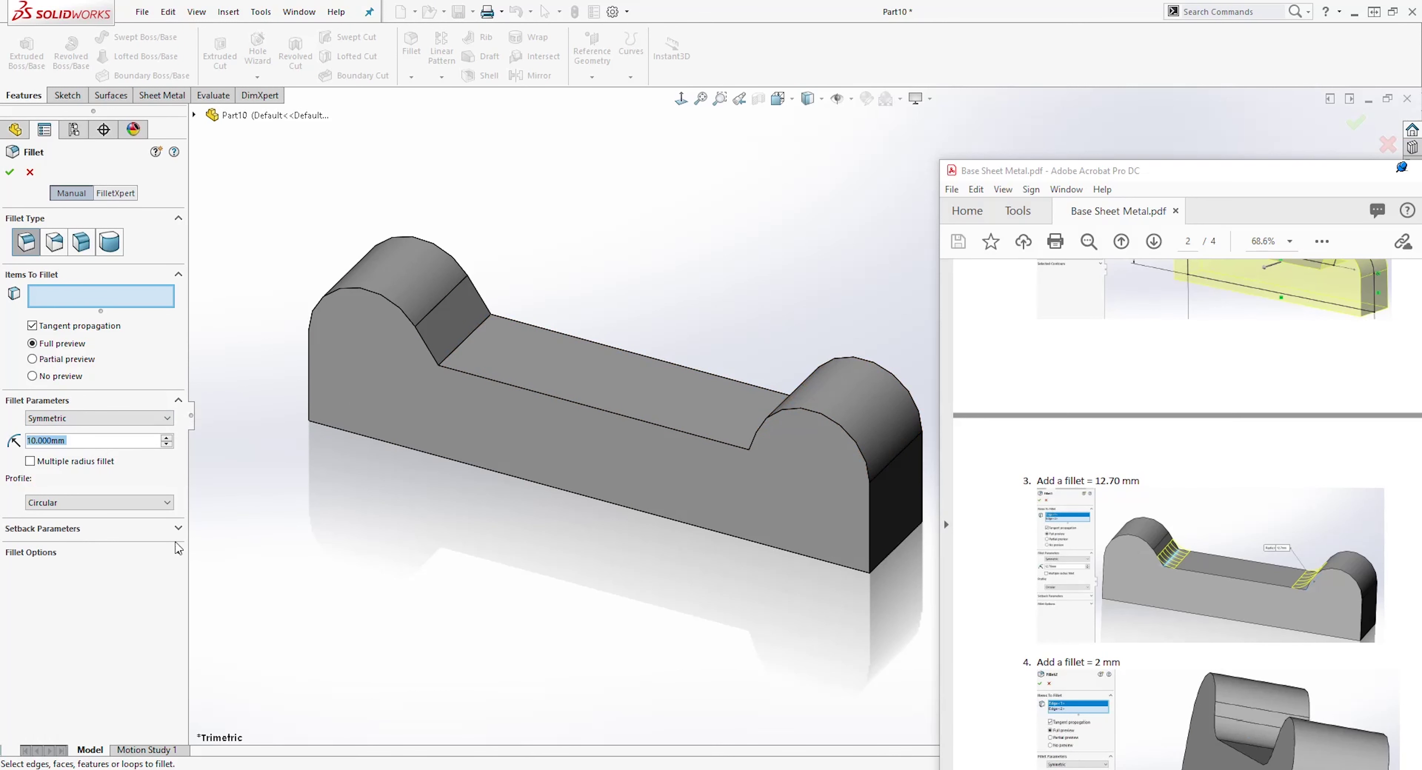
{"action": "type", "text": "12.7"}
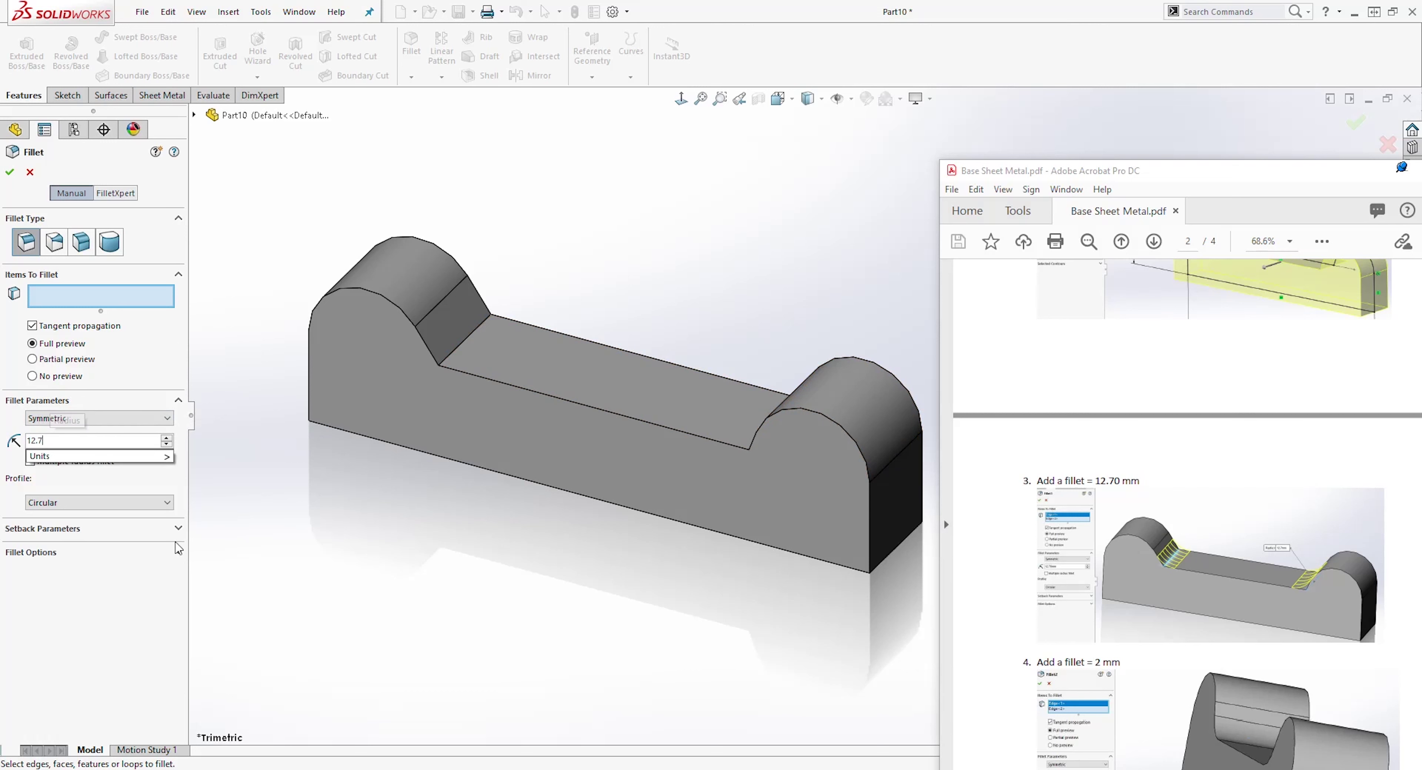
{"action": "left_click", "coordinate": [471, 343]}
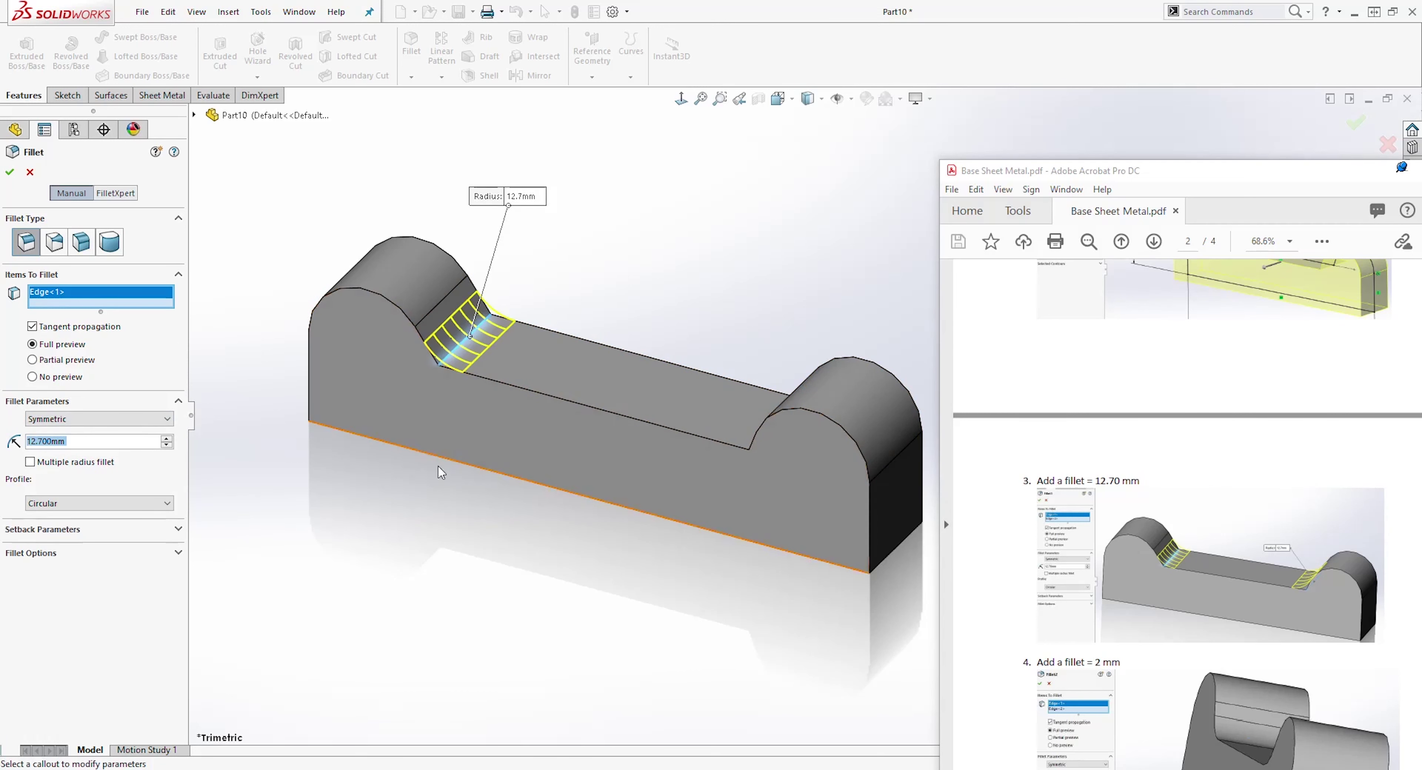
{"action": "middle_click_drag", "start_coordinate": [471, 343], "coordinate": [795, 414]}
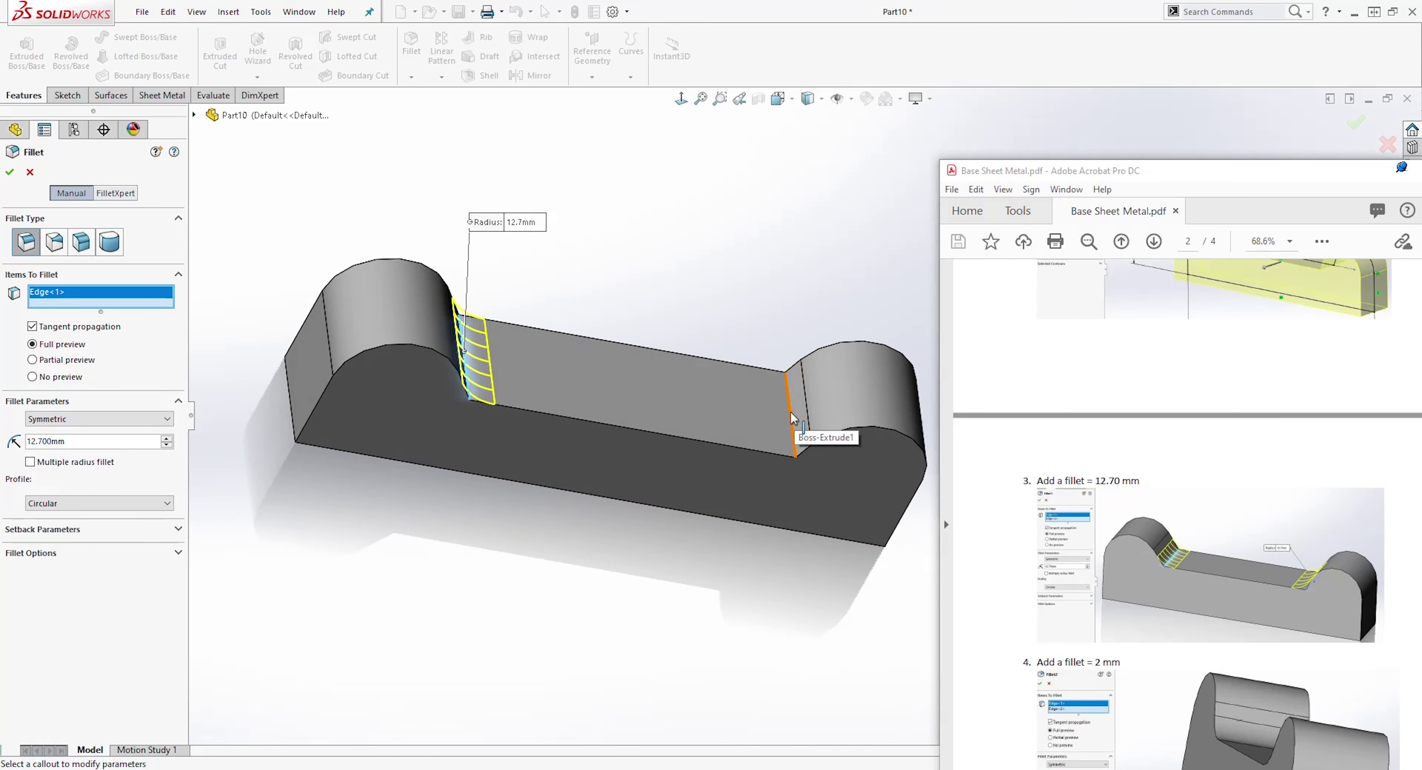
{"action": "left_click", "coordinate": [795, 414]}
{"action": "middle_click_drag", "start_coordinate": [677, 539], "coordinate": [565, 445]}
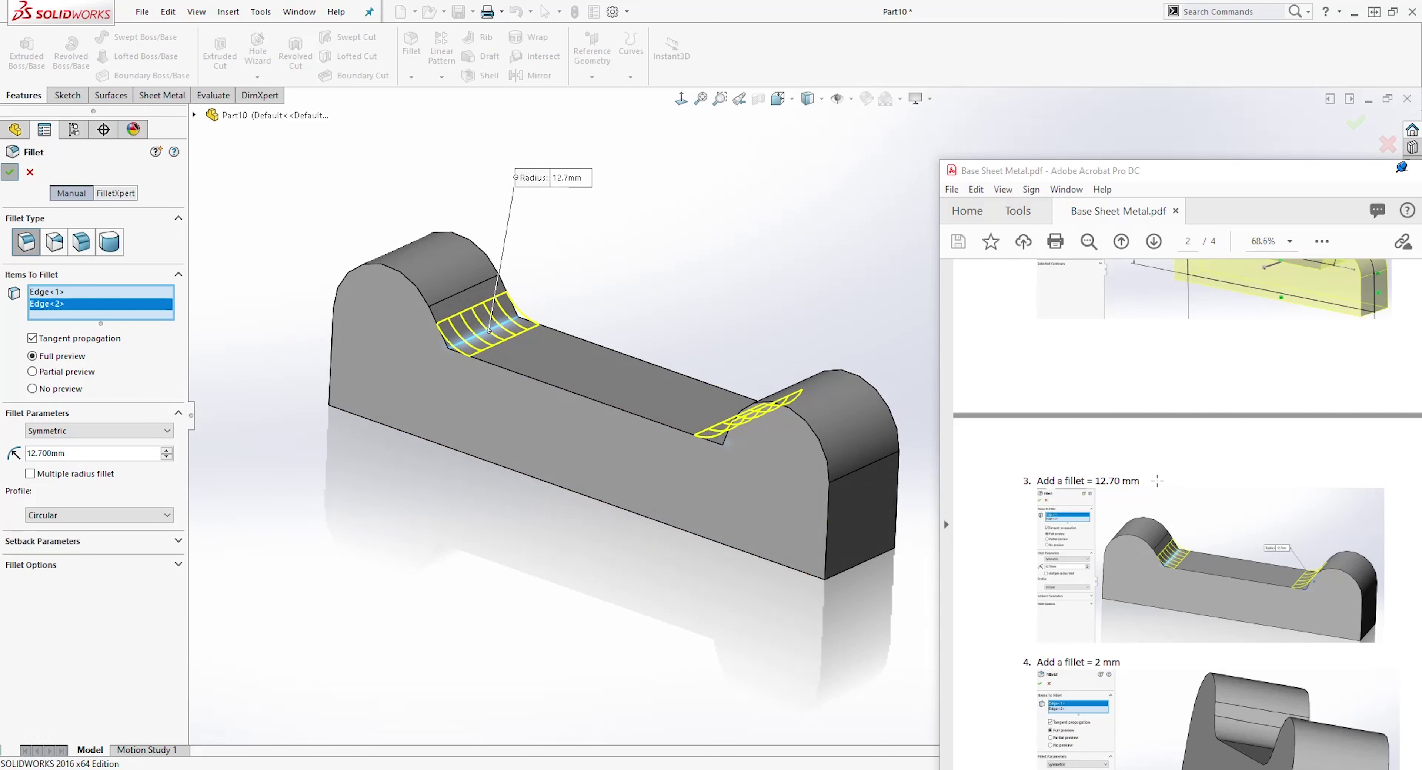
Step: Fillet the two long bottom edges of the part with a symmetric radius of 2 mm
{"action": "scroll", "coordinate": [1161, 480], "scroll_direction": "down", "scroll_amount": 3}
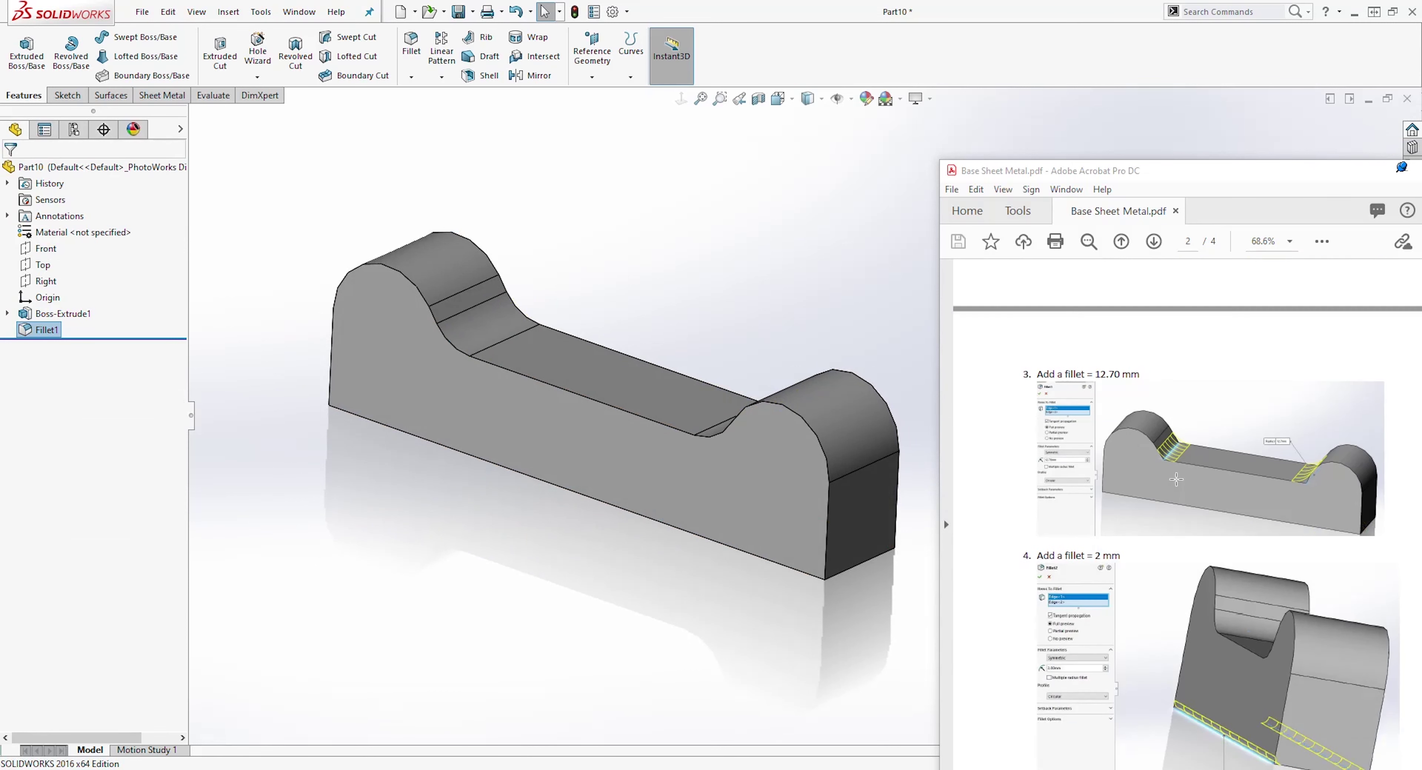
{"action": "scroll", "coordinate": [1175, 488], "scroll_direction": "down", "scroll_amount": 1}
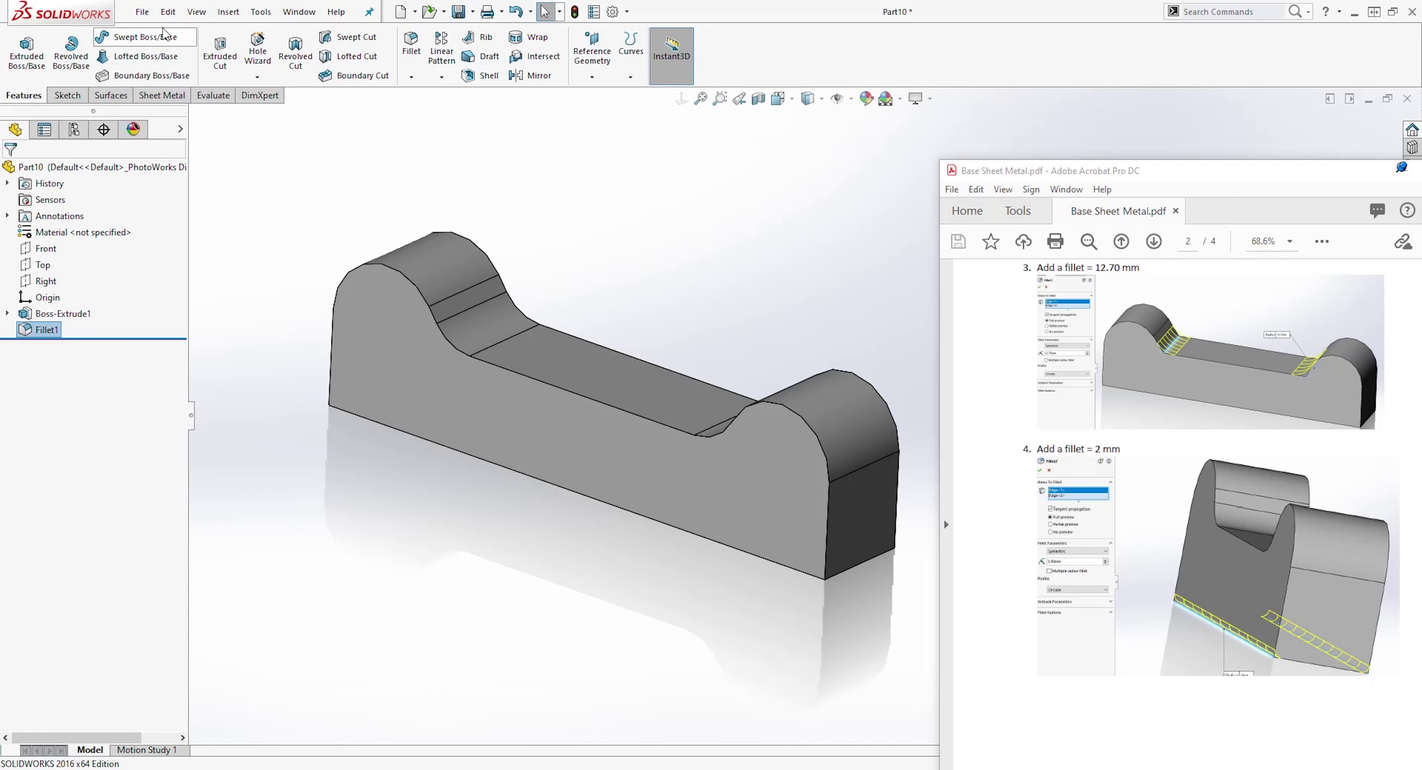
{"action": "left_click", "coordinate": [413, 43]}
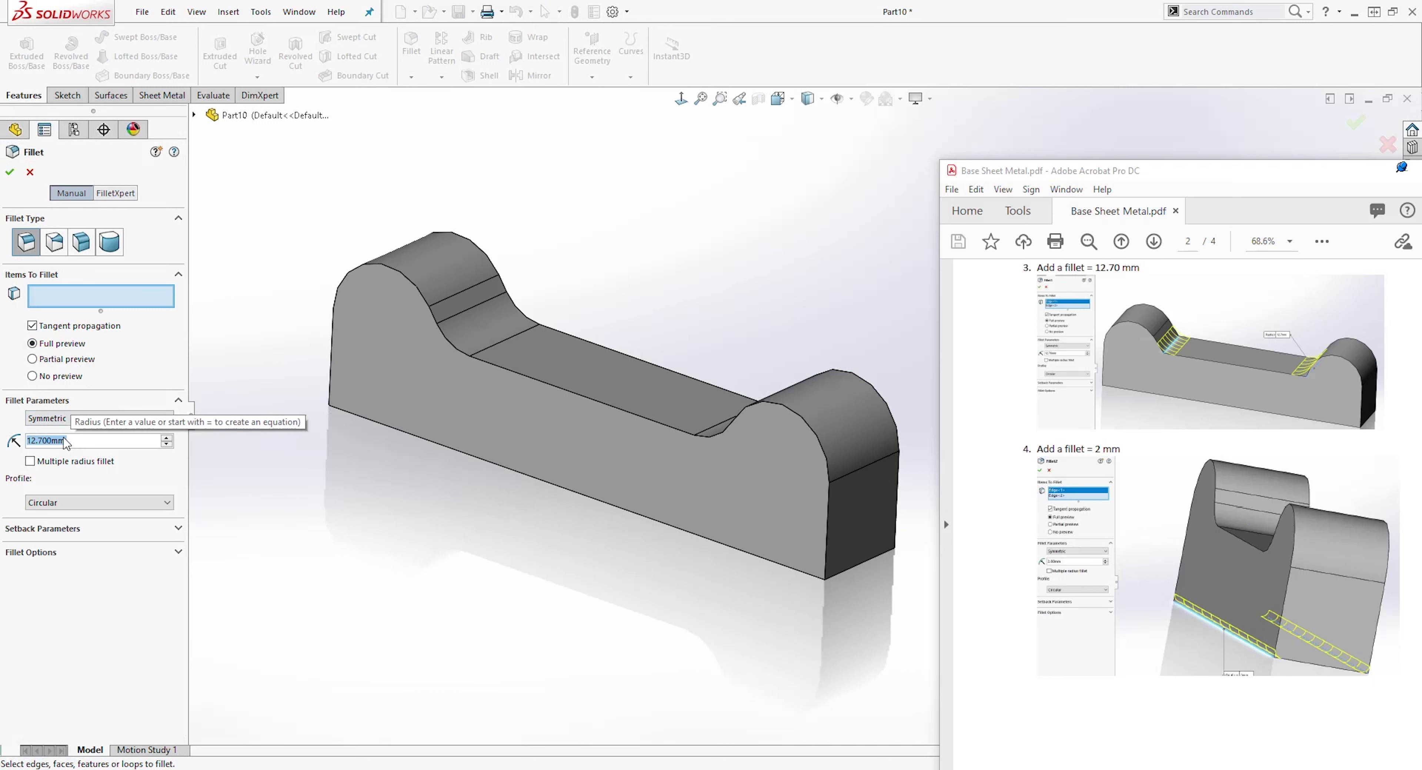
{"action": "type", "text": "2"}
{"action": "key", "text": "Return"}
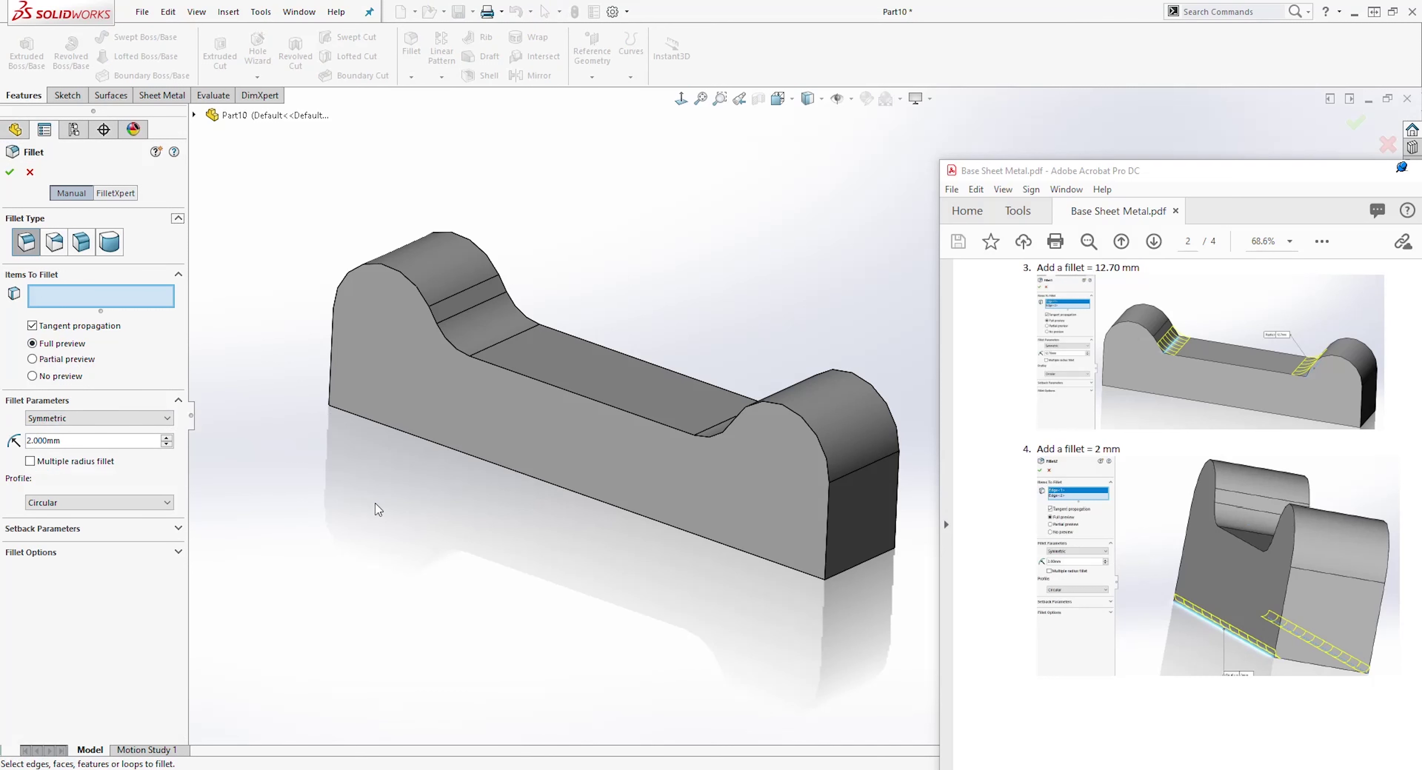
{"action": "mouse_move", "coordinate": [379, 507]}
{"action": "middle_mouse_down"}
{"action": "mouse_move", "coordinate": [403, 482]}
{"action": "mouse_move", "coordinate": [387, 494]}
{"action": "middle_mouse_up"}
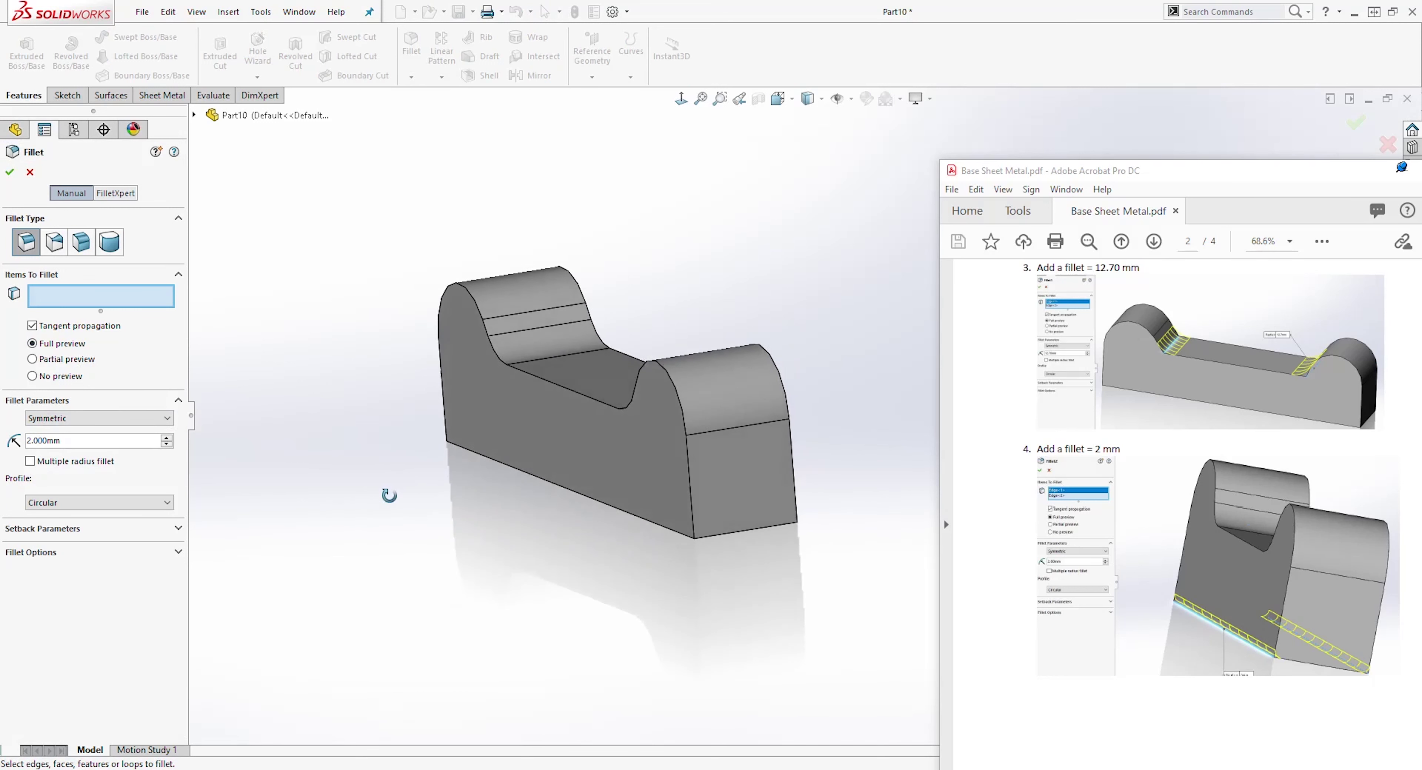
{"action": "left_click", "coordinate": [516, 472]}
{"action": "middle_click_drag", "start_coordinate": [516, 472], "coordinate": [737, 546]}
{"action": "left_click", "coordinate": [716, 464]}
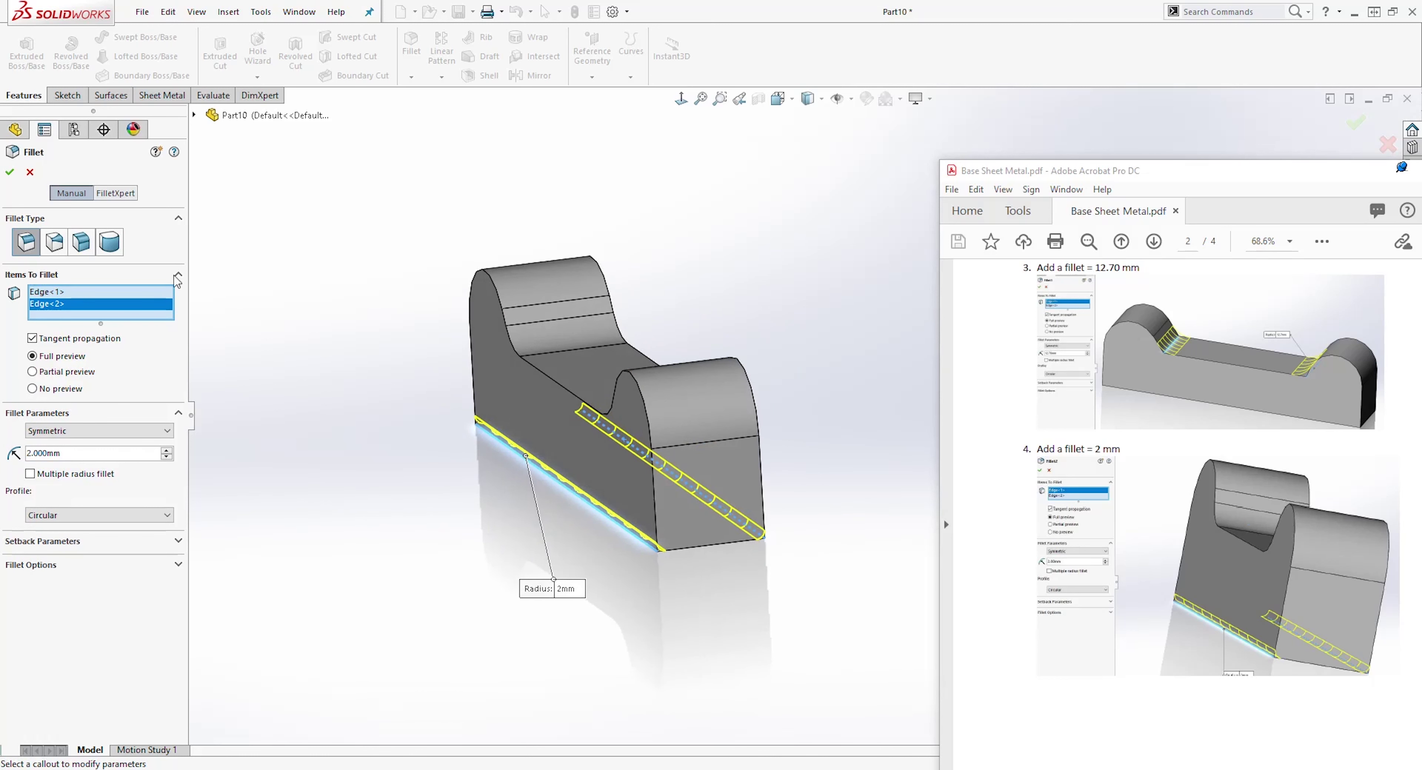
{"action": "left_click", "coordinate": [10, 172]}
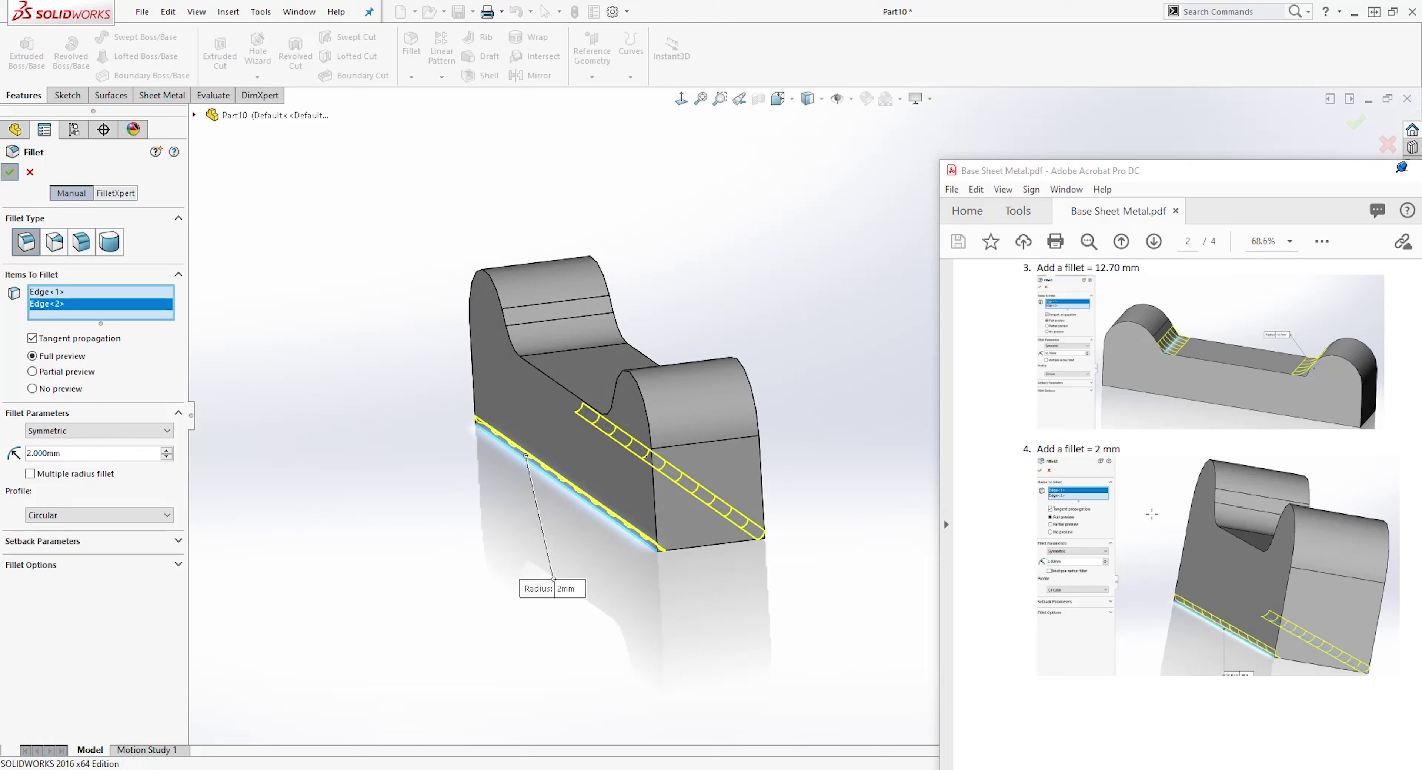
Step: Begin a Shell and choose the right end face, the right rounded face and its adjoining fillet face as faces to remove
{"action": "scroll", "coordinate": [1162, 473], "scroll_direction": "down", "scroll_amount": 5}
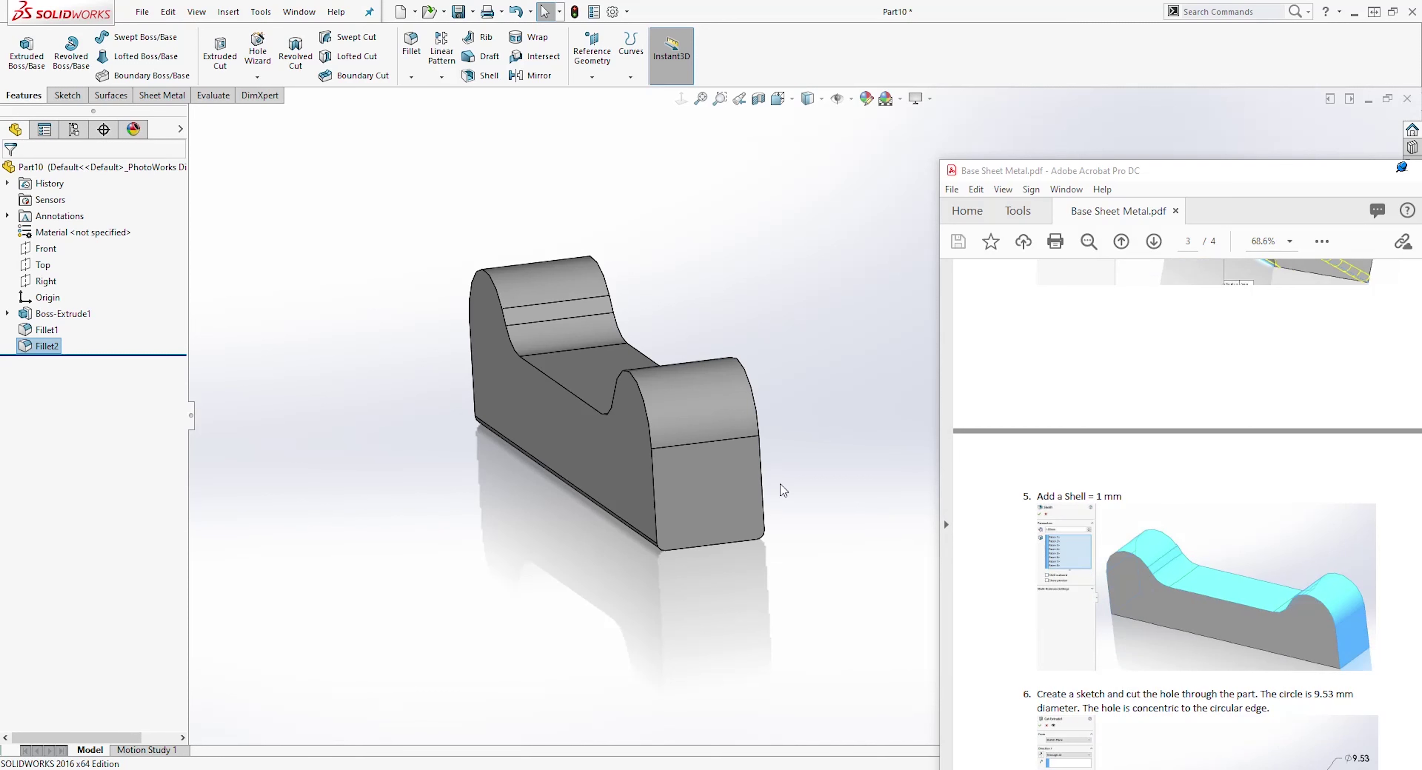
{"action": "mouse_move", "coordinate": [507, 530]}
{"action": "middle_mouse_down"}
{"action": "mouse_move", "coordinate": [571, 541]}
{"action": "mouse_move", "coordinate": [816, 352]}
{"action": "mouse_move", "coordinate": [870, 386]}
{"action": "mouse_move", "coordinate": [792, 370]}
{"action": "middle_mouse_up"}
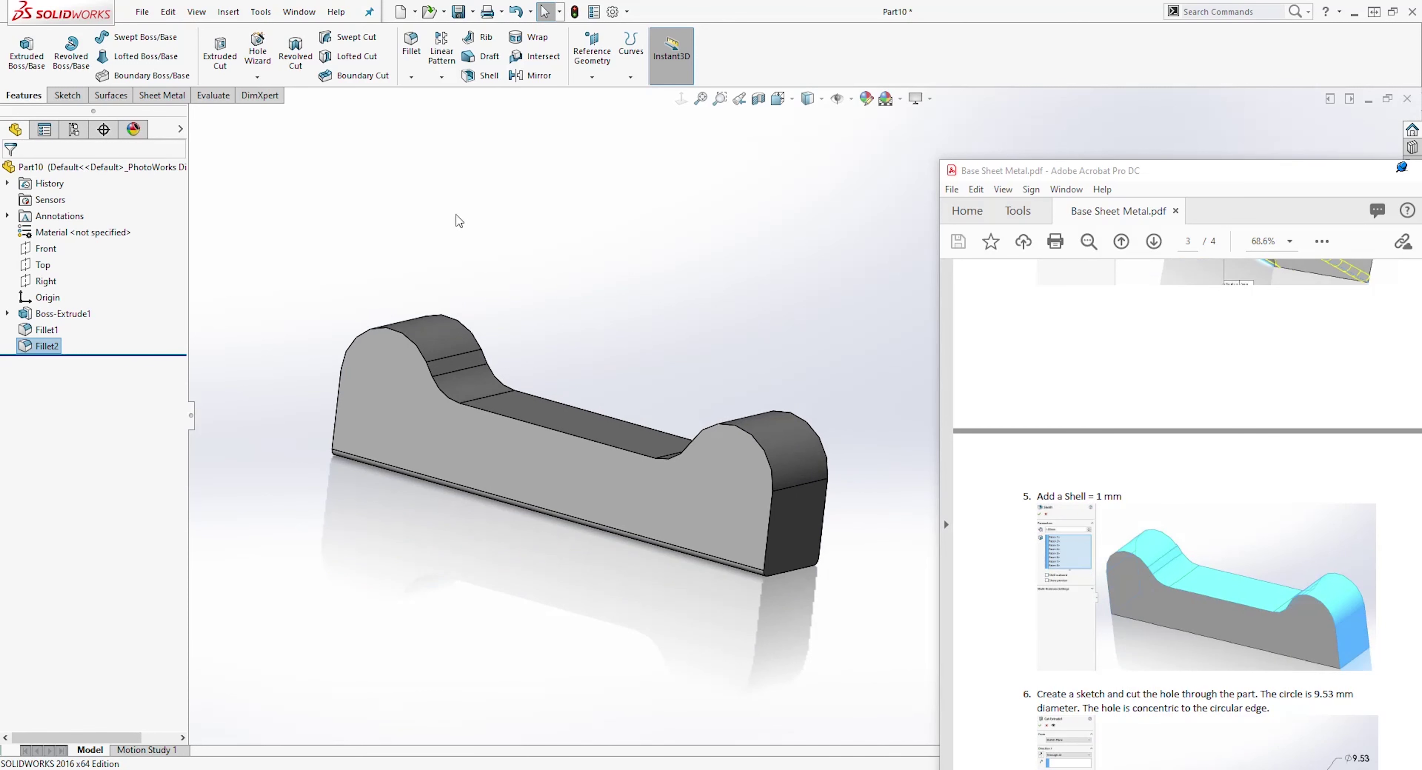
{"action": "left_click", "coordinate": [471, 80]}
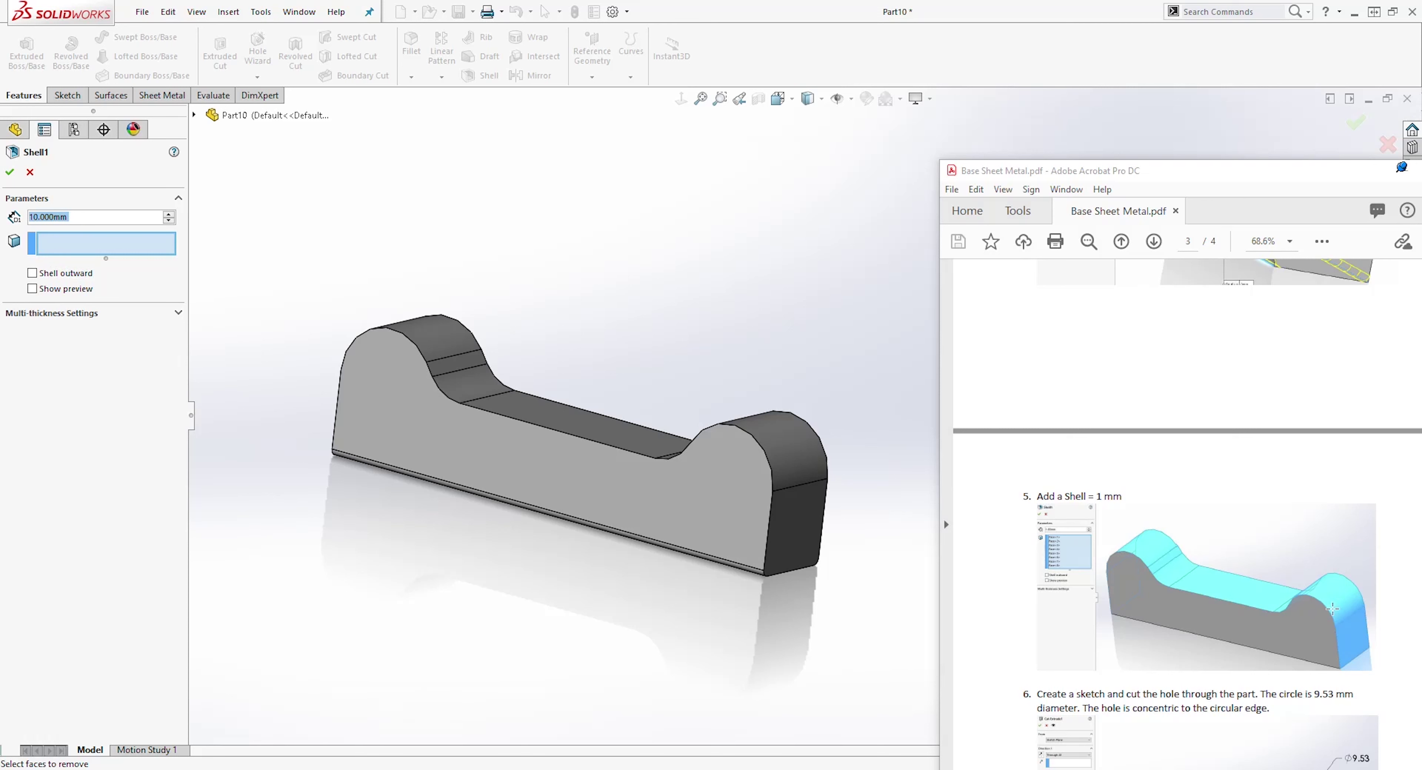
{"action": "middle_click_drag", "start_coordinate": [793, 555], "coordinate": [675, 561]}
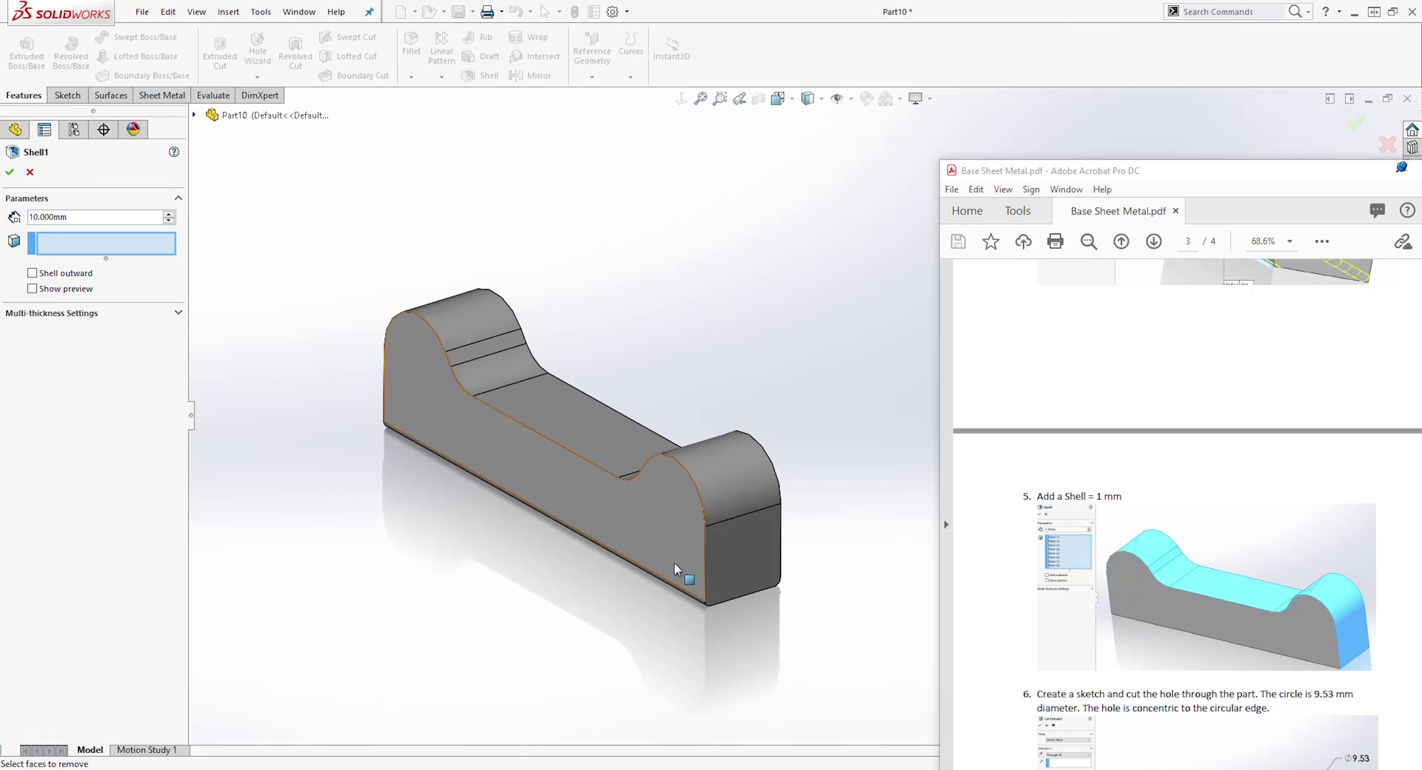
{"action": "left_click", "coordinate": [730, 549]}
{"action": "left_click", "coordinate": [723, 487]}
{"action": "middle_click_drag", "start_coordinate": [724, 487], "coordinate": [707, 517]}
{"action": "left_click", "coordinate": [698, 493]}
{"action": "middle_click_drag", "start_coordinate": [633, 549], "coordinate": [667, 600]}
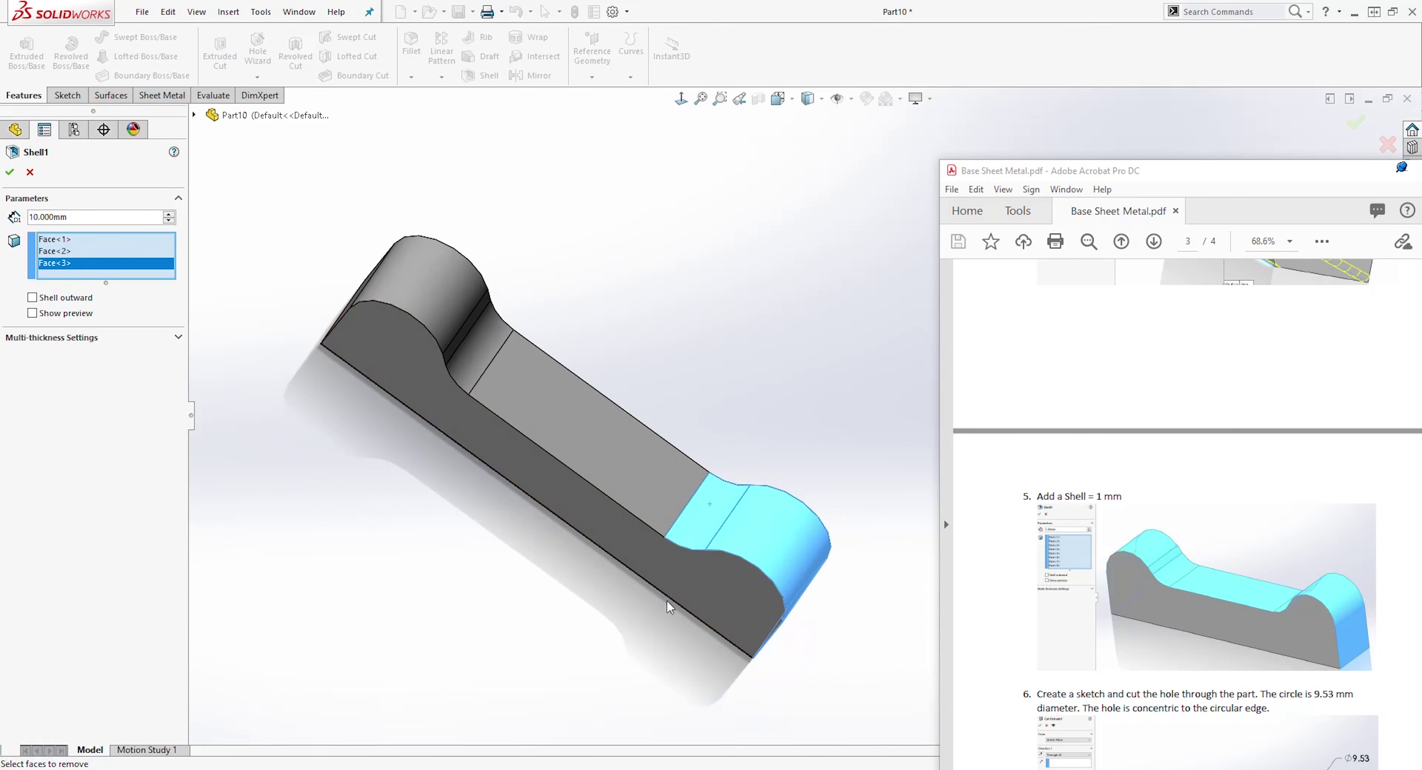
Step: Add the flat top face and the left fillet, slanted, rounded and end faces to the shell's faces to remove
{"action": "left_click", "coordinate": [633, 464]}
{"action": "left_click", "coordinate": [490, 361]}
{"action": "scroll", "coordinate": [487, 353], "scroll_direction": "down", "scroll_amount": 4}
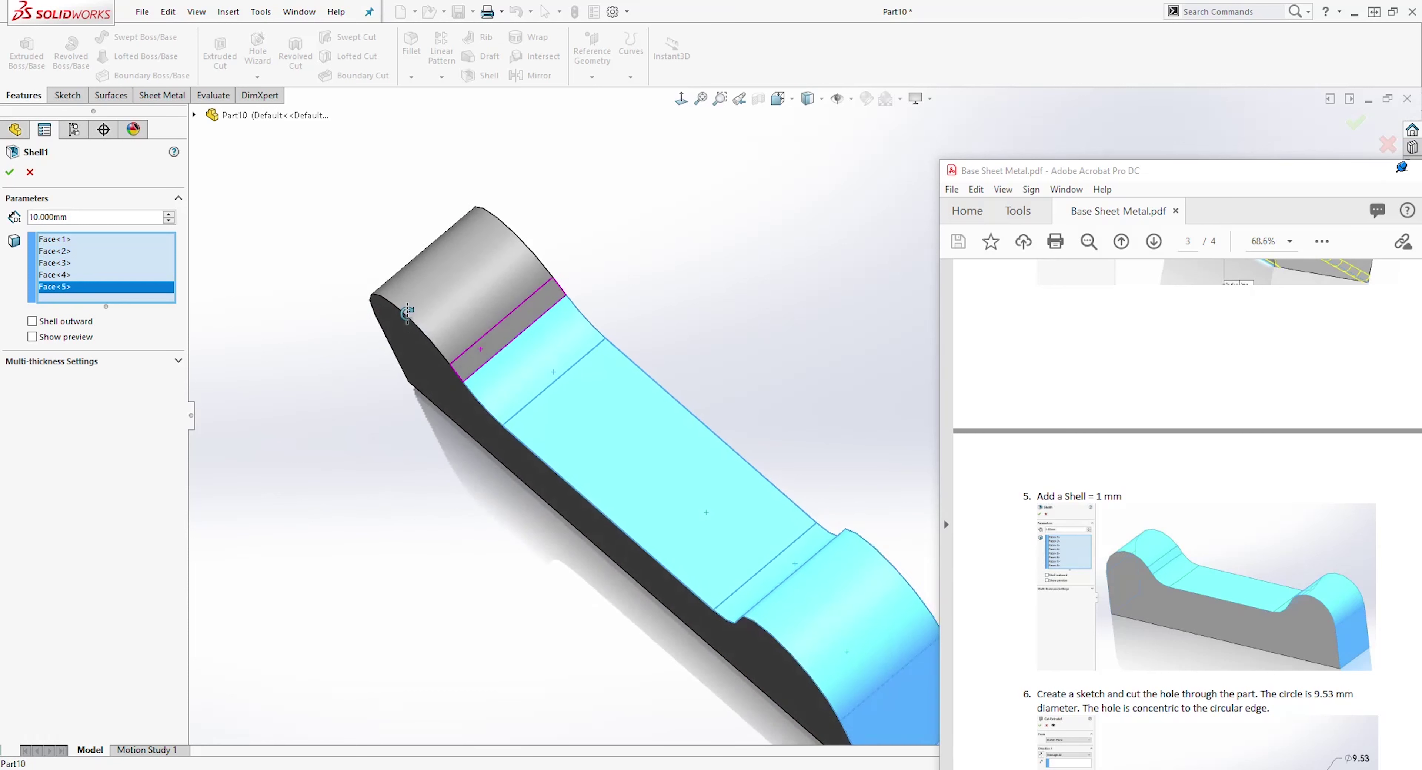
{"action": "left_click", "coordinate": [508, 338]}
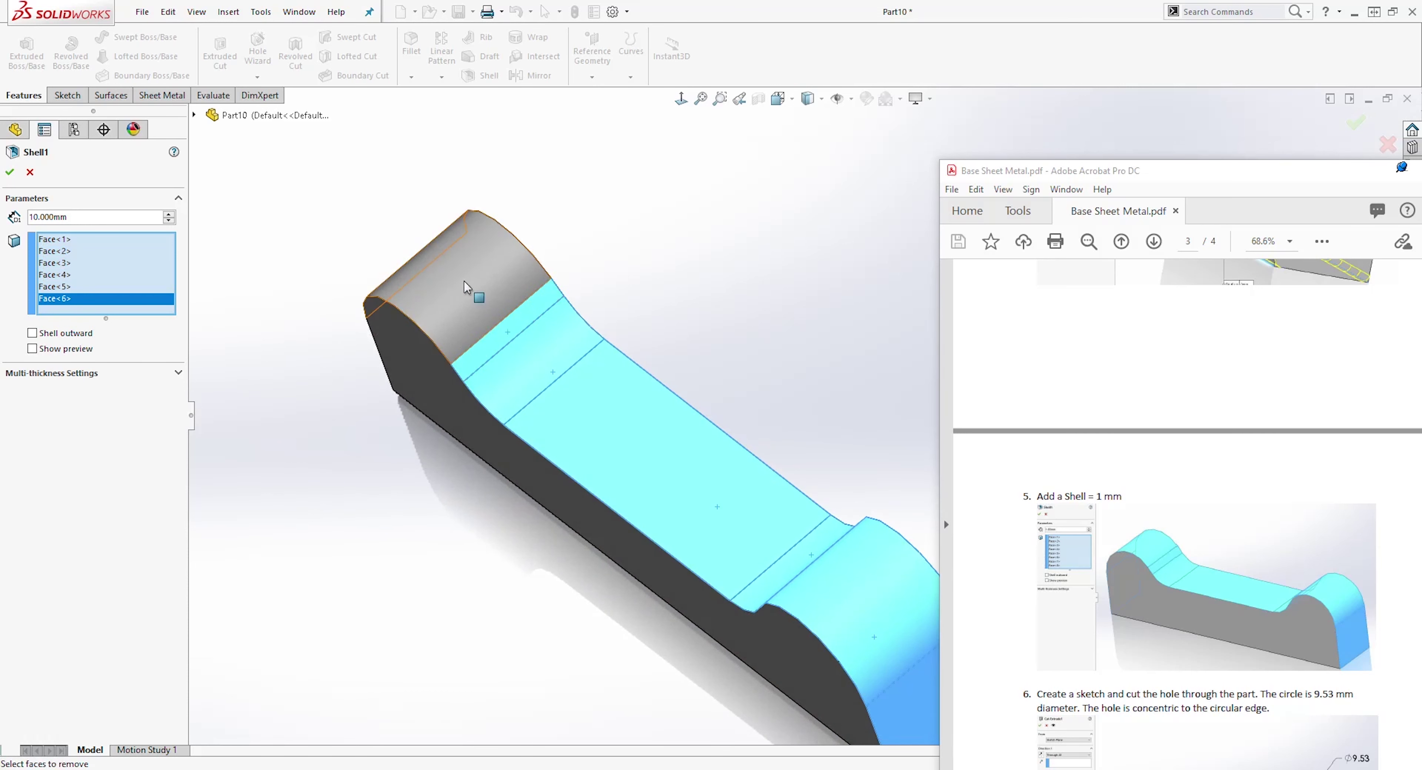
{"action": "left_click", "coordinate": [470, 279]}
{"action": "middle_click_drag", "start_coordinate": [470, 279], "coordinate": [470, 372]}
{"action": "left_click", "coordinate": [381, 380]}
{"action": "scroll", "coordinate": [431, 541], "scroll_direction": "up", "scroll_amount": 5}
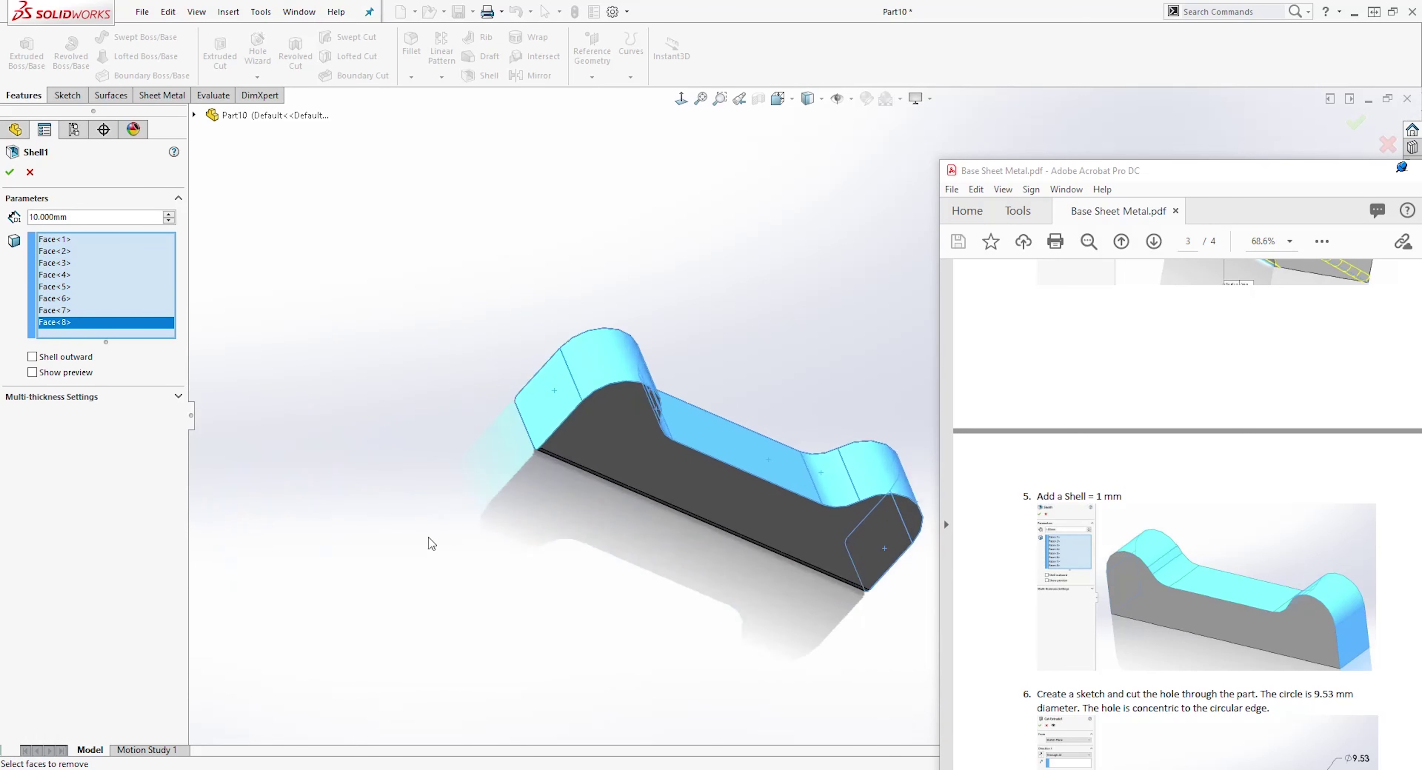
{"action": "middle_click_drag", "start_coordinate": [431, 541], "coordinate": [601, 535]}
{"action": "key", "text": "f"}
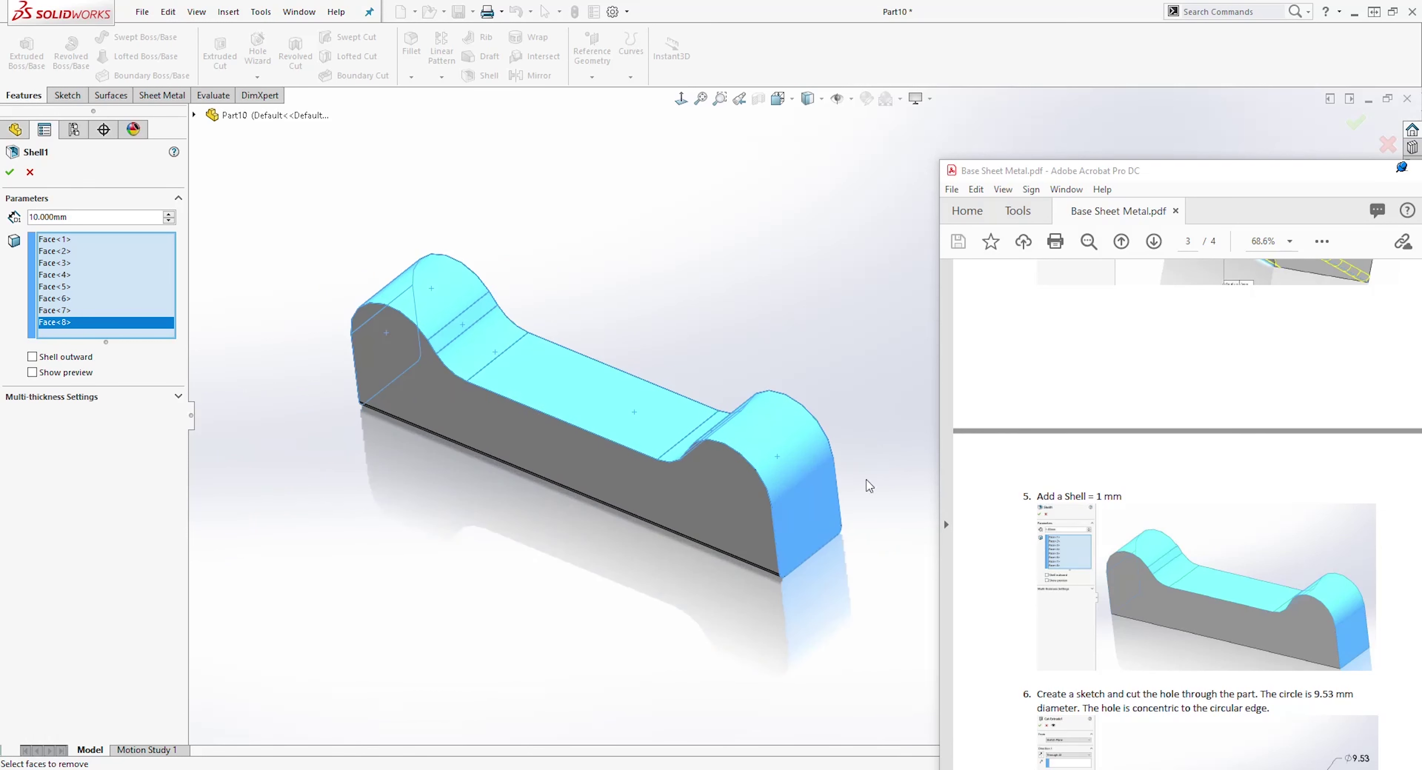
Step: Set the shell thickness to 1 mm, turn on its preview and create the shell
{"action": "scroll", "coordinate": [817, 379], "scroll_direction": "down", "scroll_amount": 2}
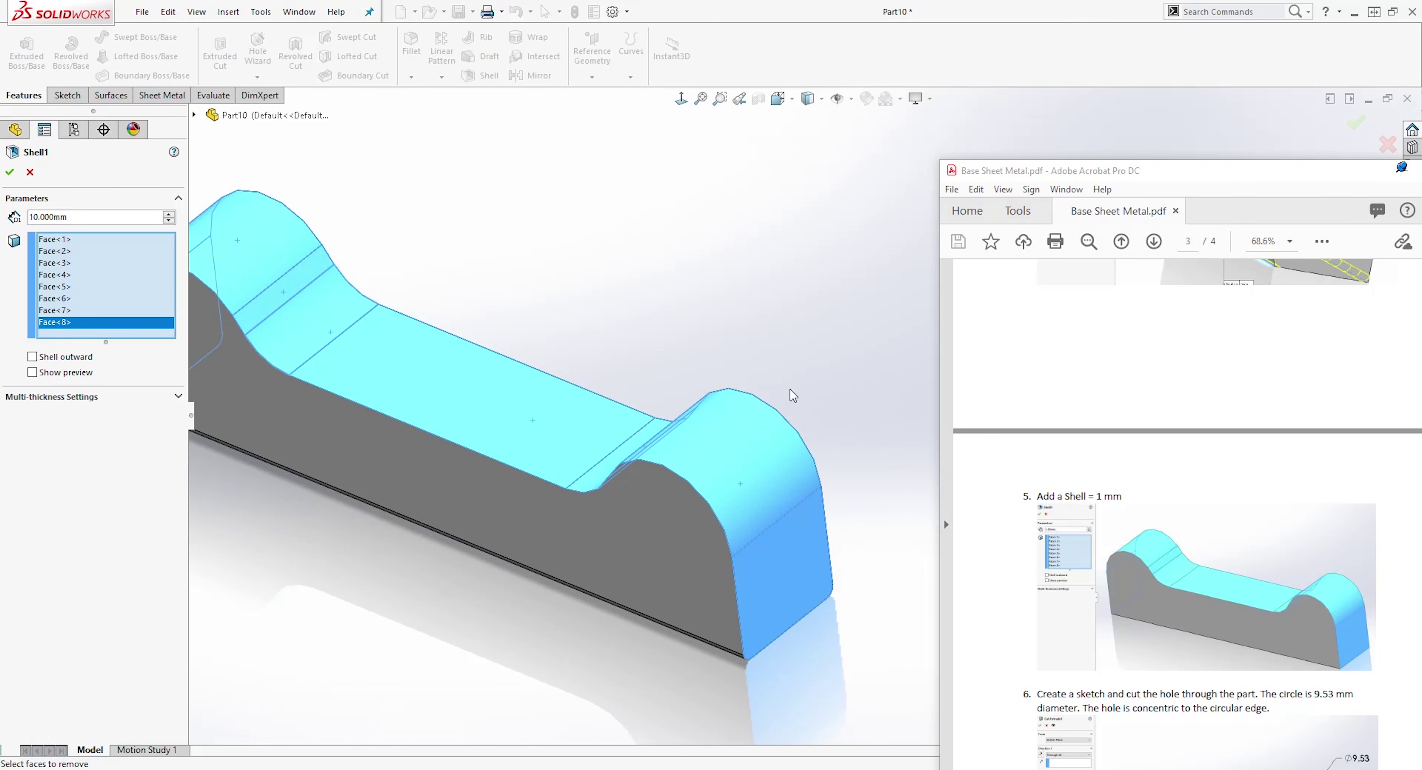
{"action": "left_click", "coordinate": [86, 218]}
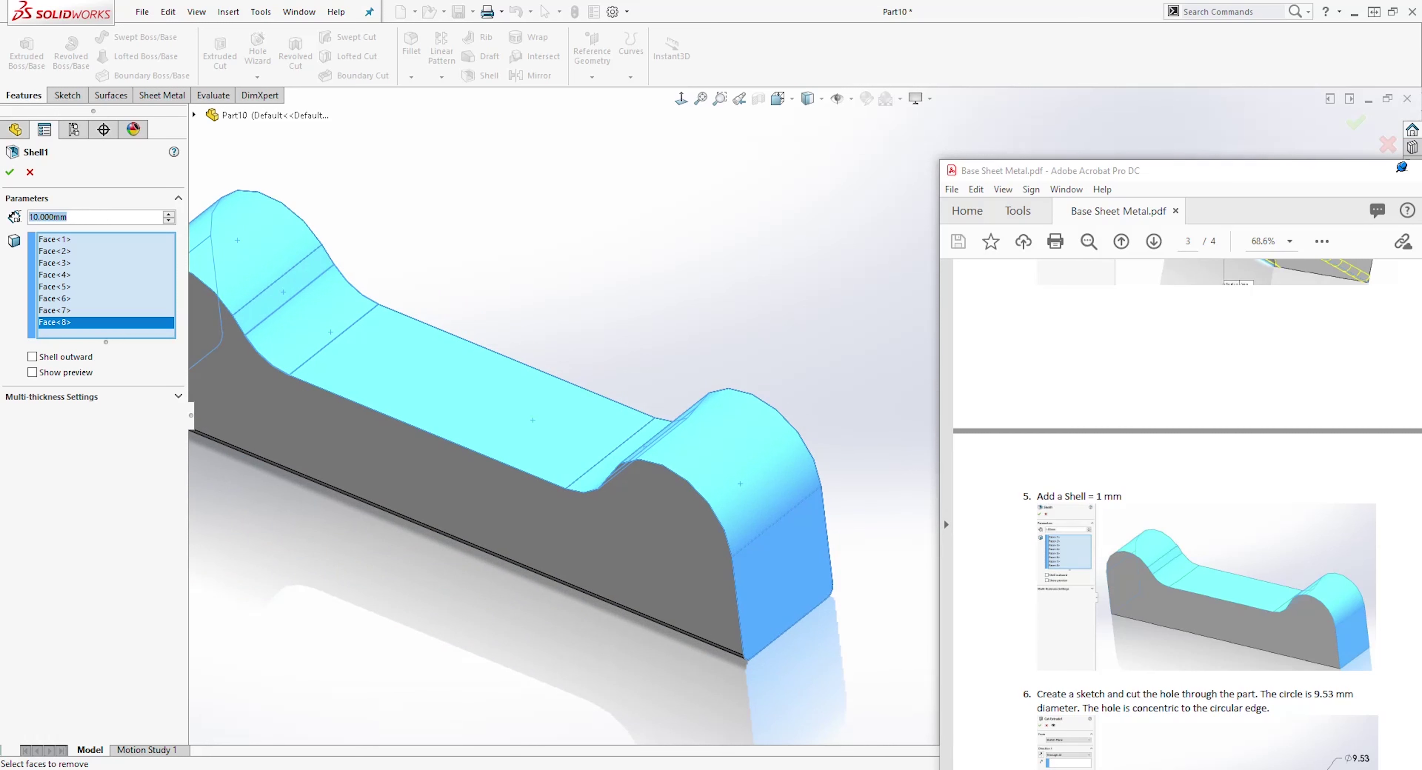
{"action": "type", "text": "1"}
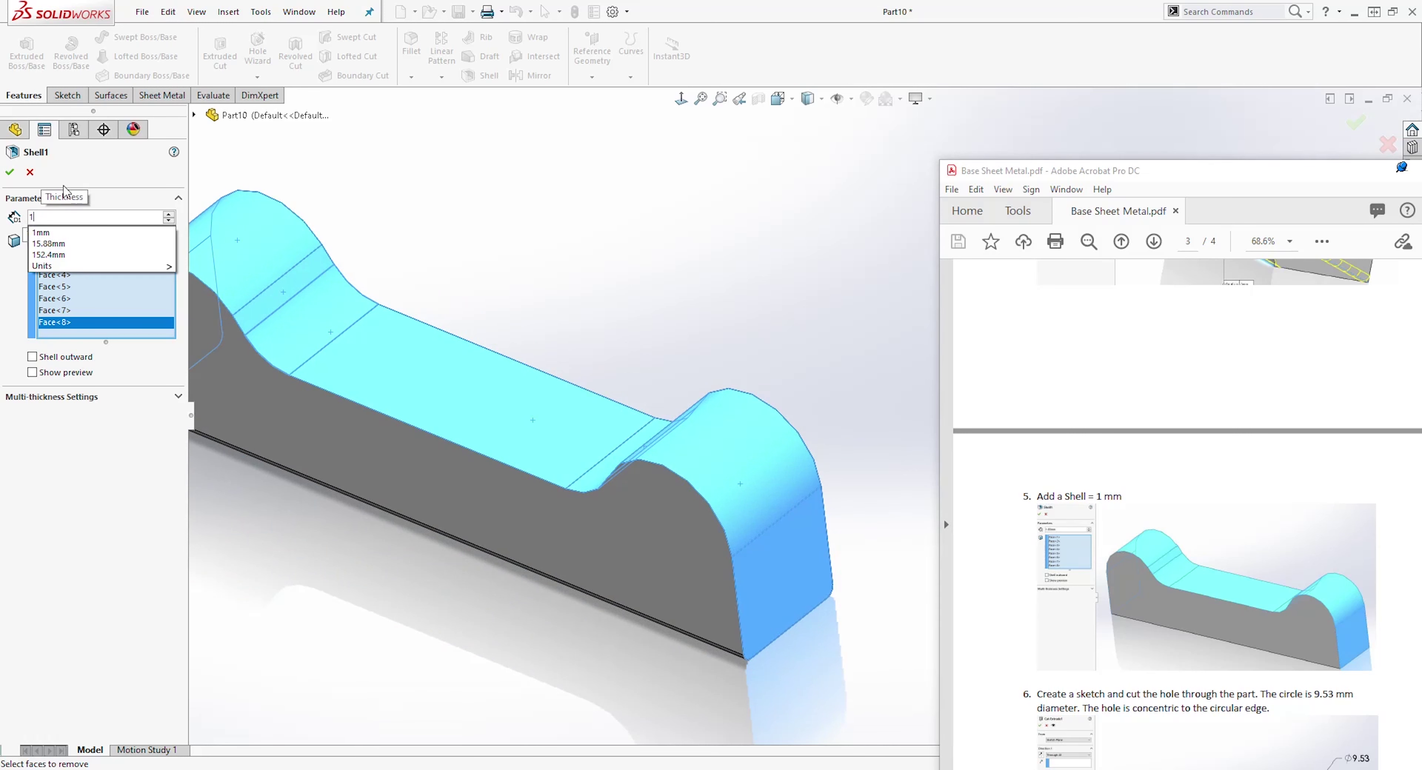
{"action": "key", "text": "Return"}
{"action": "key", "text": "f"}
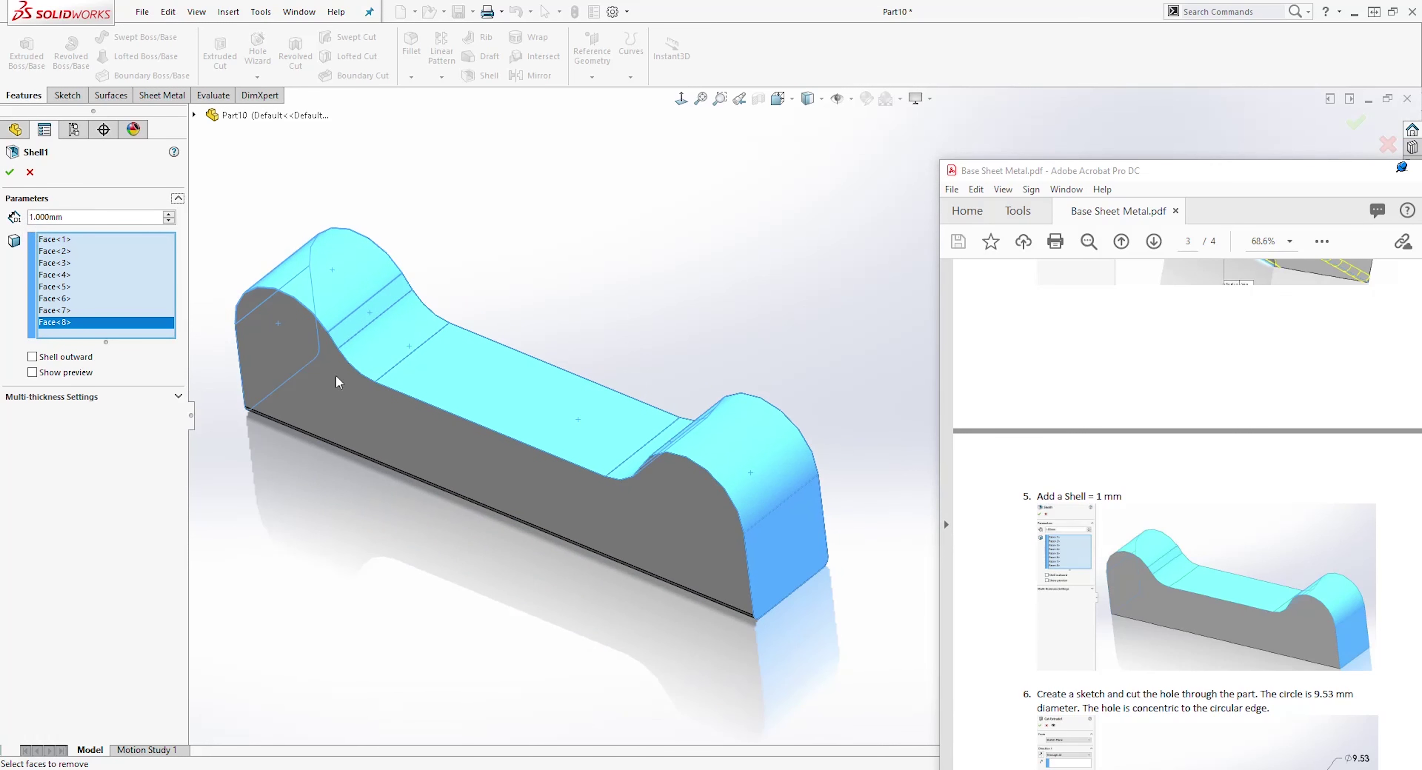
{"action": "left_click", "coordinate": [32, 373]}
{"action": "middle_click_drag", "start_coordinate": [757, 546], "coordinate": [738, 364]}
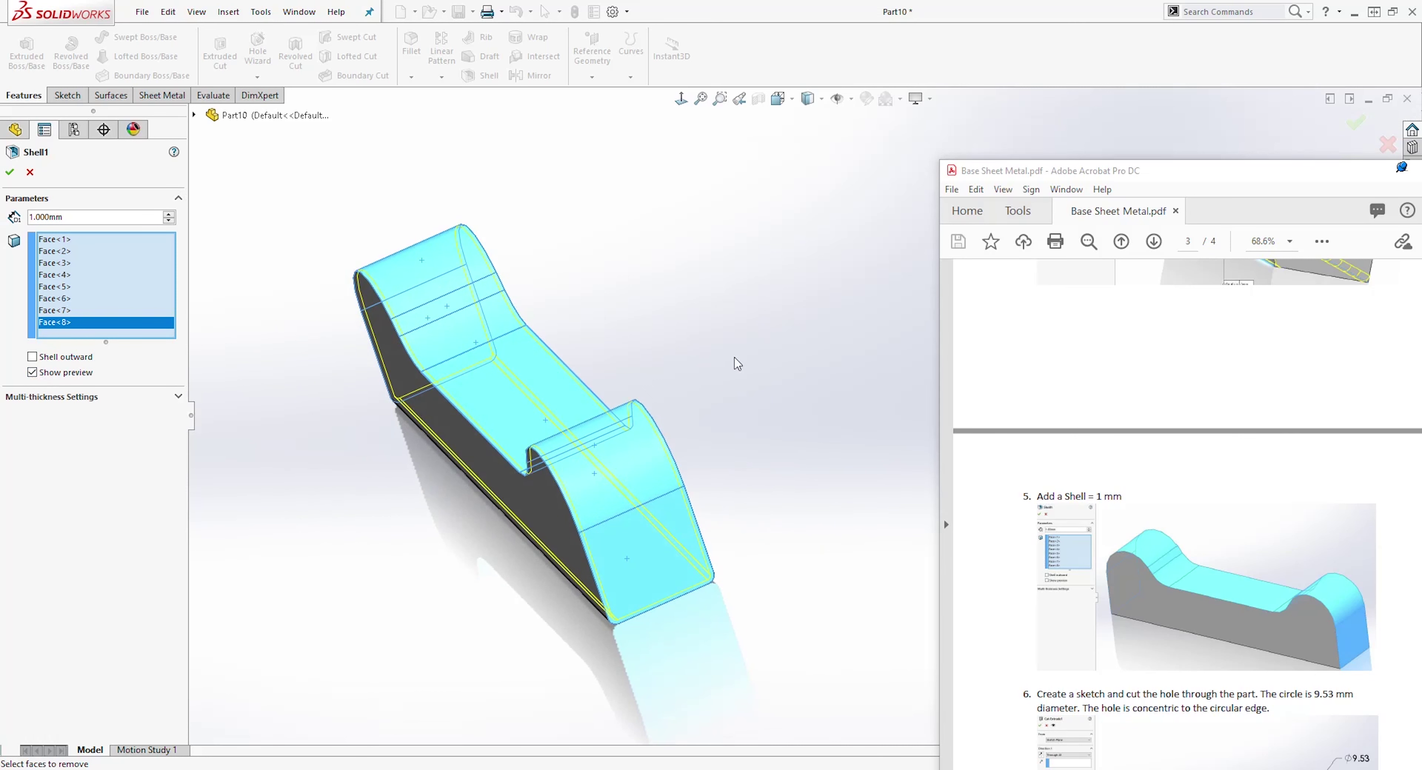
{"action": "left_click", "coordinate": [11, 173]}
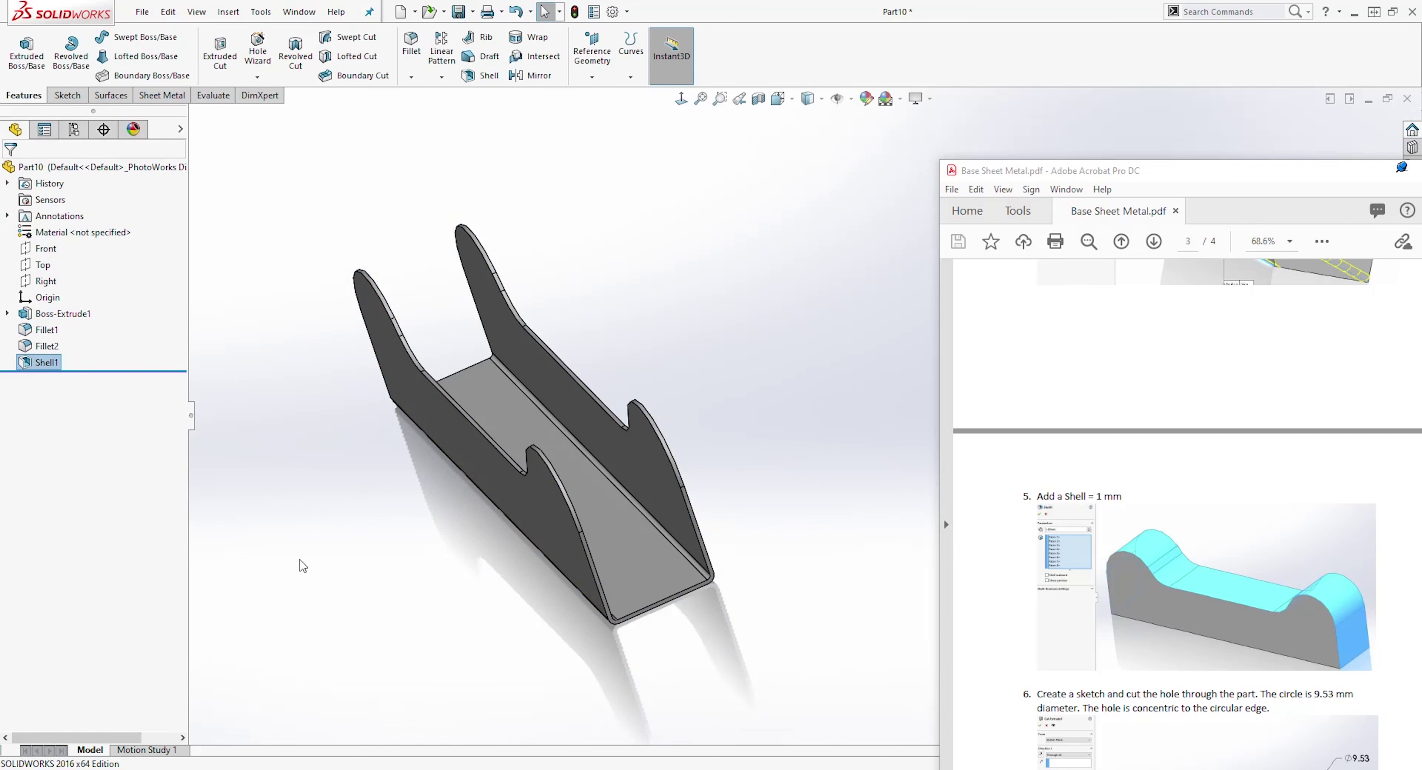
Step: Start a sketch on the large outer side face of the shelled part, following instruction 6 for the holes
{"action": "middle_click_drag", "start_coordinate": [302, 565], "coordinate": [362, 549]}
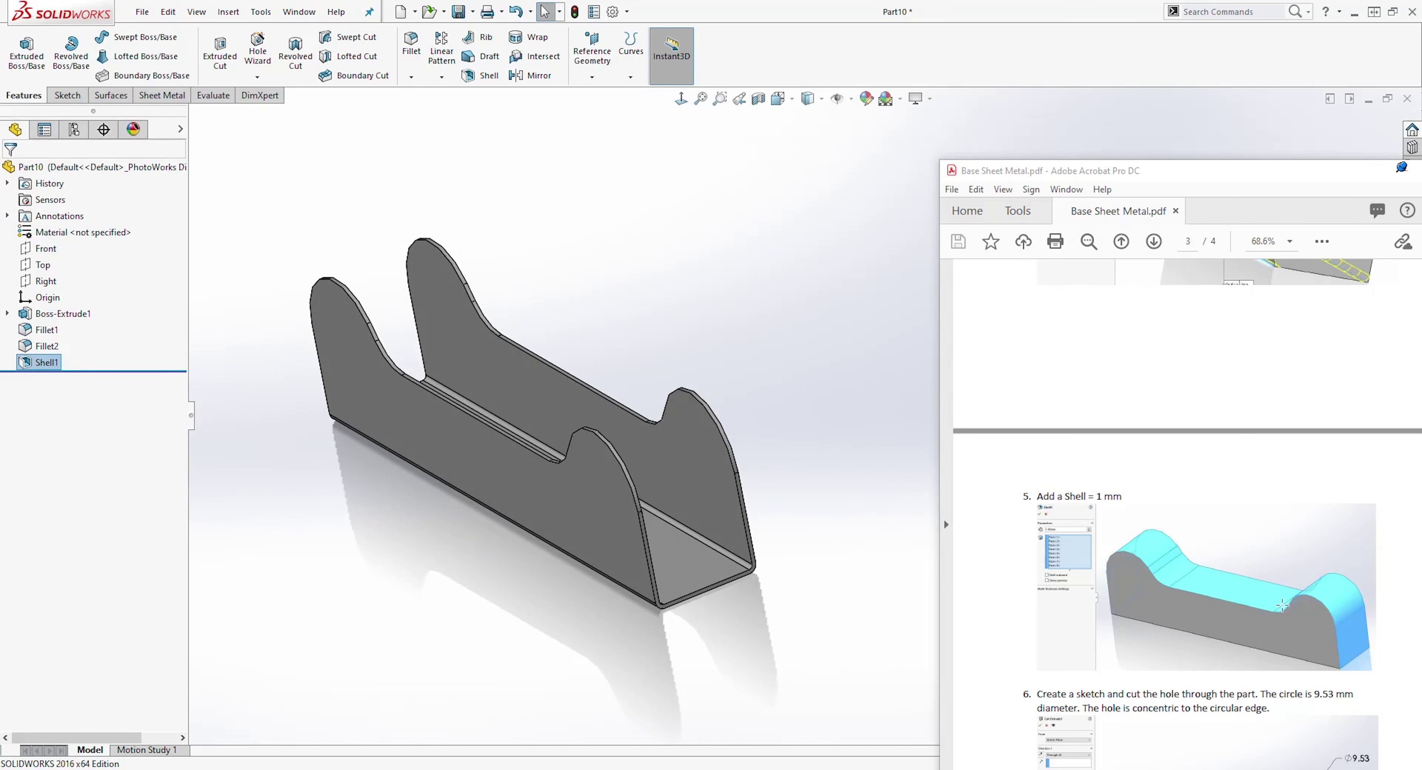
{"action": "scroll", "coordinate": [1240, 588], "scroll_direction": "down", "scroll_amount": 3}
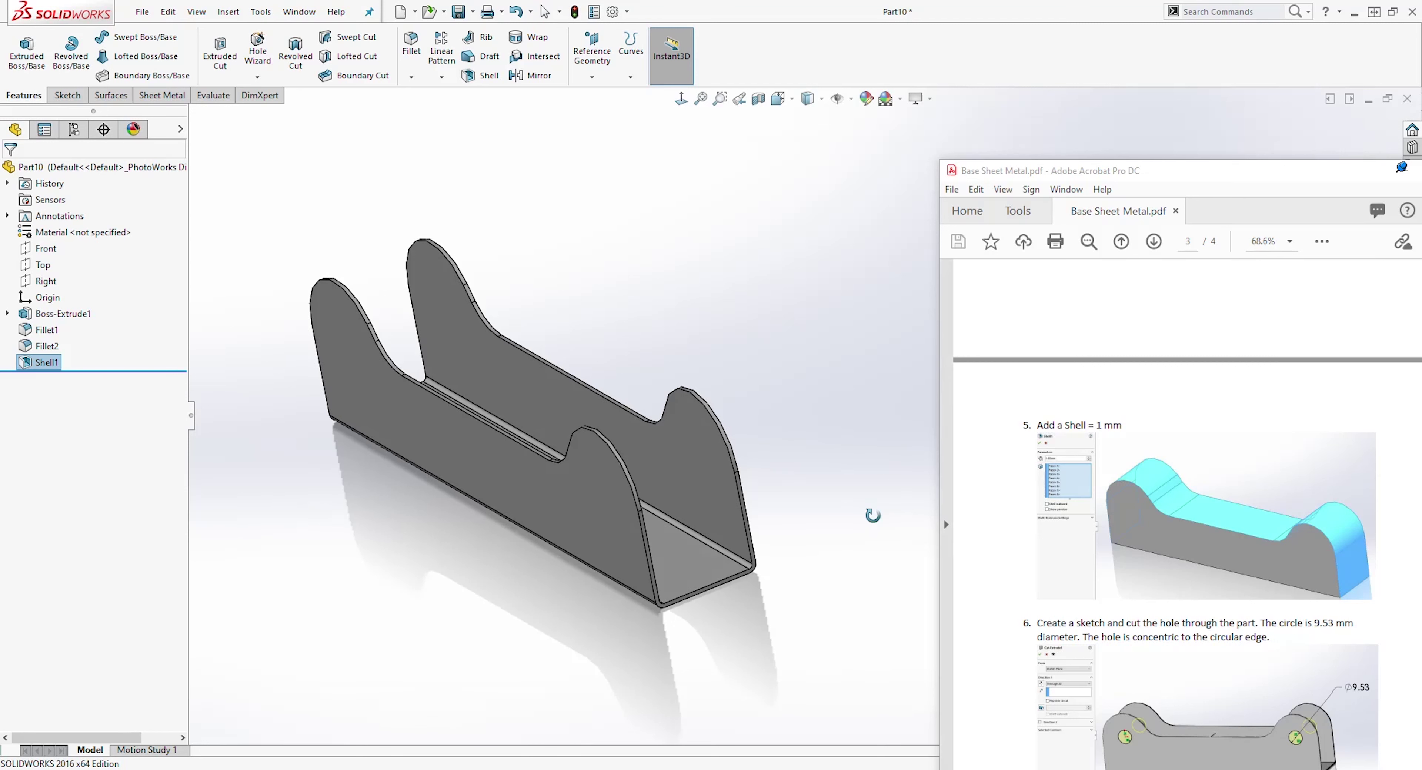
{"action": "scroll", "coordinate": [1211, 621], "scroll_direction": "down", "scroll_amount": 9}
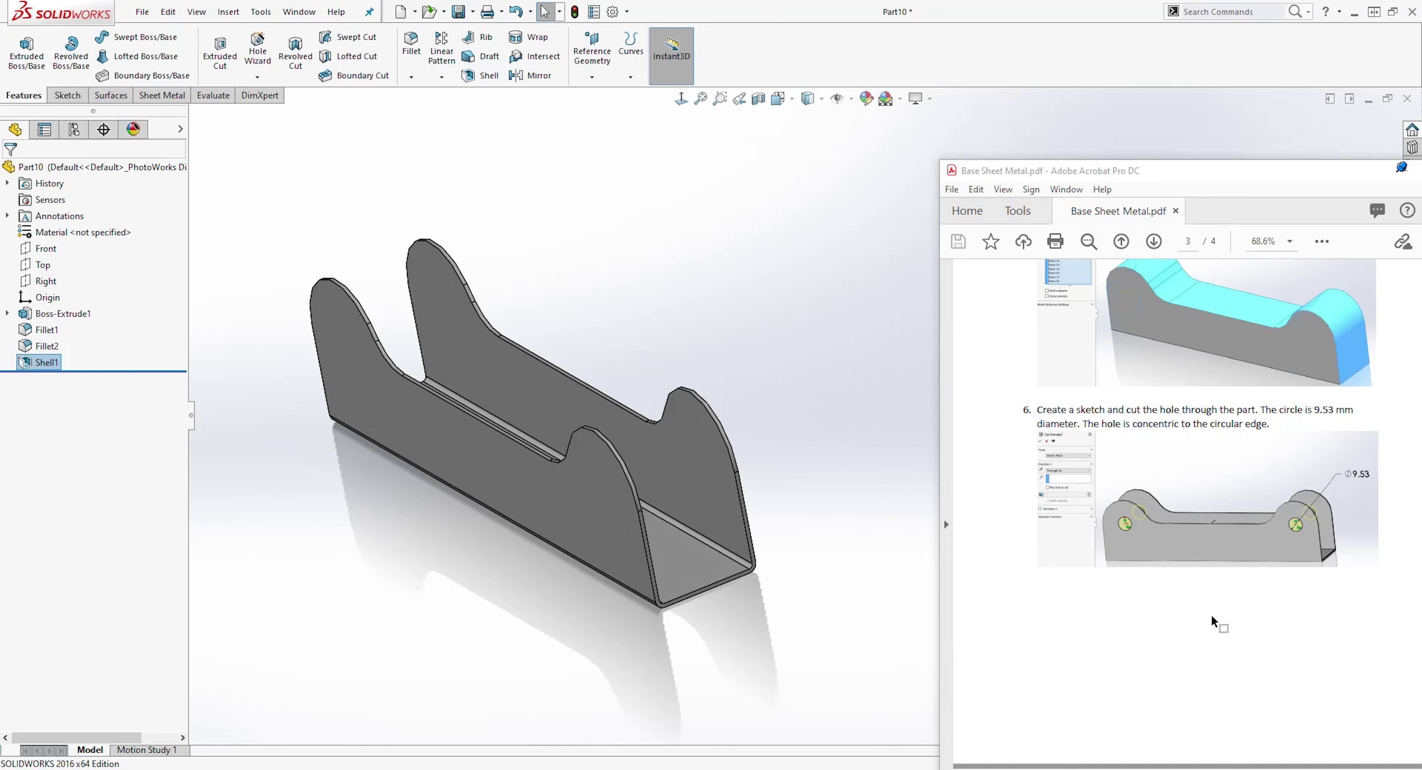
{"action": "middle_click_drag", "start_coordinate": [450, 663], "coordinate": [558, 396]}
{"action": "left_click", "coordinate": [259, 327]}
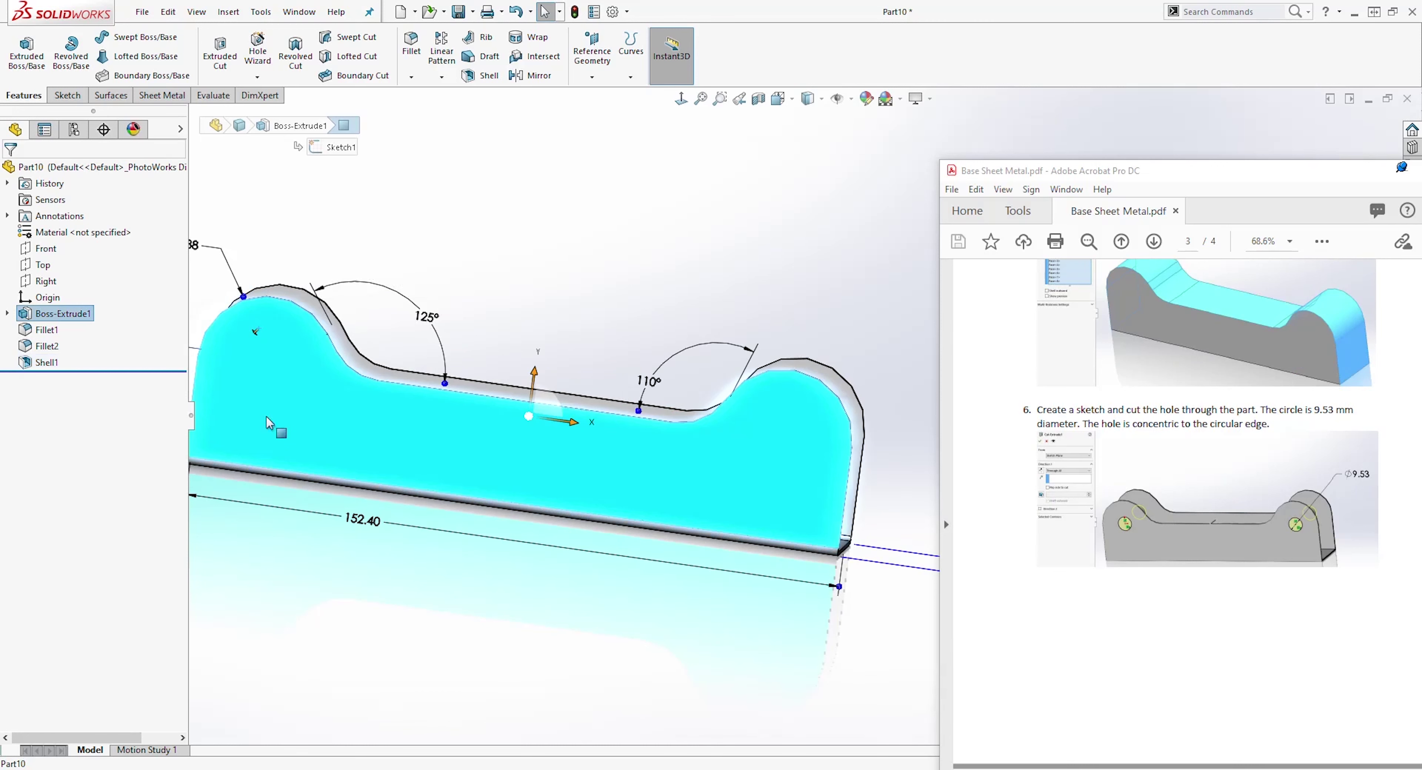
{"action": "left_click", "coordinate": [66, 96]}
{"action": "left_click", "coordinate": [20, 50]}
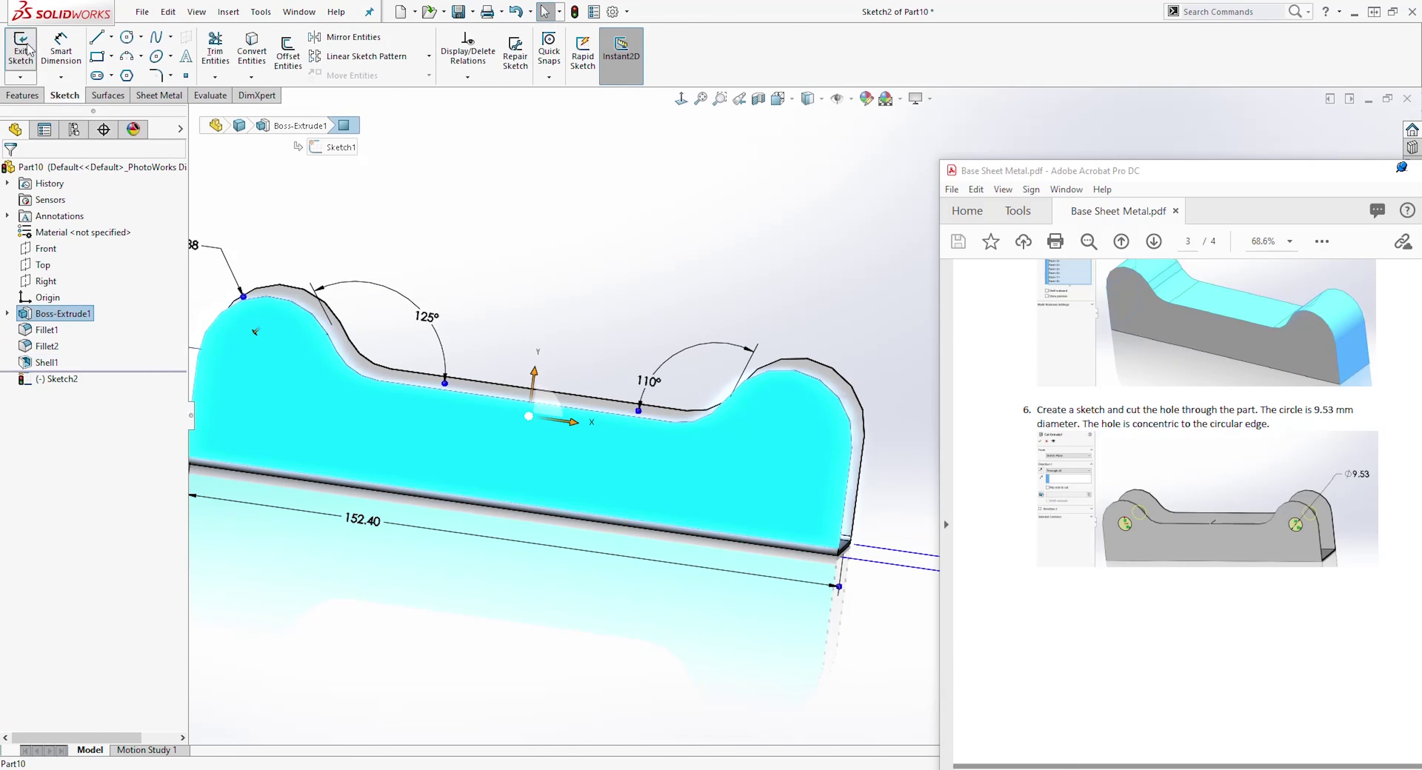
{"action": "left_click", "coordinate": [681, 99]}
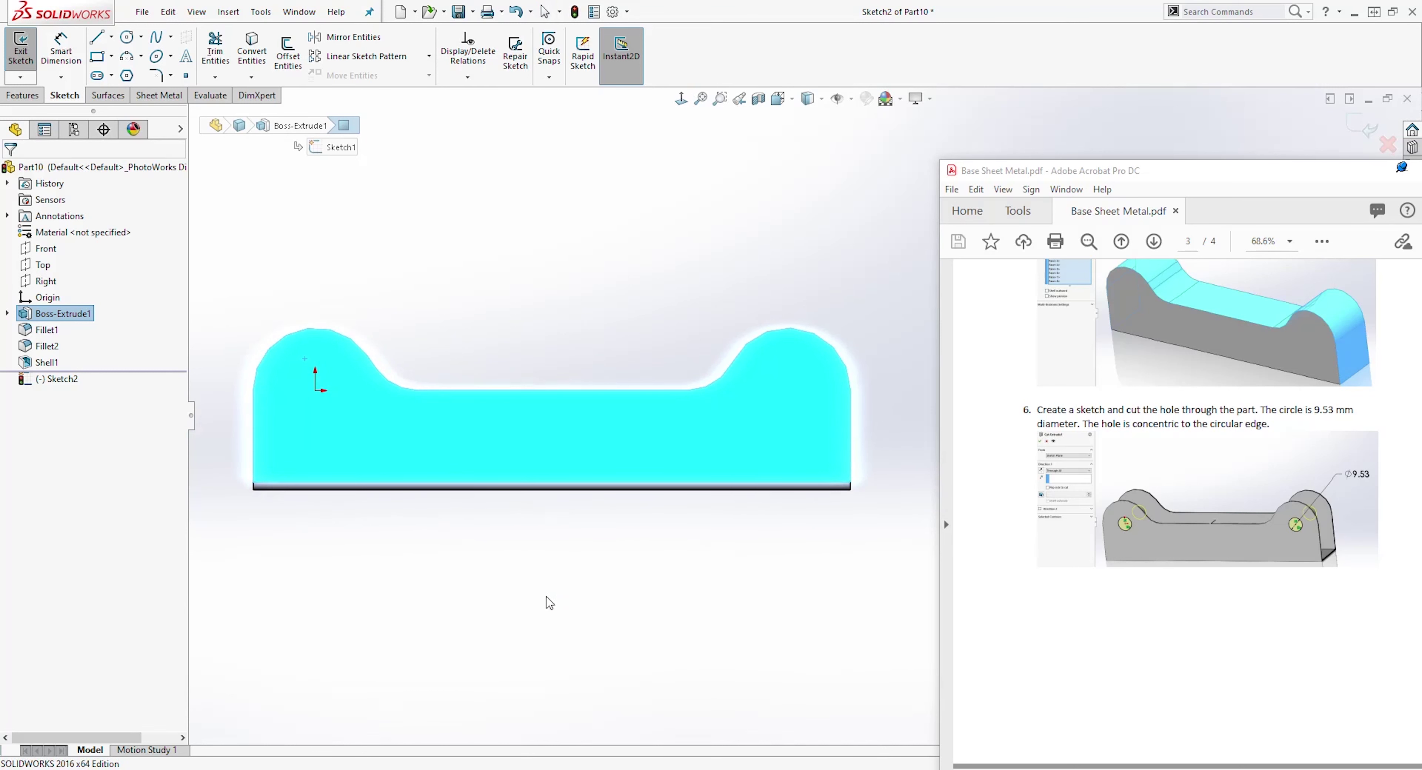
Step: Sketch a circle centred on the origin, inside the left rounded lobe
{"action": "left_click", "coordinate": [128, 37]}
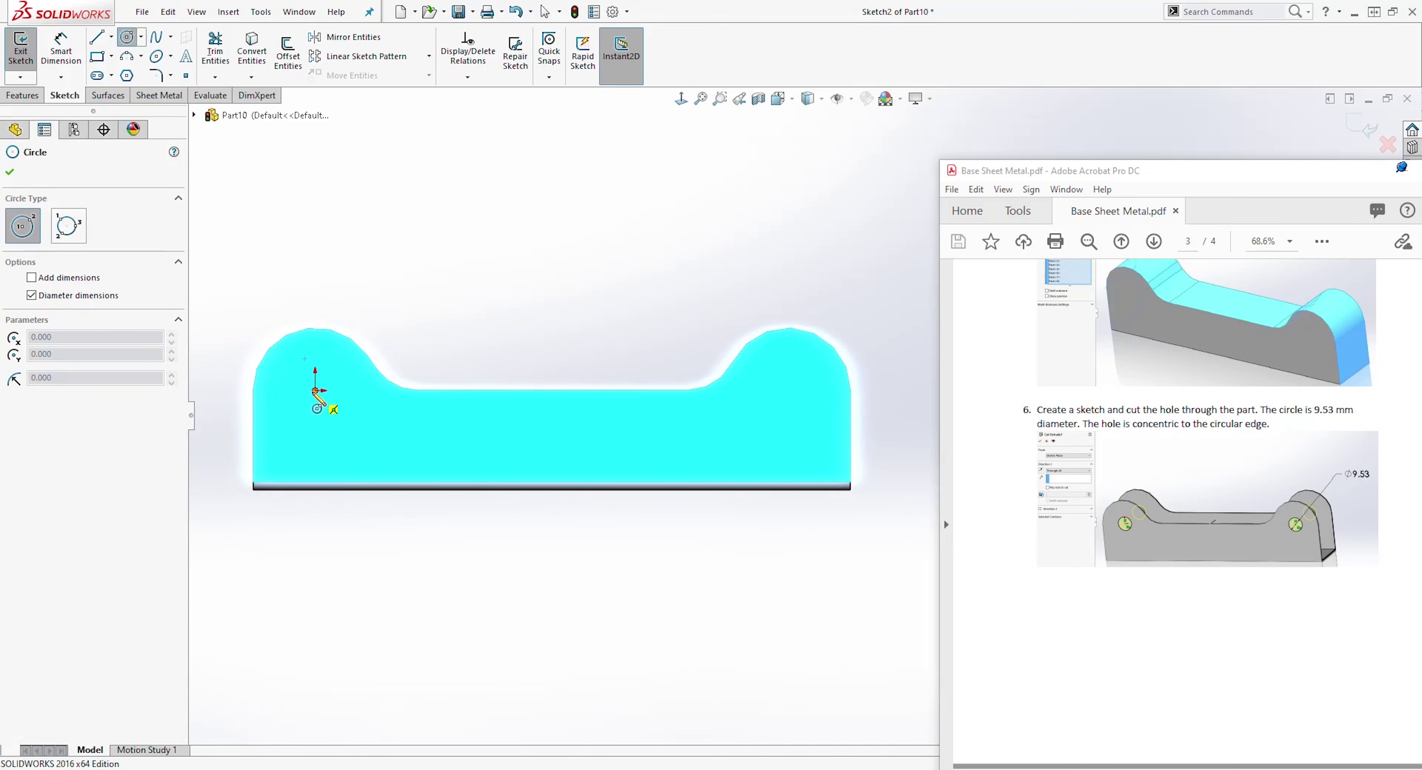
{"action": "key", "text": "Escape"}
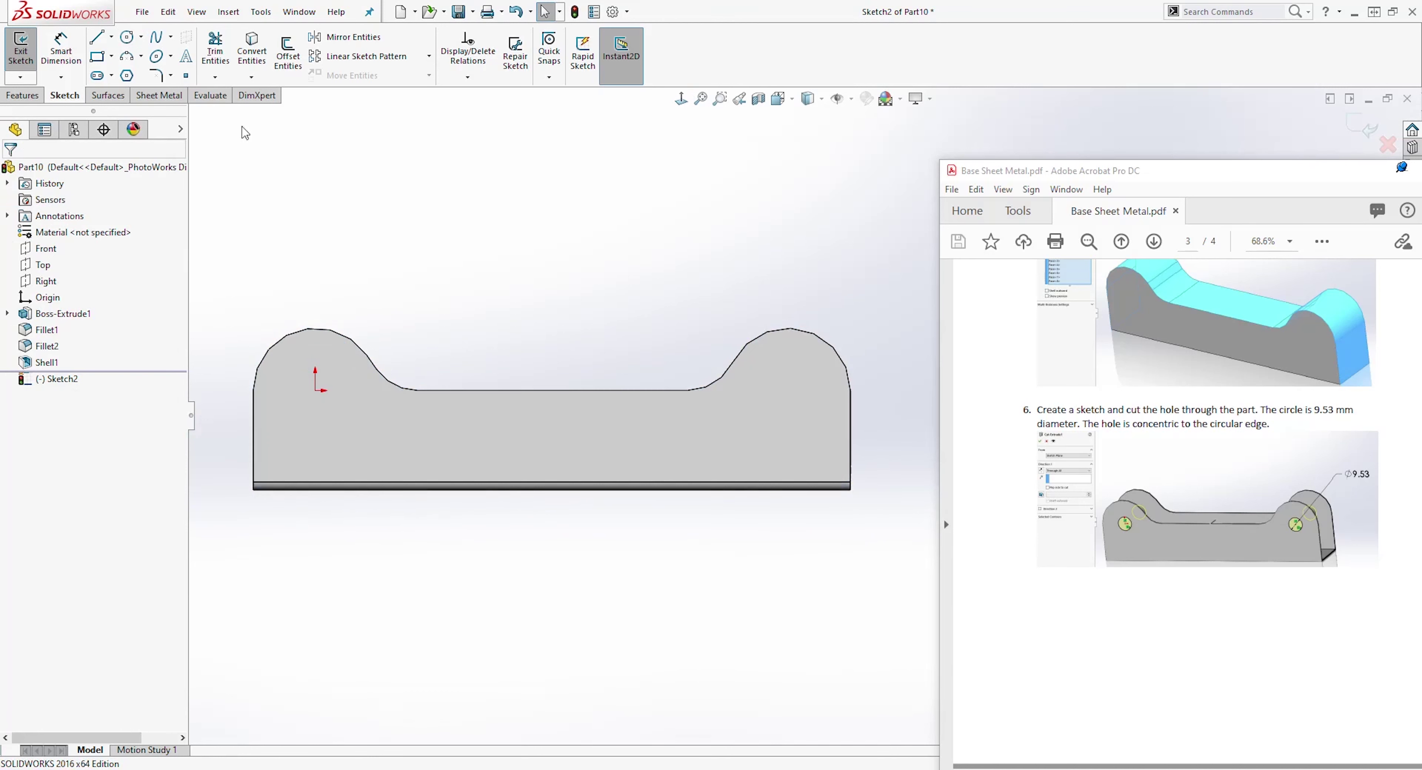
{"action": "left_click", "coordinate": [129, 38]}
{"action": "left_click", "coordinate": [315, 389]}
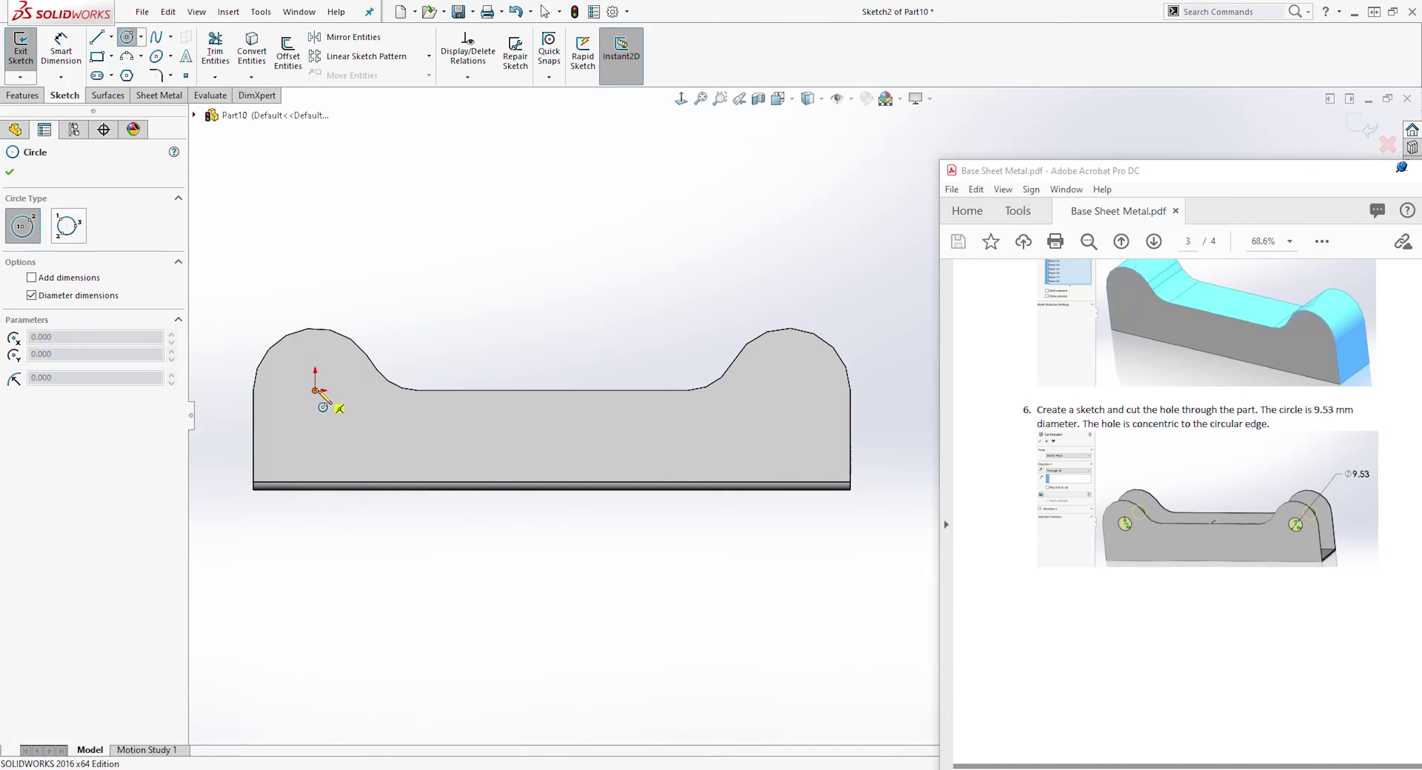
{"action": "left_click", "coordinate": [344, 381]}
{"action": "key", "text": "Escape"}
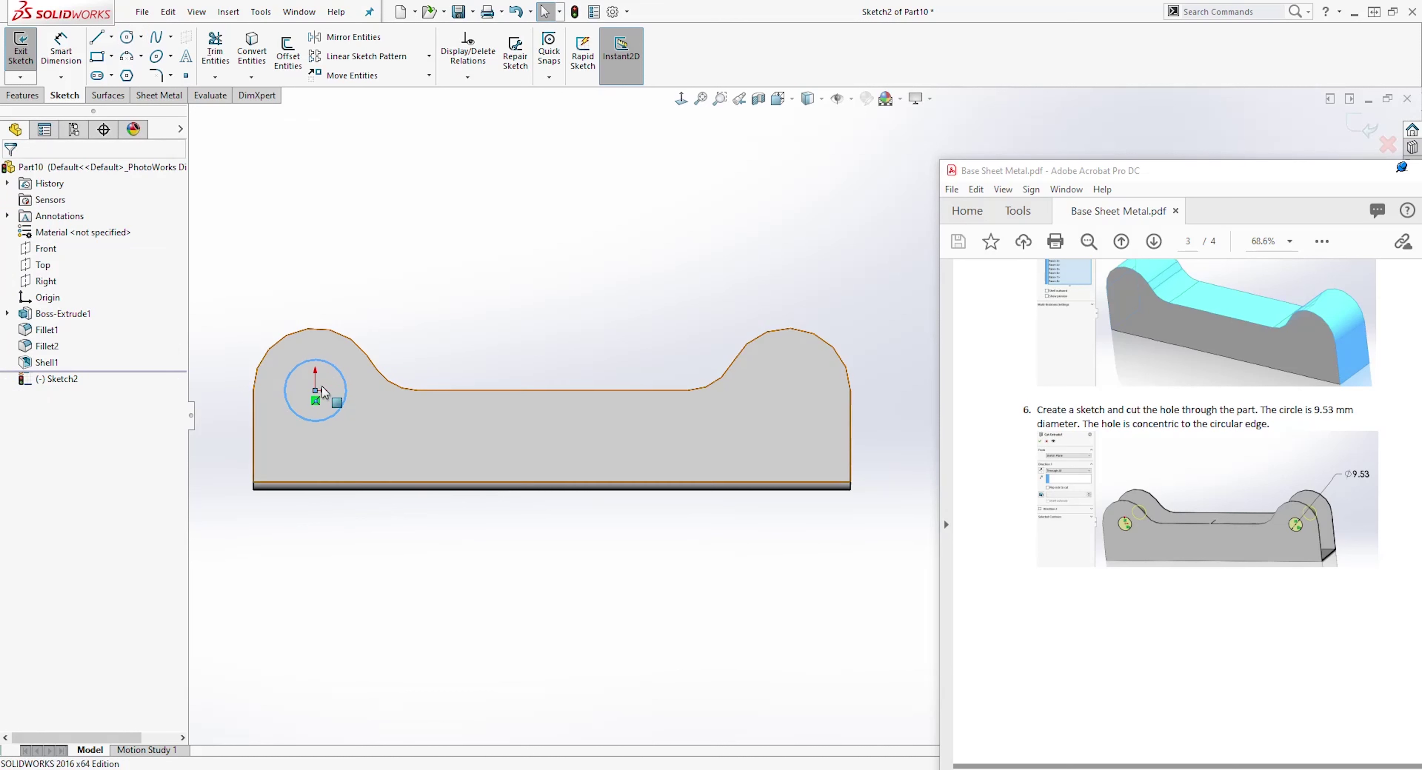
Step: Sketch a second circle with a radius of about 7.3 mm near the centre of the right rounded lobe
{"action": "left_click", "coordinate": [128, 38]}
{"action": "left_click", "coordinate": [787, 390]}
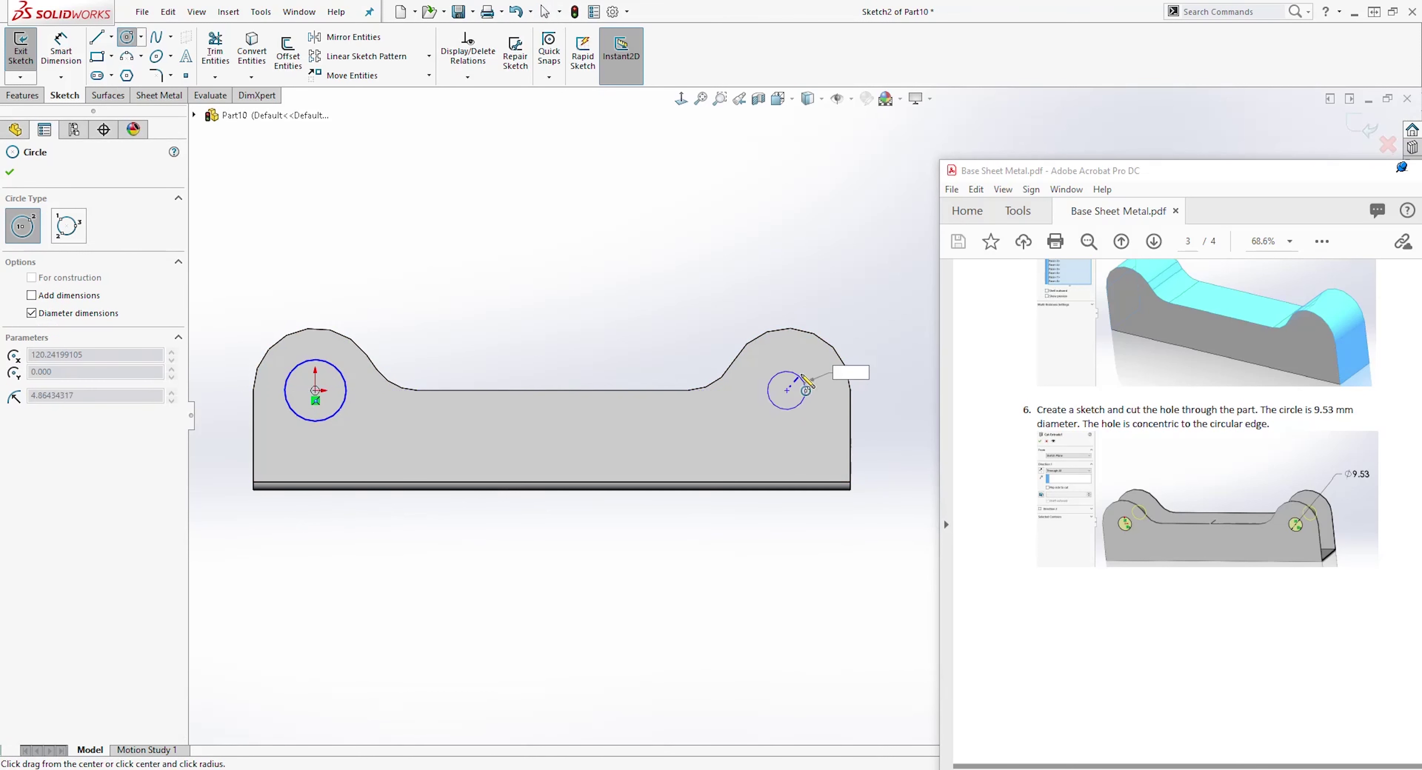
{"action": "left_click", "coordinate": [814, 393]}
{"action": "key", "text": "Escape"}
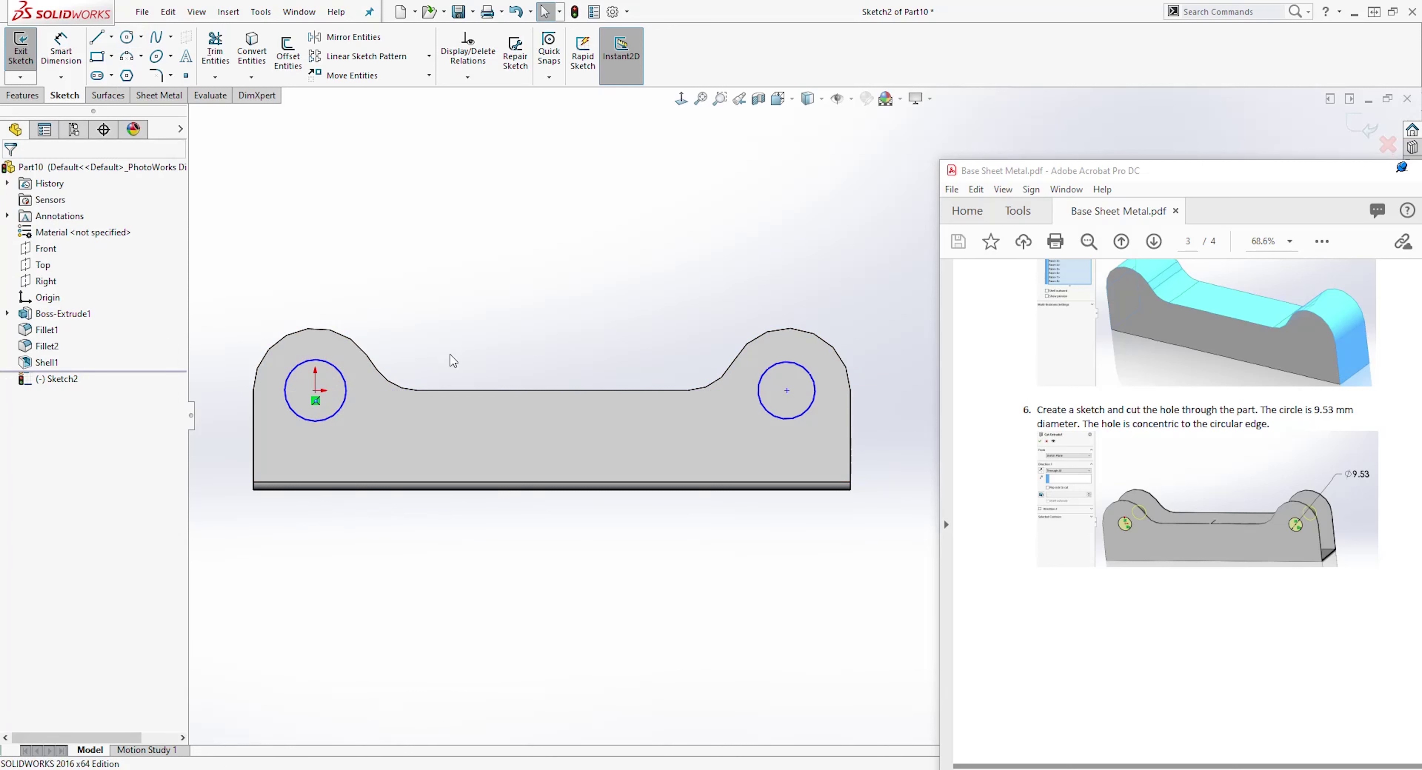
Step: Make the two sketched circles in the left and right lobes equal in size
{"action": "left_click", "coordinate": [343, 403]}
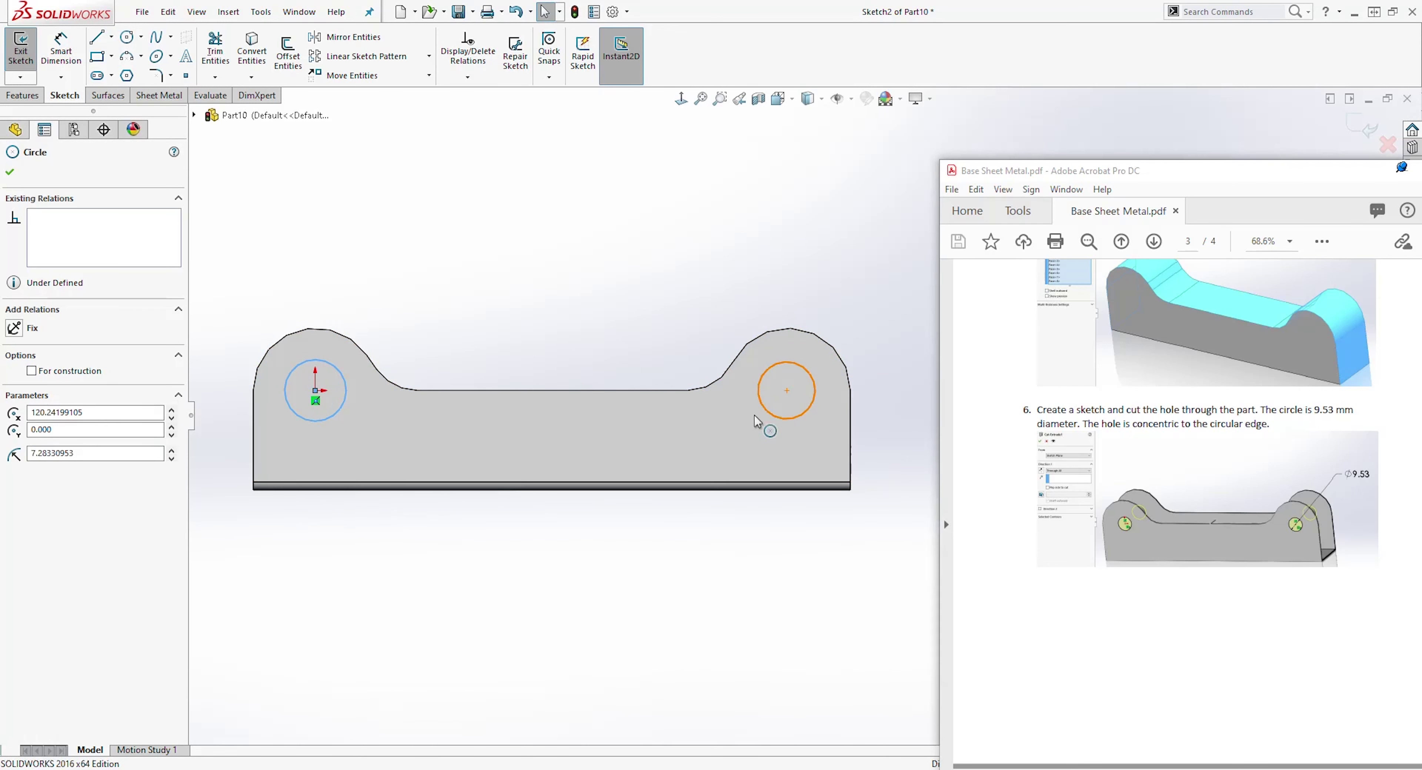
{"action": "left_click", "coordinate": [789, 421], "text": "ctrl"}
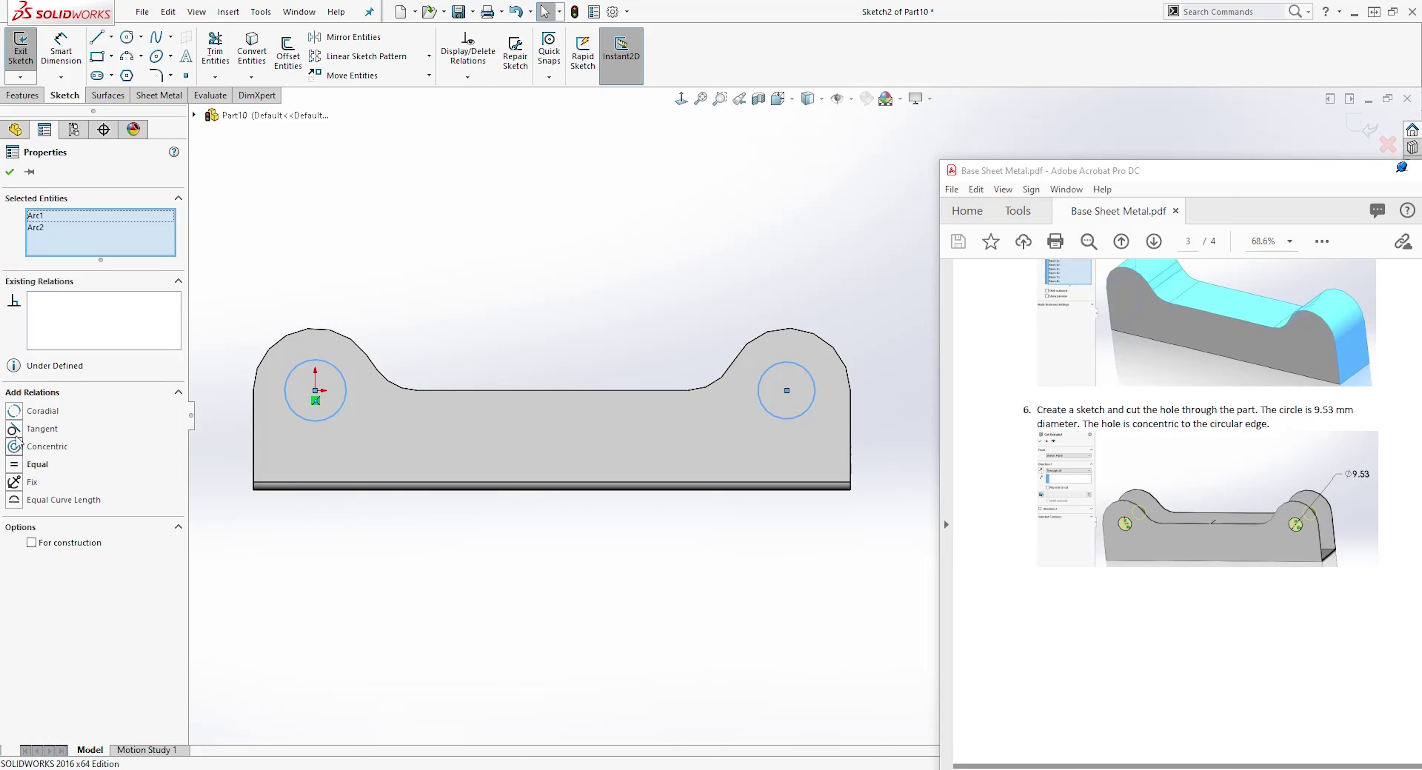
{"action": "left_click", "coordinate": [15, 465]}
{"action": "key", "text": "Escape"}
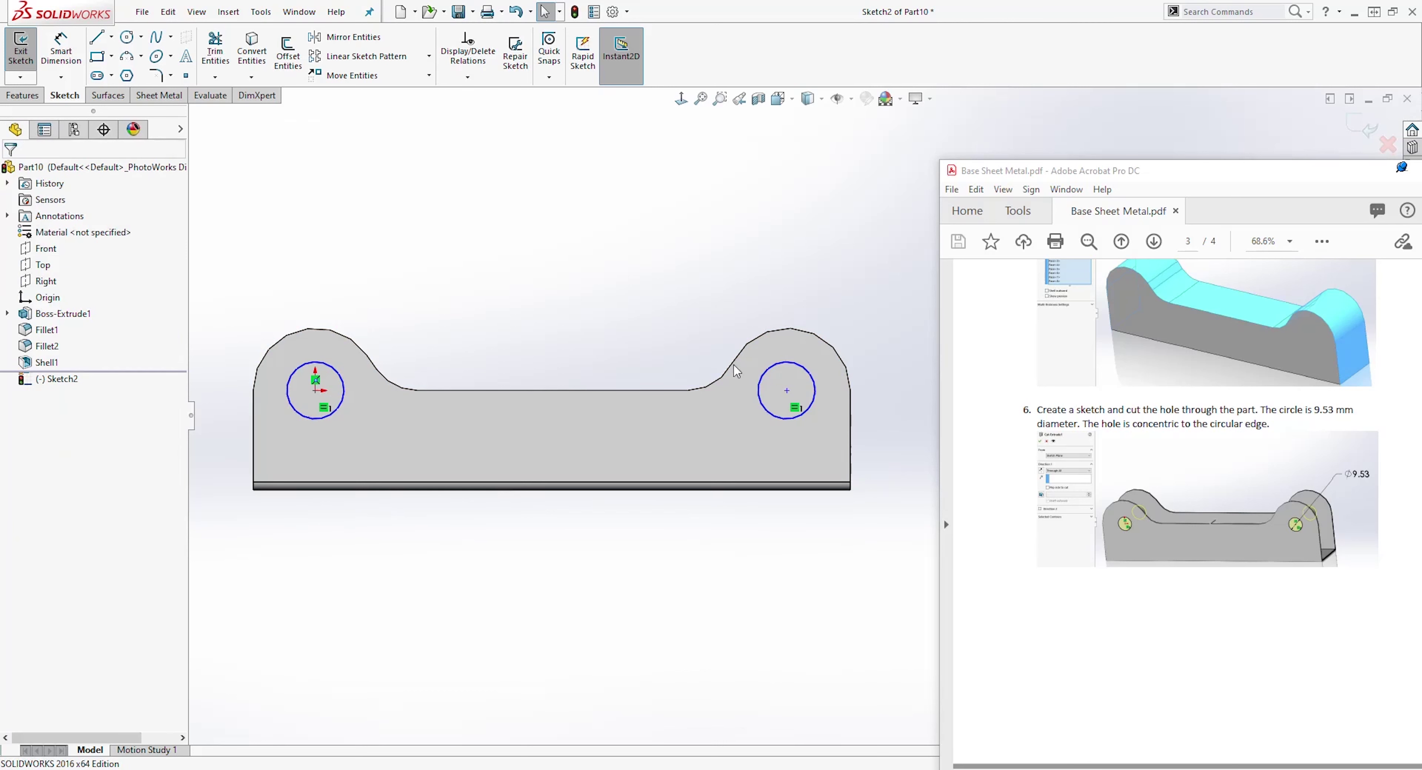
Step: Make the right circle concentric with the curved edge of the right lobe
{"action": "left_click", "coordinate": [782, 370]}
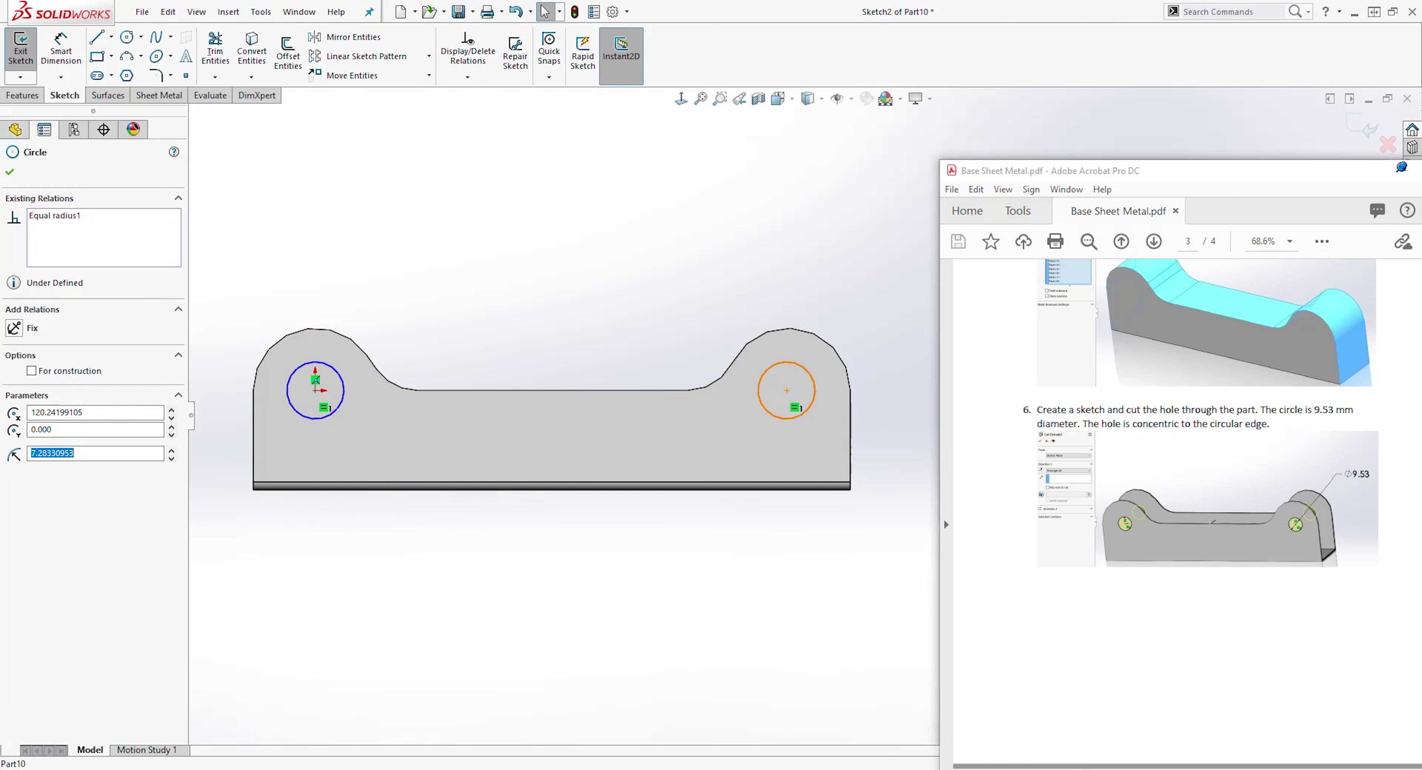
{"action": "left_click", "coordinate": [815, 335]}
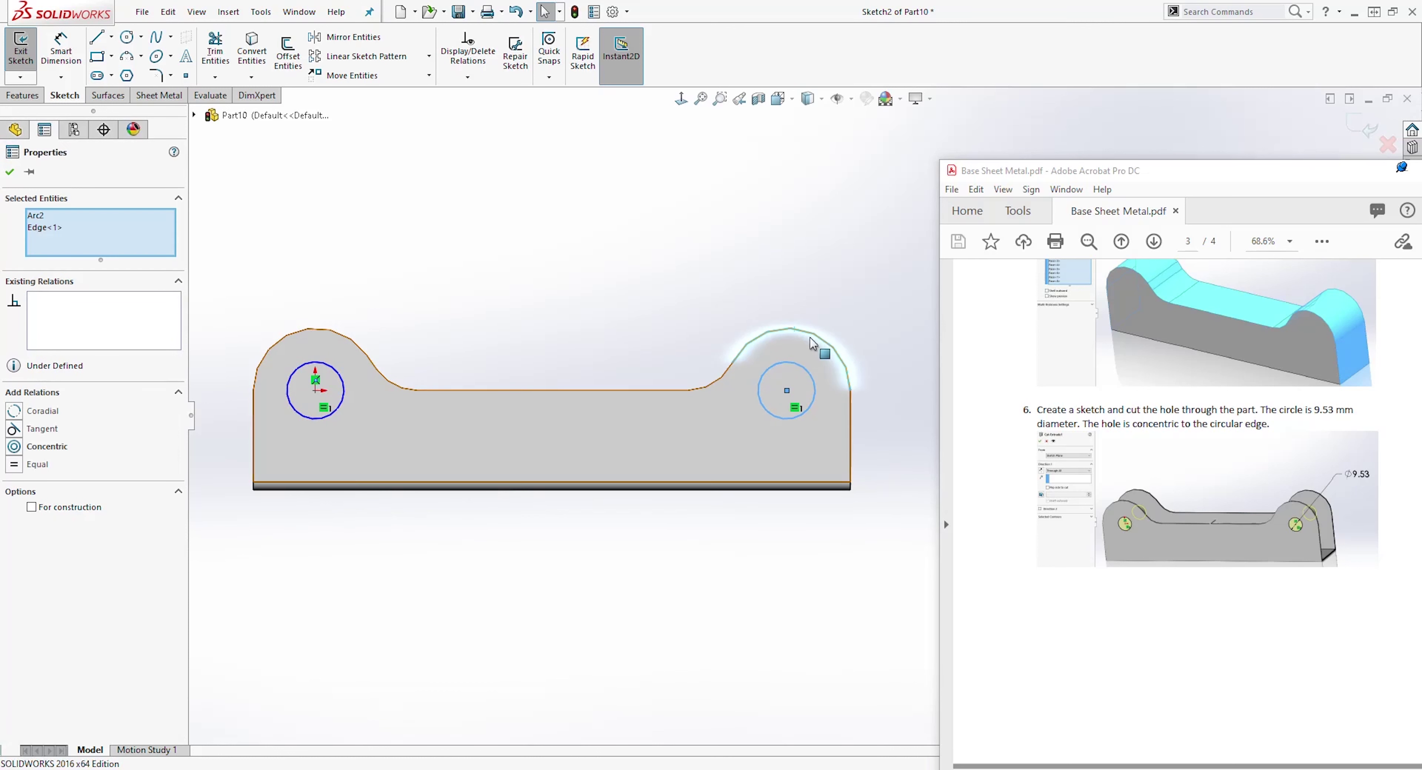
{"action": "left_click", "coordinate": [14, 447]}
{"action": "key", "text": "Escape"}
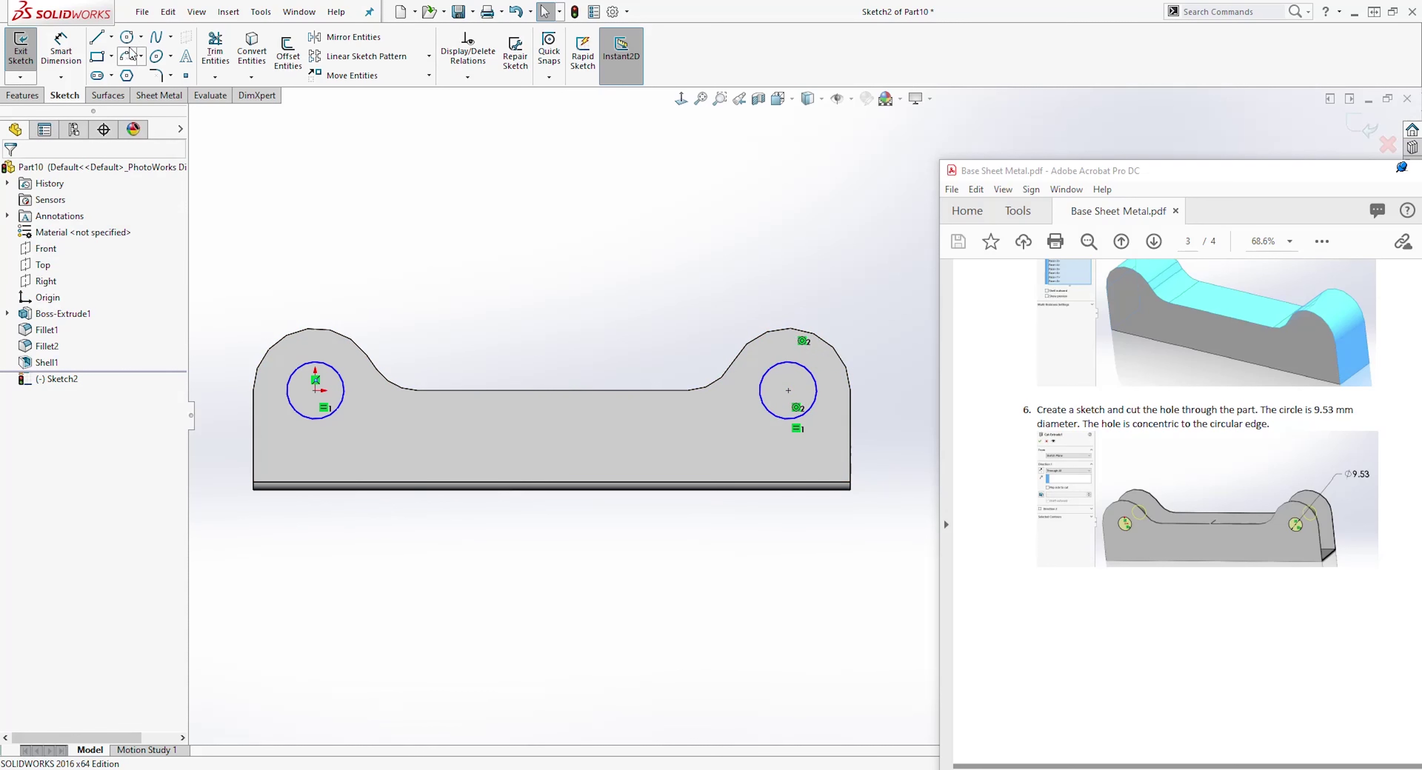
Step: Dimension the left circle with a diameter of 9.53 mm
{"action": "left_click", "coordinate": [61, 50]}
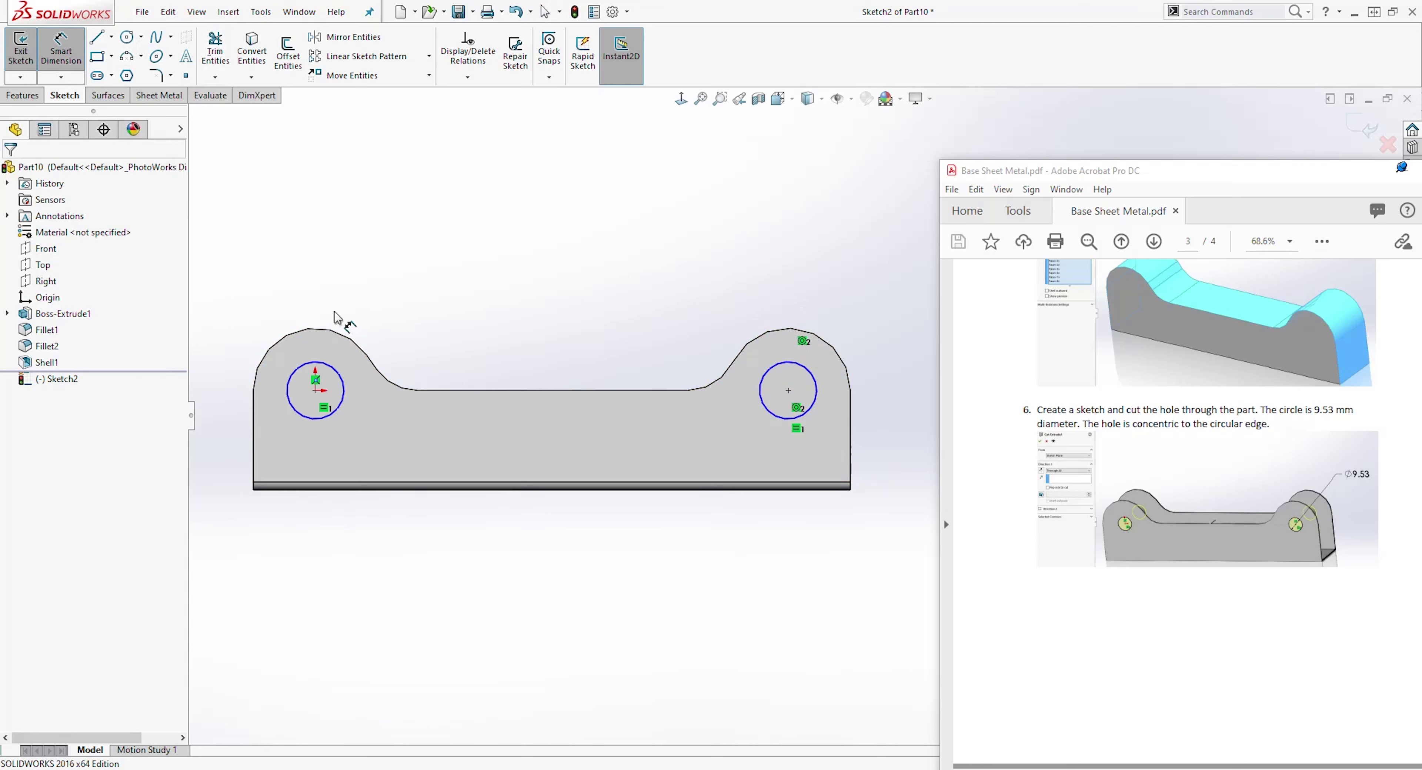
{"action": "left_click", "coordinate": [337, 370]}
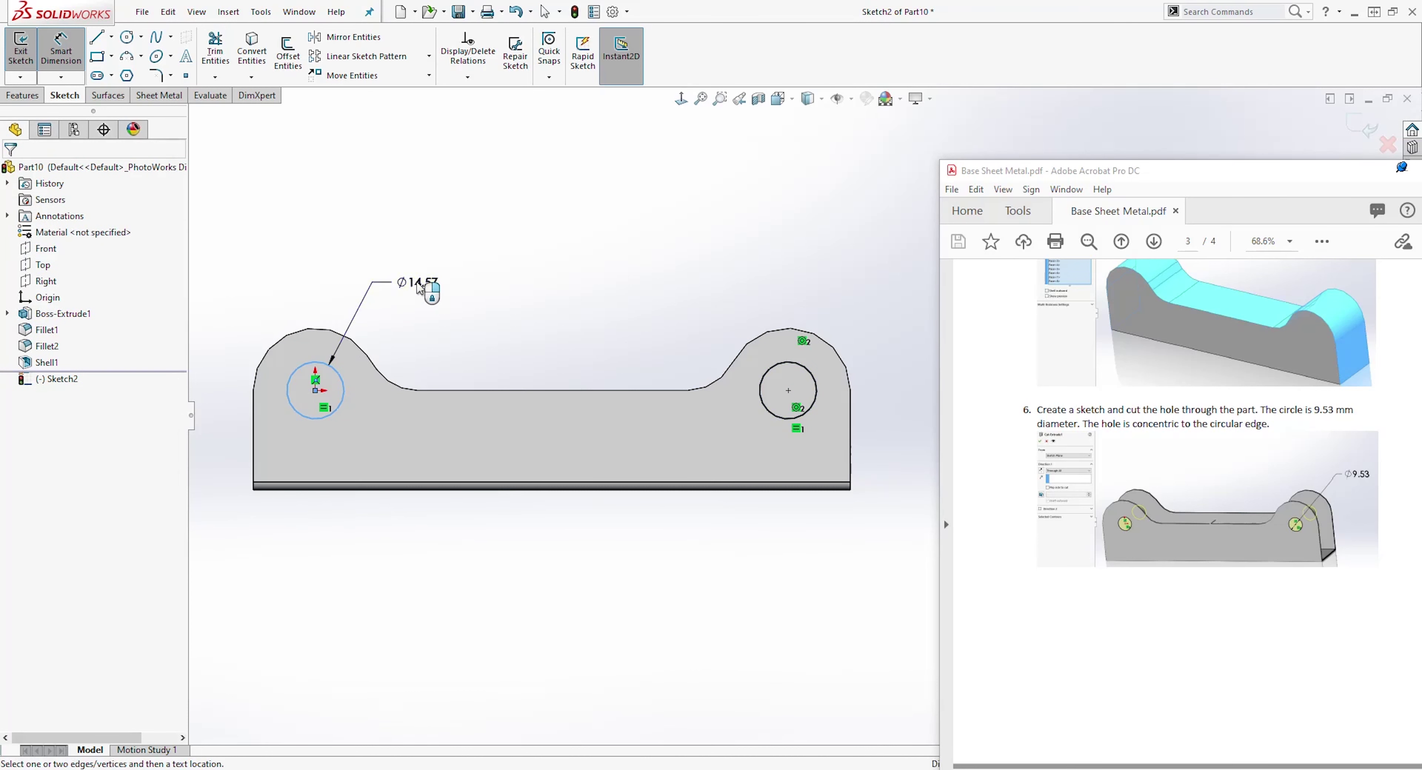
{"action": "left_click", "coordinate": [418, 288]}
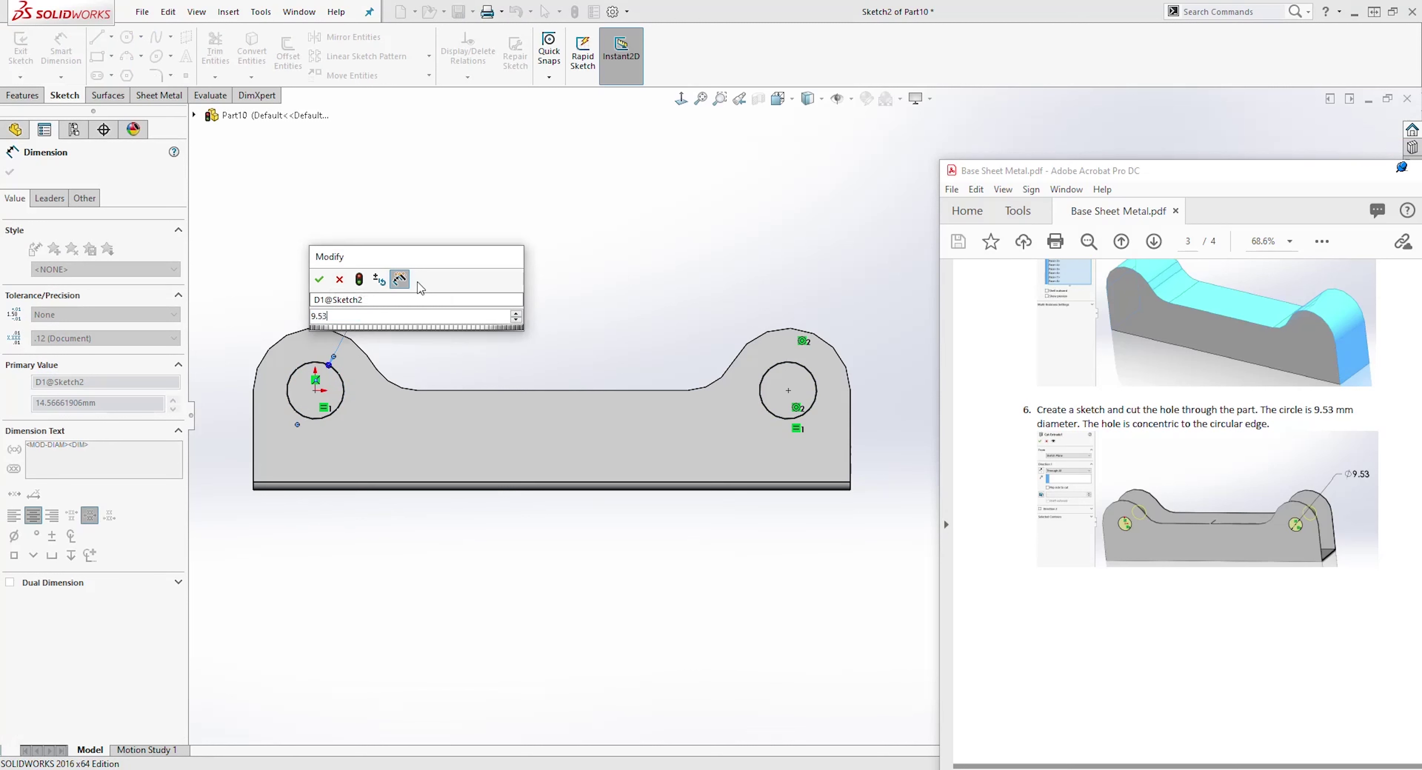
{"action": "key", "text": "Return"}
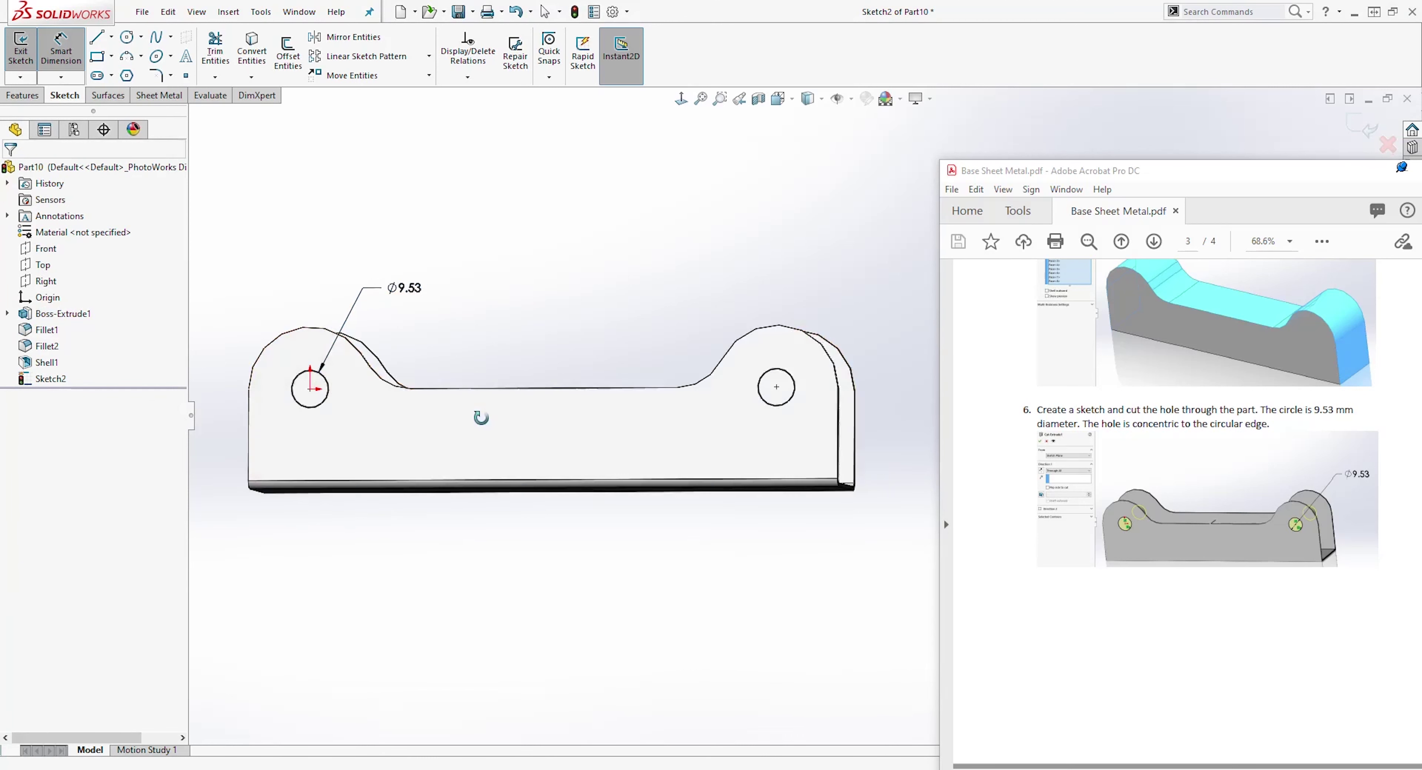
Step: Cut both circles through the whole part with an Extruded Cut set to Through All
{"action": "key", "text": "ctrl+7"}
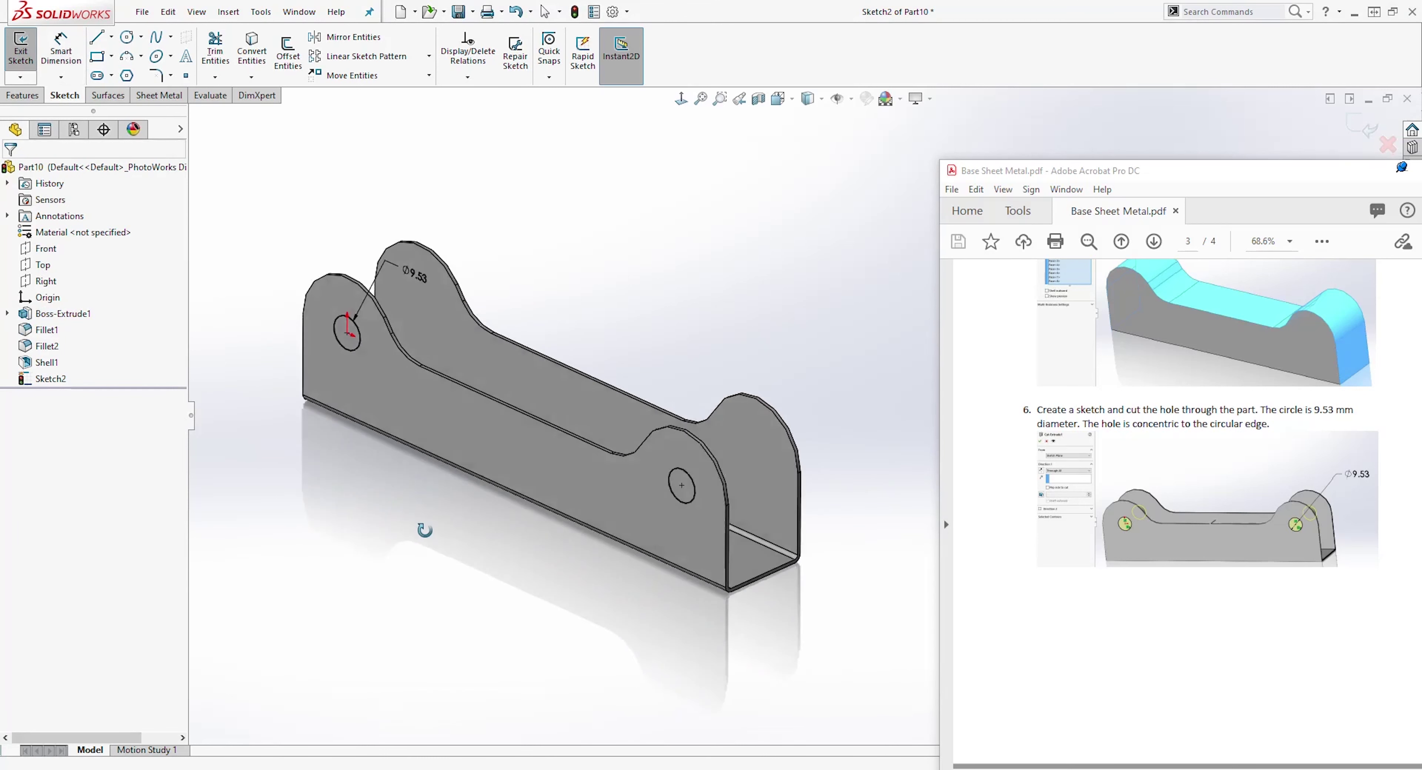
{"action": "left_click", "coordinate": [24, 97]}
{"action": "left_click", "coordinate": [219, 49]}
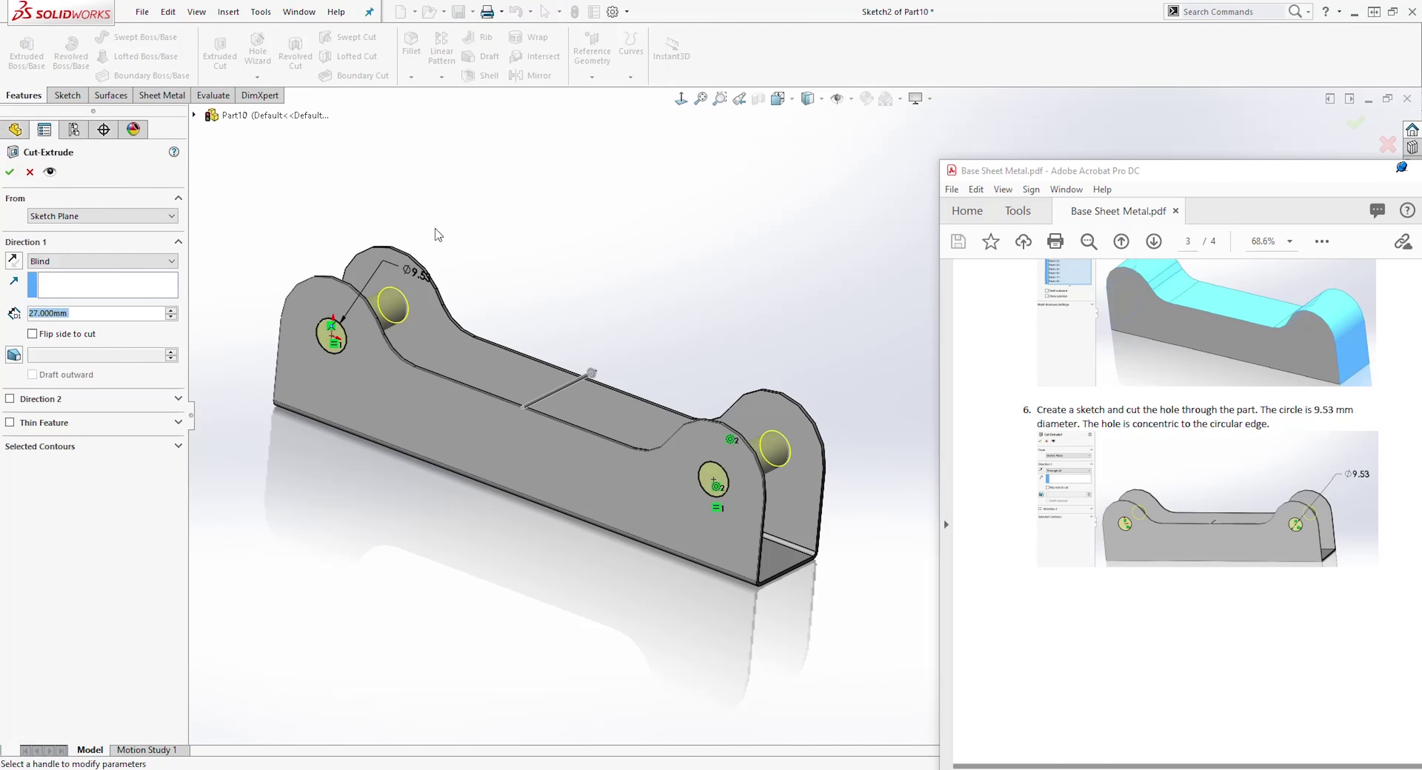
{"action": "left_click", "coordinate": [141, 262]}
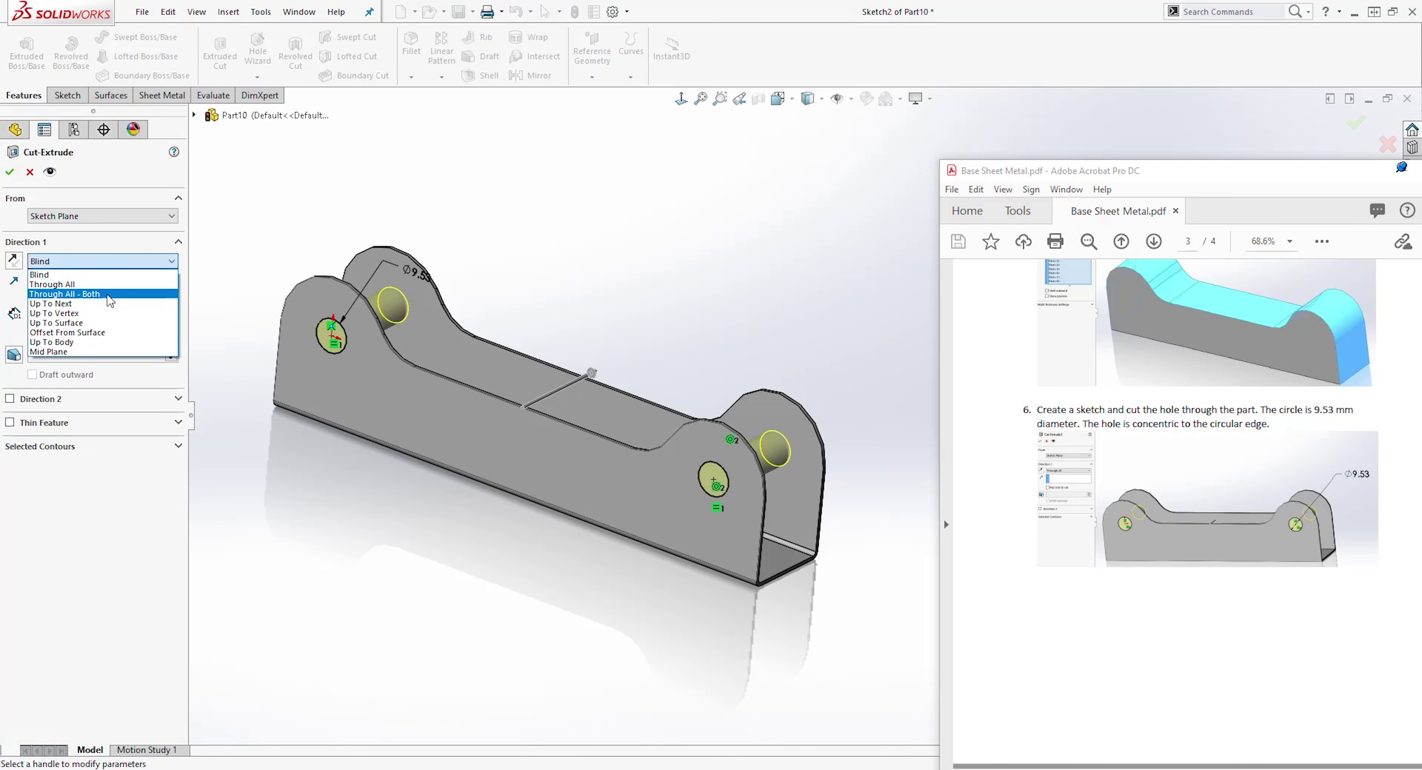
{"action": "left_click", "coordinate": [94, 289]}
{"action": "middle_click_drag", "start_coordinate": [430, 449], "coordinate": [474, 523]}
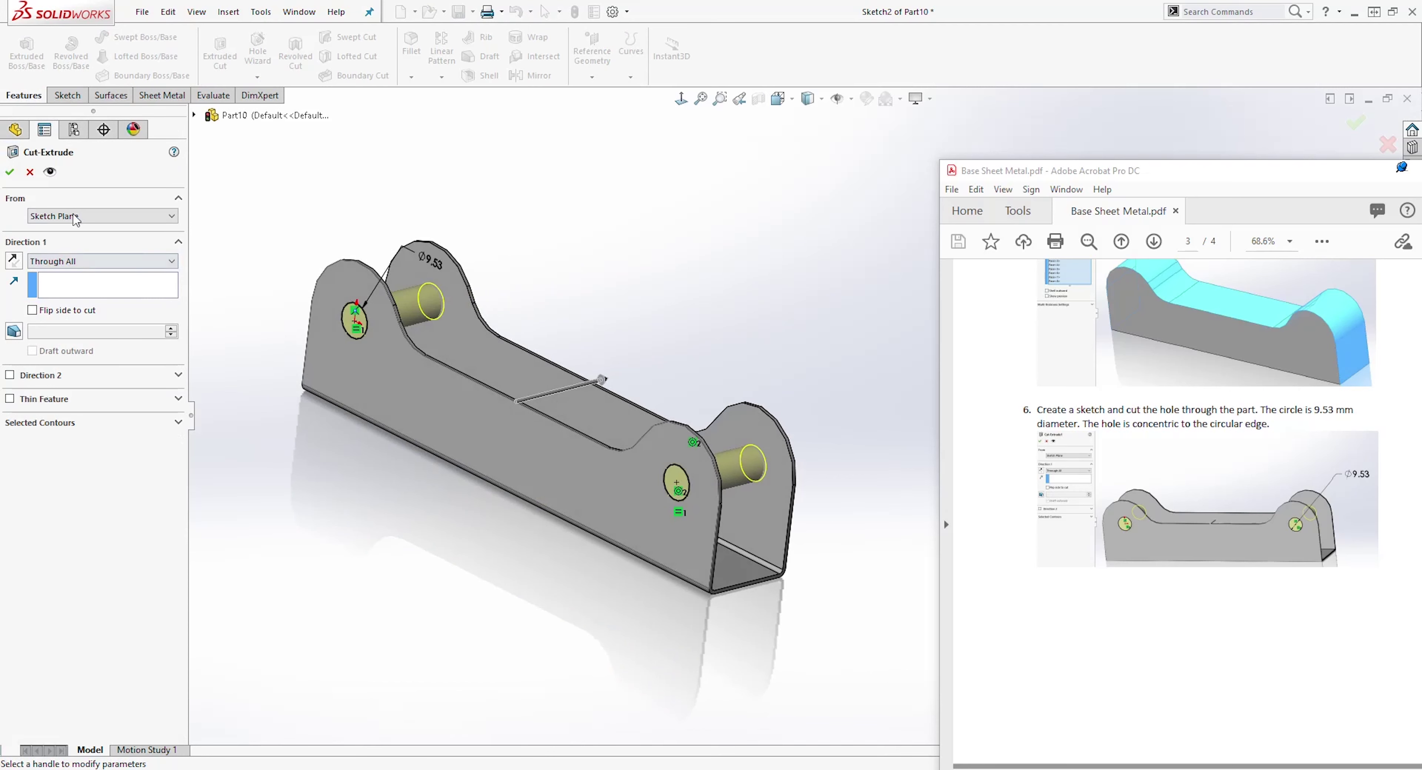
{"action": "left_click", "coordinate": [10, 173]}
{"action": "middle_click_drag", "start_coordinate": [607, 287], "coordinate": [719, 377]}
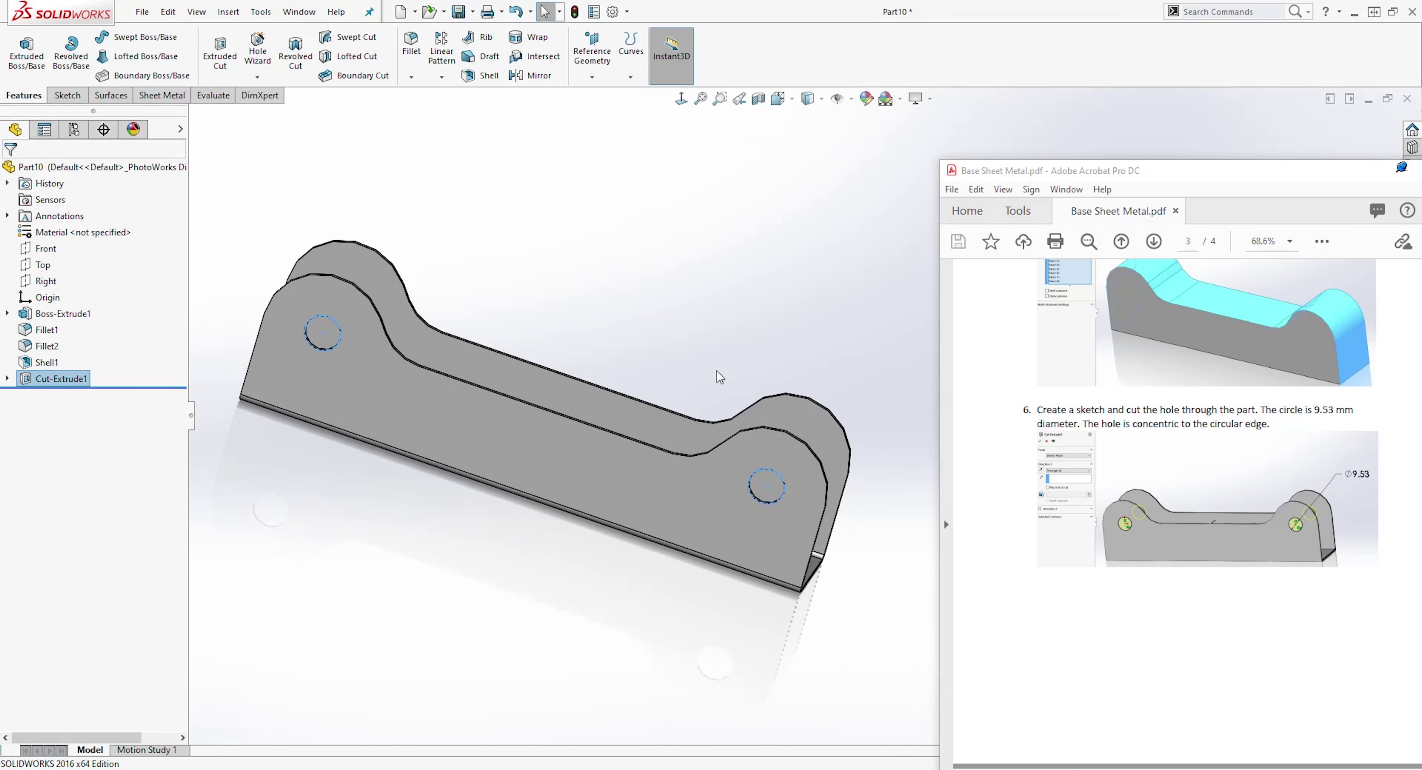
Step: Save the part on the Desktop under the name Base Sheet Metal
{"action": "left_click", "coordinate": [460, 13]}
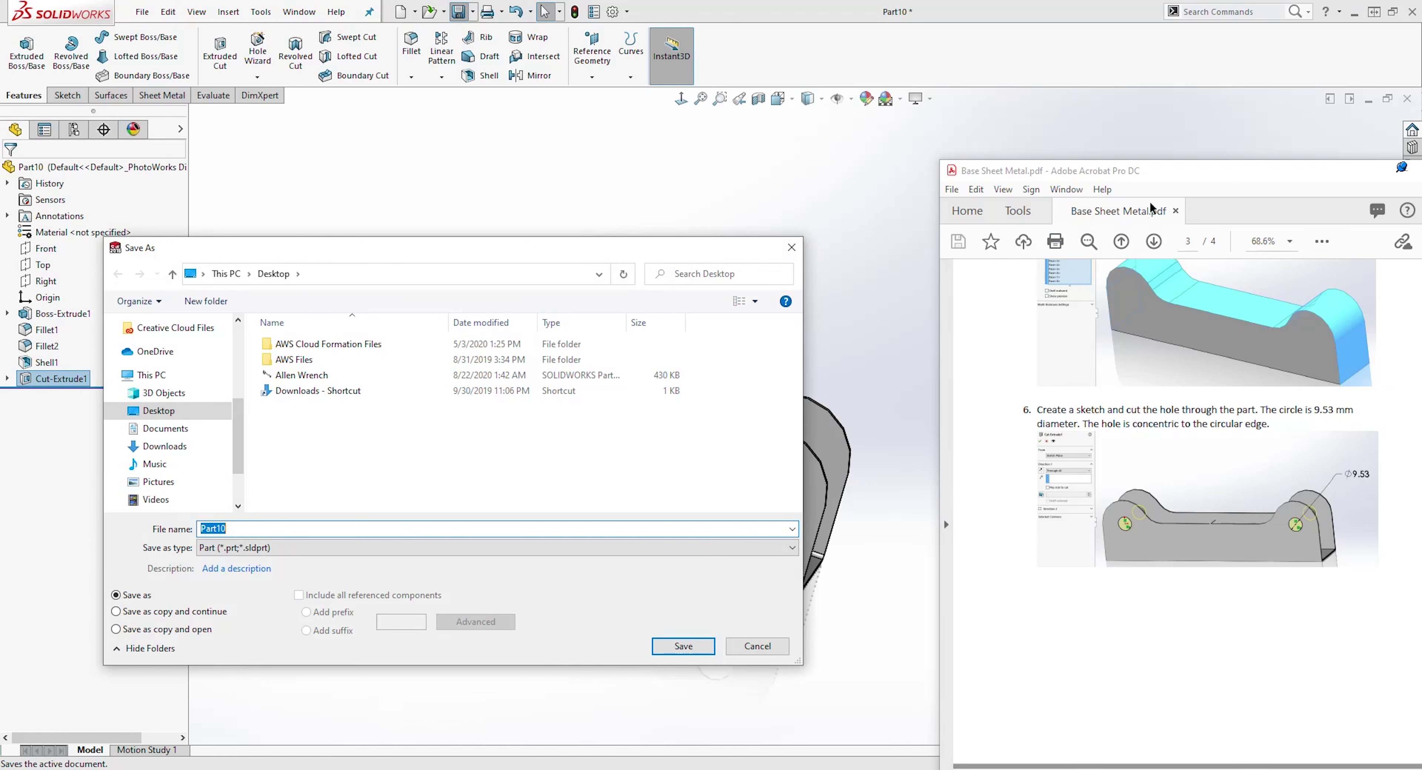
{"action": "key", "text": "ctrl+v"}
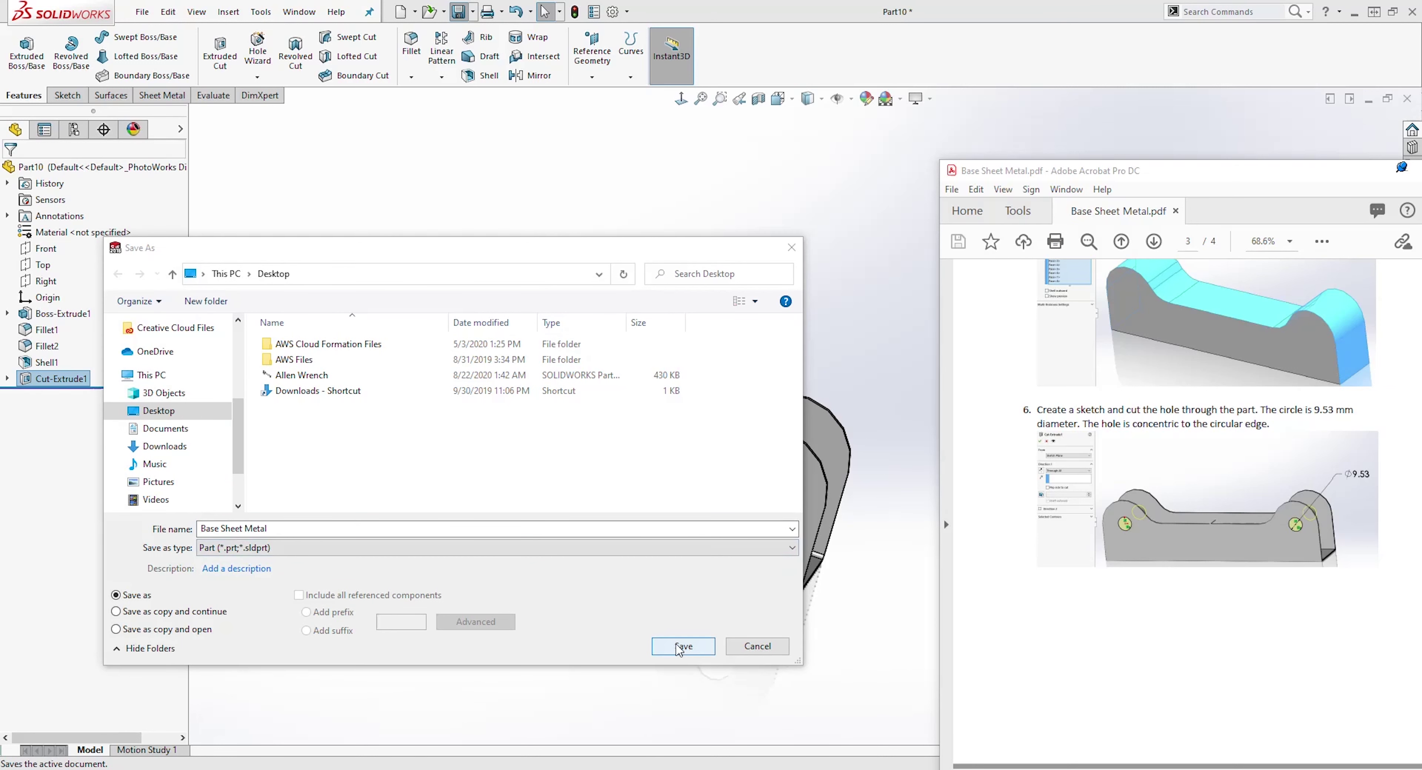
{"action": "left_click", "coordinate": [681, 646]}
{"action": "middle_click_drag", "start_coordinate": [452, 510], "coordinate": [812, 478]}
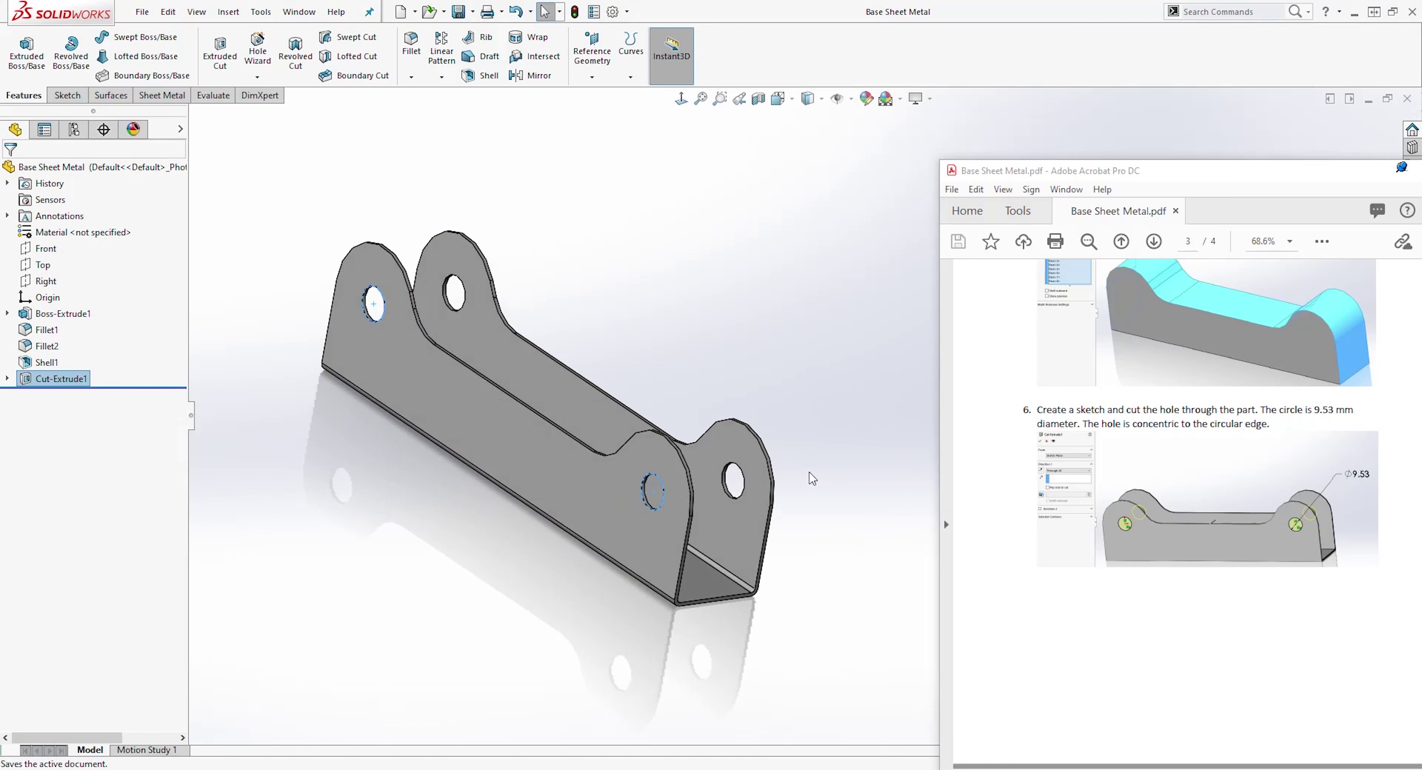
Step: Examine the Pin and Washer drawings on page 4 of the PDF instructions
{"action": "scroll", "coordinate": [1194, 473], "scroll_direction": "down", "scroll_amount": 6}
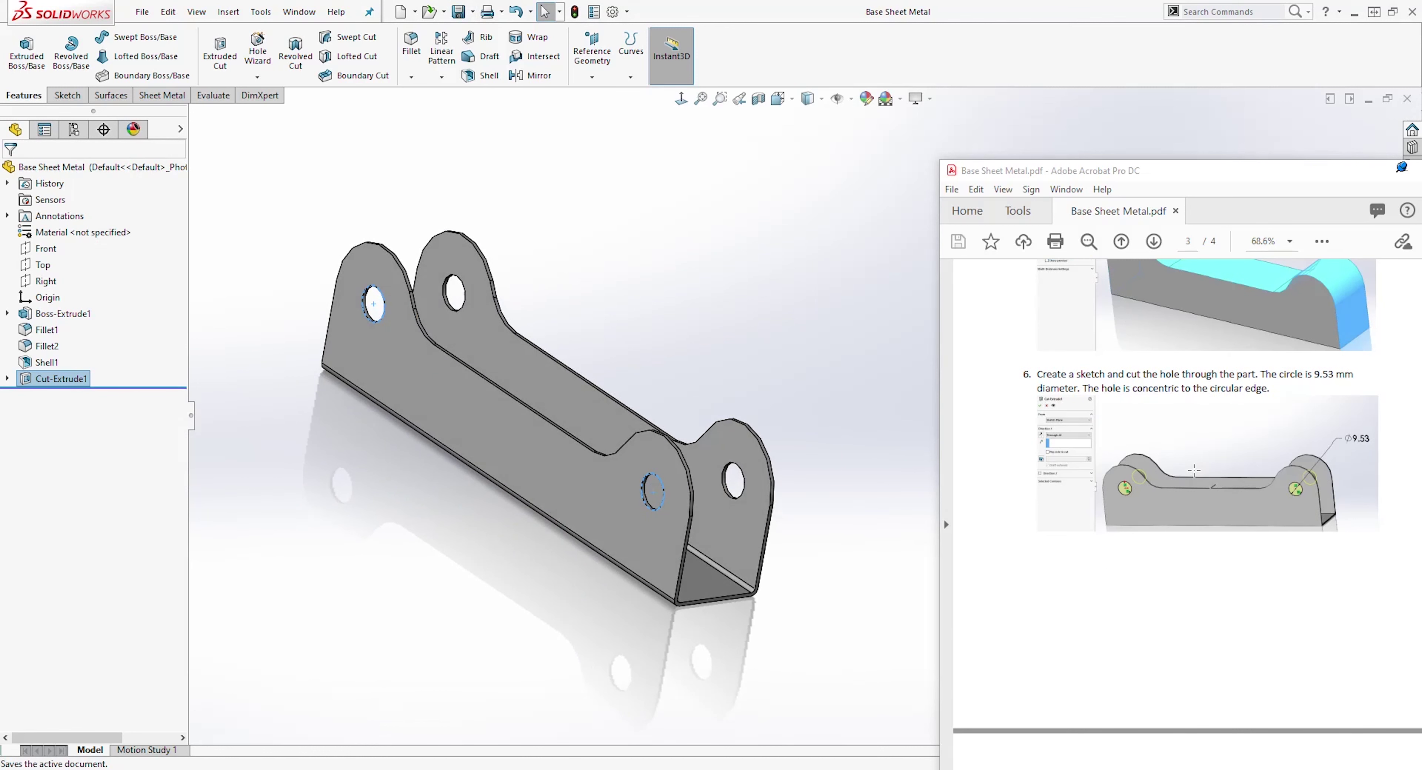
{"action": "scroll", "coordinate": [1195, 475], "scroll_direction": "down", "scroll_amount": 2}
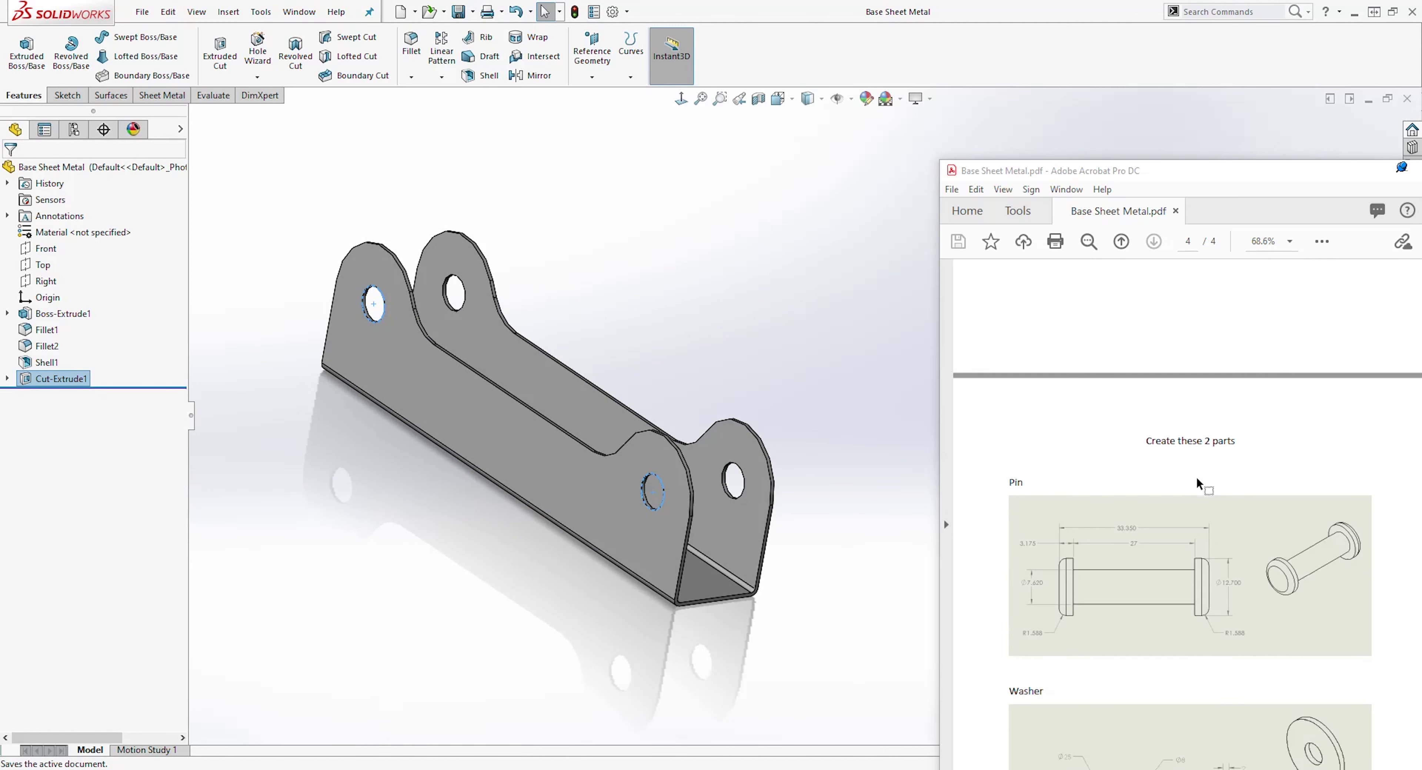
{"action": "scroll", "coordinate": [1181, 448], "scroll_direction": "up", "scroll_amount": 6}
{"action": "scroll", "coordinate": [1179, 436], "scroll_direction": "down", "scroll_amount": 4}
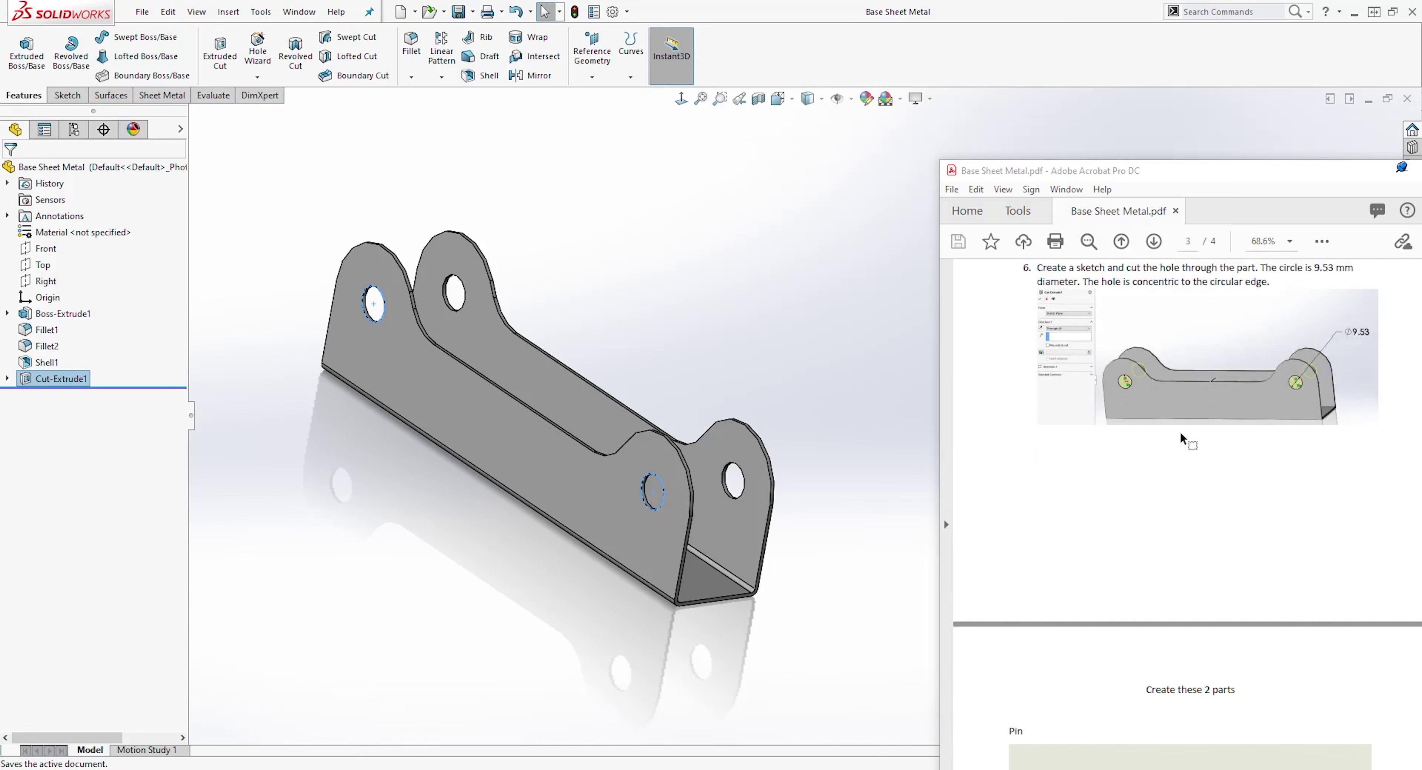
{"action": "scroll", "coordinate": [1180, 436], "scroll_direction": "down", "scroll_amount": 6}
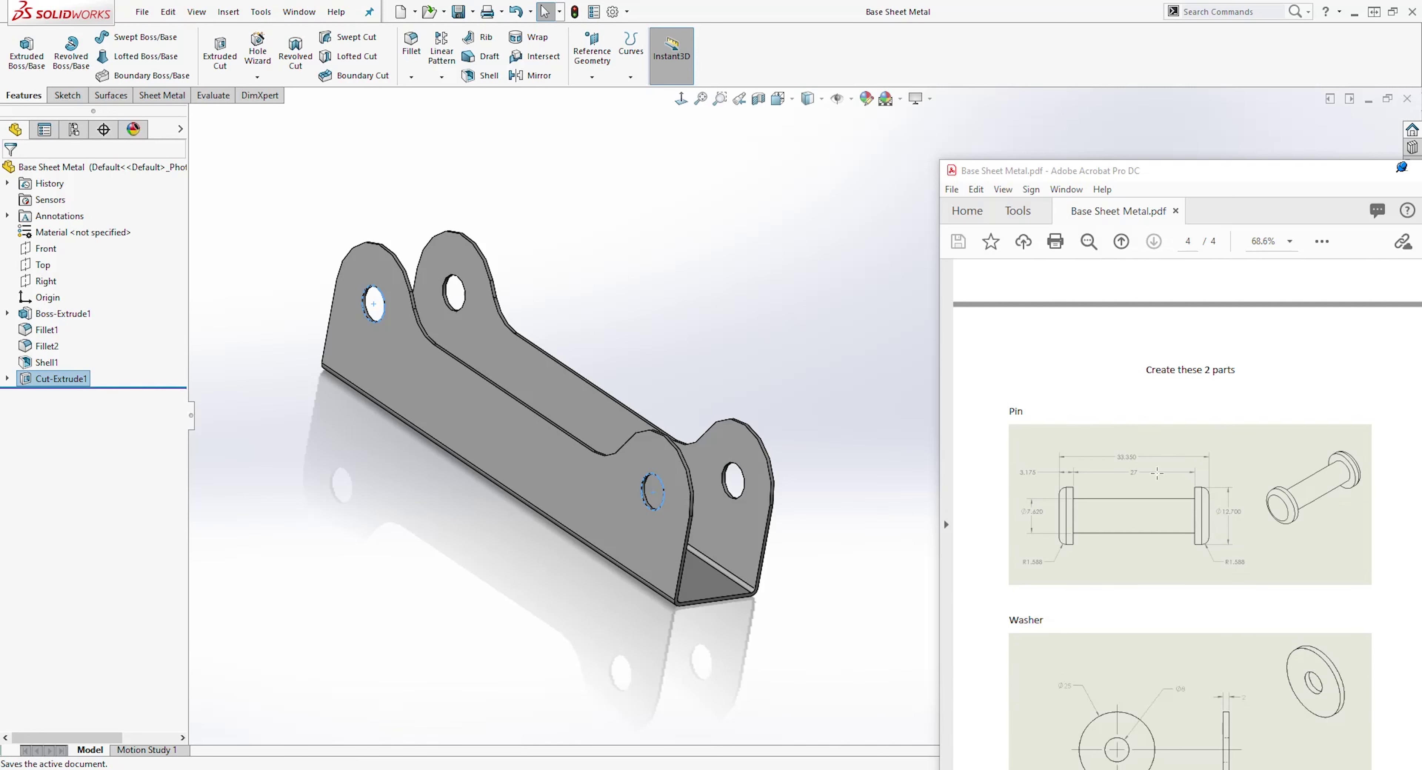
{"action": "scroll", "coordinate": [1168, 532], "scroll_direction": "down", "scroll_amount": 3}
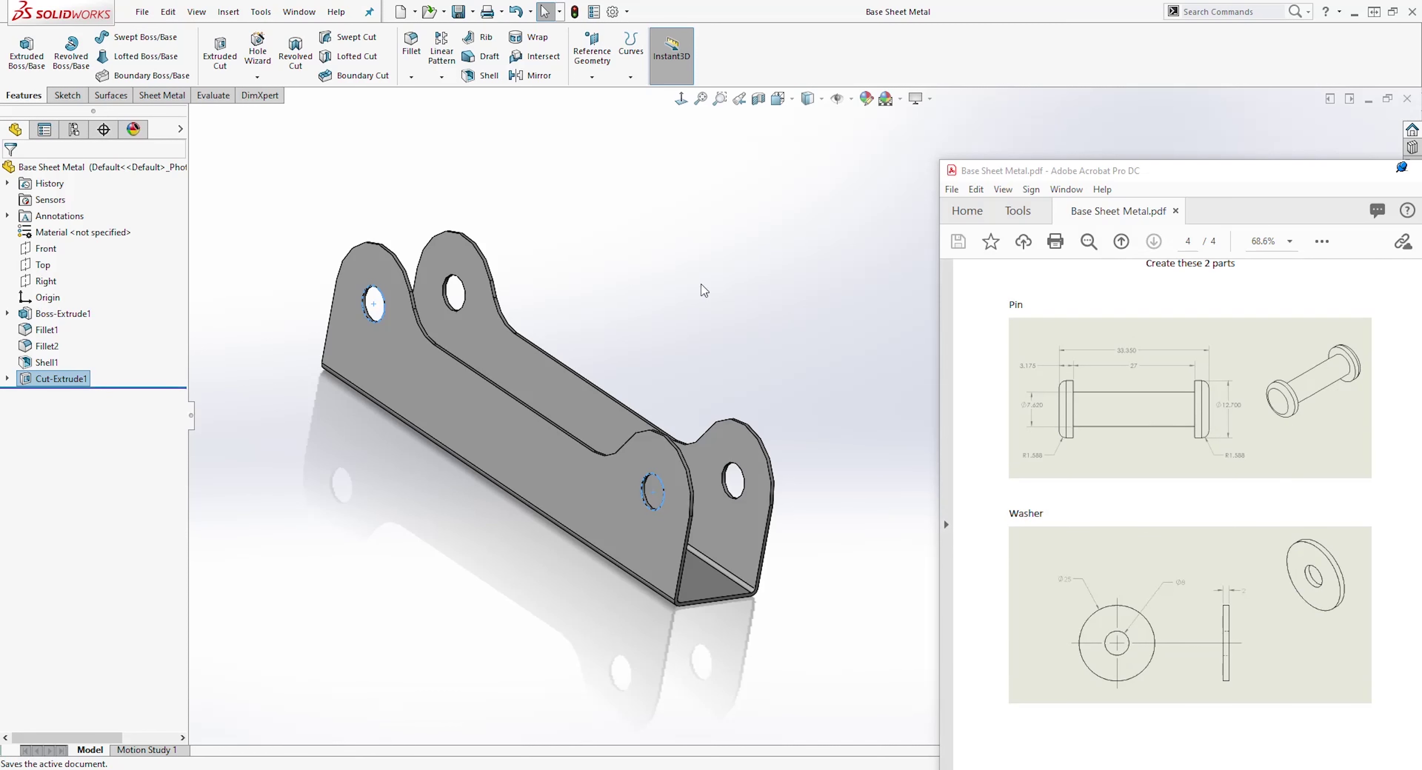
Step: Create a new part document and set its unit system to MMGS (millimeter, gram, second)
{"action": "left_click", "coordinate": [401, 11]}
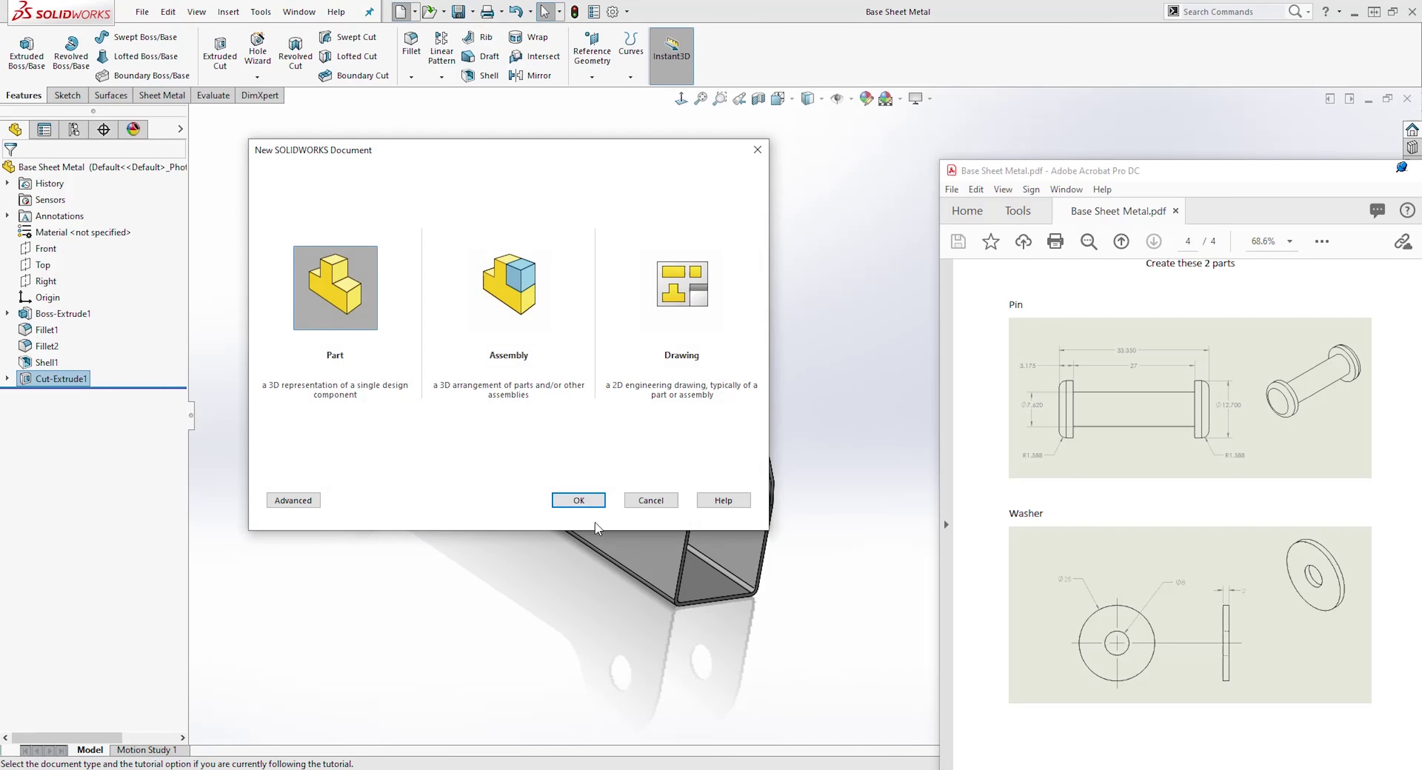
{"action": "left_click", "coordinate": [577, 500]}
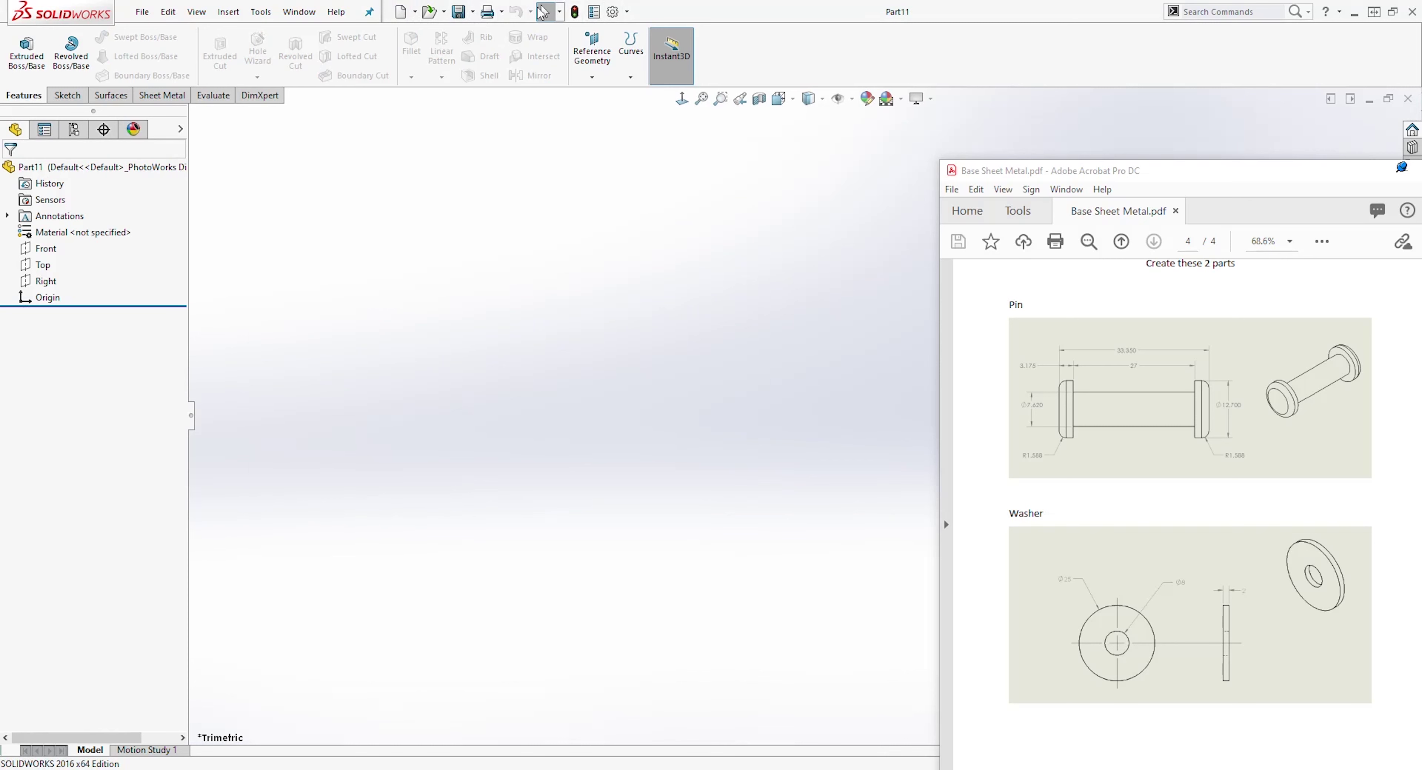
{"action": "left_click", "coordinate": [613, 11]}
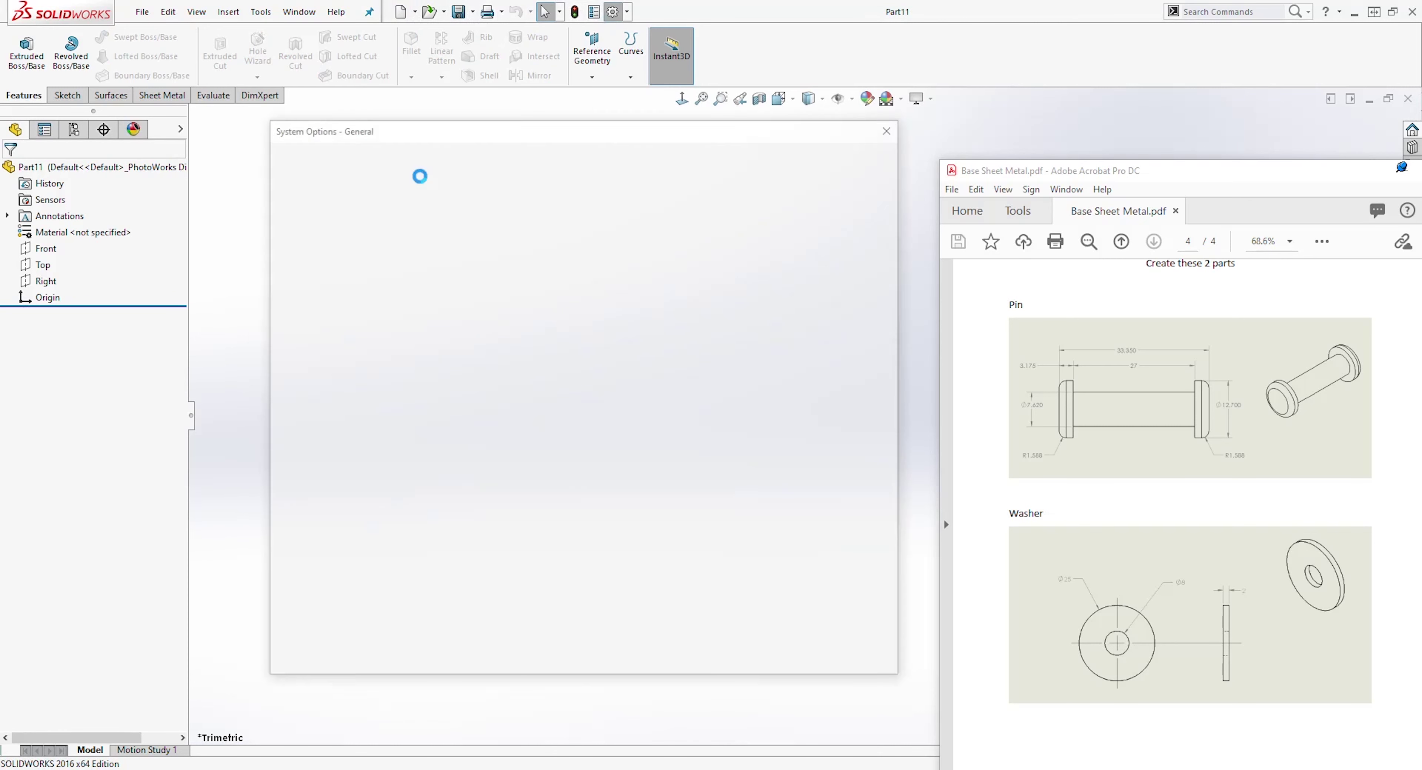
{"action": "left_click", "coordinate": [367, 160]}
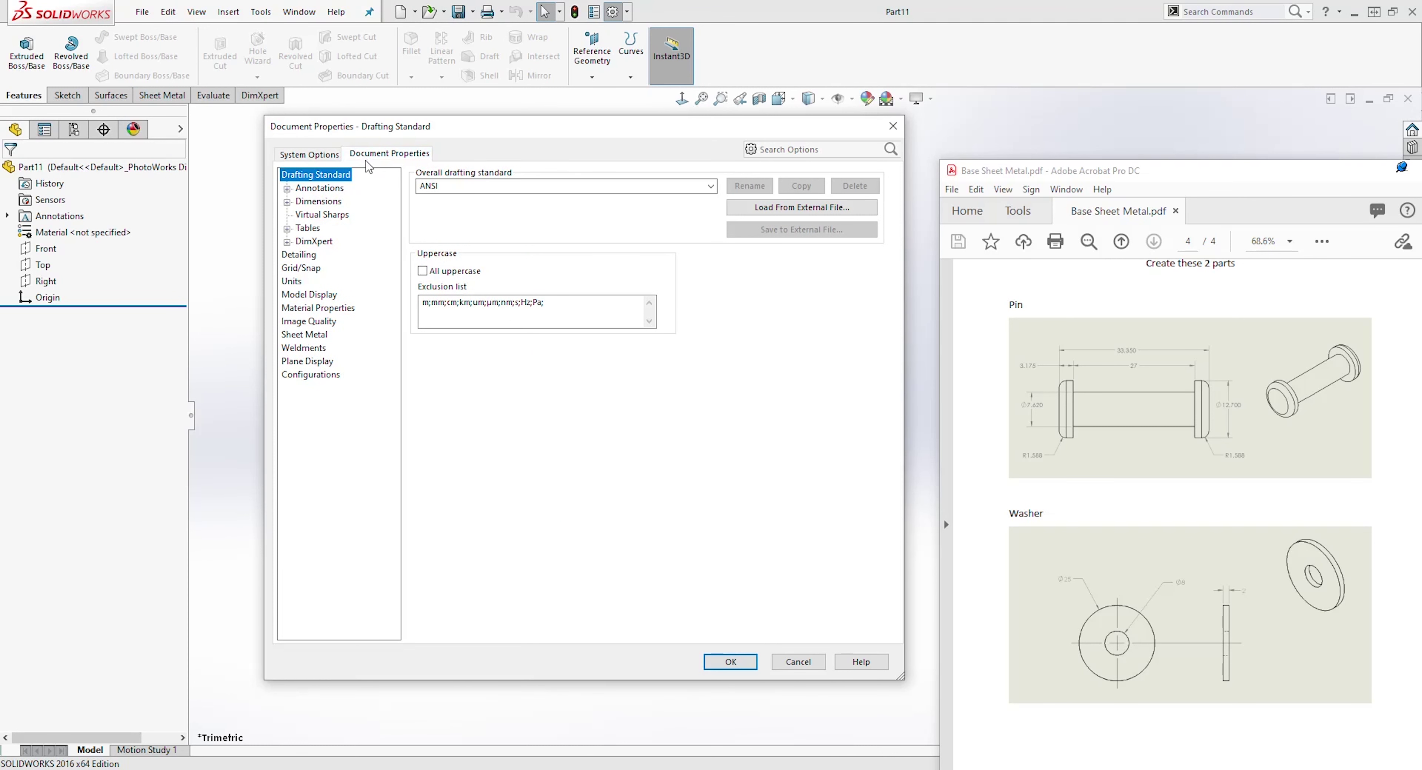
{"action": "left_click", "coordinate": [292, 282]}
{"action": "left_click", "coordinate": [422, 208]}
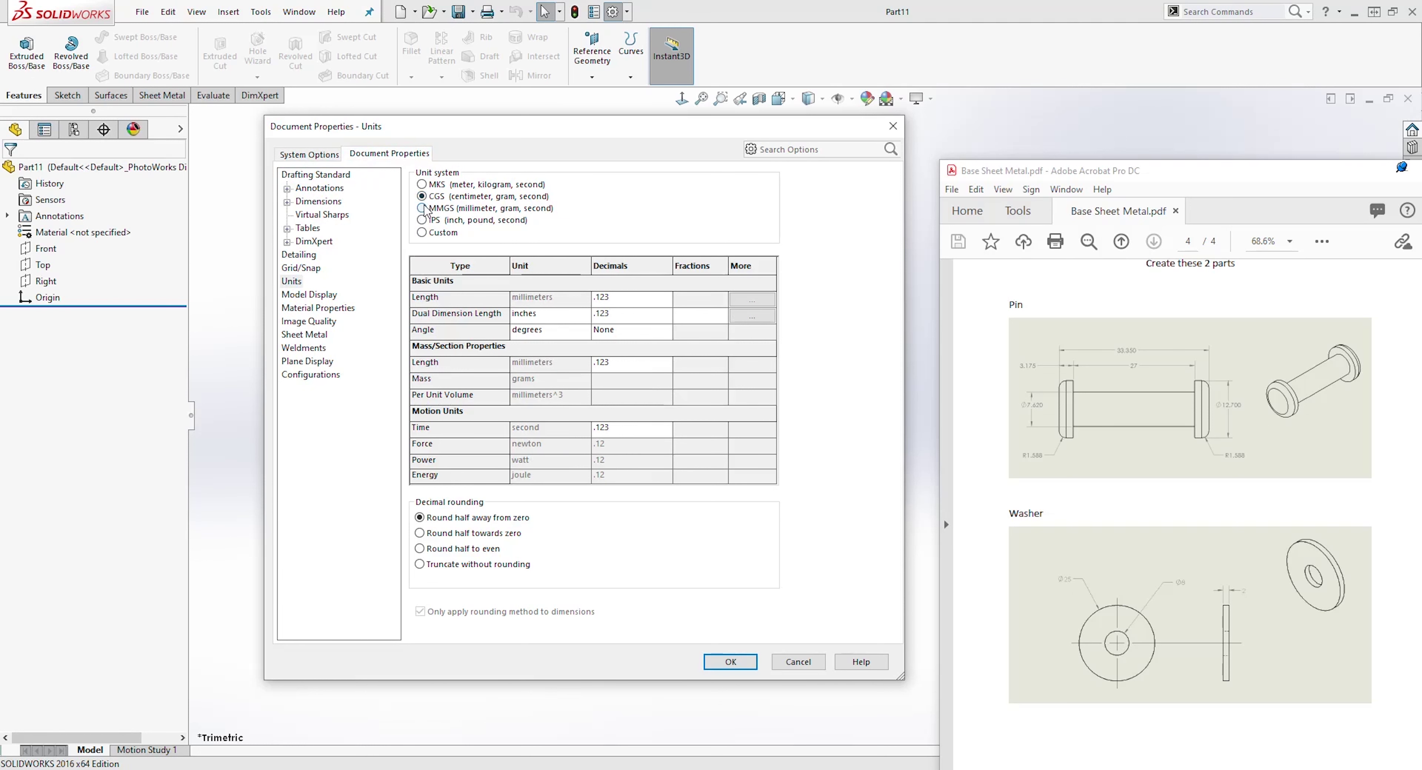
{"action": "left_click", "coordinate": [730, 662]}
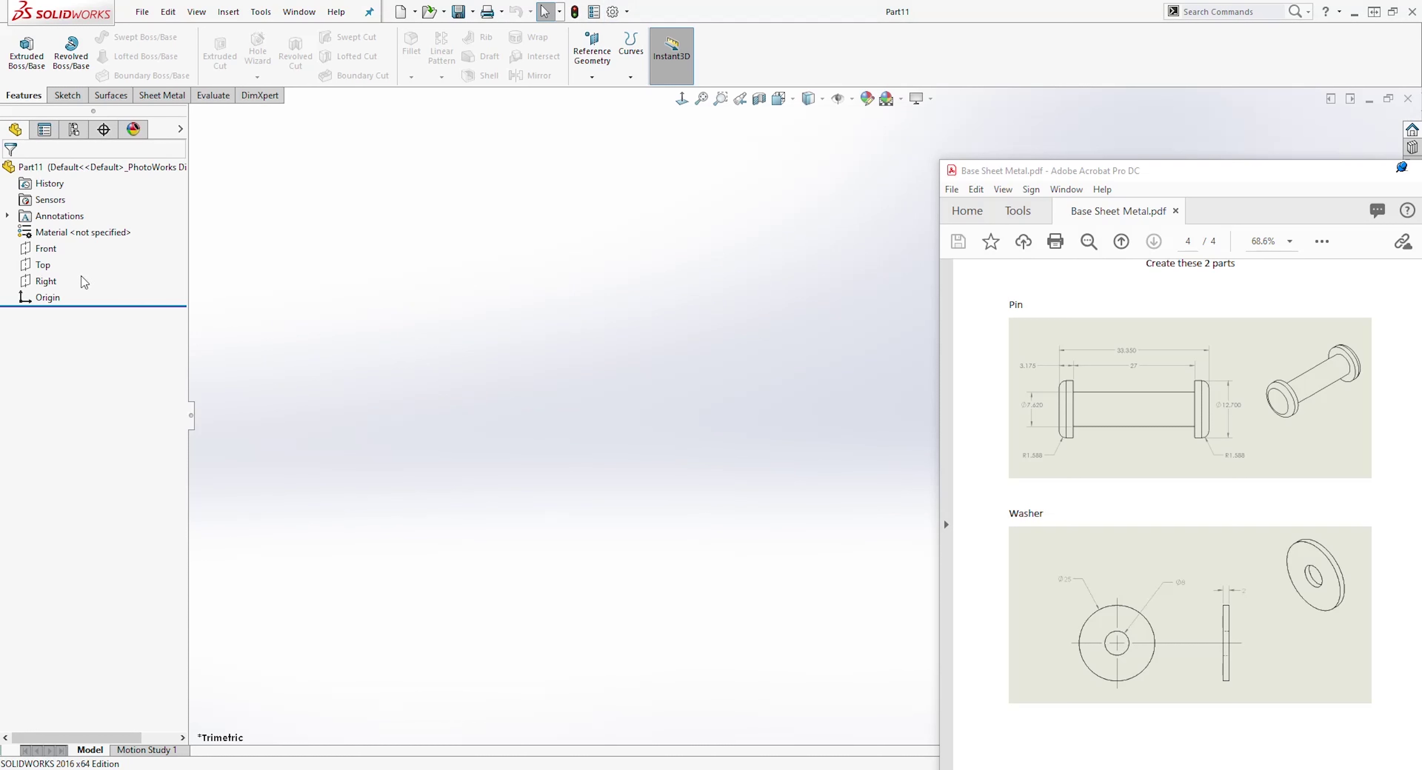
Step: Sketch a circle about 67.4 mm in diameter on the Front plane, centred on the origin
{"action": "left_click", "coordinate": [47, 249]}
{"action": "middle_click_drag", "start_coordinate": [463, 459], "coordinate": [413, 580]}
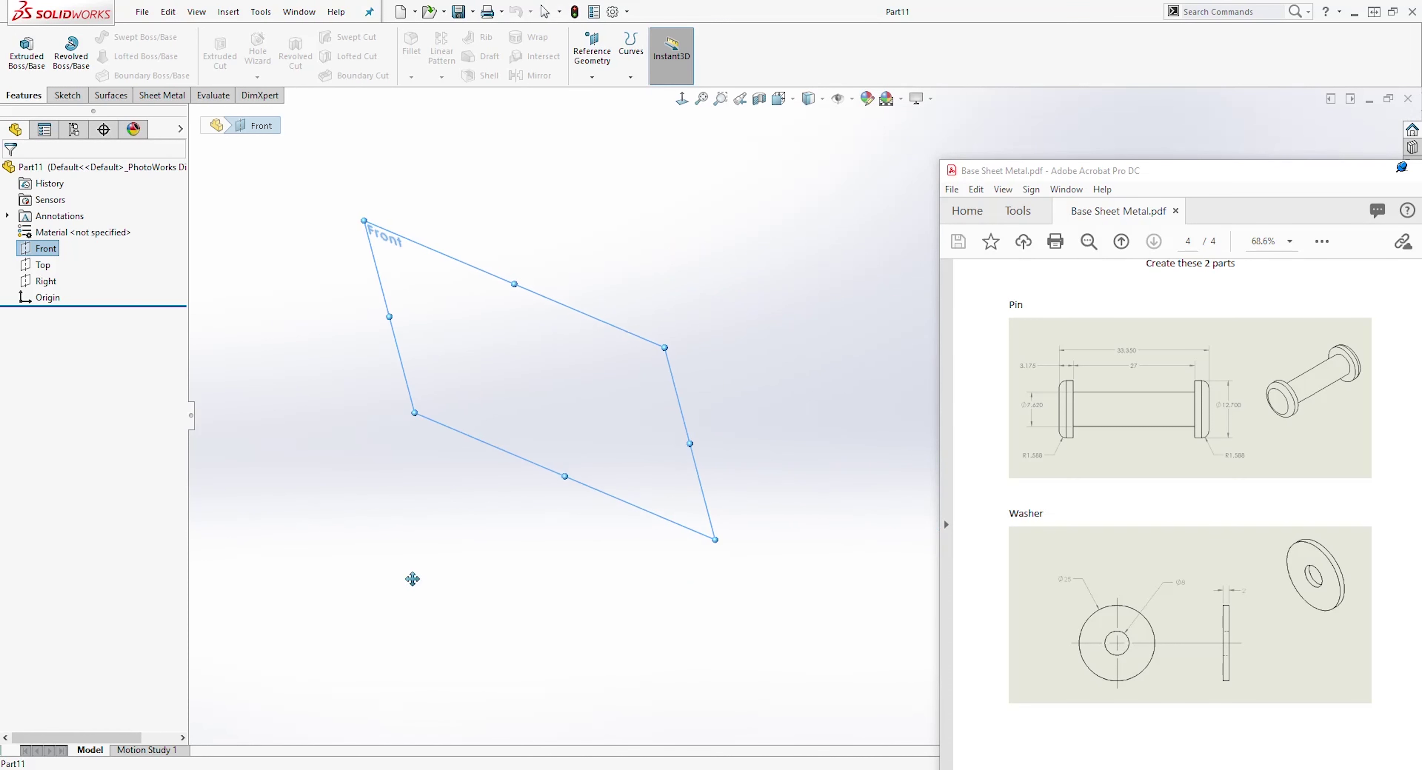
{"action": "left_click", "coordinate": [67, 95]}
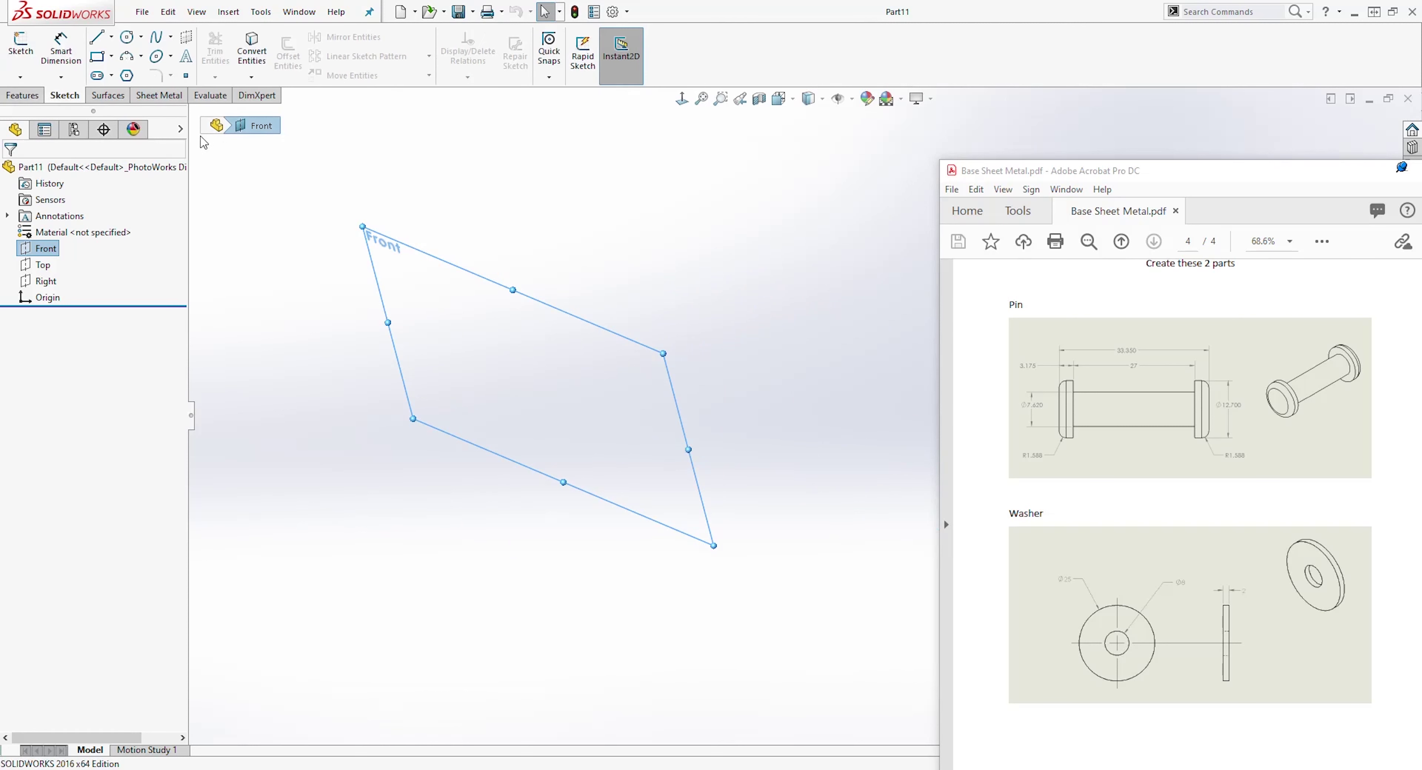
{"action": "left_click", "coordinate": [127, 39]}
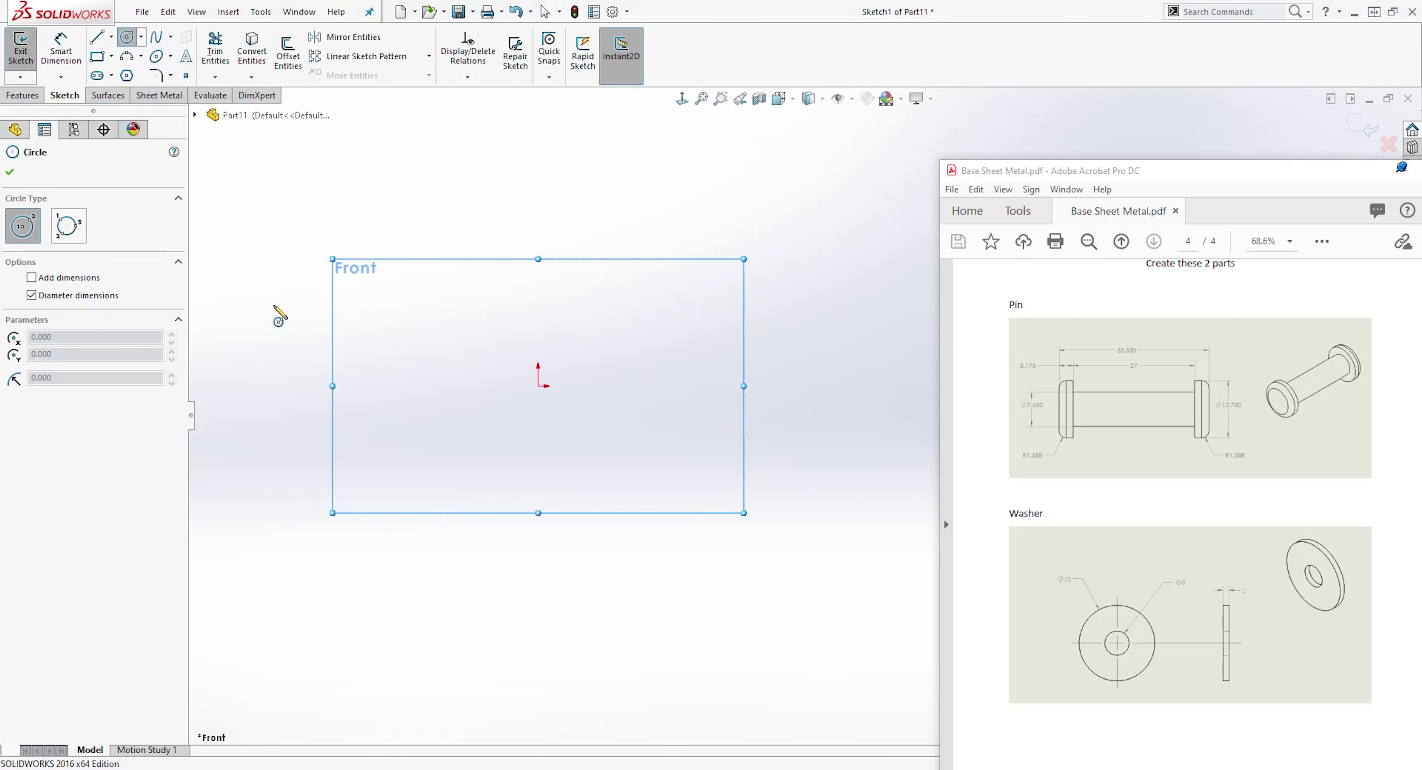
{"action": "left_click", "coordinate": [539, 387]}
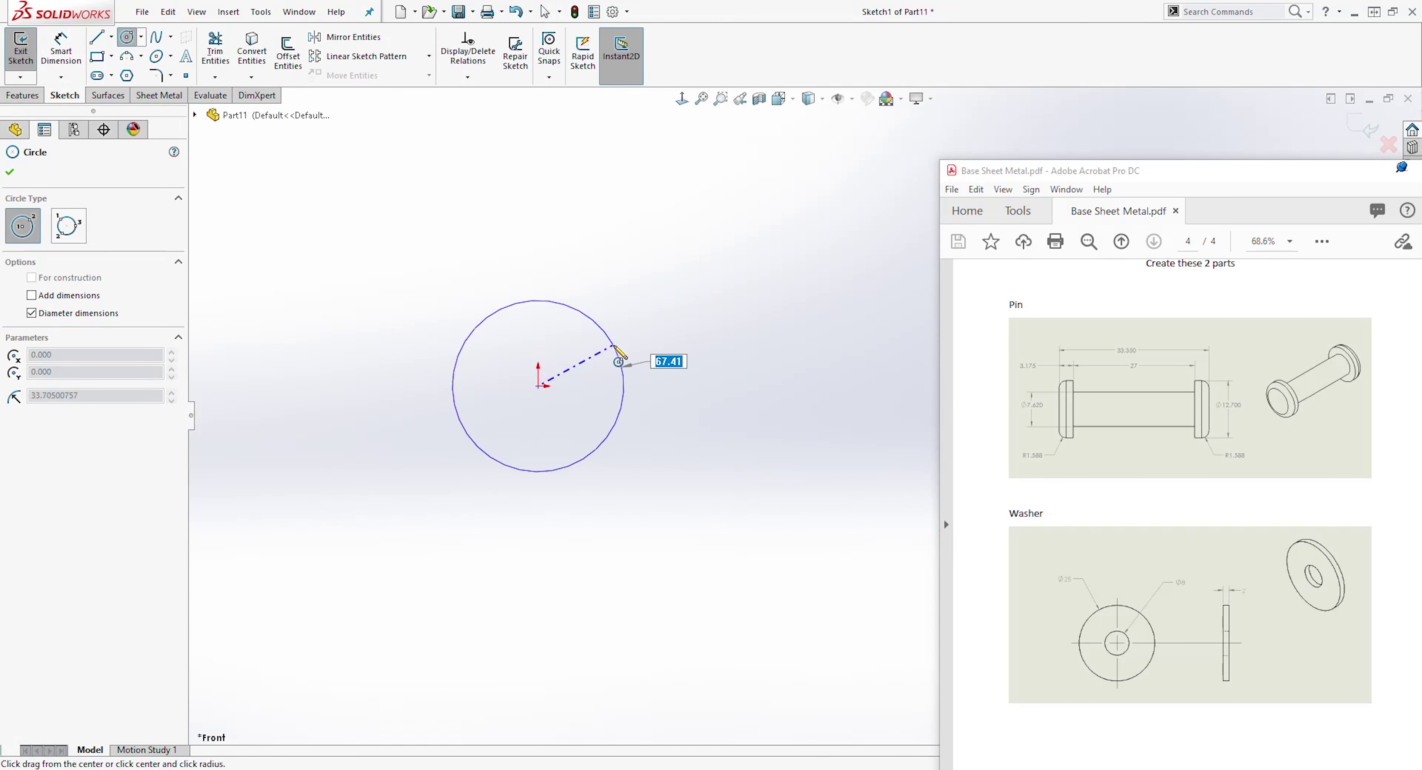
{"action": "left_click", "coordinate": [614, 347]}
{"action": "key", "text": "Escape"}
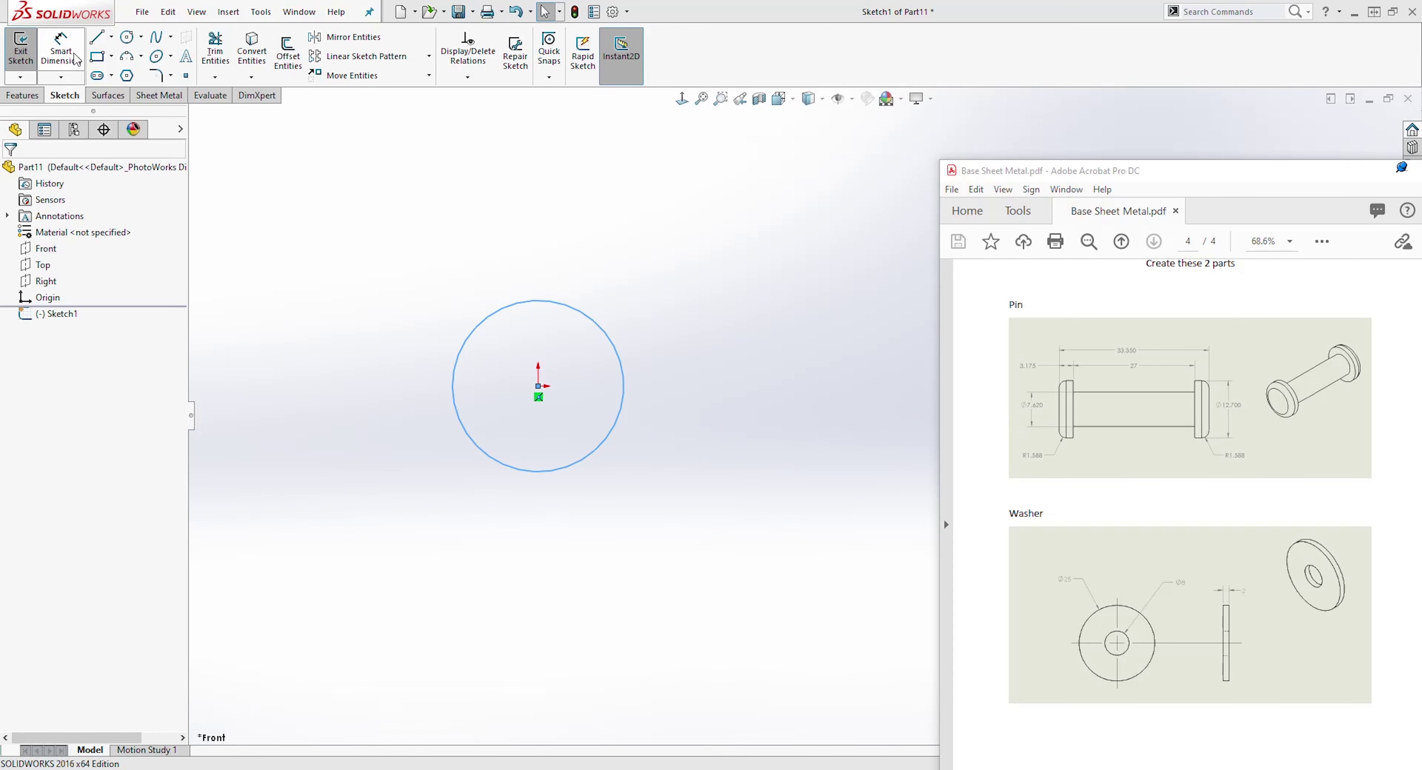
Step: Dimension the circle's diameter and set it to 7.62 mm
{"action": "left_click", "coordinate": [61, 44]}
{"action": "left_click", "coordinate": [478, 326]}
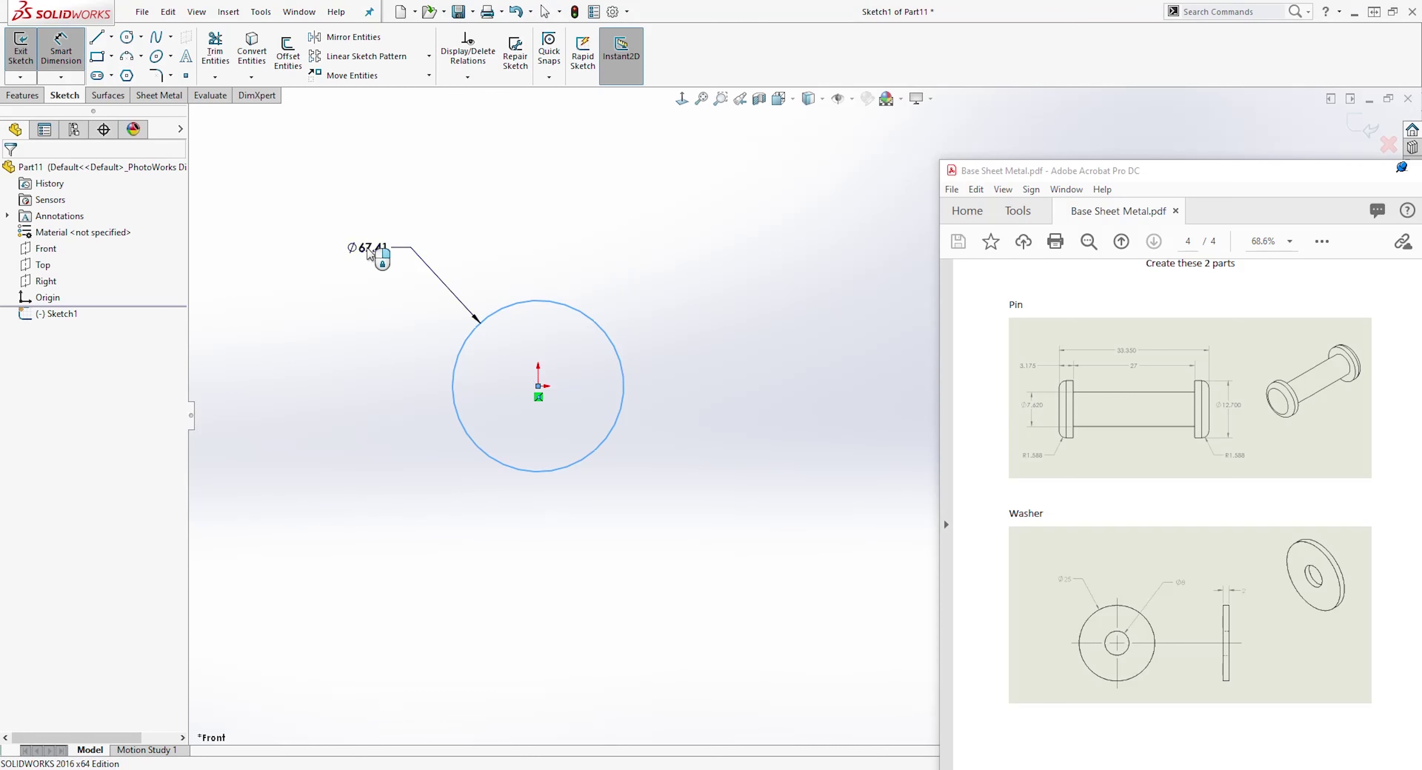
{"action": "left_click", "coordinate": [367, 251]}
{"action": "type", "text": "7"}
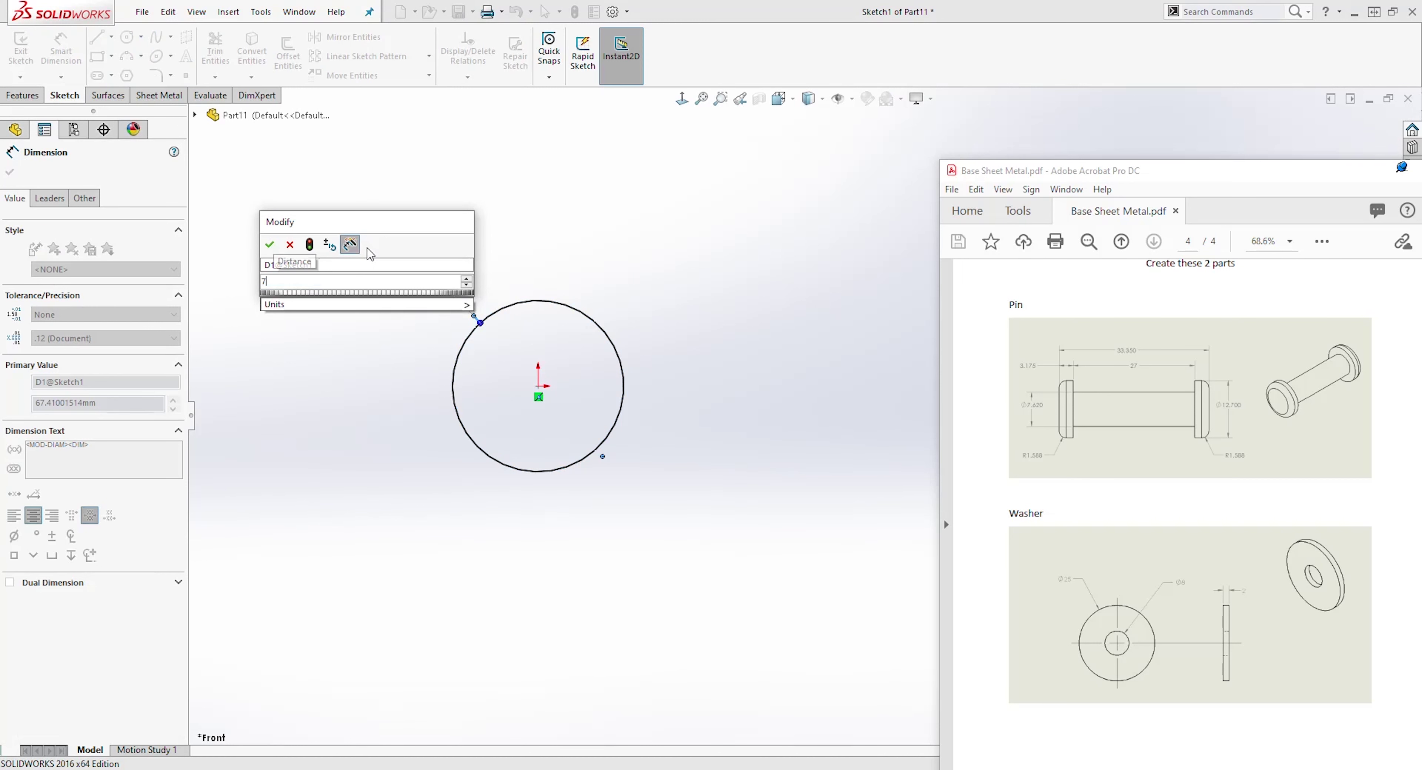
{"action": "type", "text": ".62"}
{"action": "key", "text": "Return"}
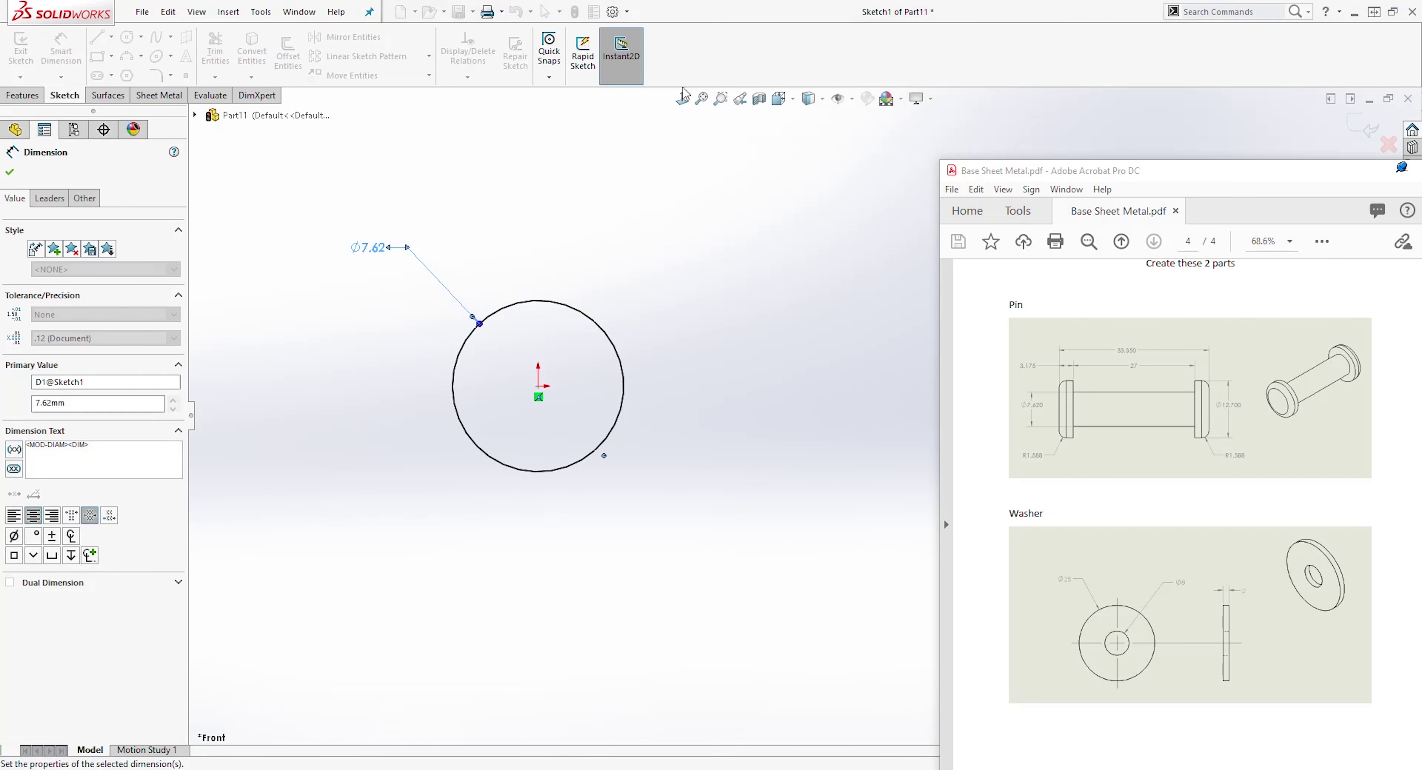
{"action": "key", "text": "Escape"}
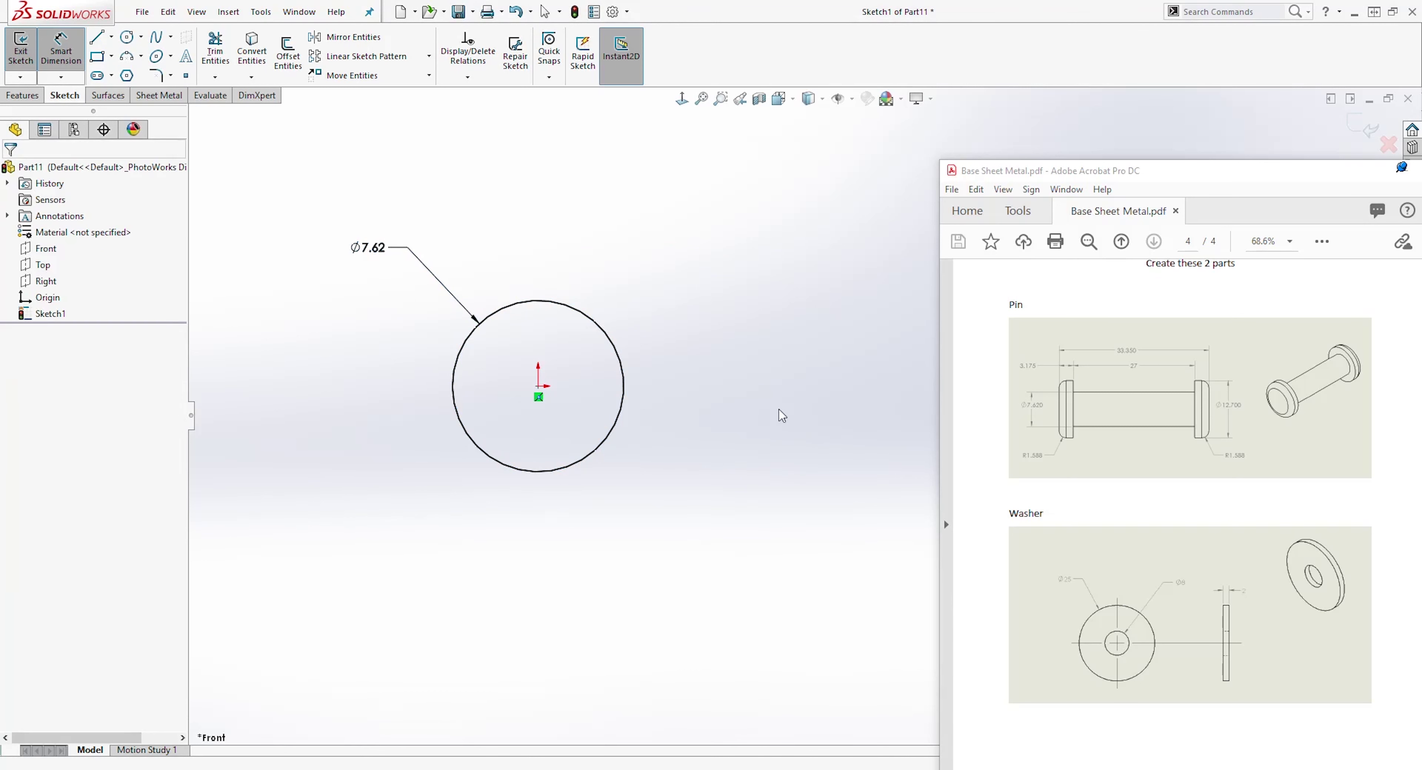
Step: Extrude the circle 27 mm with the Mid Plane end condition to form the pin shaft
{"action": "left_click", "coordinate": [25, 96]}
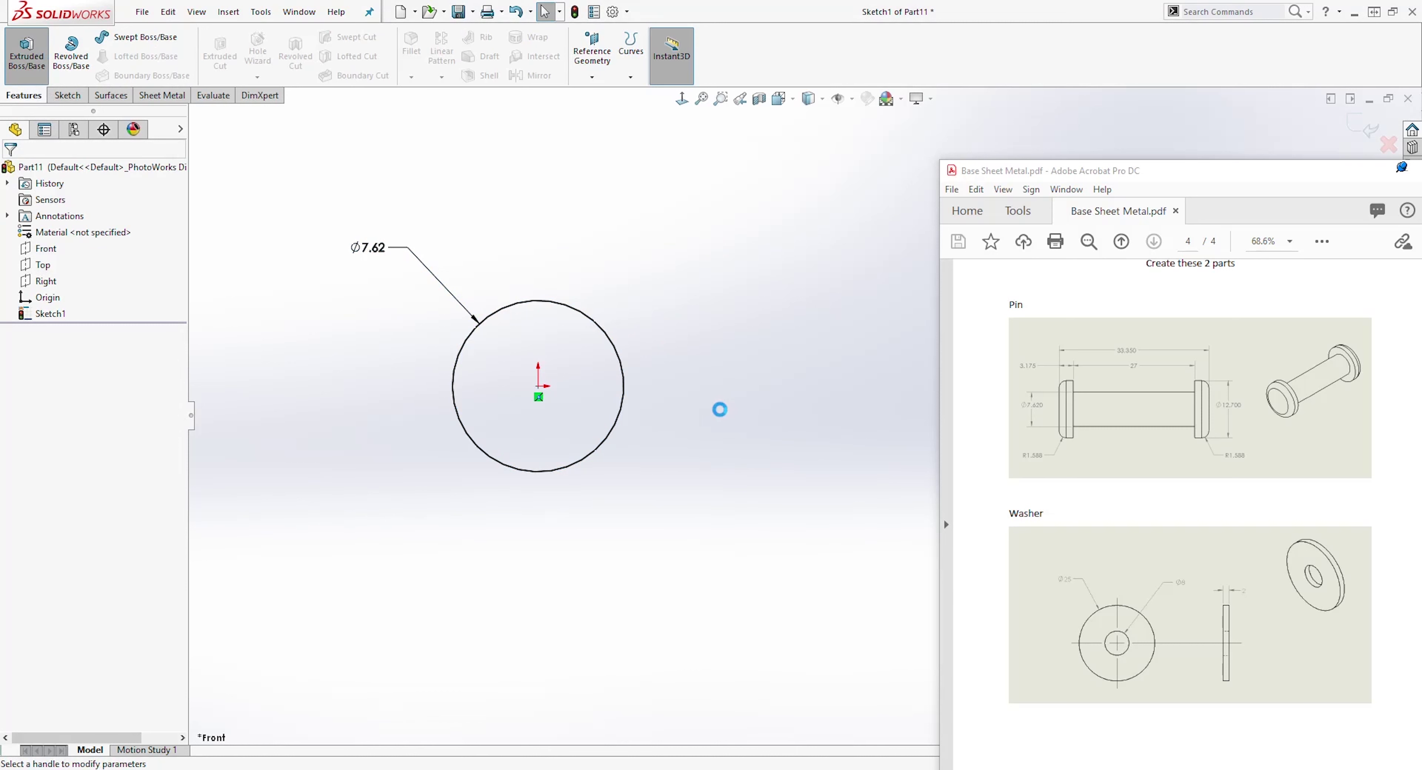
{"action": "left_click", "coordinate": [95, 263]}
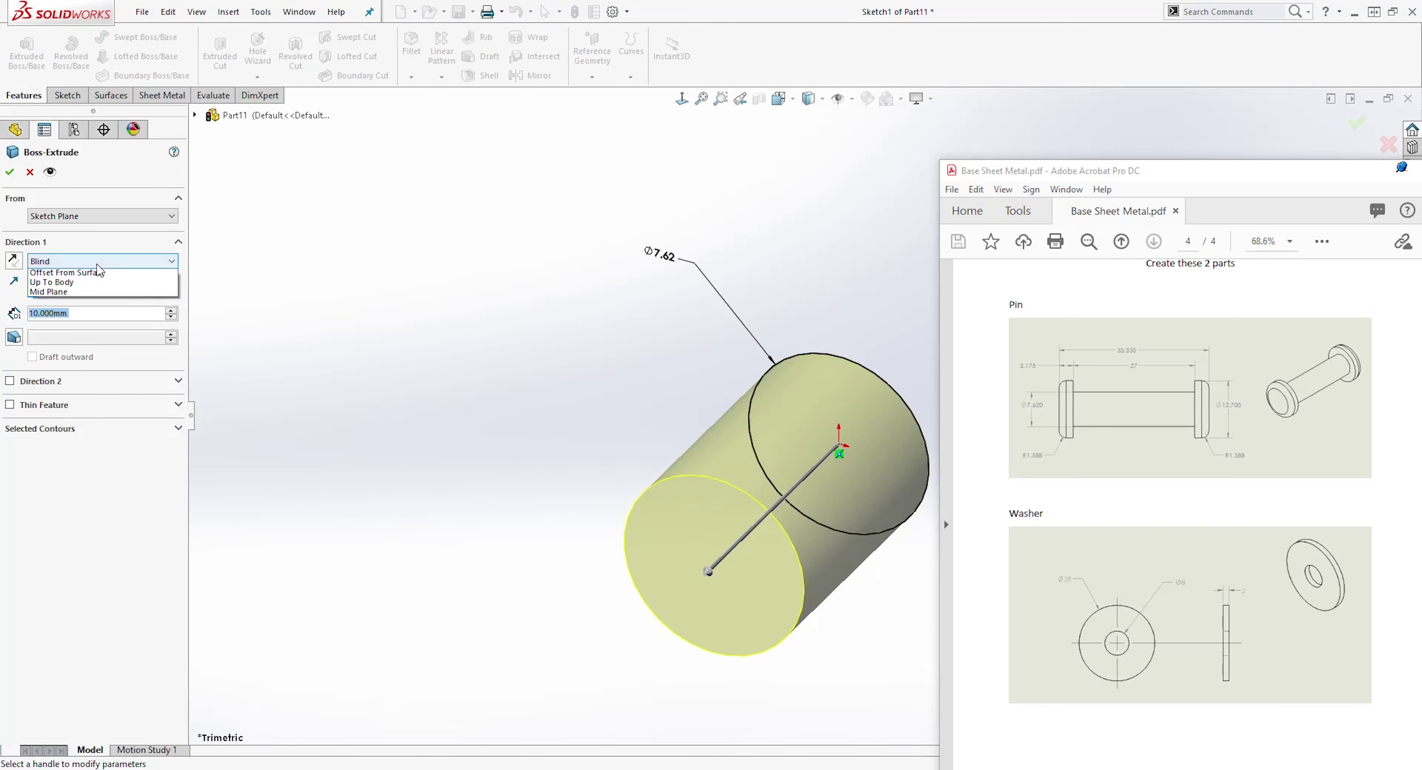
{"action": "left_click", "coordinate": [105, 326]}
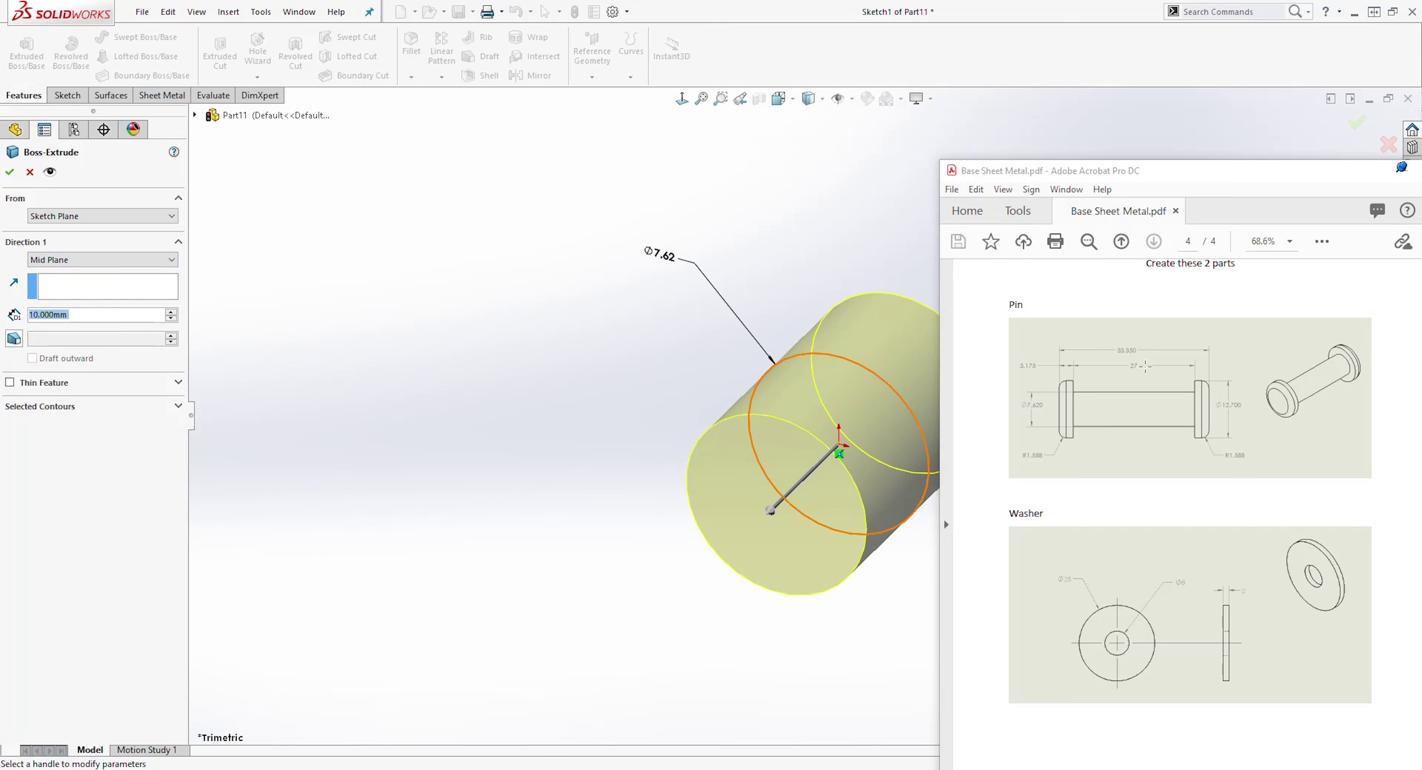
{"action": "type", "text": "27"}
{"action": "key", "text": "Return"}
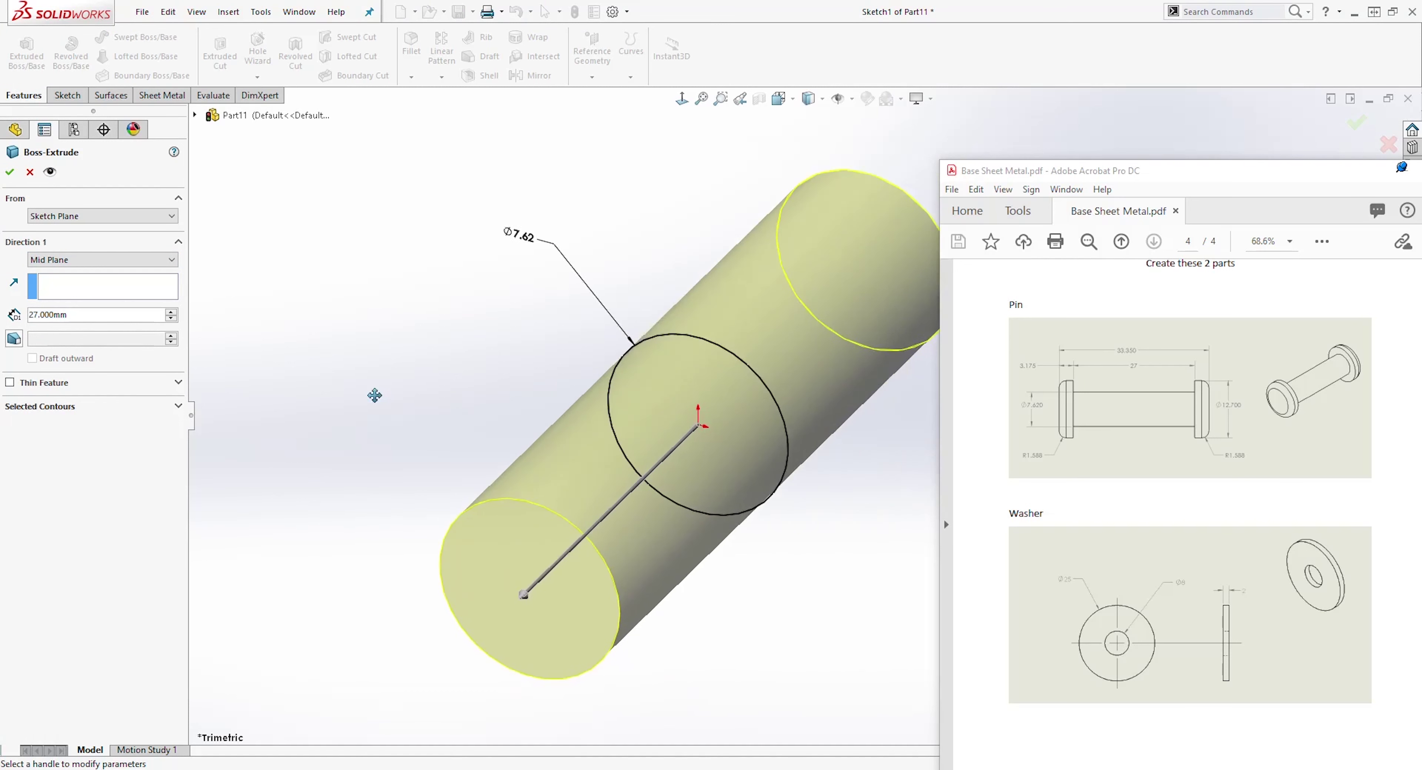
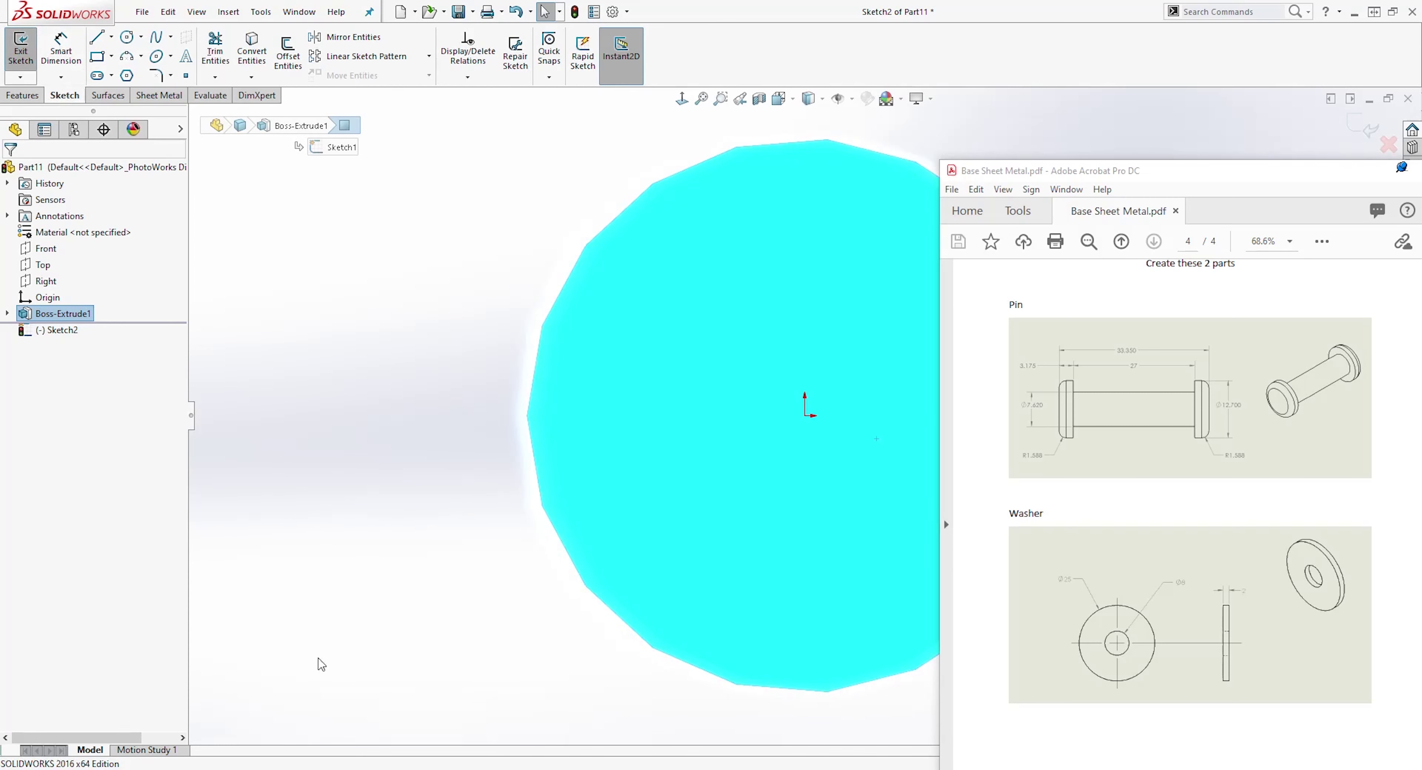
Step: Sketch a circle about 9.15 mm in diameter on the shaft's end face, centred on the origin
{"action": "left_click", "coordinate": [127, 37]}
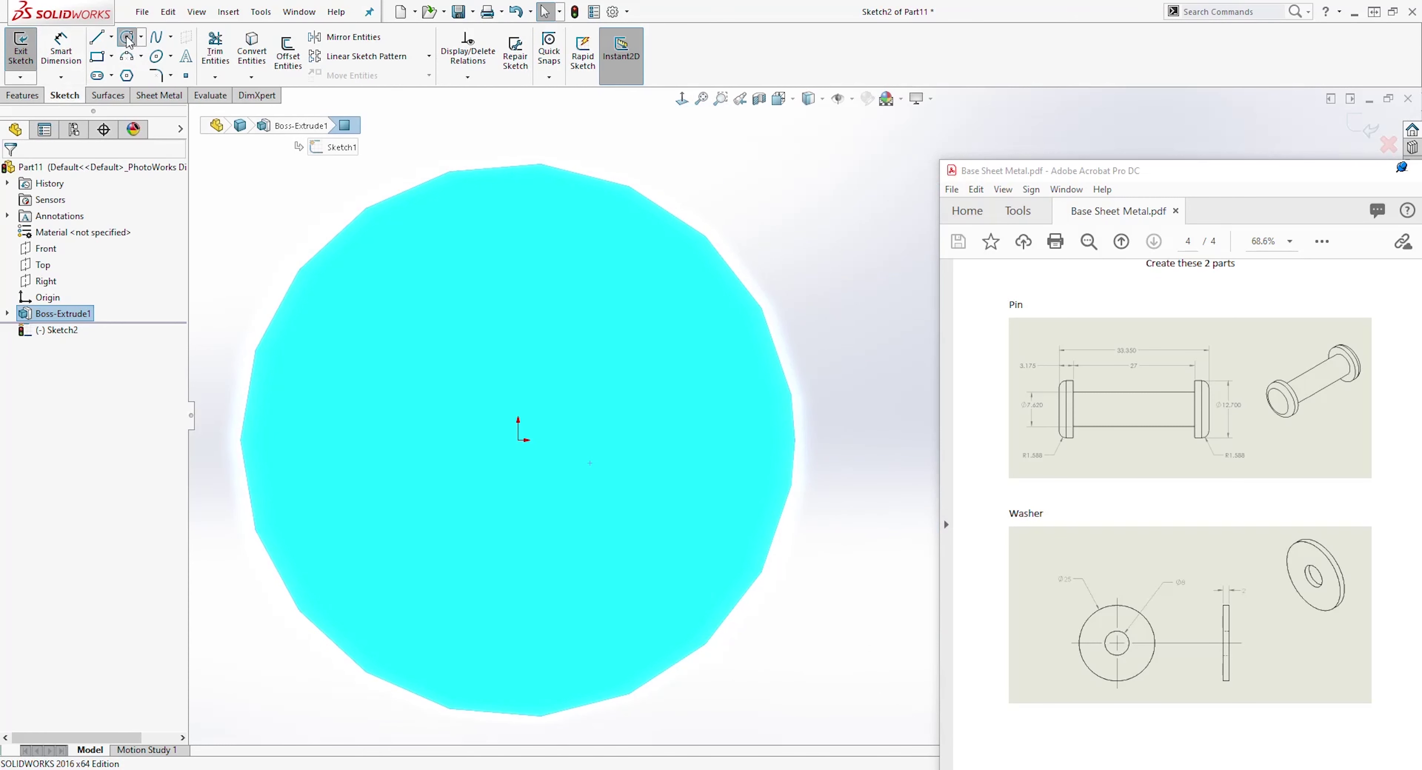
{"action": "left_click", "coordinate": [519, 440]}
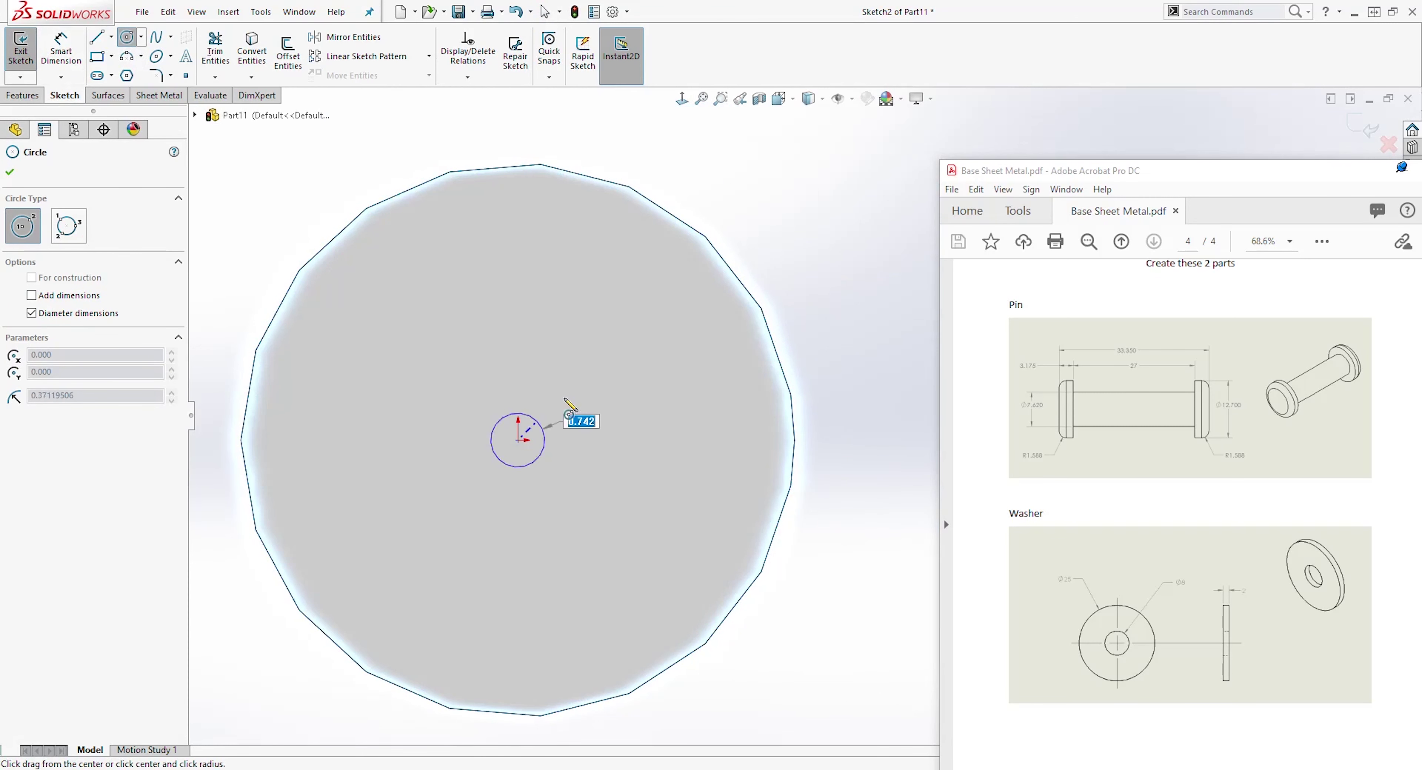
{"action": "left_click", "coordinate": [828, 361]}
{"action": "key", "text": "Escape"}
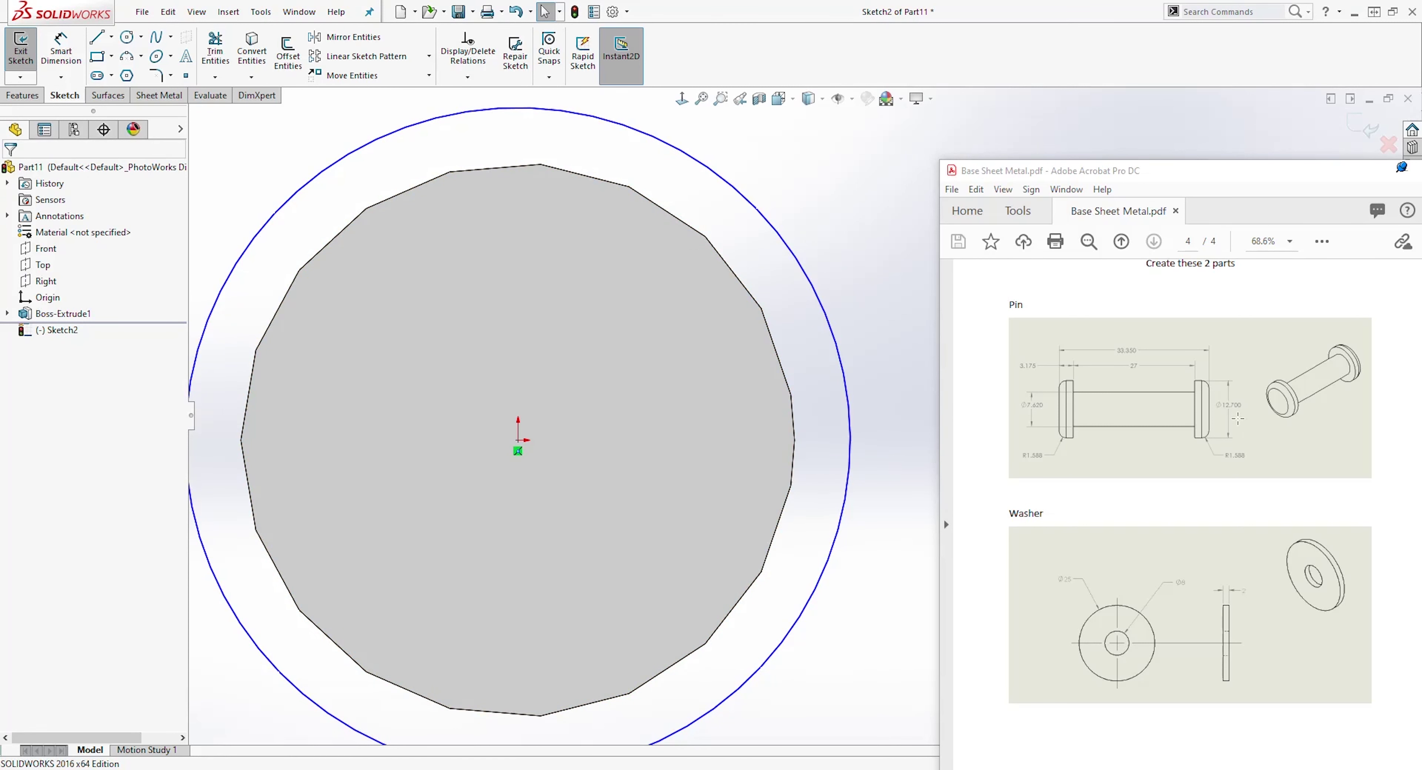
Step: Dimension the diameter of the circle on the end face and set it to 12.7 mm
{"action": "left_click", "coordinate": [71, 43]}
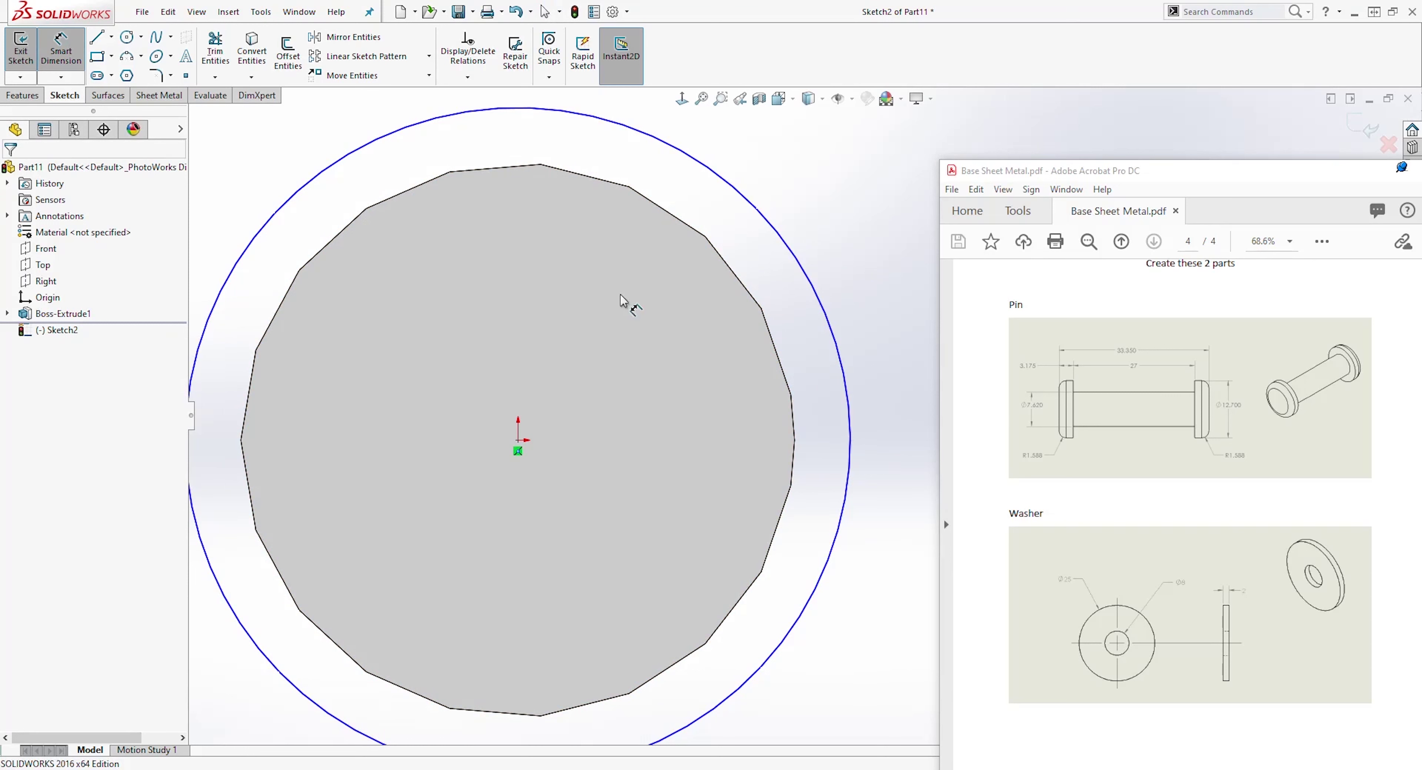
{"action": "left_click", "coordinate": [764, 178]}
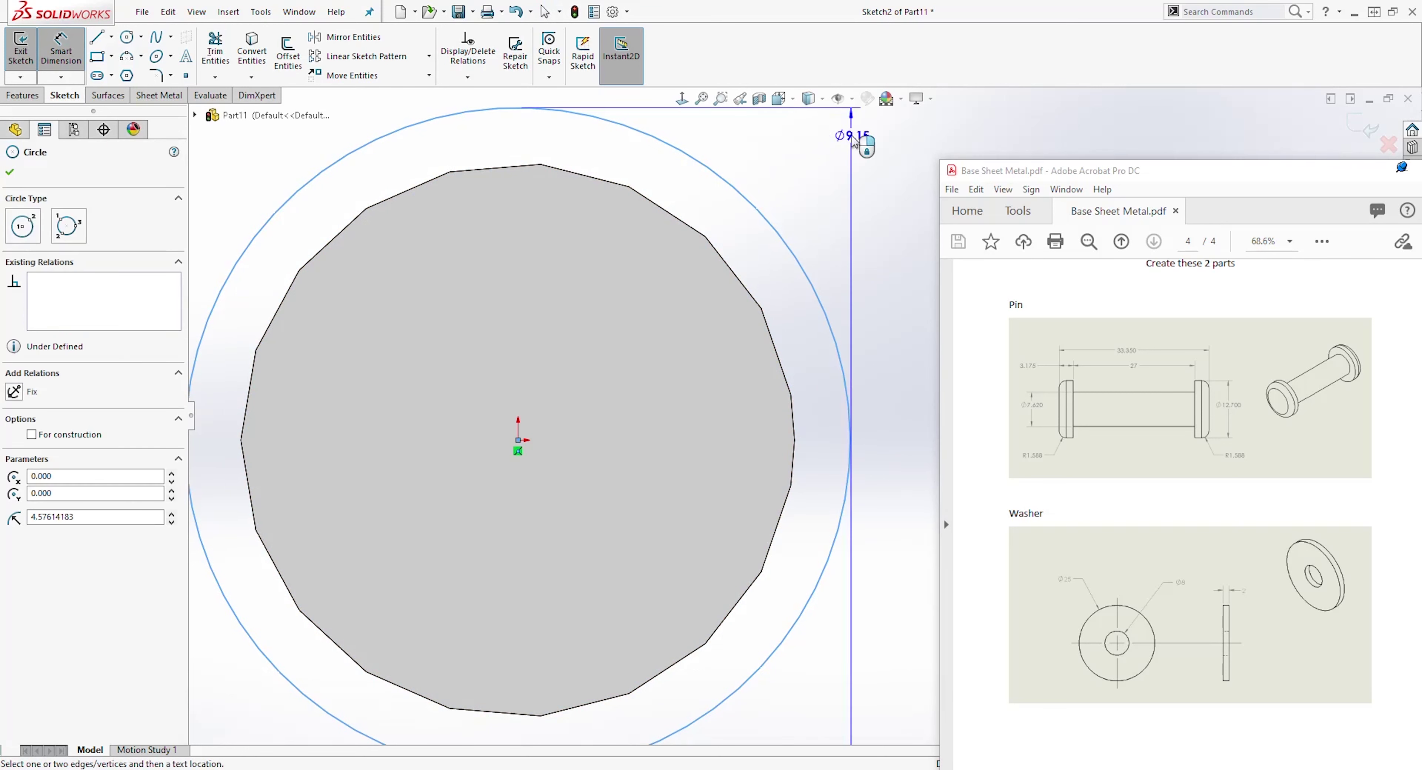
{"action": "left_click", "coordinate": [856, 137]}
{"action": "type", "text": "12.7"}
{"action": "key", "text": "Return"}
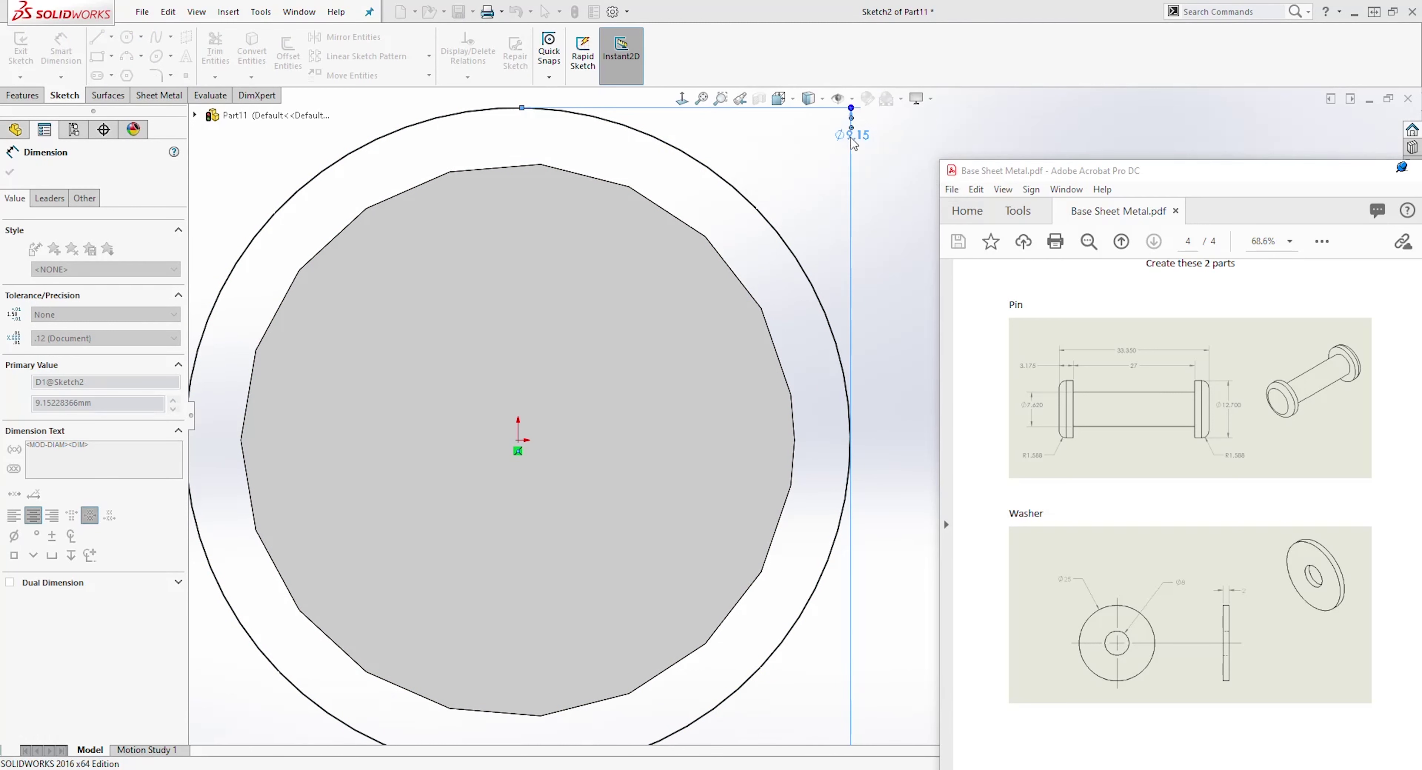
{"action": "key", "text": "Escape"}
Step: Extrude the 12.7 mm circle outward from the shaft's end as a Blind boss 3.175 mm deep
{"action": "key", "text": "f"}
{"action": "mouse_move", "coordinate": [580, 566]}
{"action": "middle_mouse_down"}
{"action": "mouse_move", "coordinate": [486, 569]}
{"action": "mouse_move", "coordinate": [449, 595]}
{"action": "middle_mouse_up"}
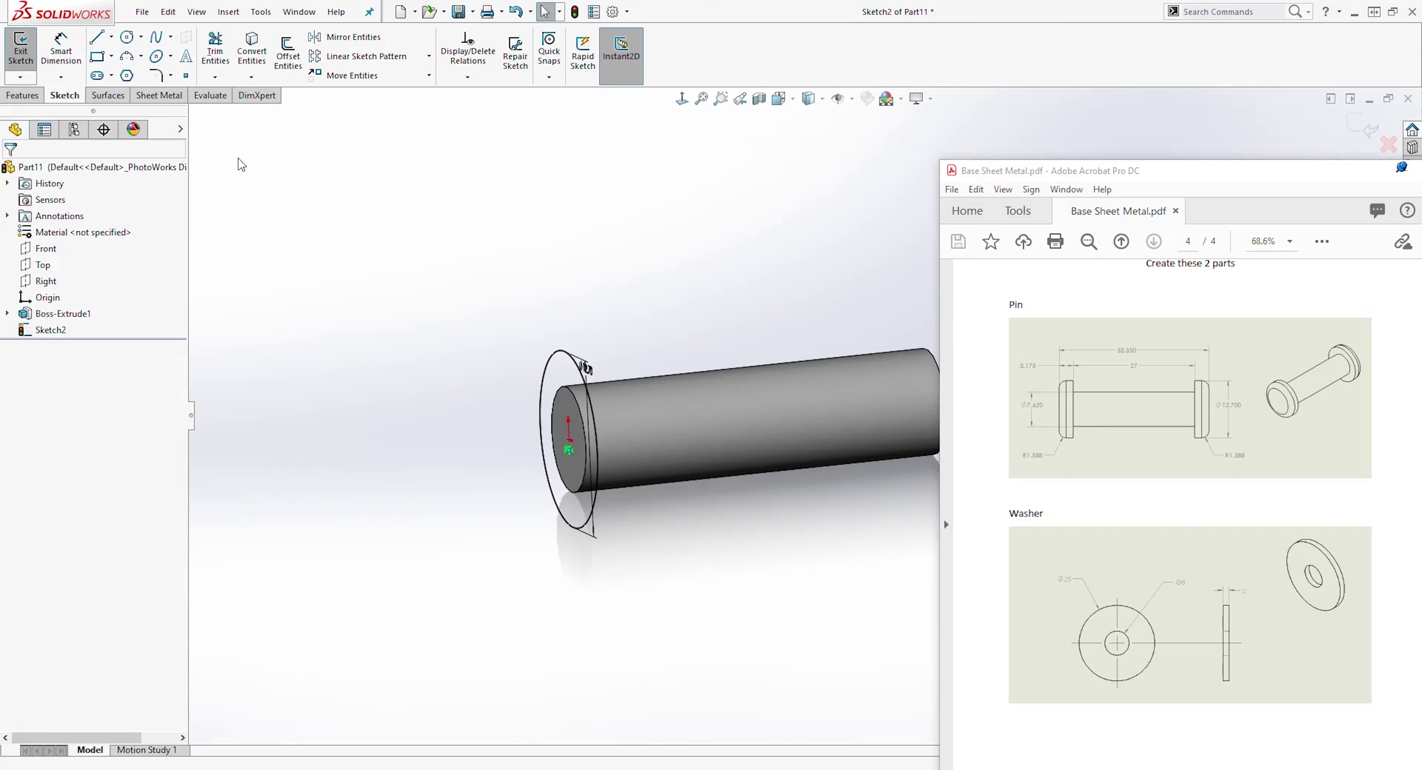
{"action": "left_click", "coordinate": [22, 95]}
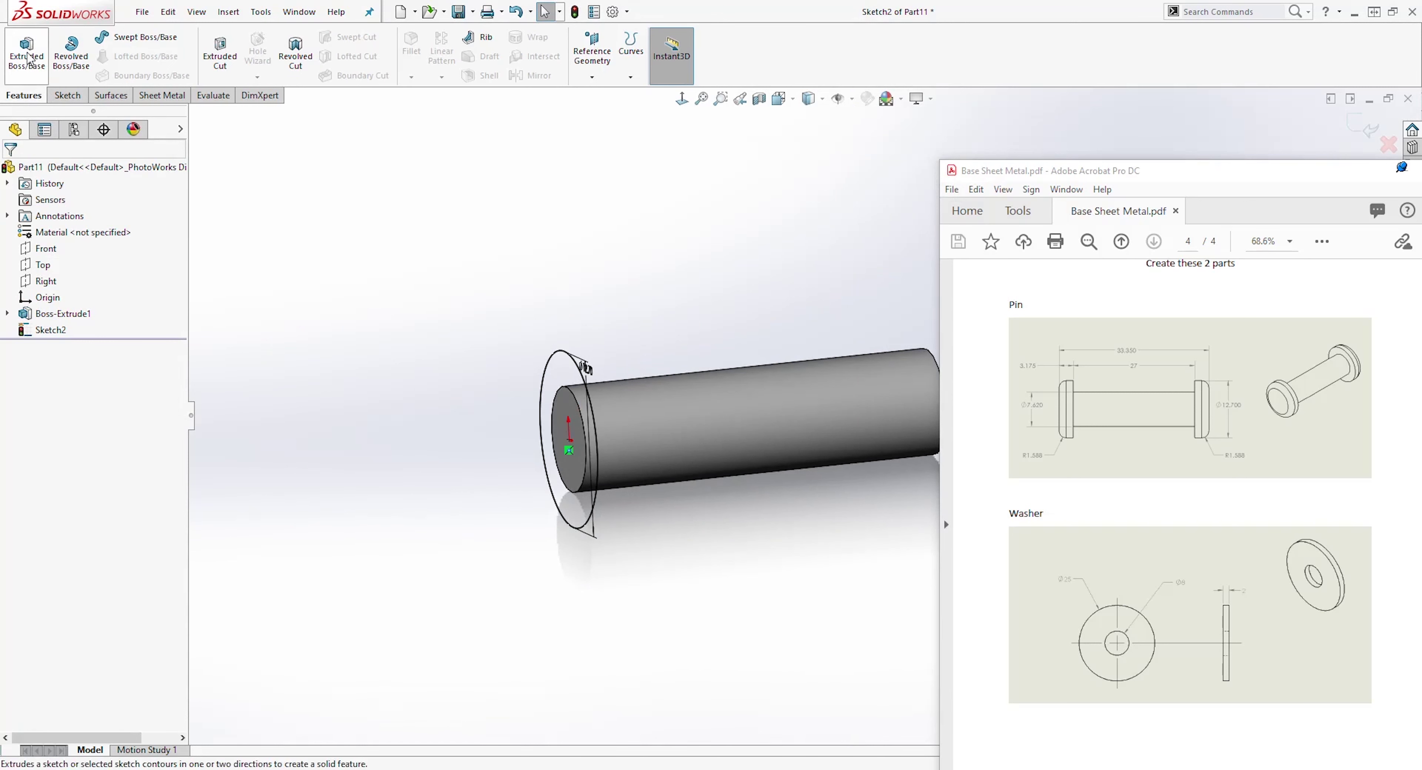
{"action": "left_click", "coordinate": [27, 53]}
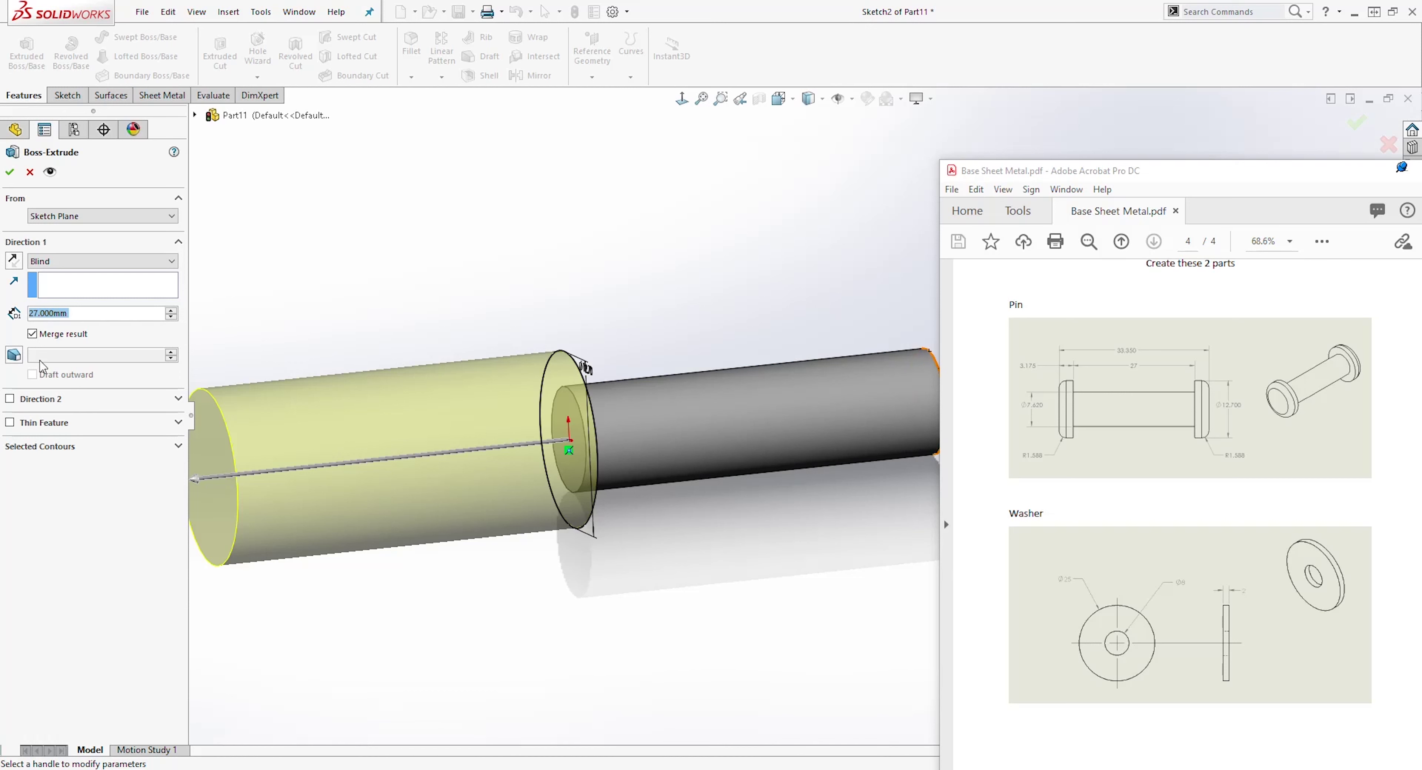
{"action": "type", "text": "3.175"}
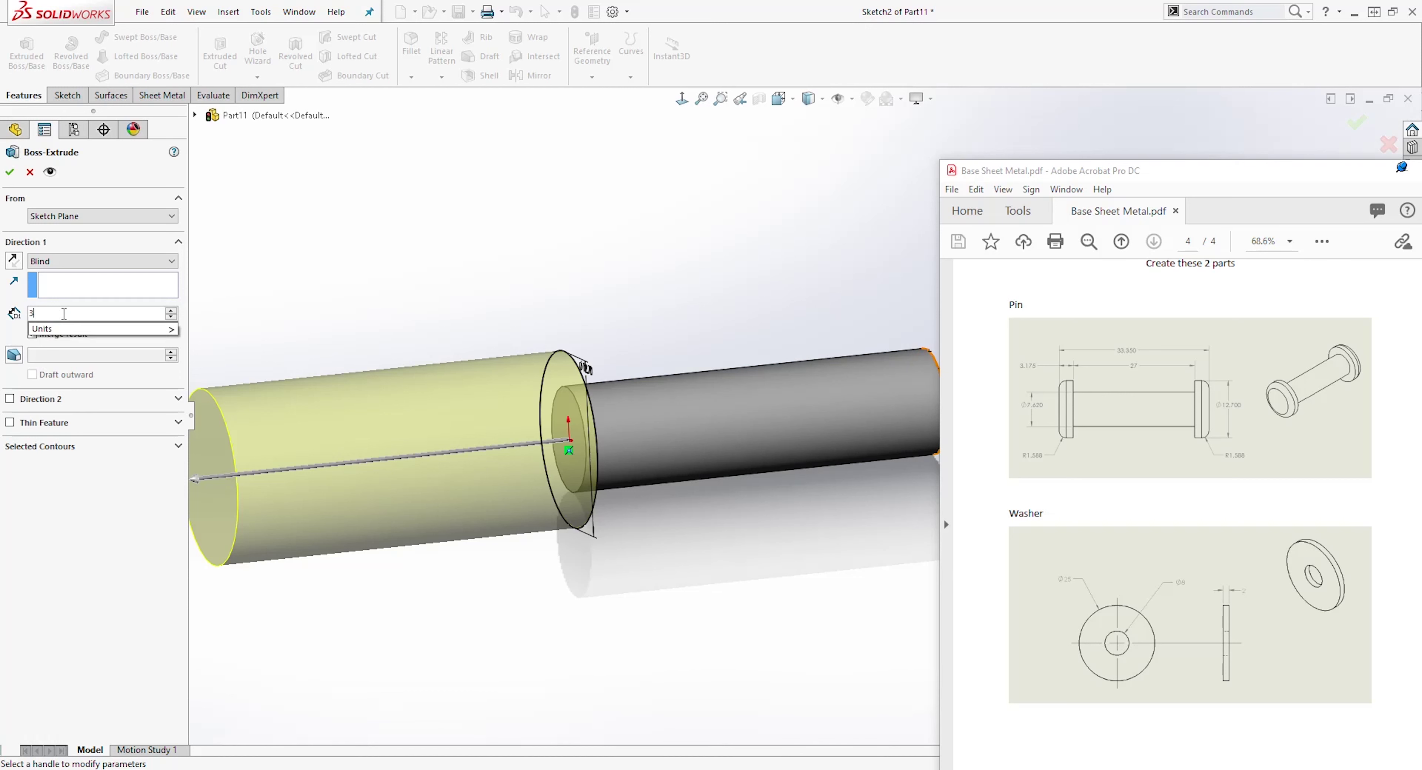
{"action": "key", "text": "Return"}
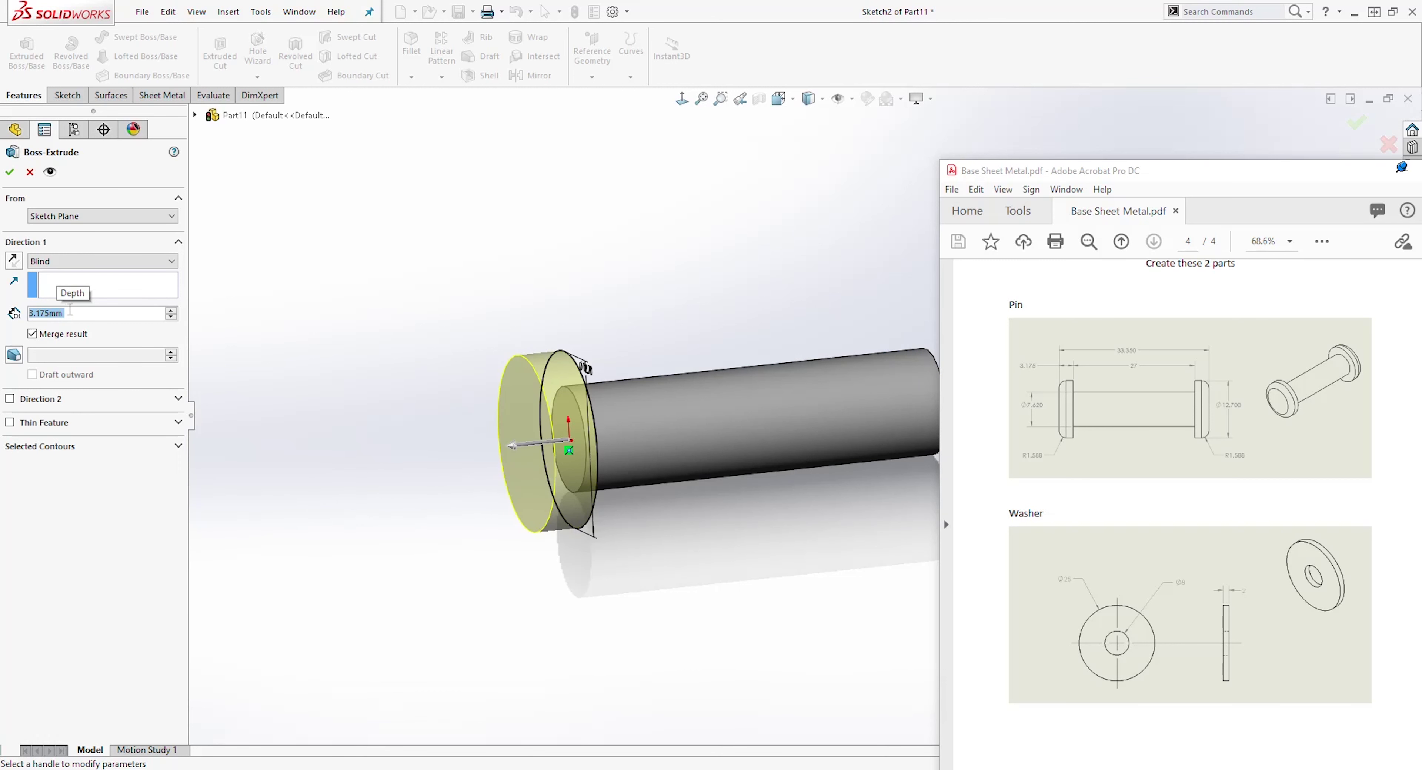
{"action": "key", "text": "Return"}
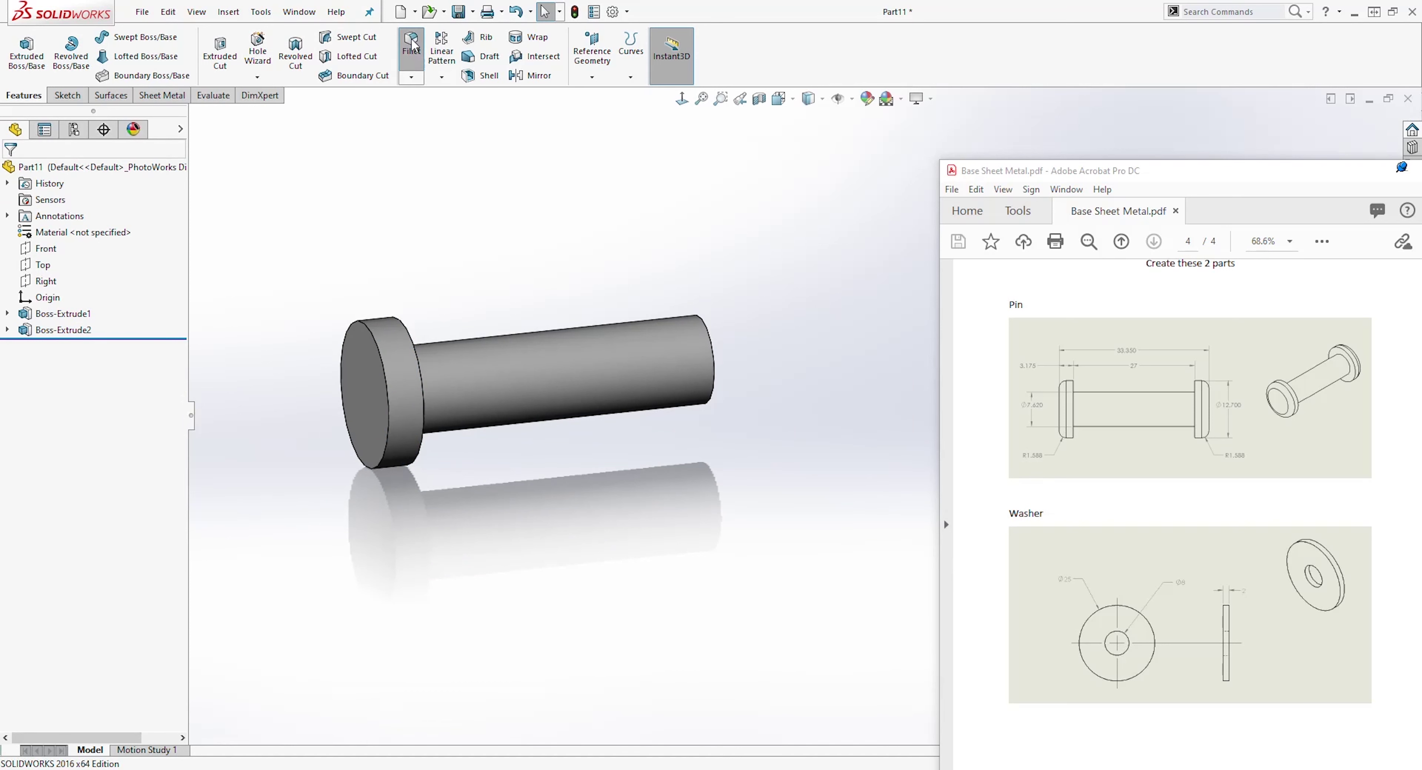
Step: Fillet the outer circular edge of the pin head with a 1.588 mm radius
{"action": "left_click", "coordinate": [344, 322]}
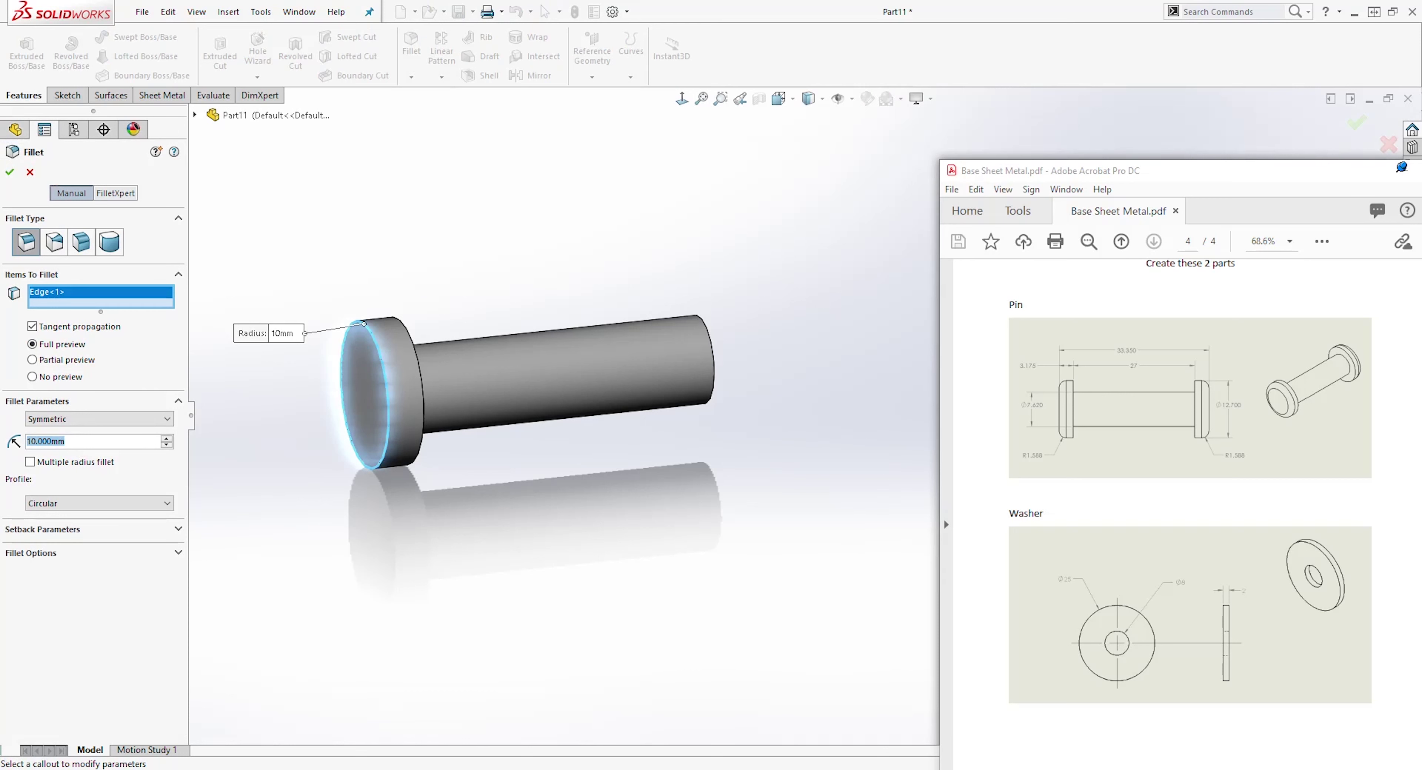
{"action": "type", "text": "1.588"}
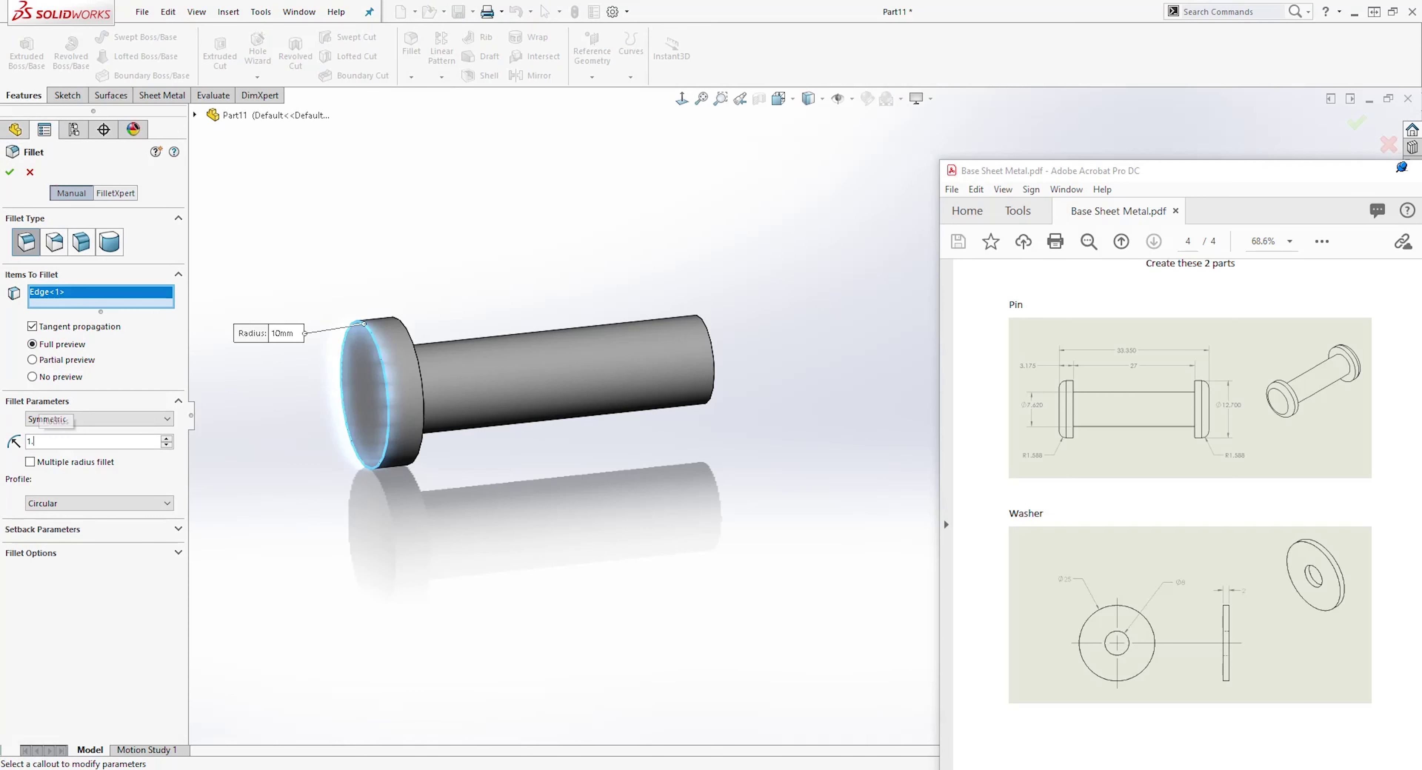
{"action": "key", "text": "Return"}
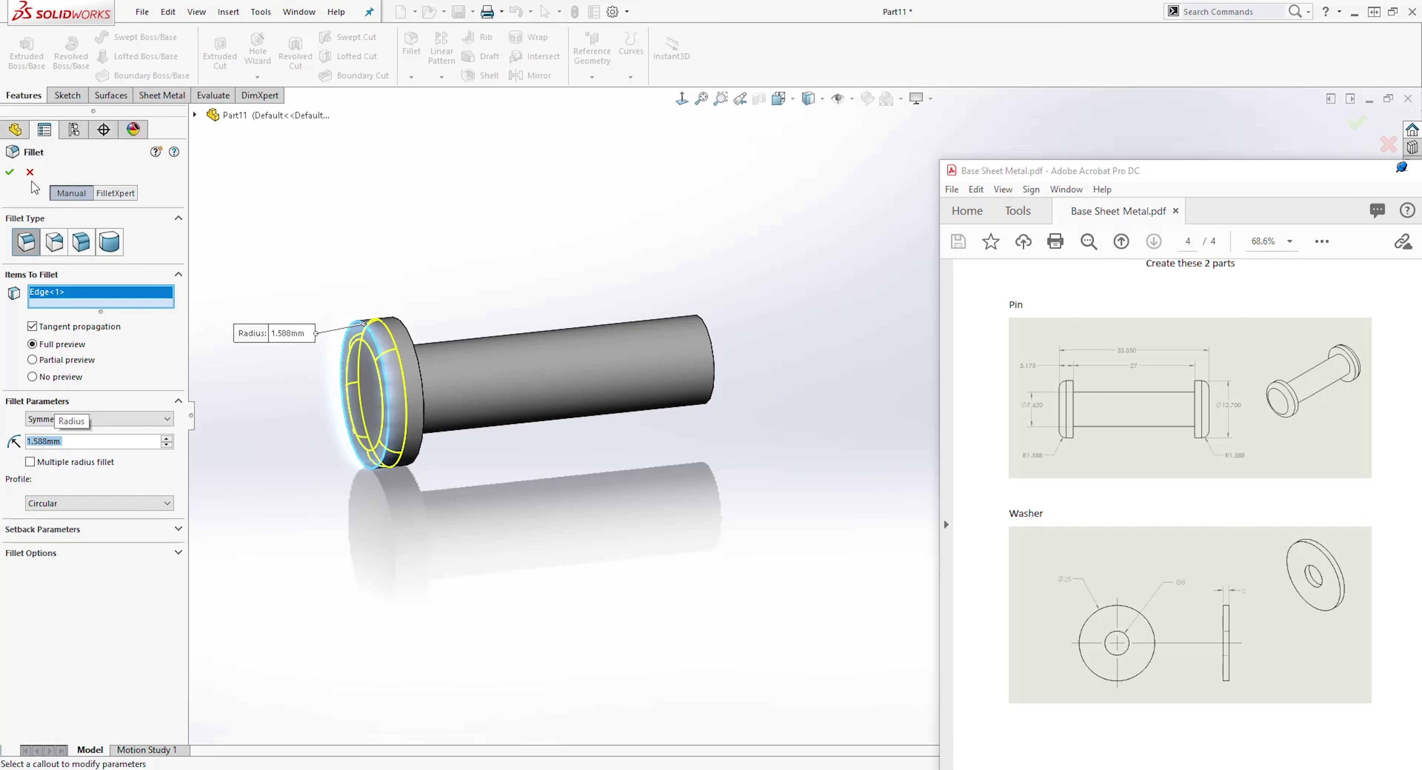
{"action": "left_click", "coordinate": [9, 171]}
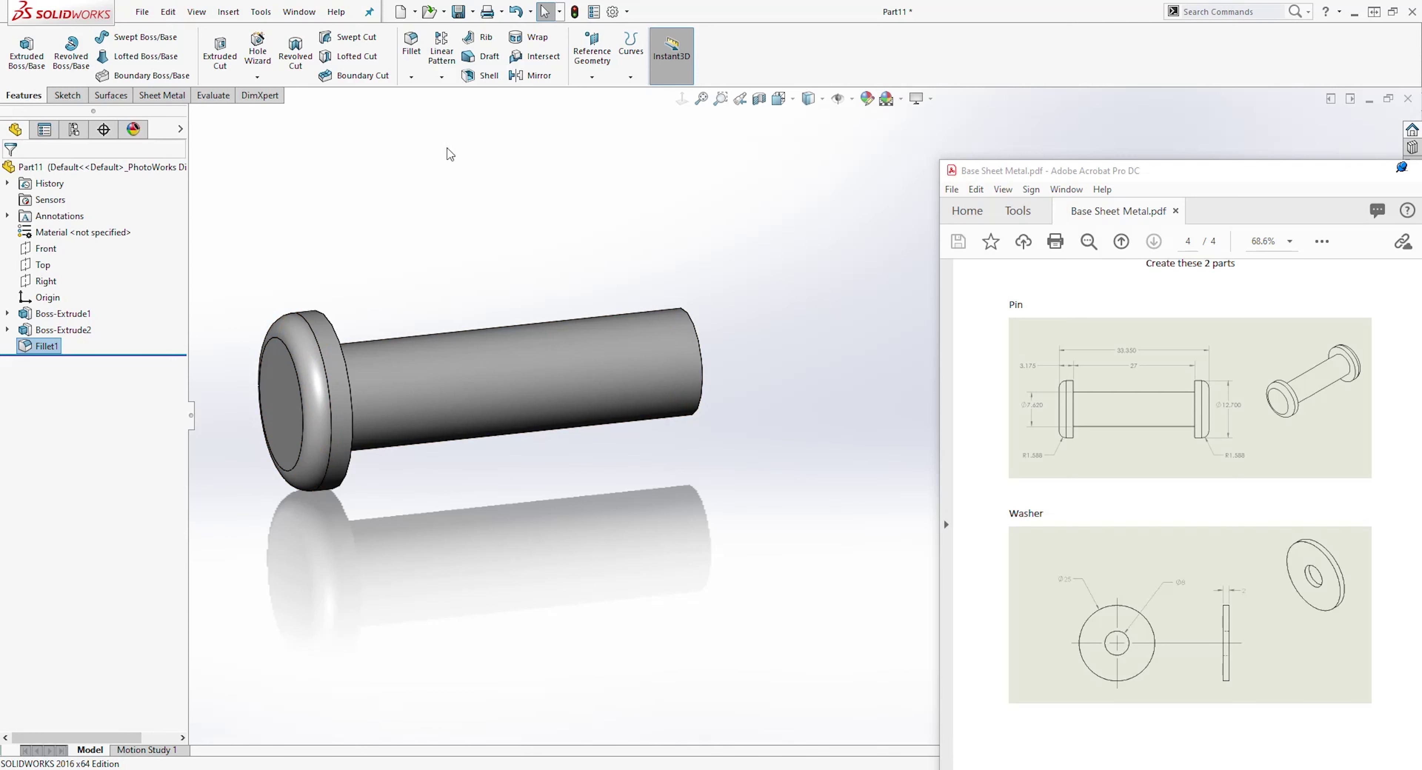
Step: Mirror the pin head extrusion and its fillet about the Front plane to the shaft's other end
{"action": "left_click", "coordinate": [531, 75]}
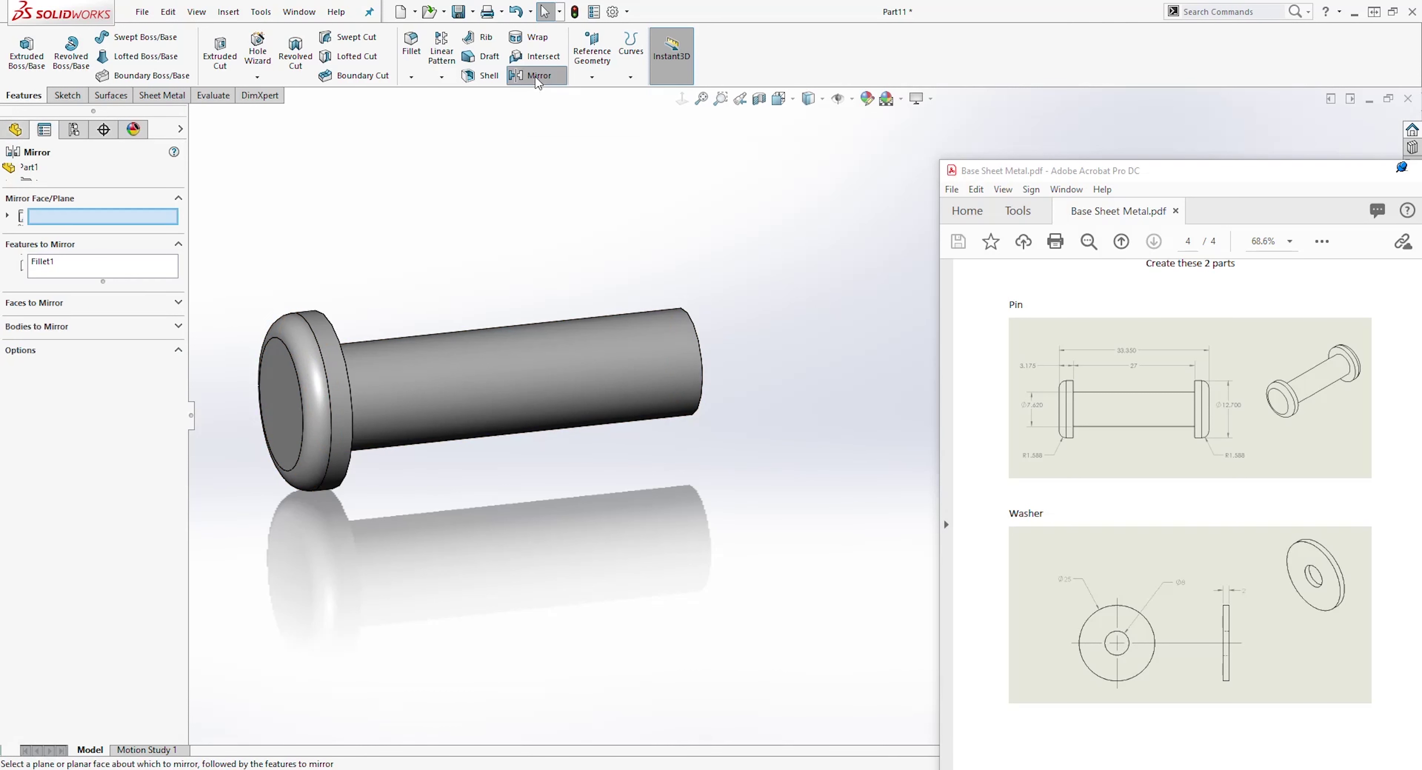
{"action": "left_click", "coordinate": [194, 114]}
{"action": "left_click", "coordinate": [250, 197]}
{"action": "middle_click_drag", "start_coordinate": [342, 265], "coordinate": [454, 368]}
{"action": "middle_click_drag", "start_coordinate": [555, 406], "coordinate": [519, 398]}
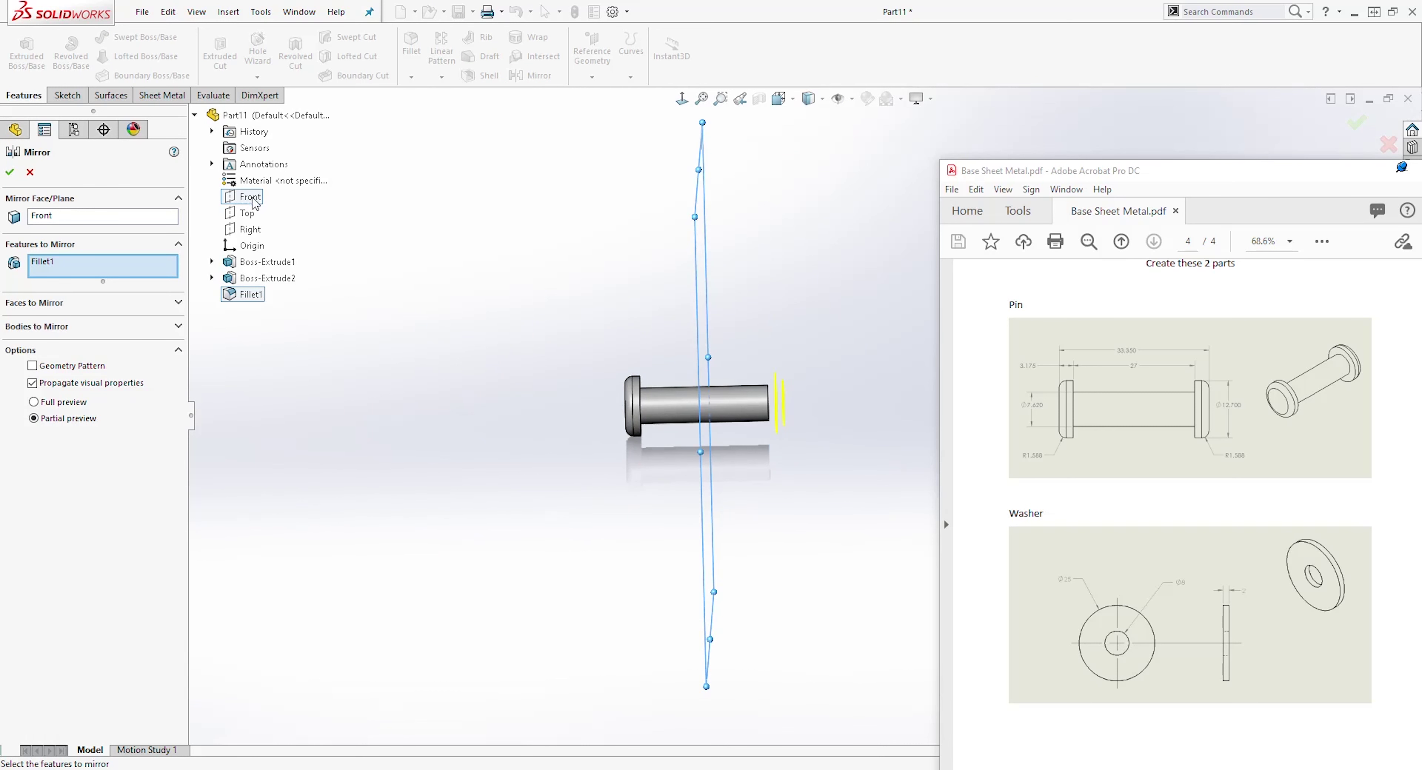
{"action": "scroll", "coordinate": [827, 342], "scroll_direction": "down", "scroll_amount": 2}
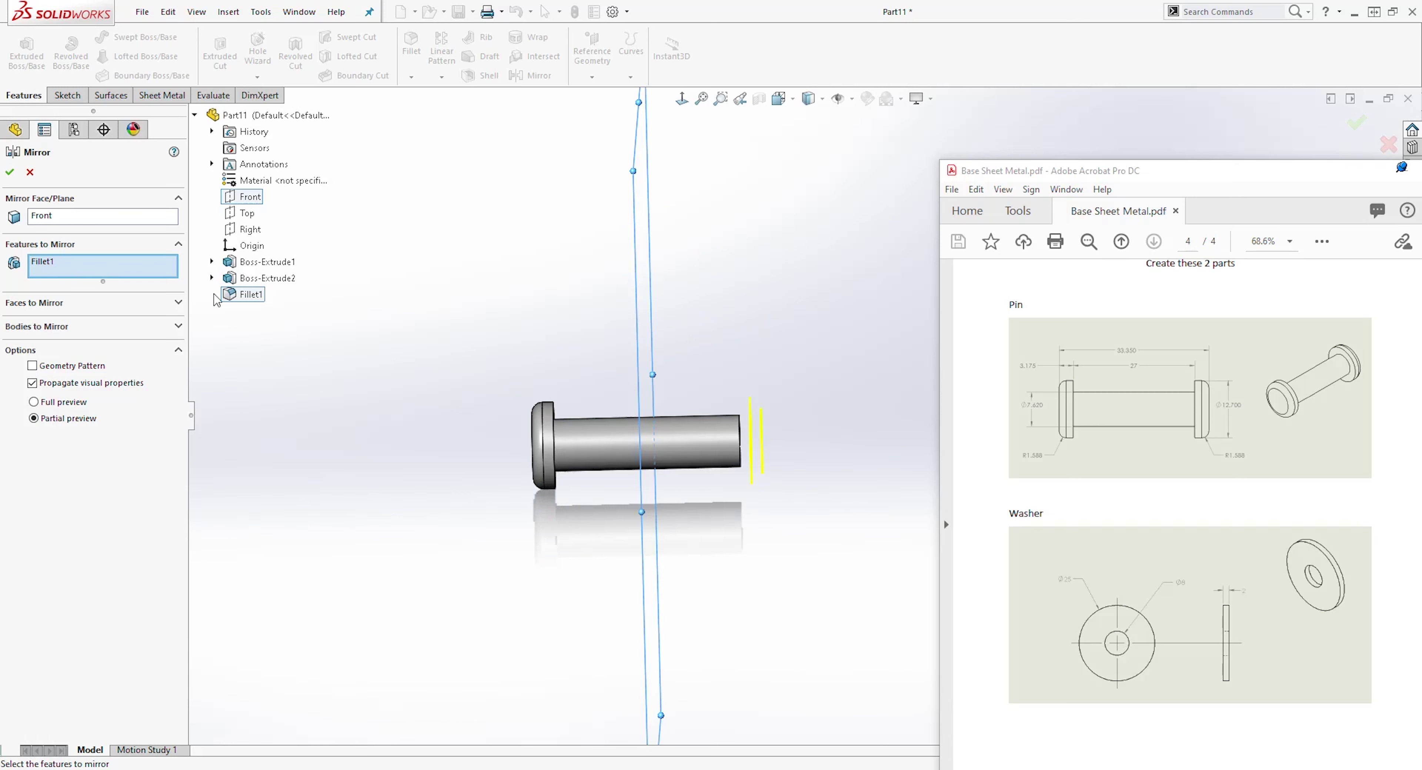
{"action": "left_click", "coordinate": [250, 278]}
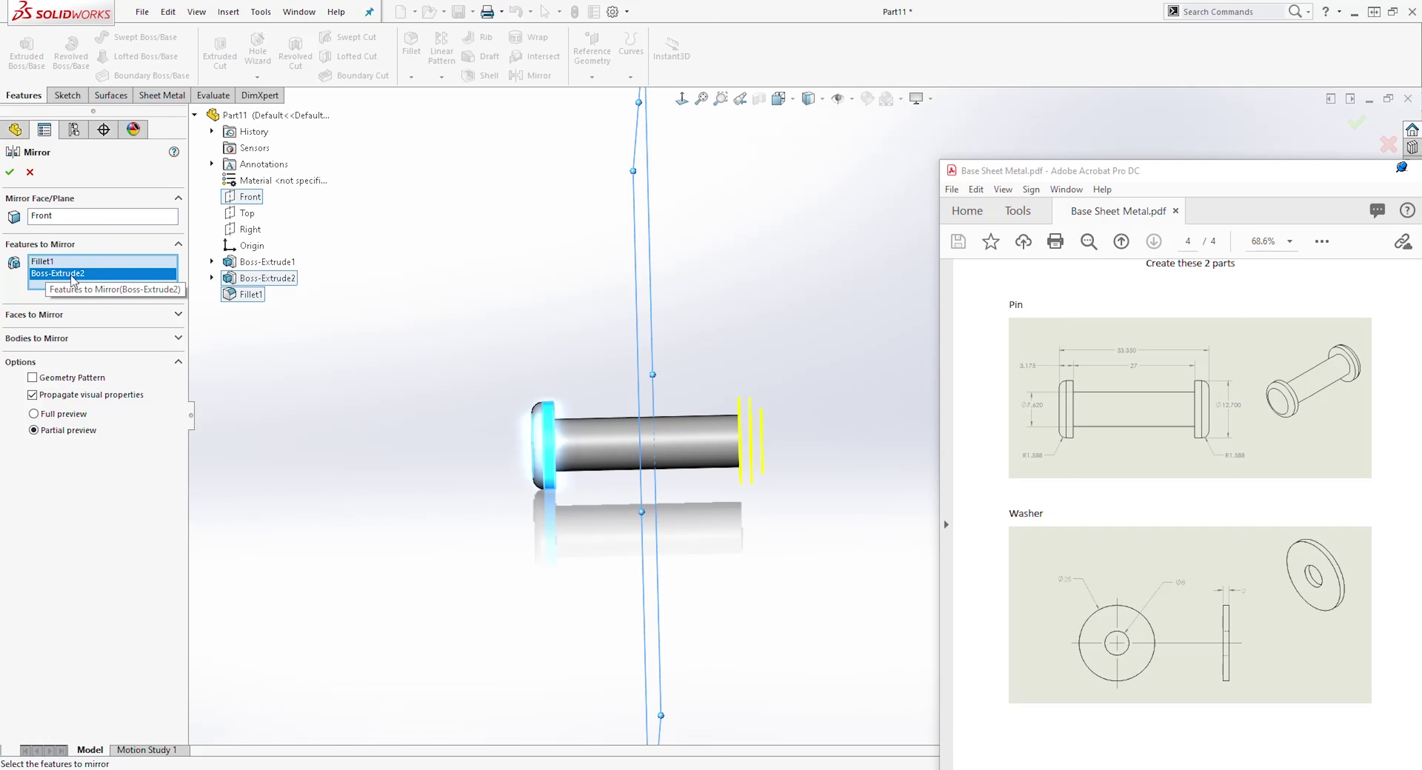
{"action": "middle_click_drag", "start_coordinate": [825, 428], "coordinate": [792, 447]}
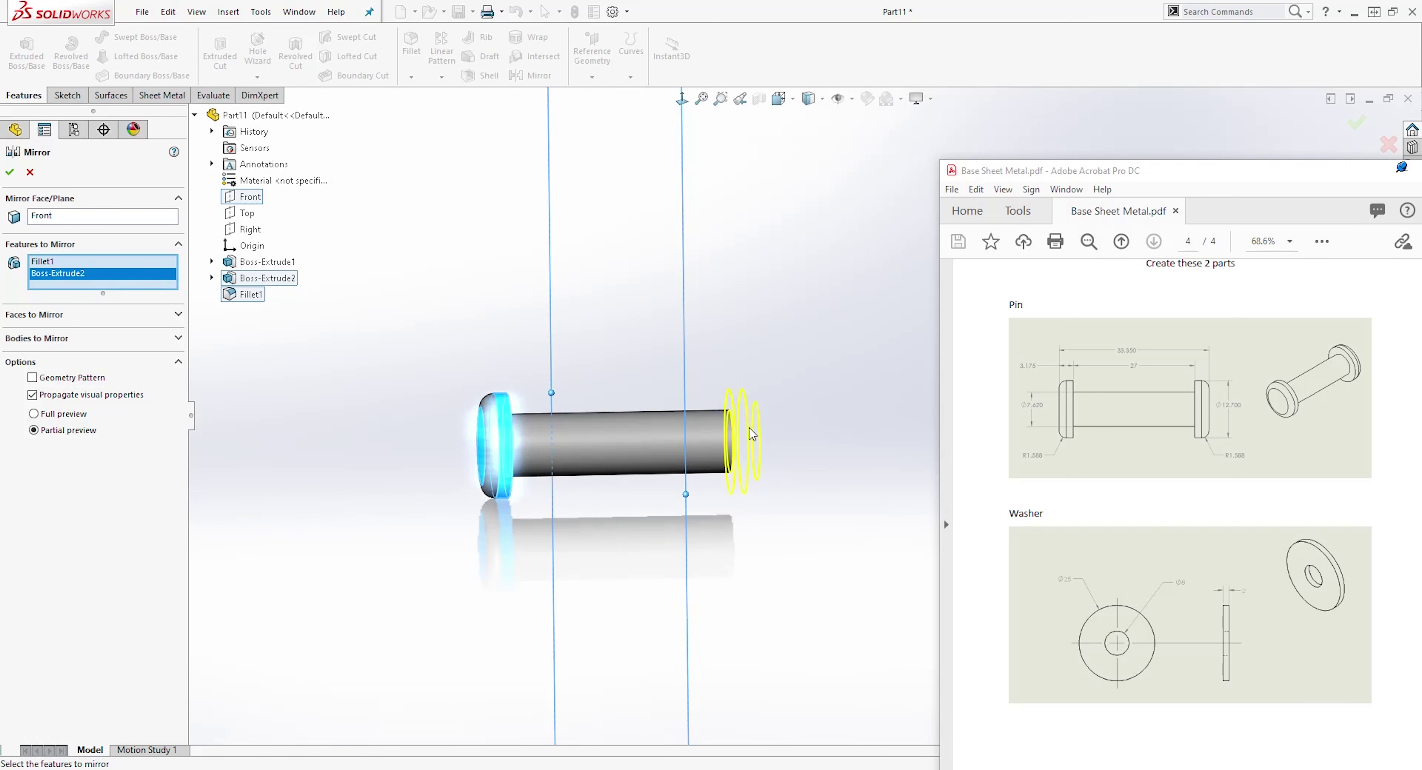
{"action": "left_click", "coordinate": [10, 173]}
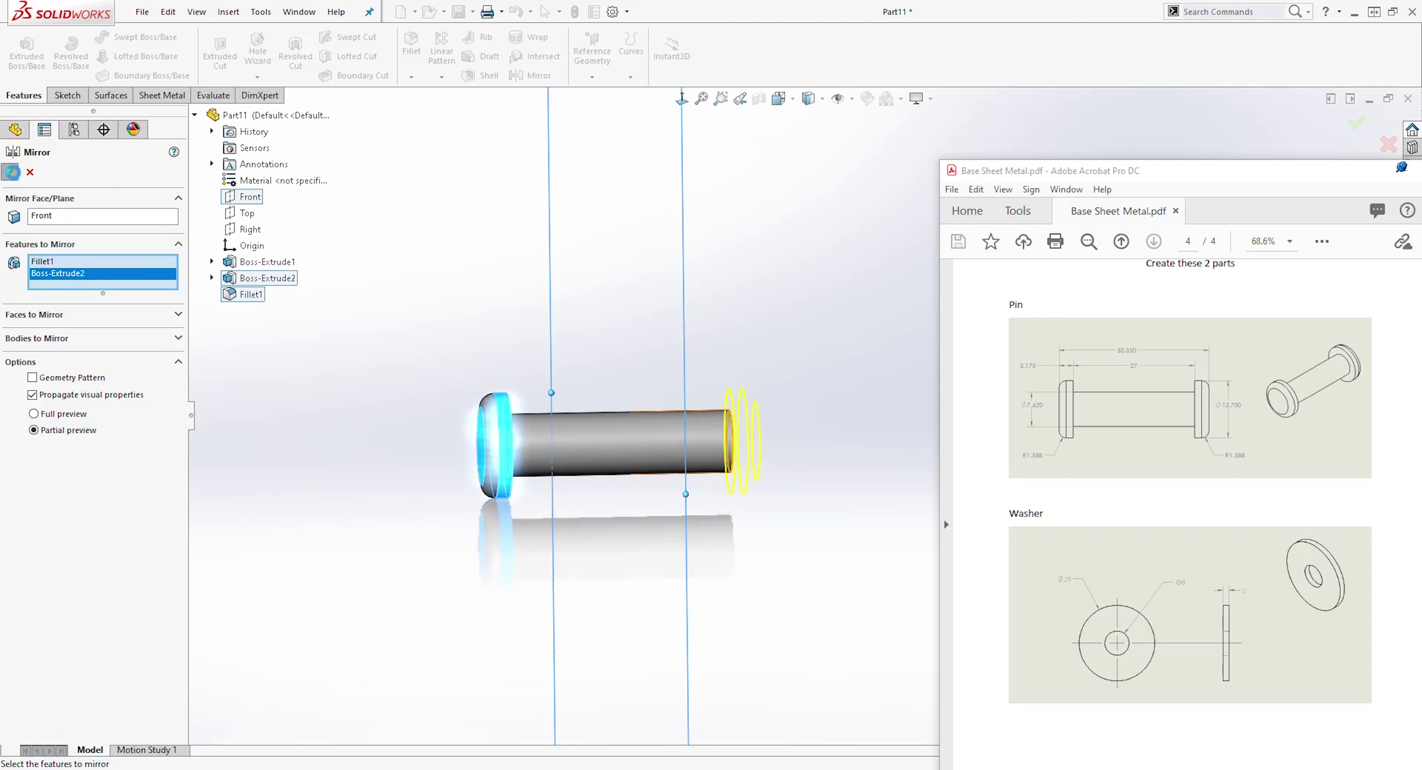
Step: Save the part on the Desktop under the name Pin
{"action": "key", "text": "ctrl+7"}
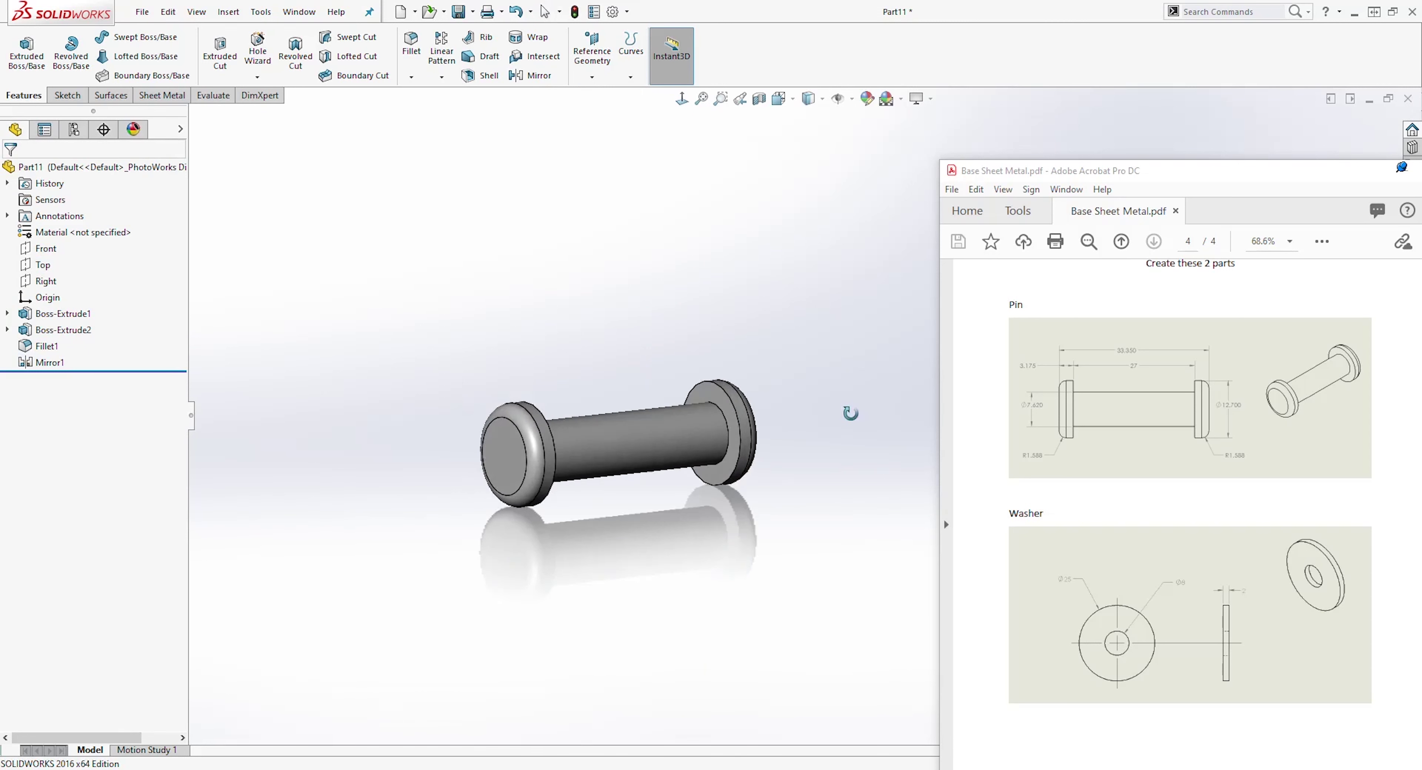
{"action": "scroll", "coordinate": [799, 419], "scroll_direction": "down", "scroll_amount": 2}
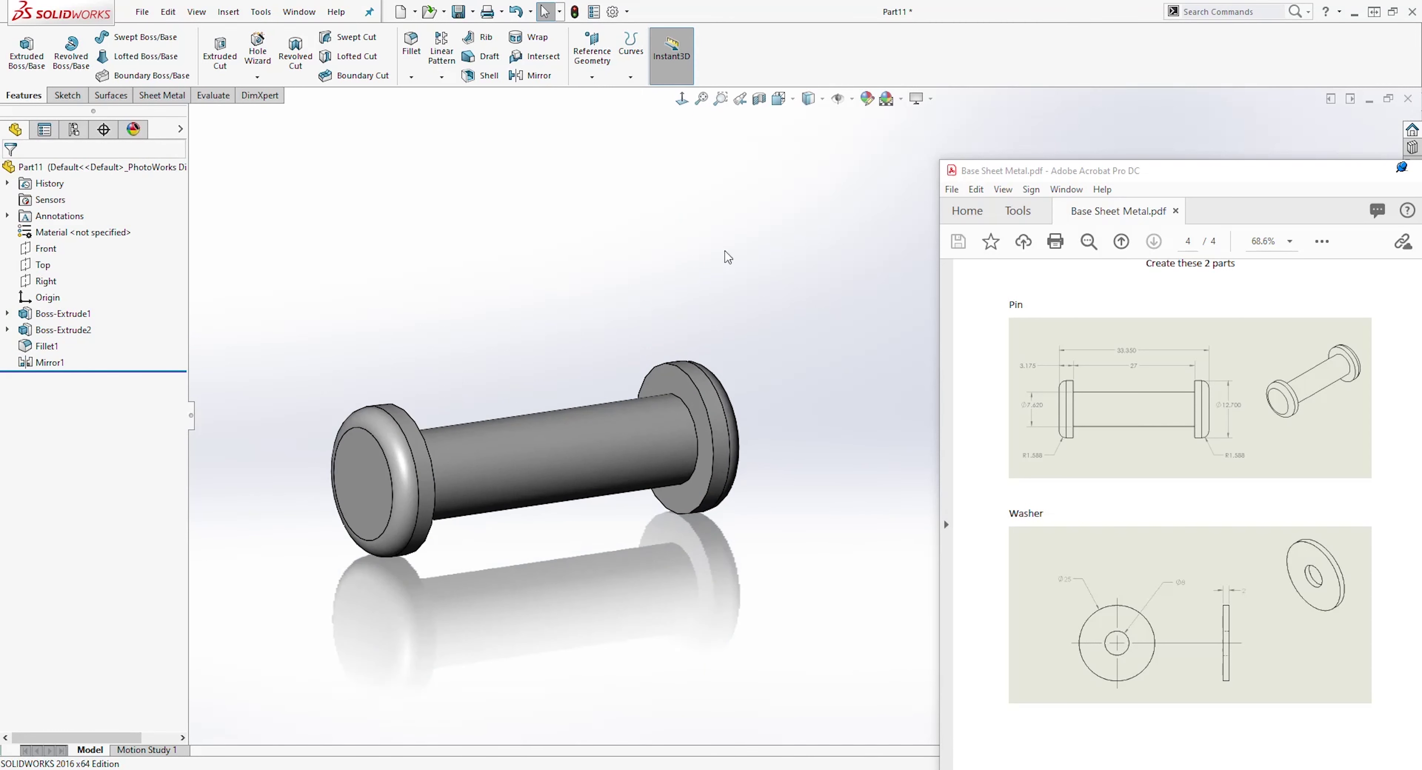
{"action": "left_click", "coordinate": [459, 12]}
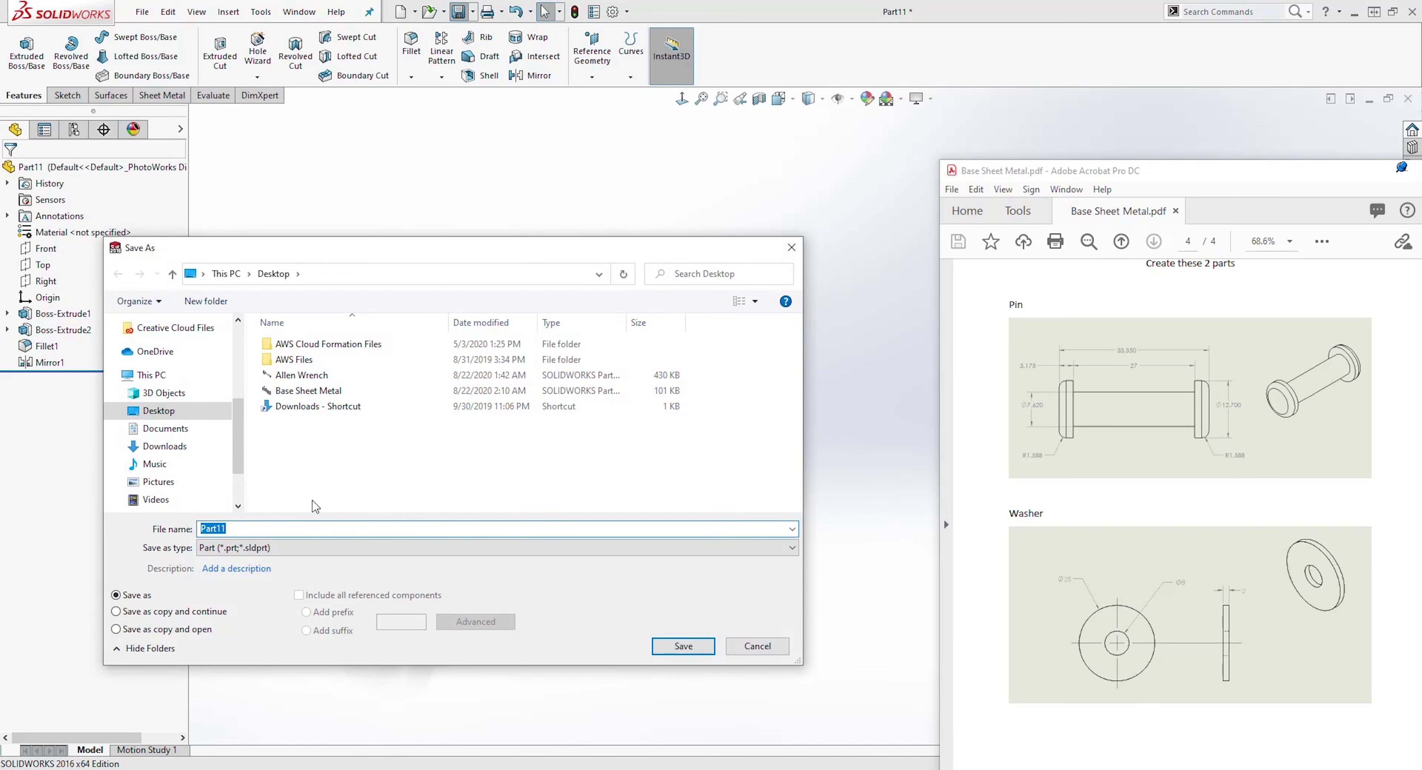
{"action": "type", "text": "Pin"}
{"action": "key", "text": "Return"}
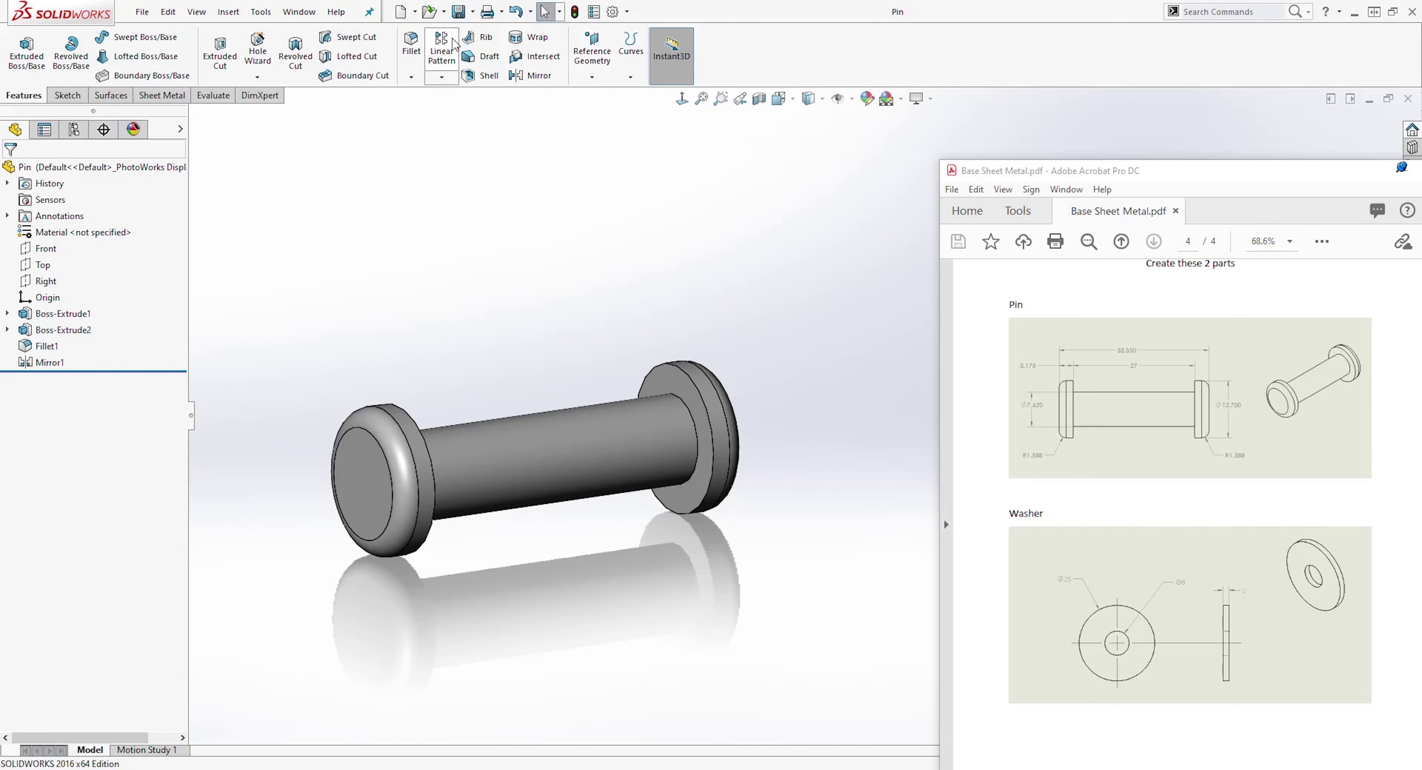
Step: Create a new part document and set its unit system to MMGS (millimeter, gram, second)
{"action": "left_click", "coordinate": [401, 12]}
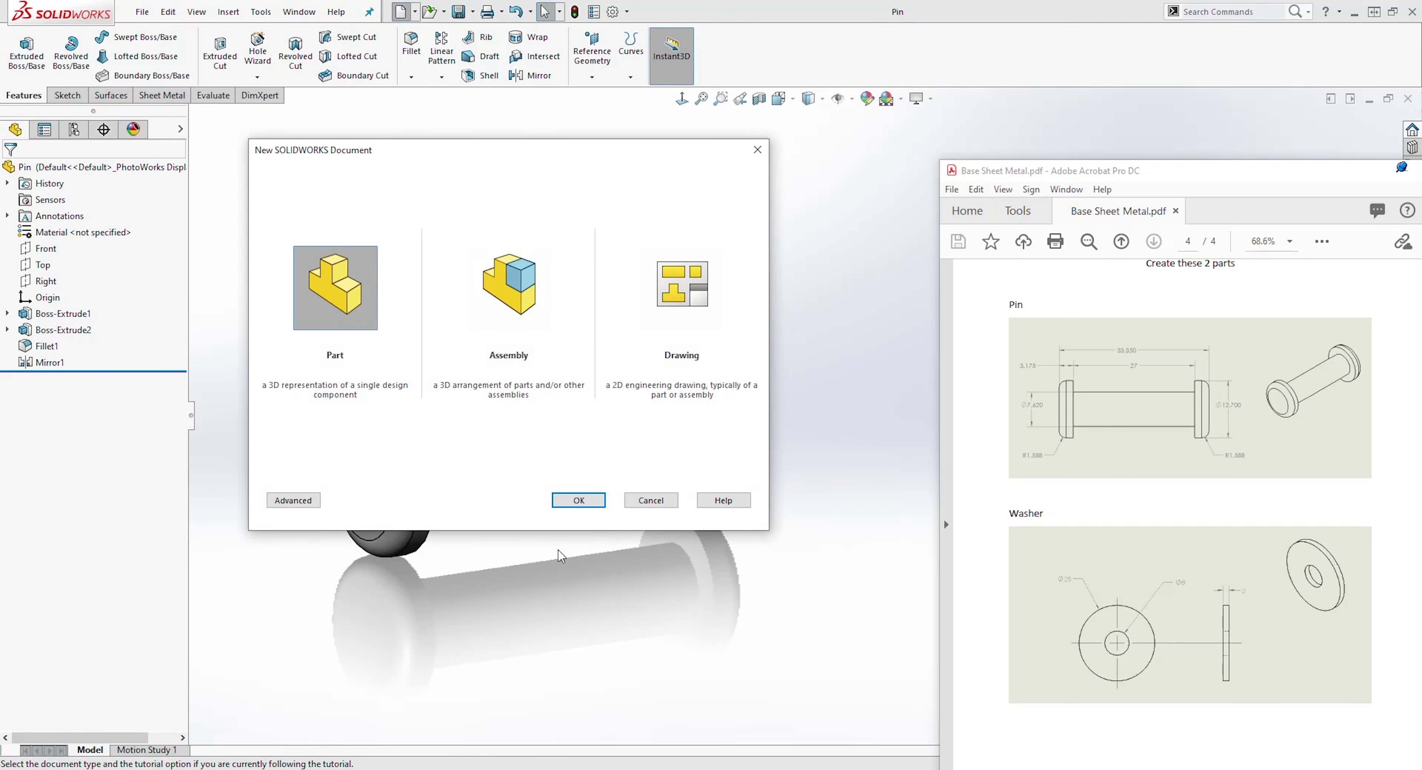
{"action": "left_click", "coordinate": [579, 500]}
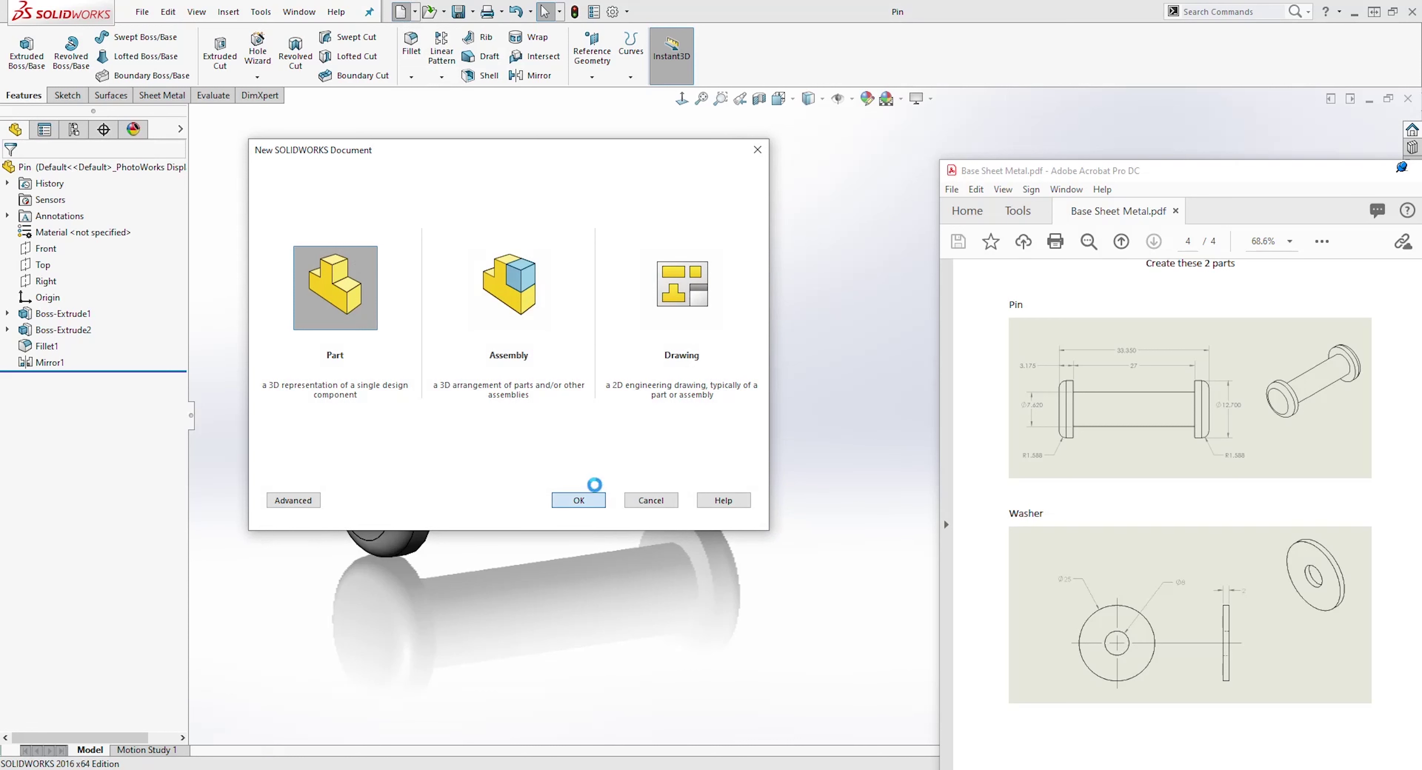
{"action": "left_click", "coordinate": [613, 12]}
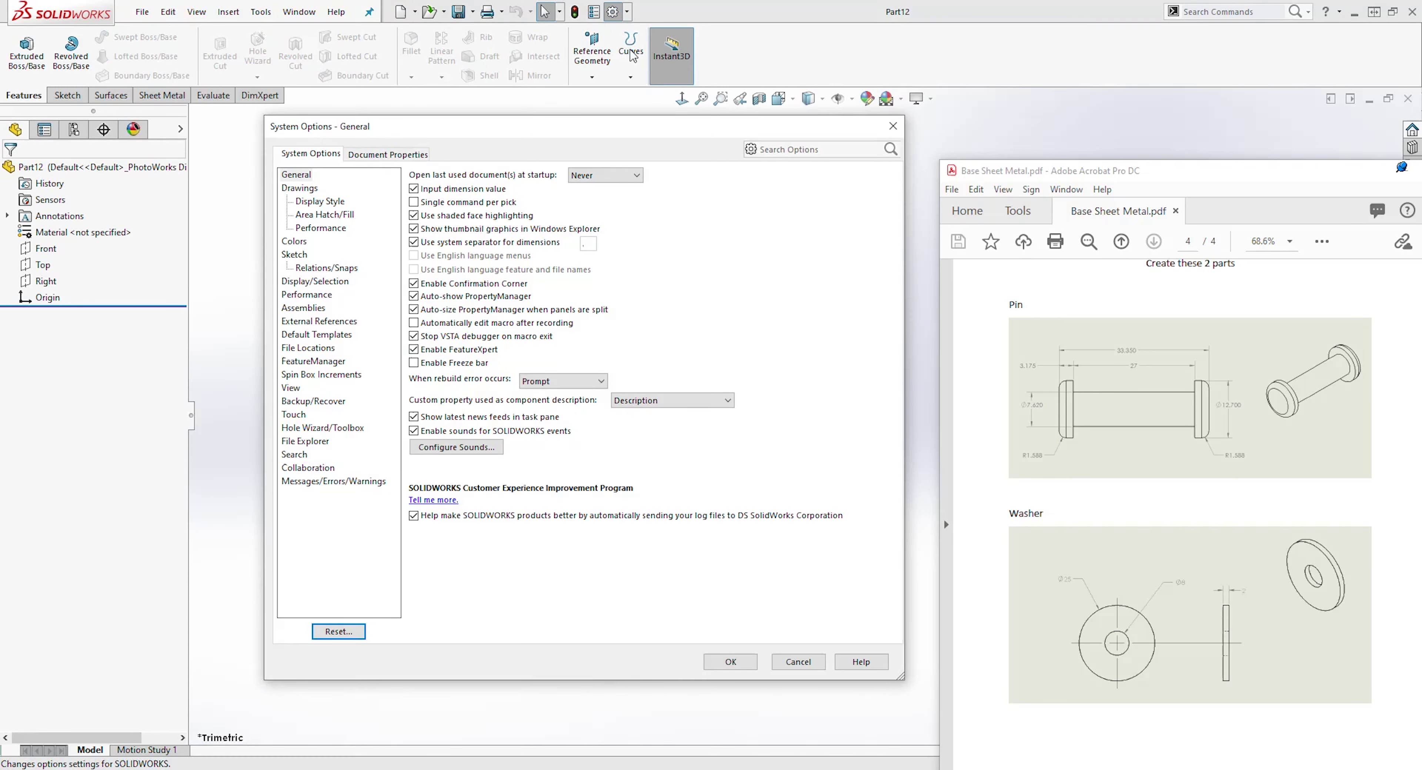
{"action": "left_click", "coordinate": [411, 157]}
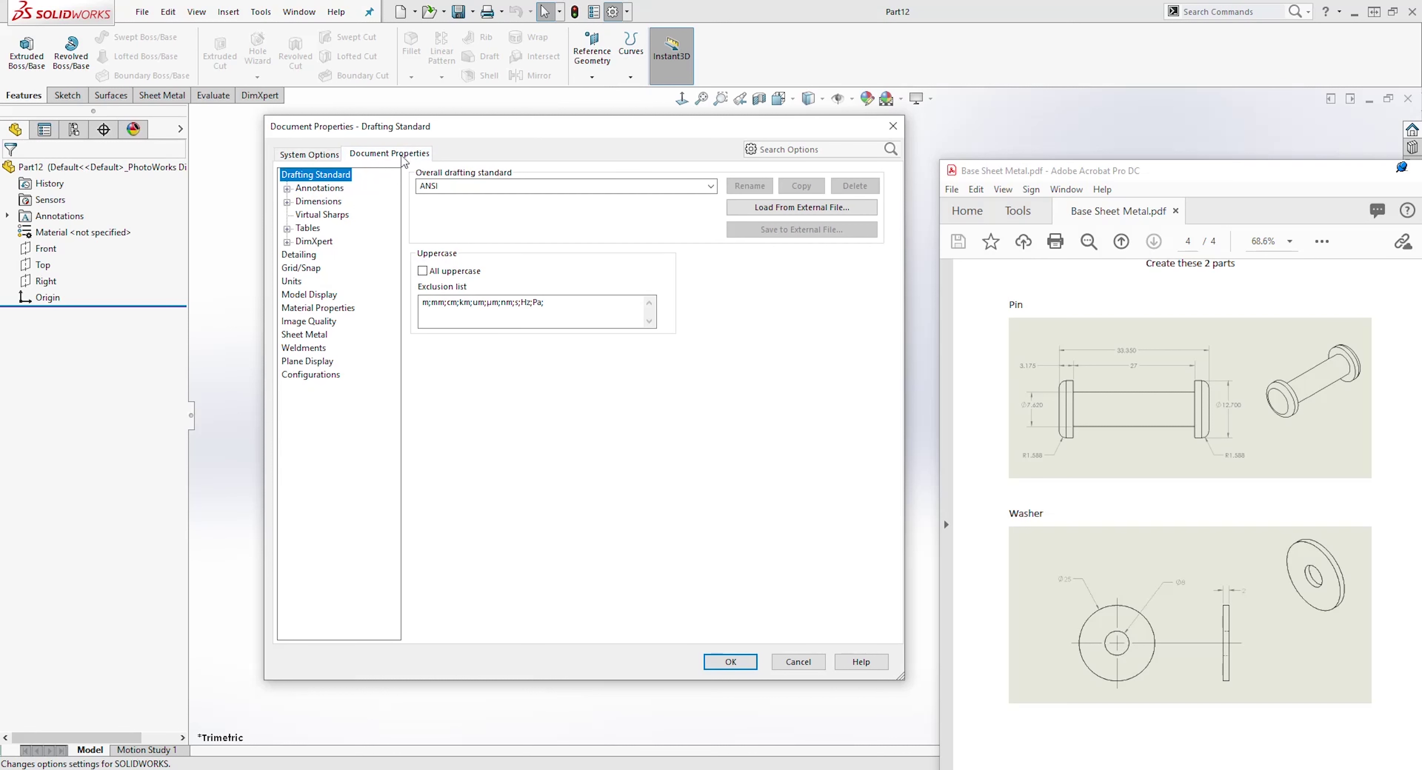
{"action": "left_click", "coordinate": [292, 282]}
{"action": "left_click", "coordinate": [422, 208]}
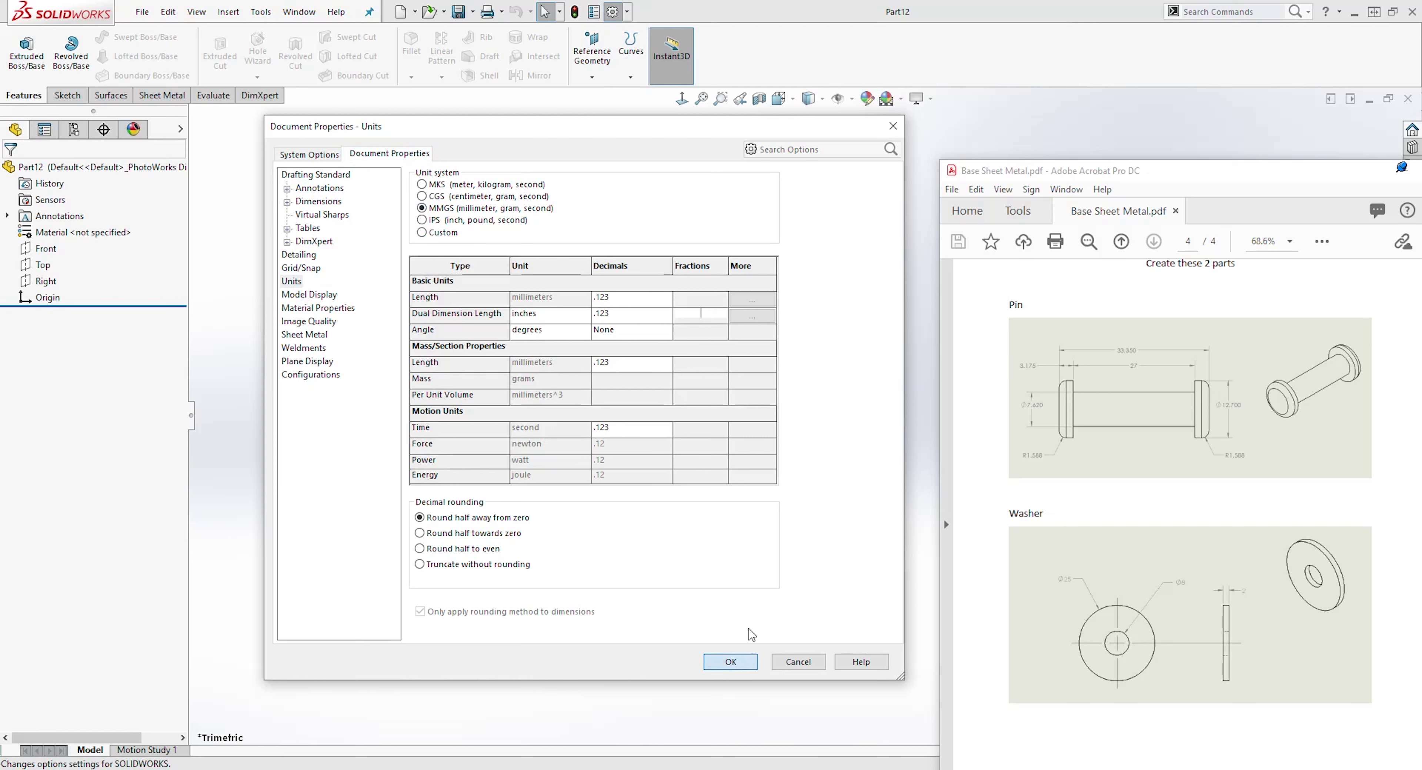
{"action": "left_click", "coordinate": [730, 661]}
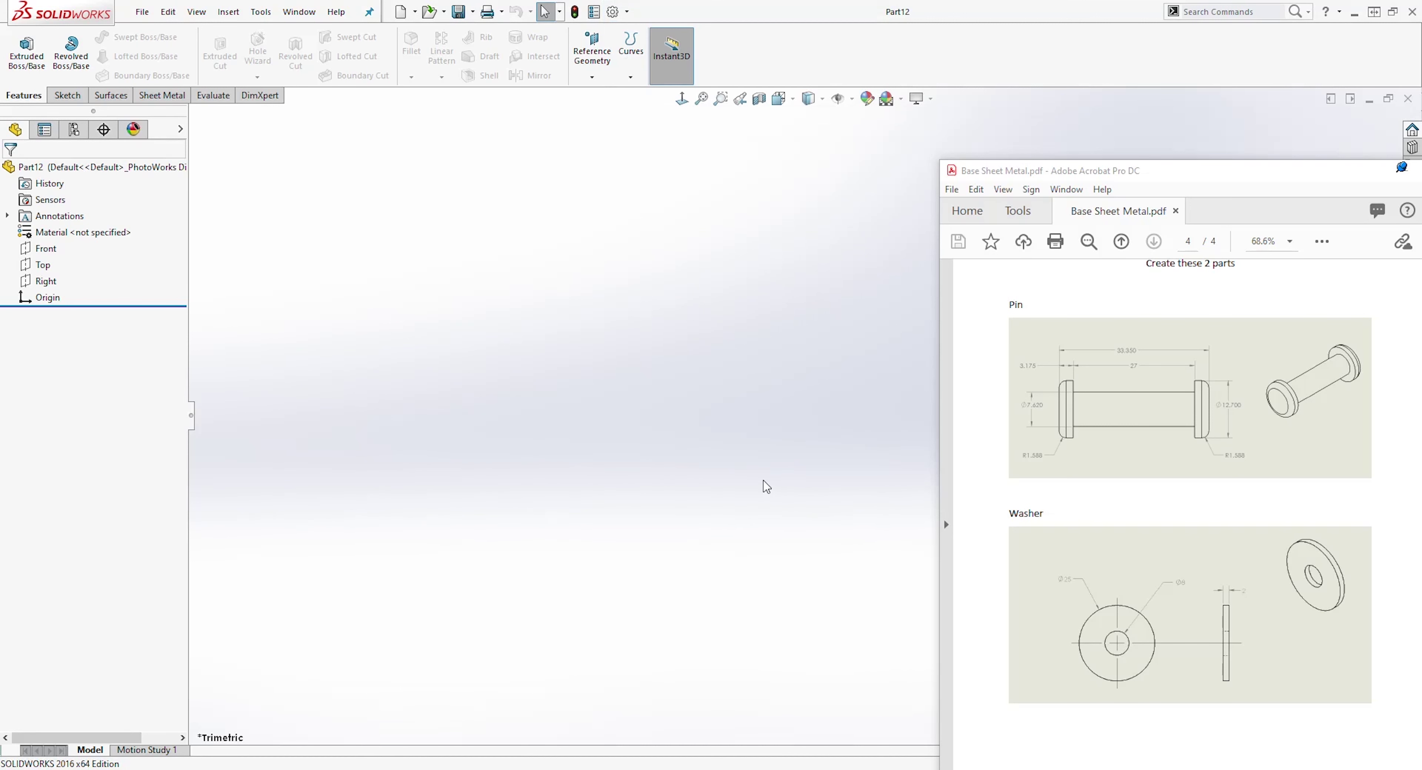
Step: Sketch a circle about 95 mm in diameter centred on the origin of the Front plane
{"action": "left_click", "coordinate": [45, 249]}
{"action": "left_click", "coordinate": [53, 226]}
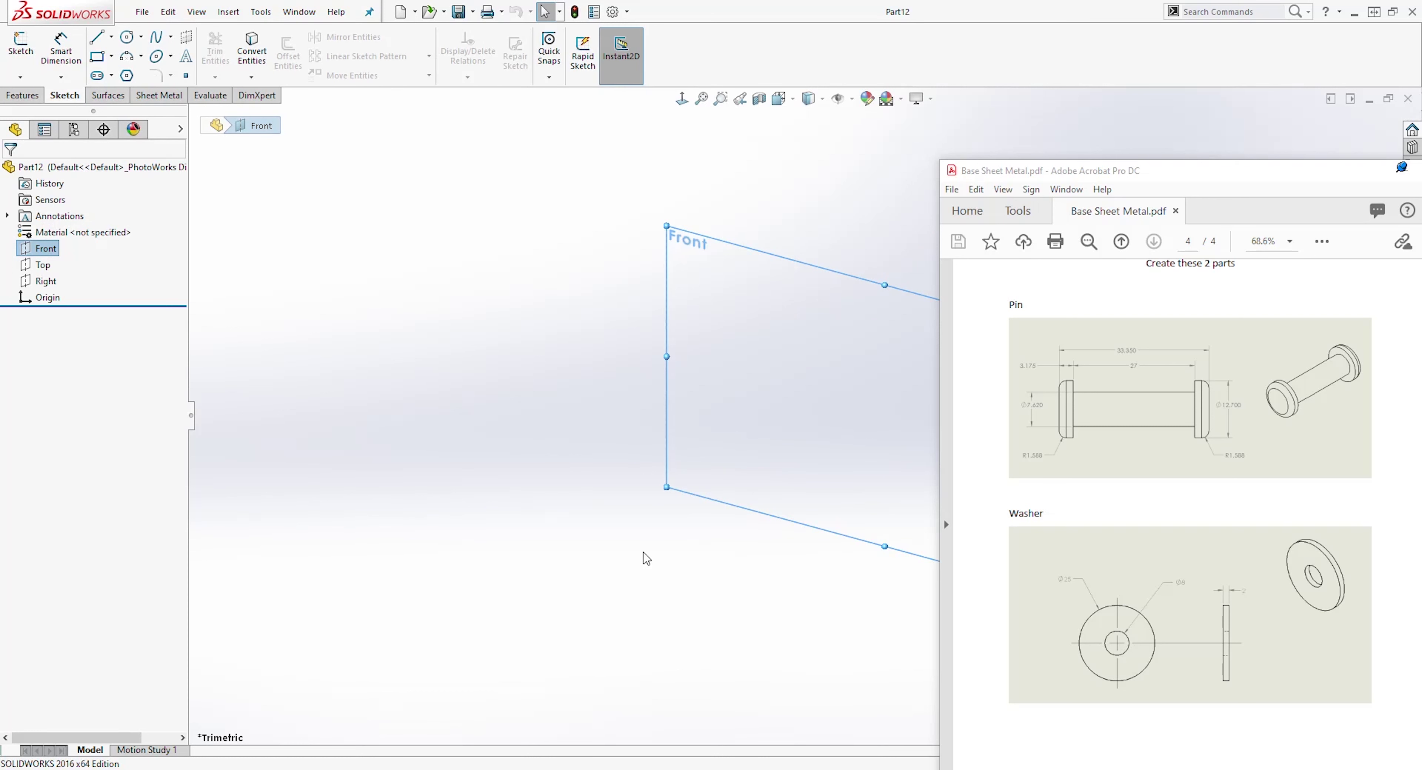
{"action": "left_click", "coordinate": [32, 50]}
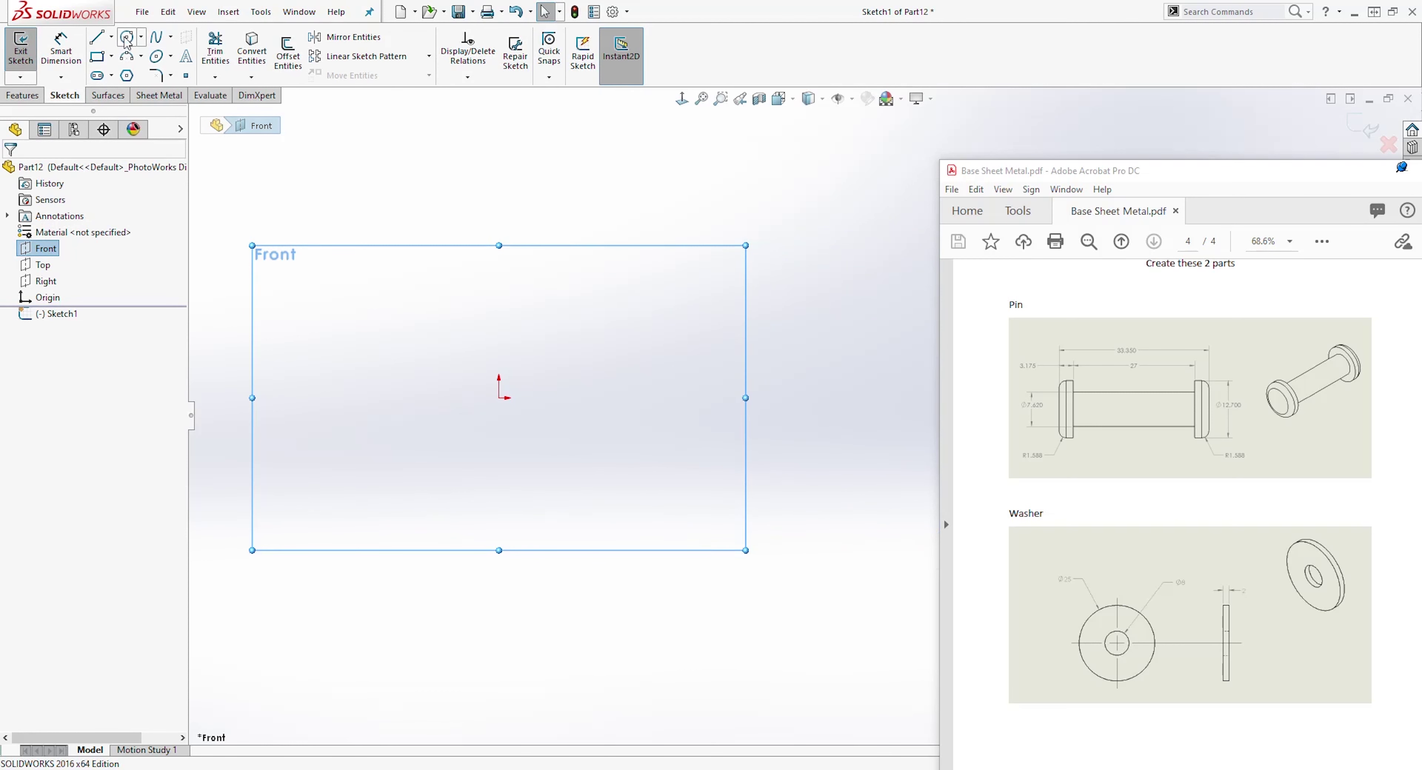
{"action": "left_click", "coordinate": [499, 396]}
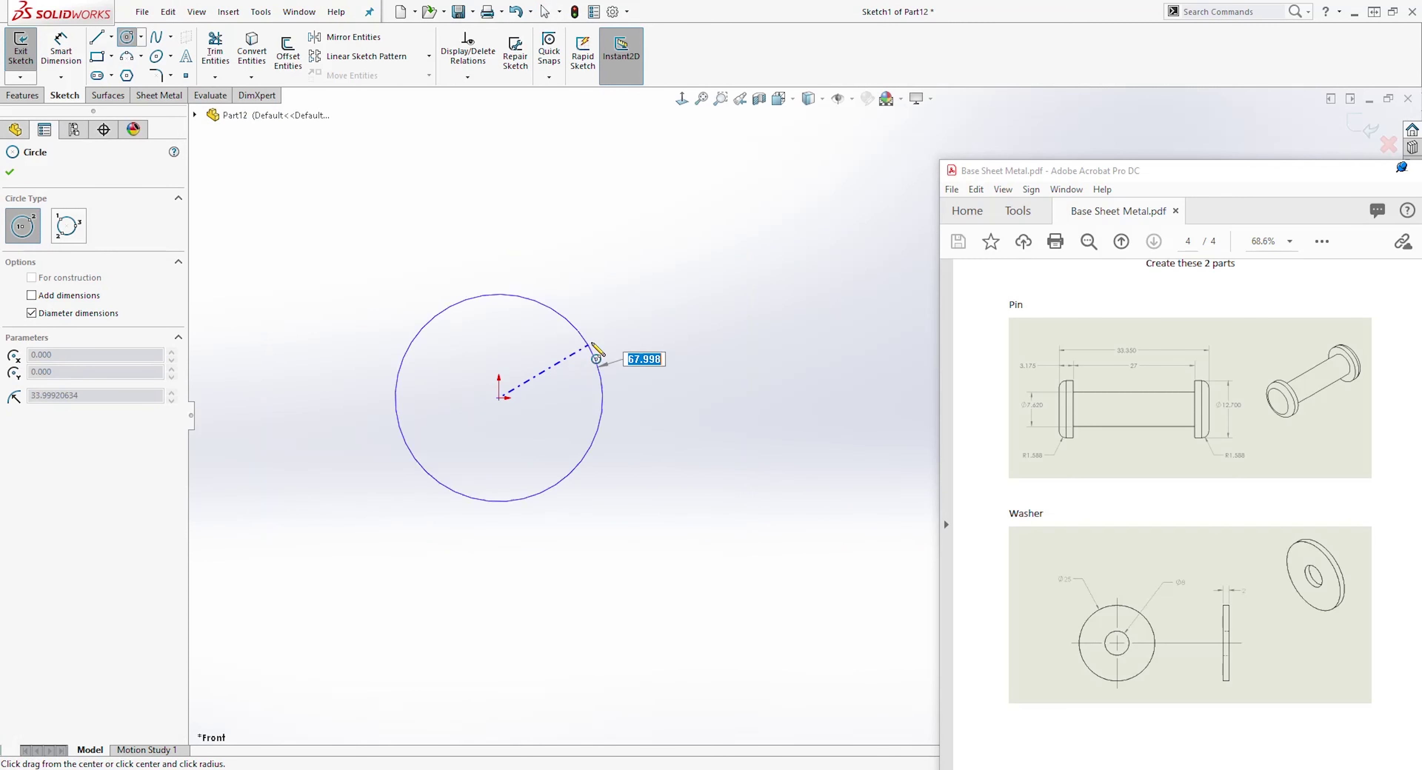
{"action": "left_click", "coordinate": [620, 322]}
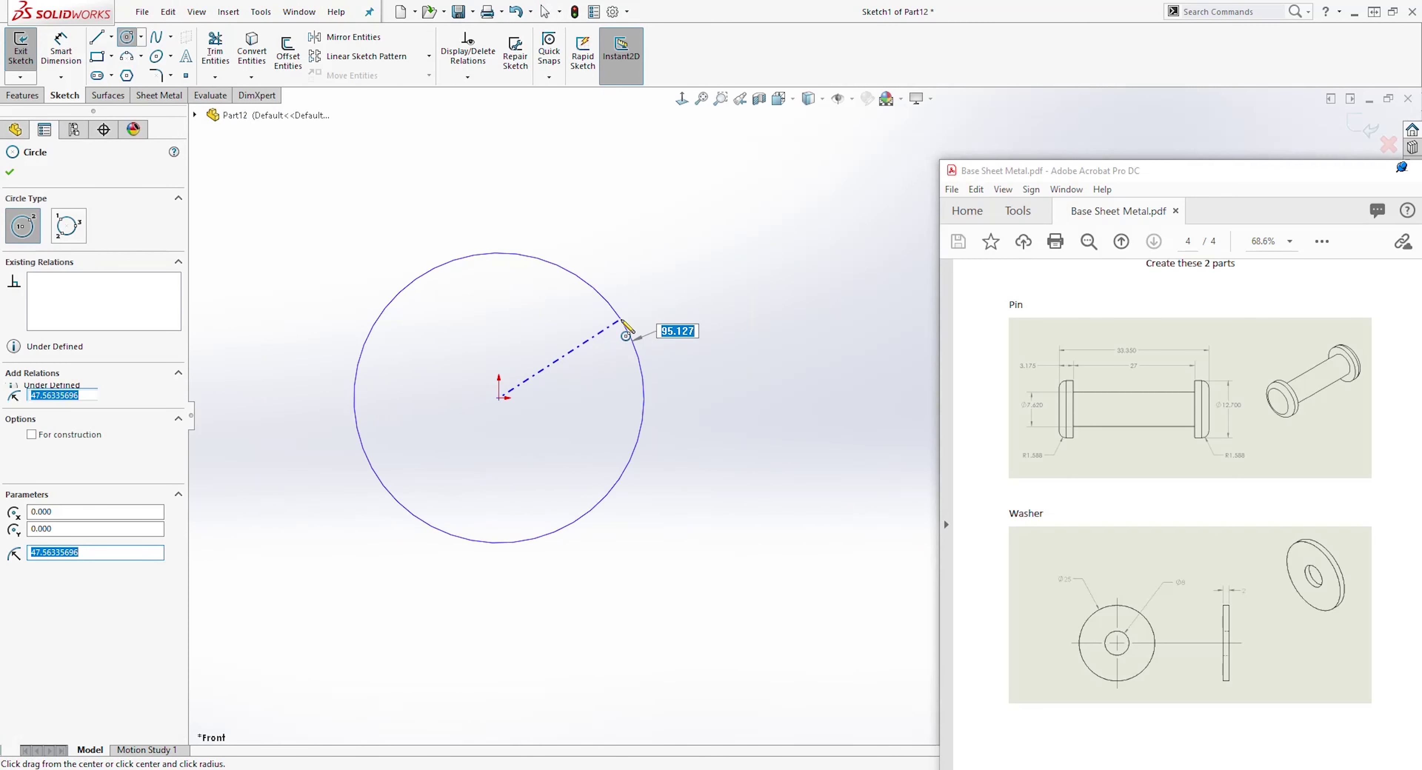
{"action": "left_click", "coordinate": [501, 395]}
{"action": "key", "text": "Escape"}
{"action": "key", "text": "Escape"}
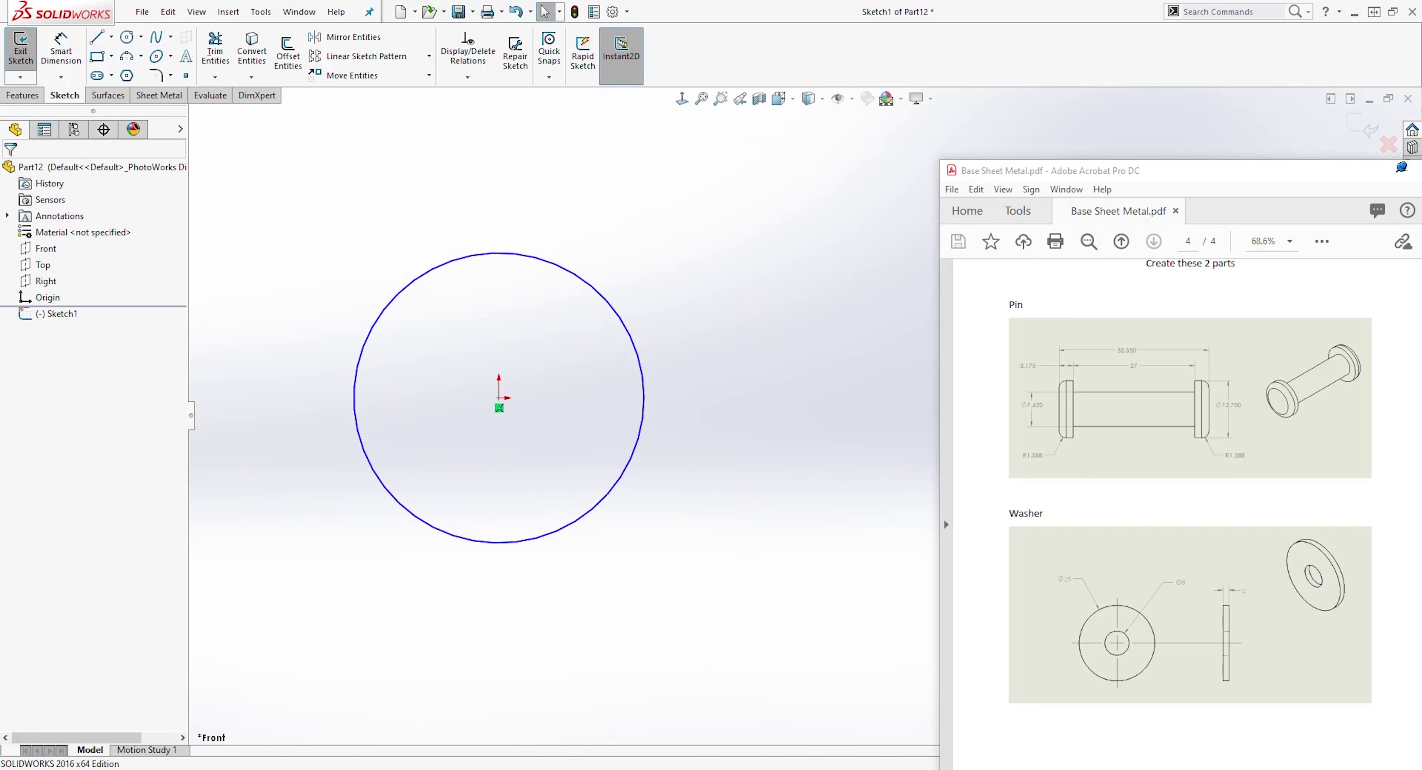
Step: Draw a smaller concentric circle inside the first one, centred on the origin
{"action": "left_click", "coordinate": [127, 37]}
{"action": "left_click", "coordinate": [499, 396]}
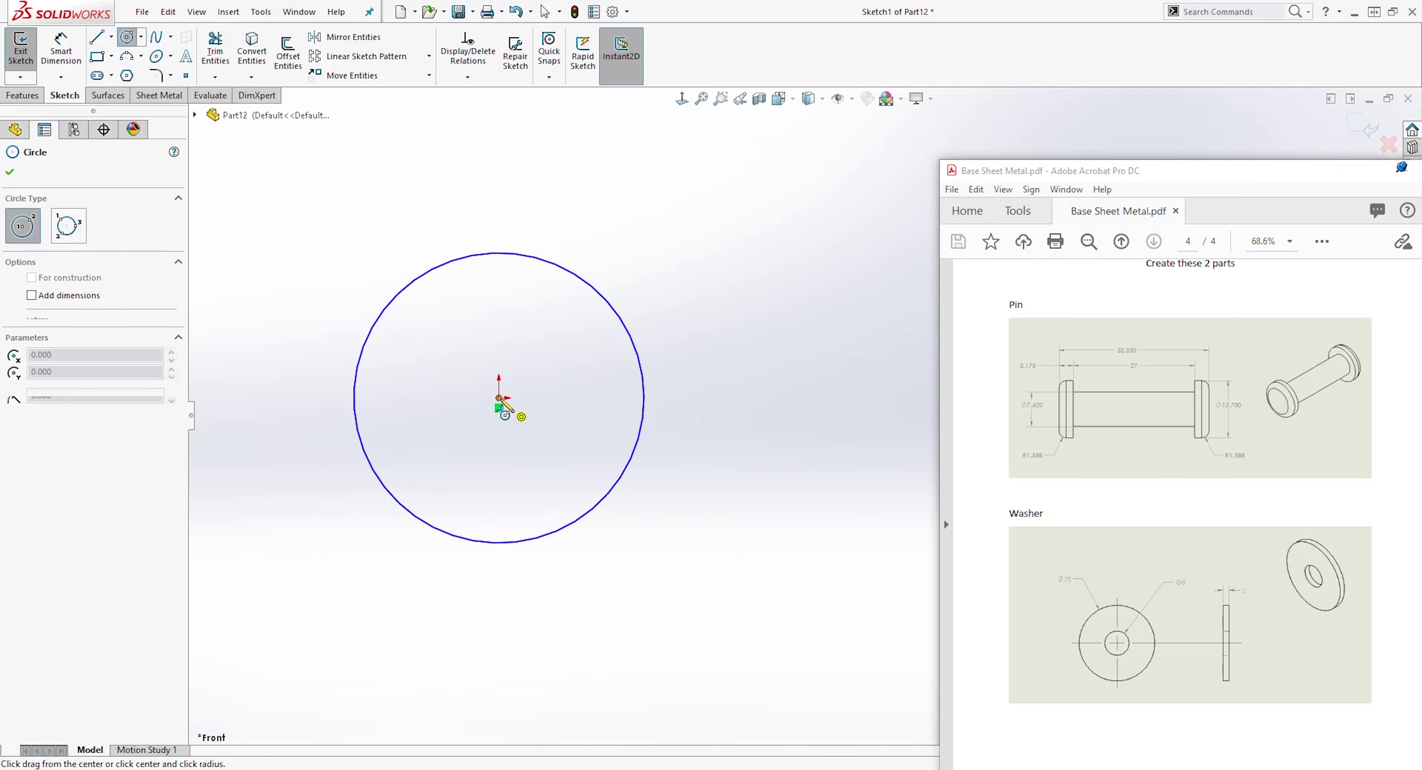
{"action": "left_click", "coordinate": [574, 437]}
{"action": "key", "text": "Escape"}
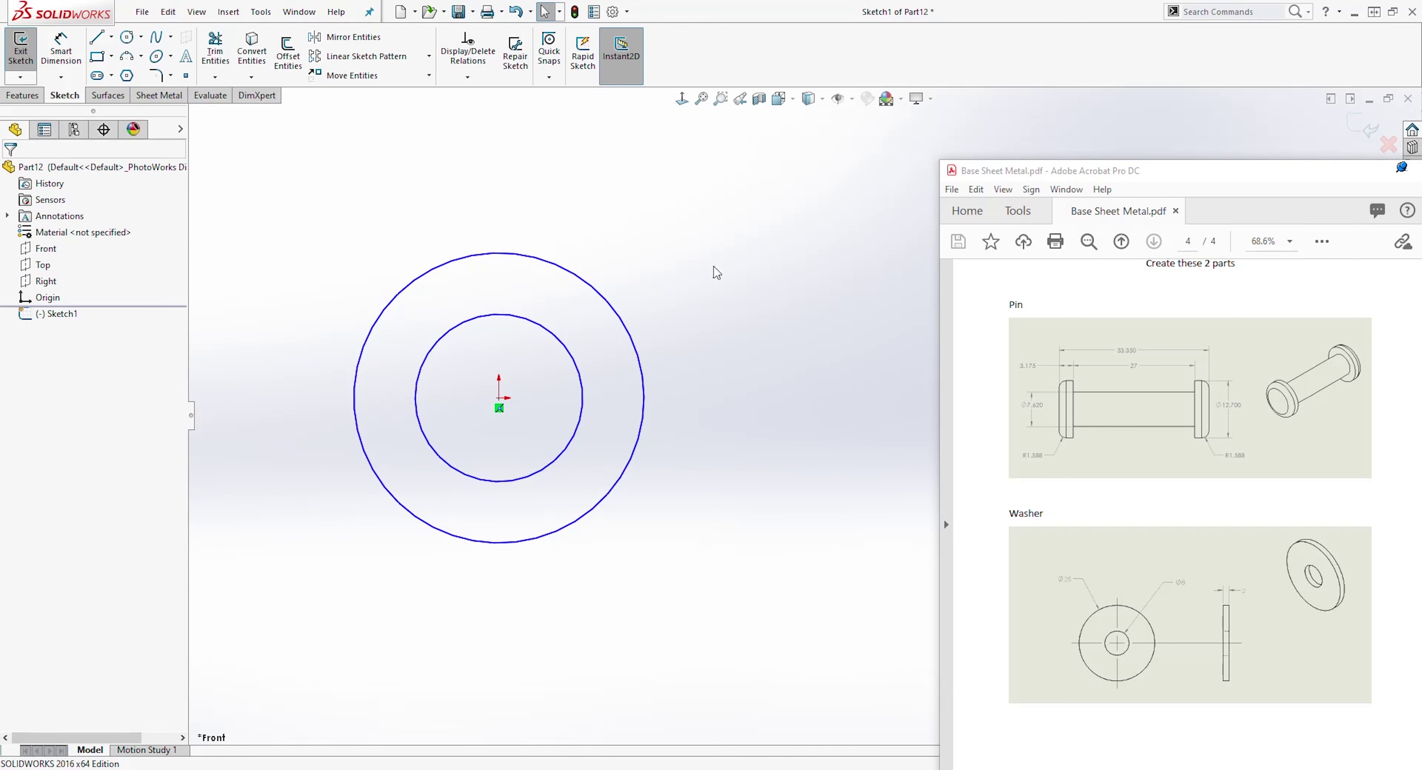
Step: Dimension the outer circle's diameter to 25 mm
{"action": "right_click_drag", "start_coordinate": [697, 463], "coordinate": [606, 291]}
{"action": "left_click", "coordinate": [604, 293]}
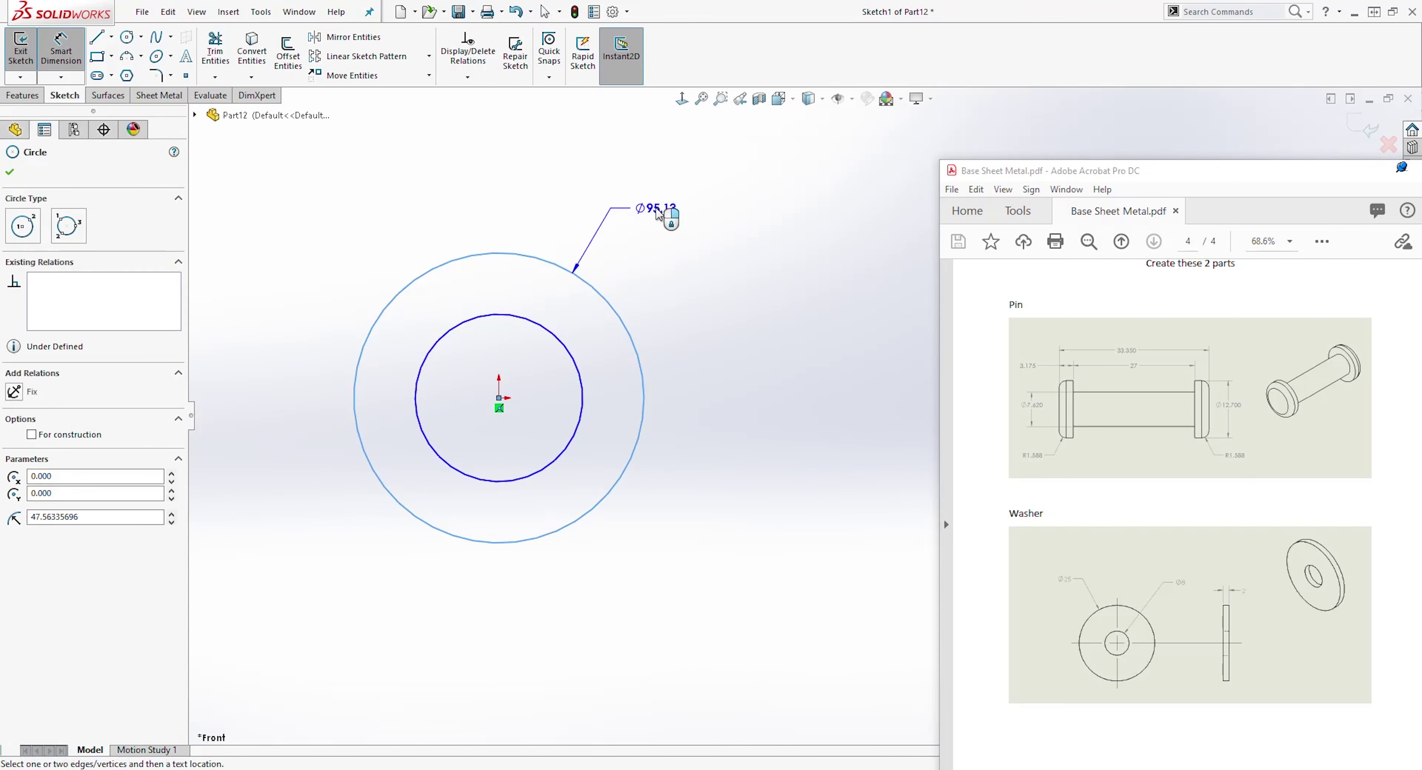
{"action": "left_click", "coordinate": [659, 213]}
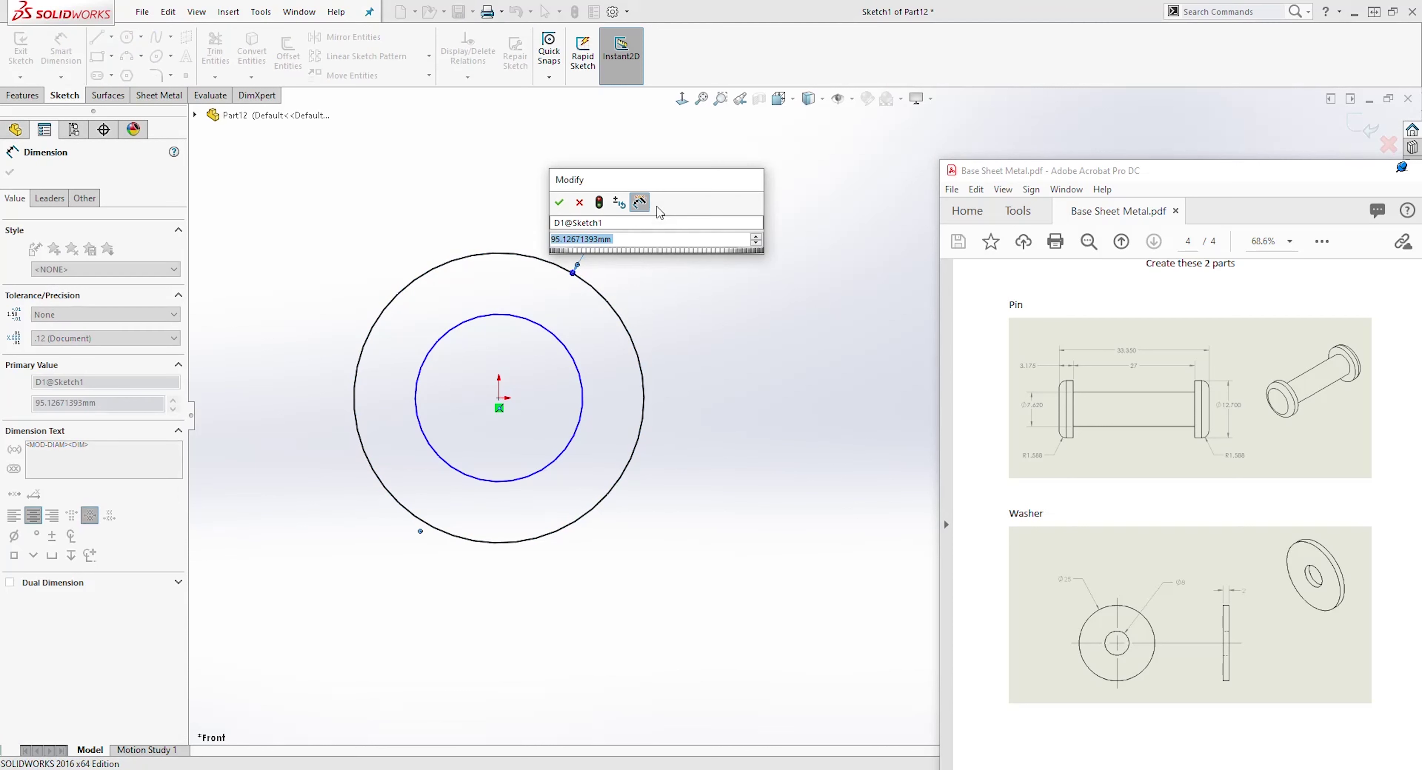
{"action": "type", "text": "25"}
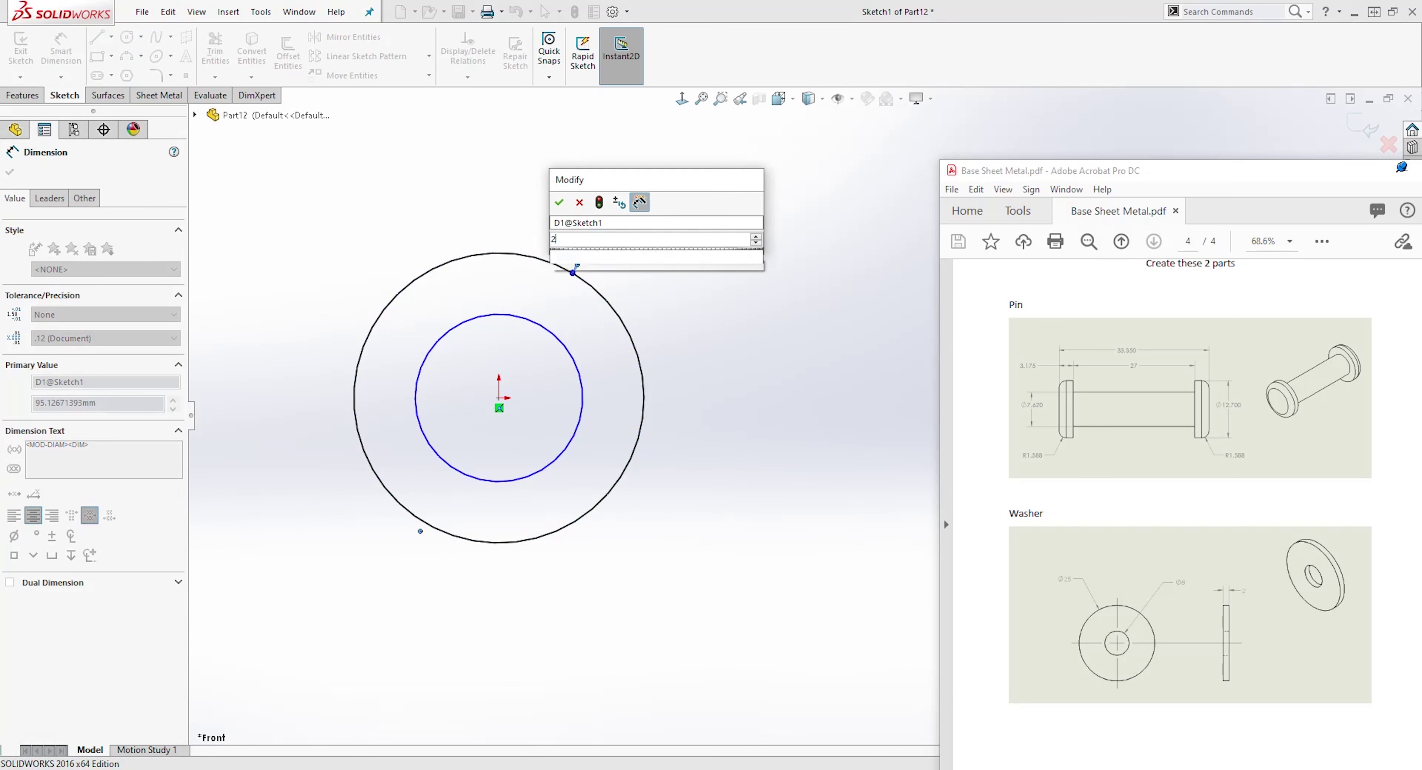
{"action": "key", "text": "Return"}
Step: Dimension the inner circle's diameter to 8 mm, consulting the Washer drawing in the PDF for the hole size
{"action": "left_click", "coordinate": [557, 345]}
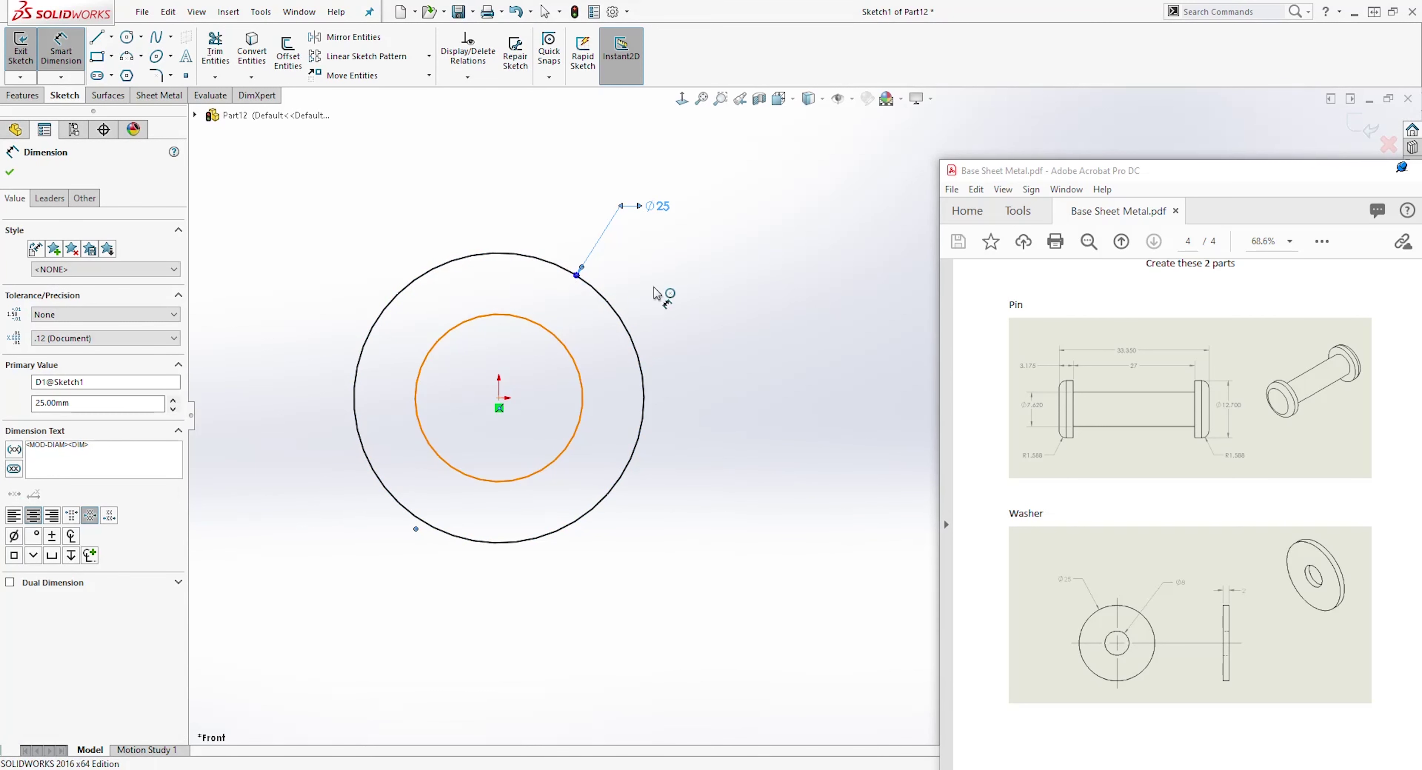
{"action": "left_click", "coordinate": [668, 281]}
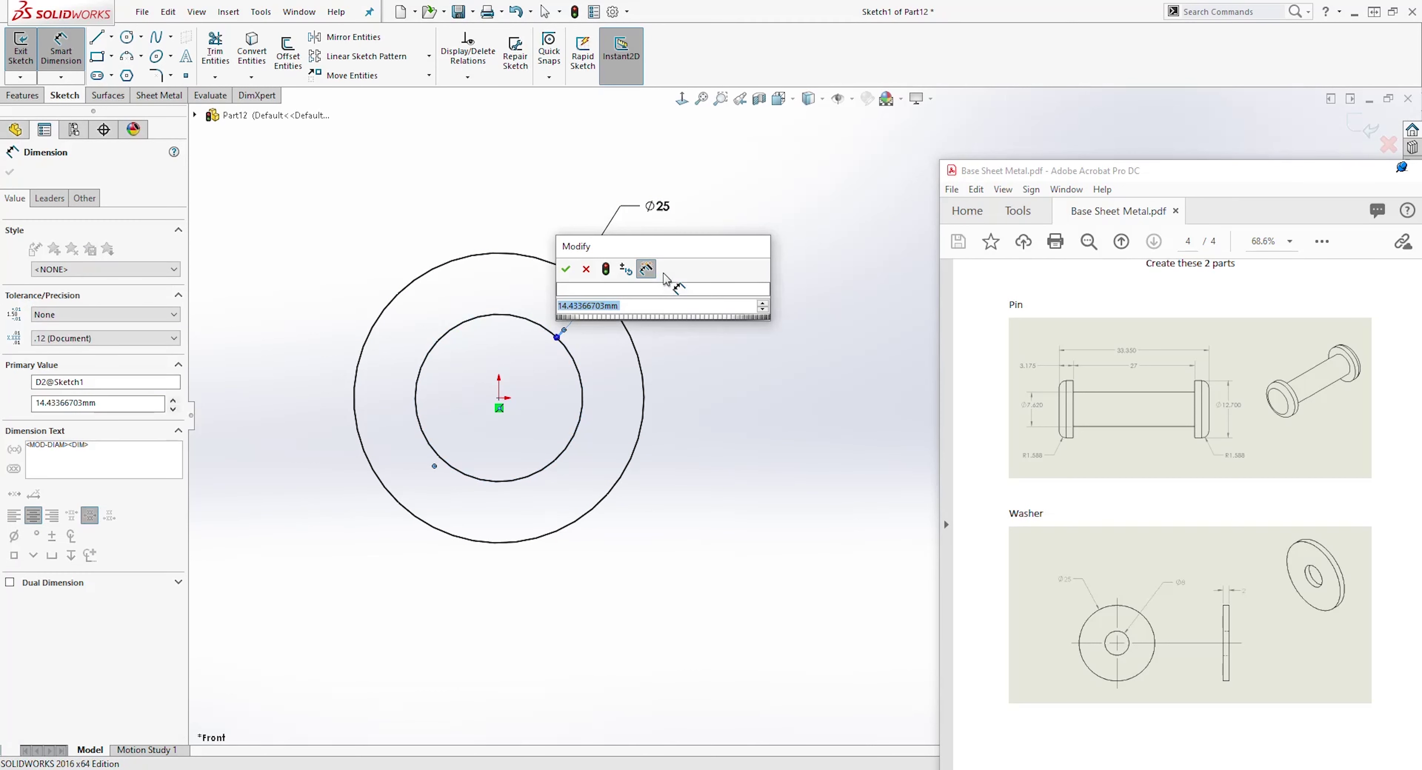
{"action": "left_click_drag", "start_coordinate": [1333, 175], "coordinate": [1375, 181]}
{"action": "left_click", "coordinate": [1394, 181]}
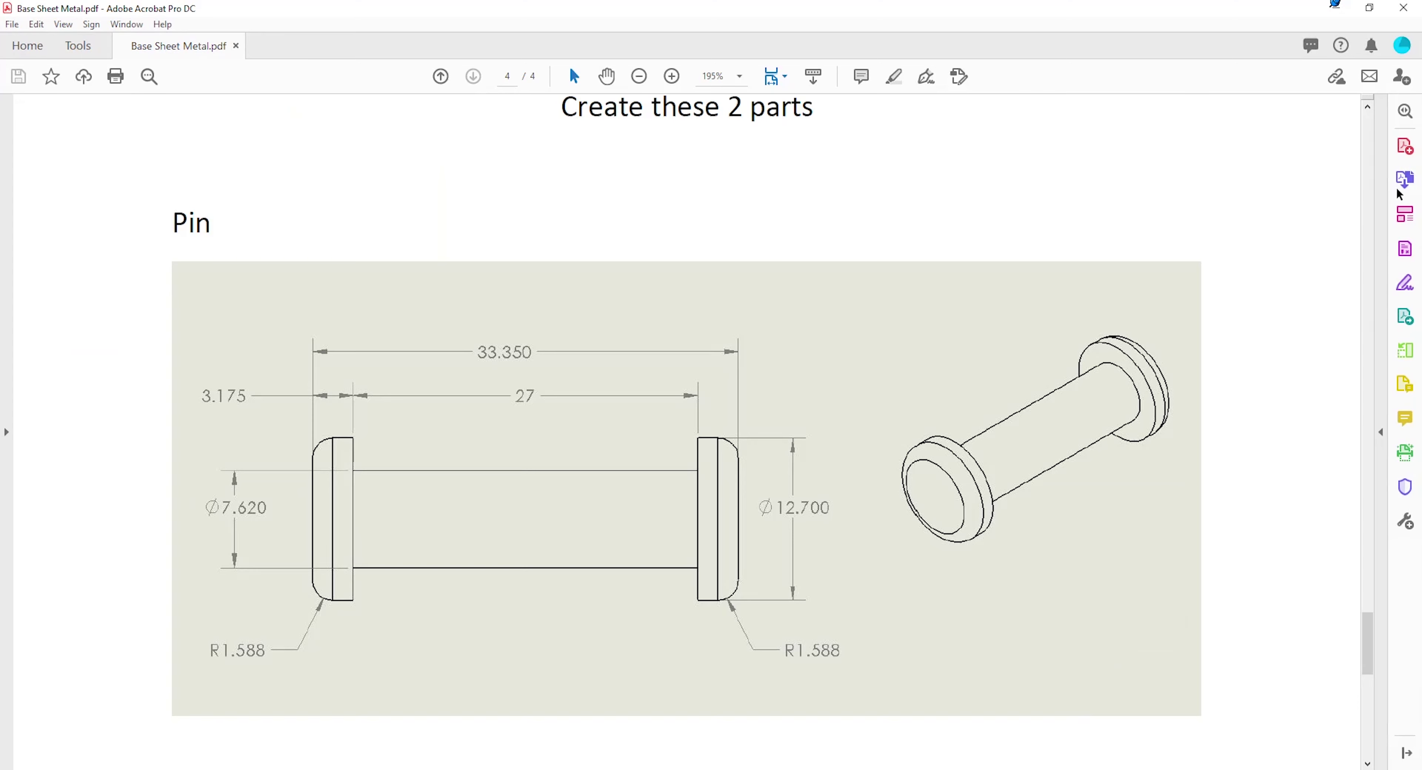
{"action": "scroll", "coordinate": [1149, 360], "scroll_direction": "down", "scroll_amount": 3}
{"action": "scroll", "coordinate": [1149, 359], "scroll_direction": "down", "scroll_amount": 3}
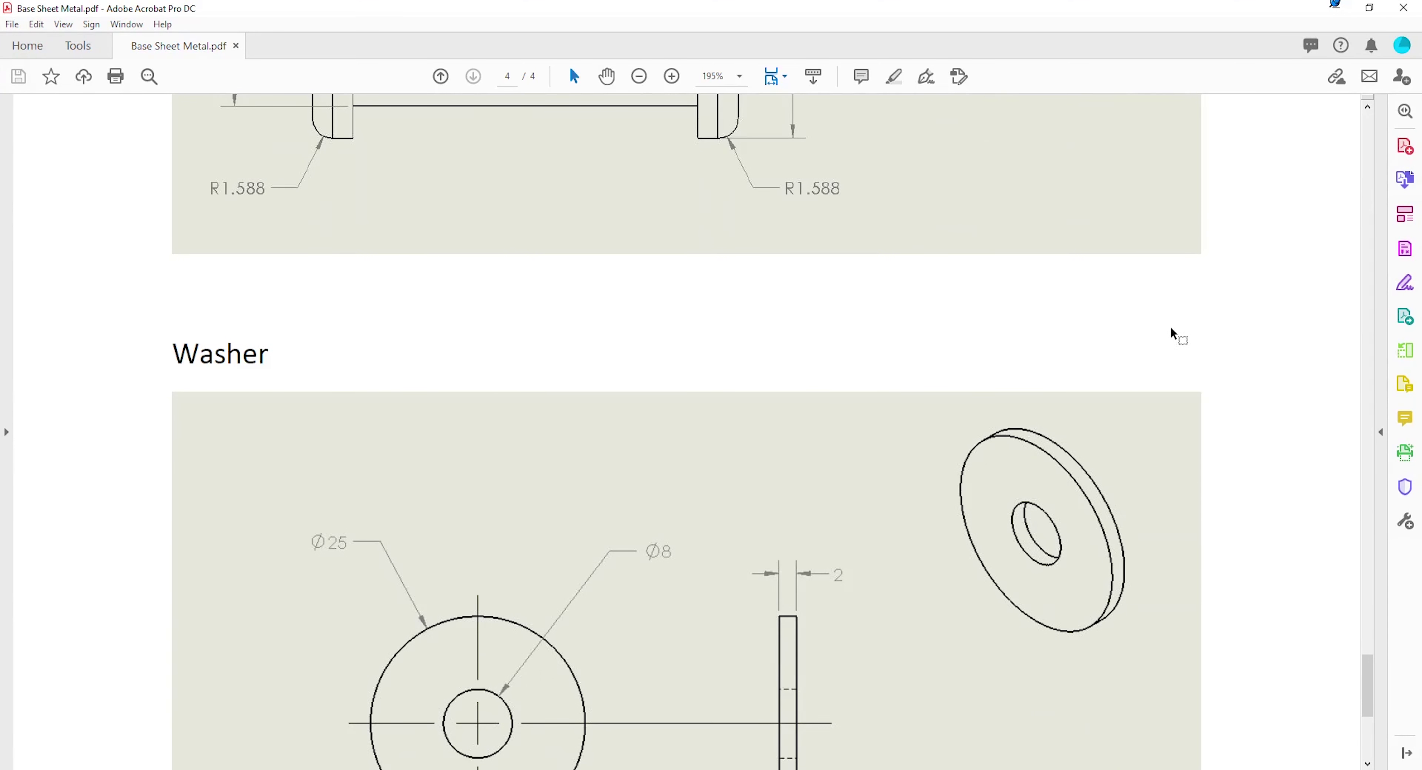
{"action": "left_click", "coordinate": [1370, 7]}
{"action": "left_click", "coordinate": [610, 305]}
{"action": "type", "text": "8"}
{"action": "key", "text": "Return"}
{"action": "key", "text": "Escape"}
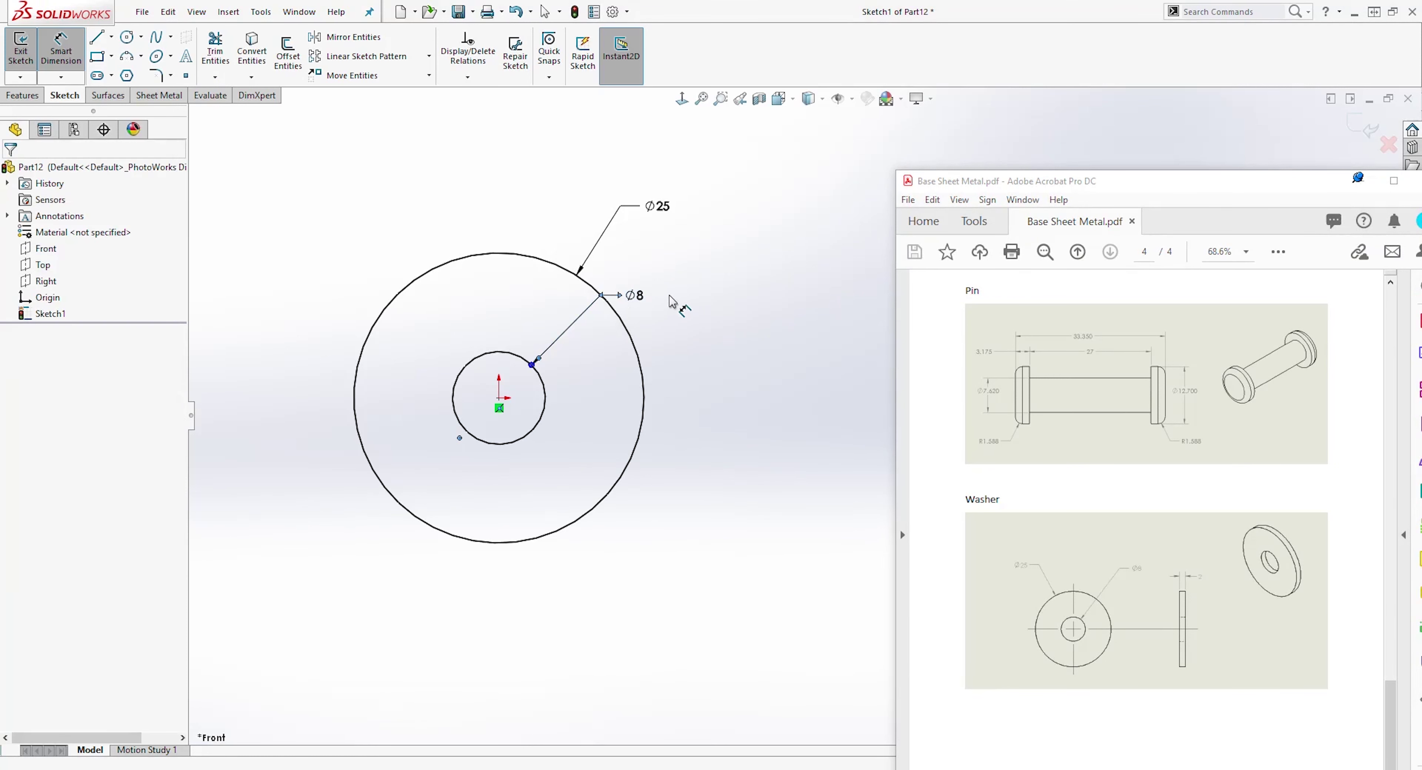
Step: Extrude the washer ring profile as a Blind boss 2 mm deep
{"action": "left_click", "coordinate": [25, 97]}
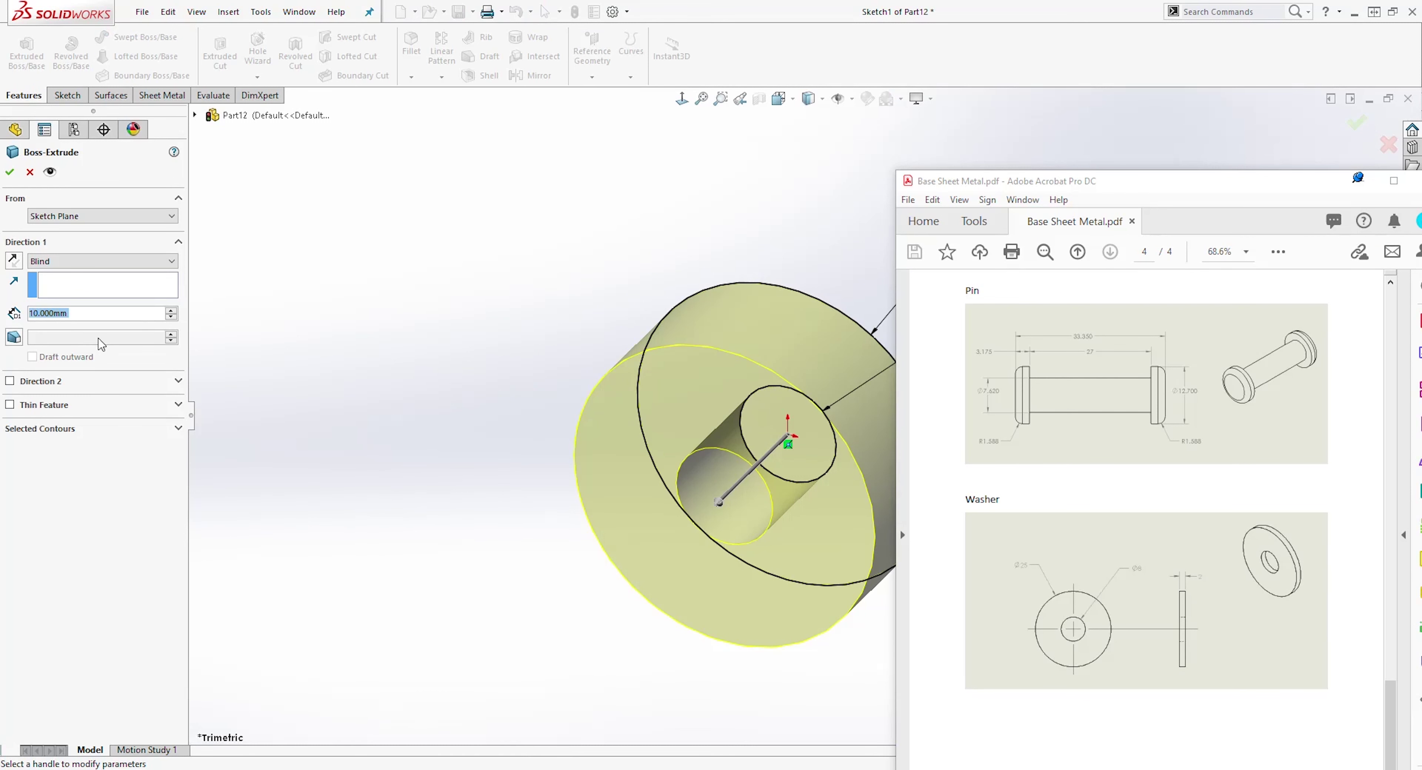
{"action": "type", "text": "2"}
{"action": "key", "text": "Return"}
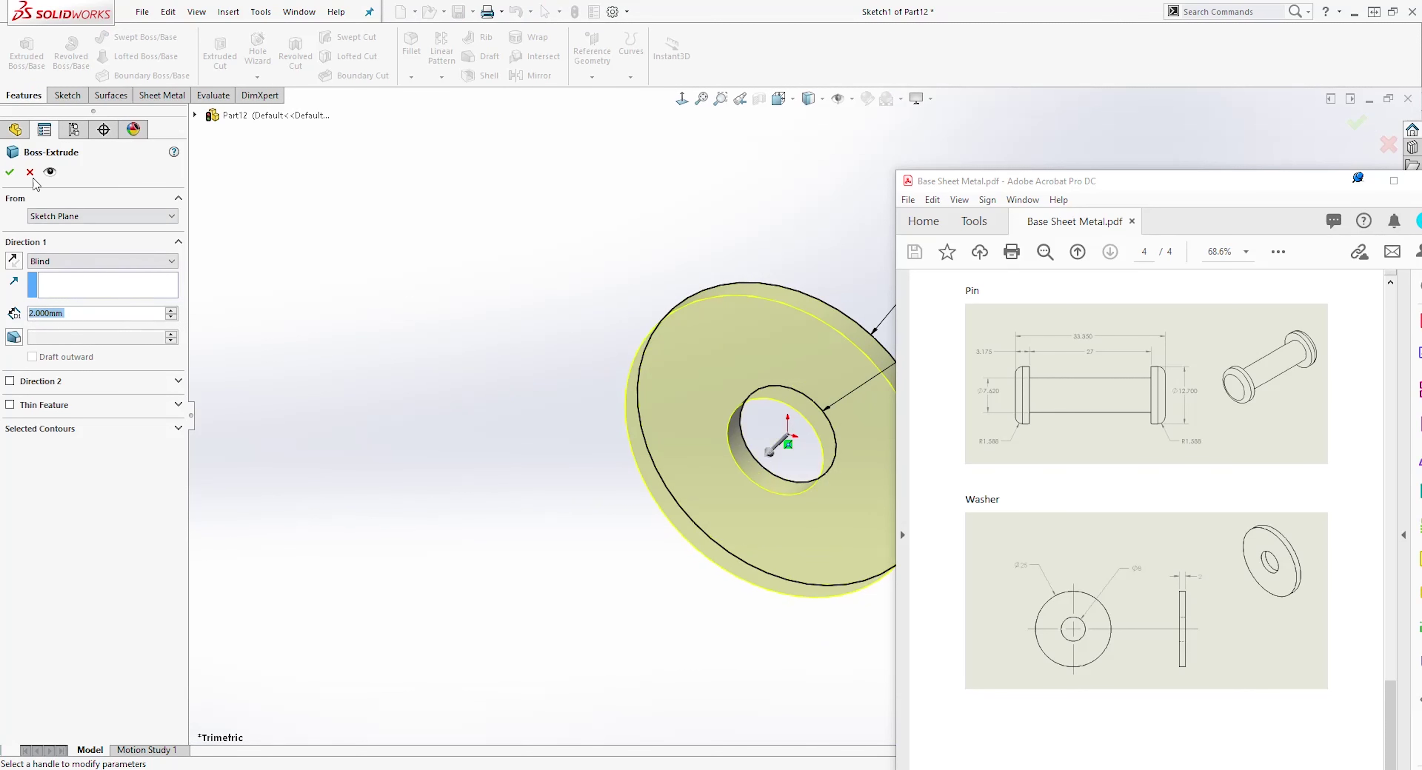
{"action": "left_click", "coordinate": [10, 174]}
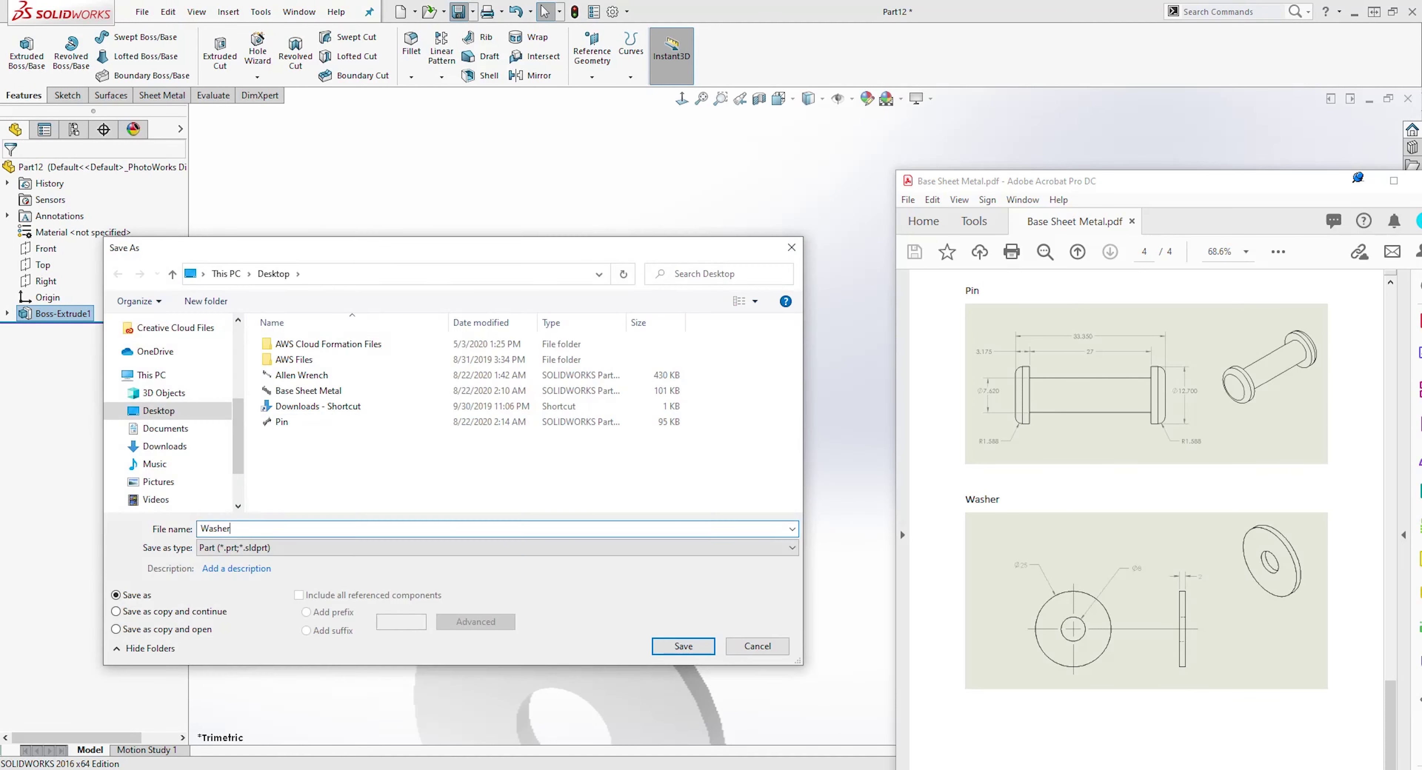
Step: Save the part on the Desktop under the name Washer
{"action": "key", "text": "Return"}
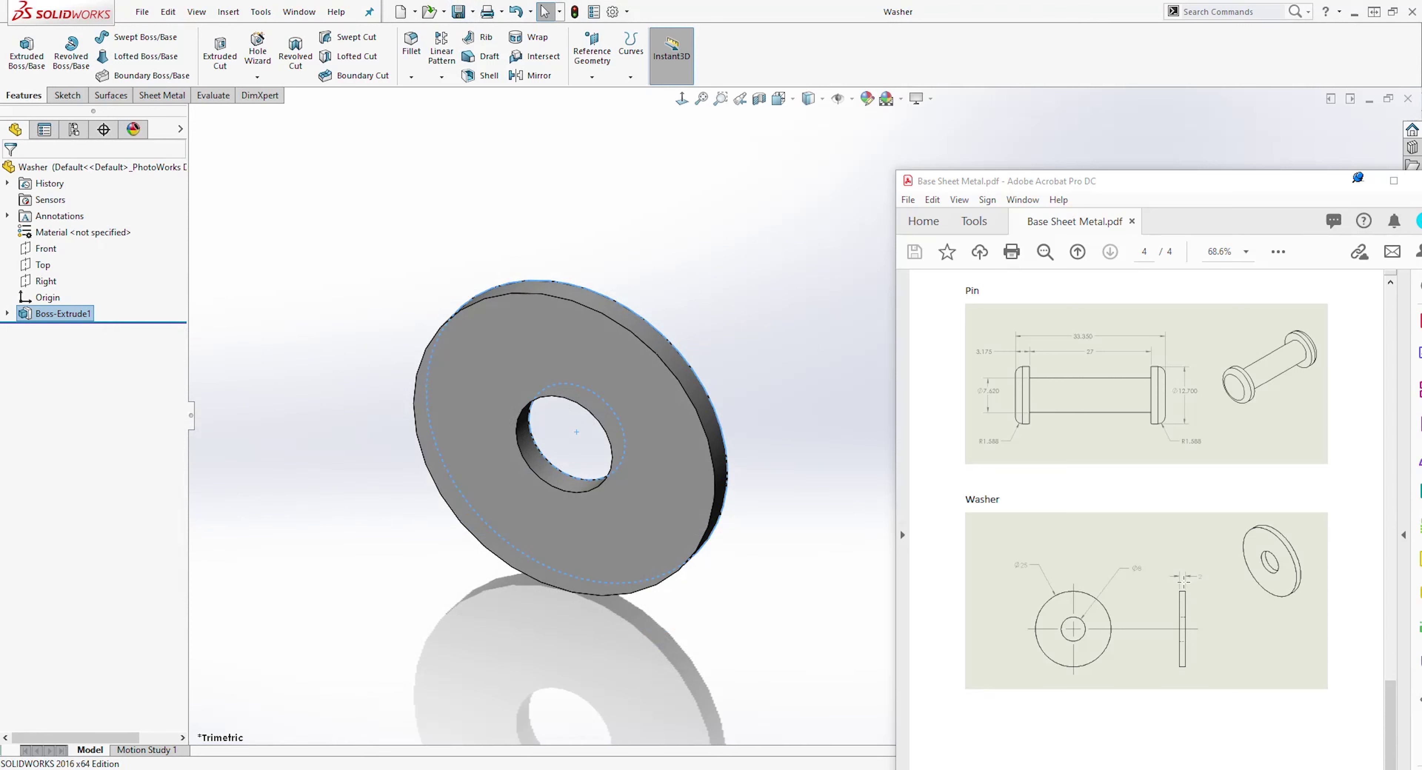
{"action": "scroll", "coordinate": [1156, 532], "scroll_direction": "up", "scroll_amount": 5}
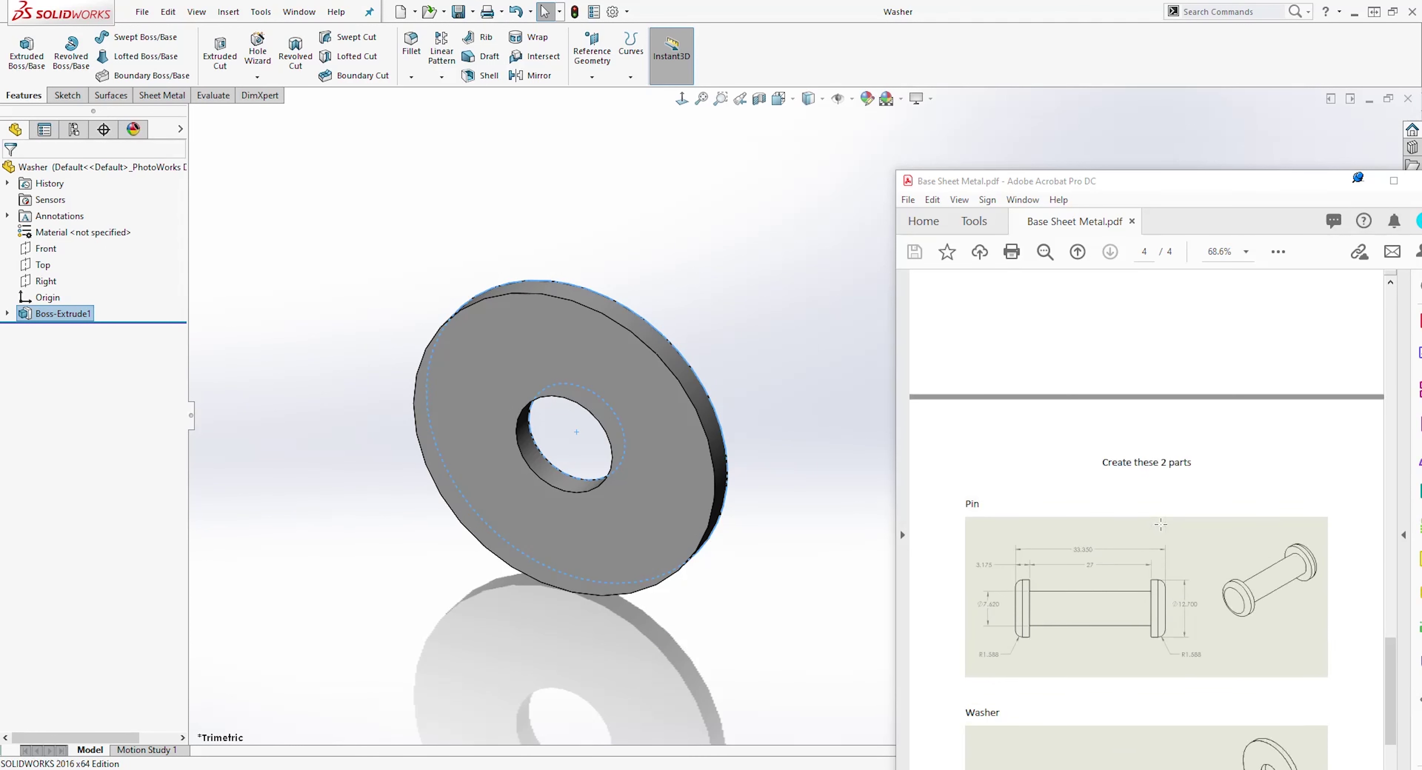
{"action": "scroll", "coordinate": [1160, 530], "scroll_direction": "up", "scroll_amount": 3}
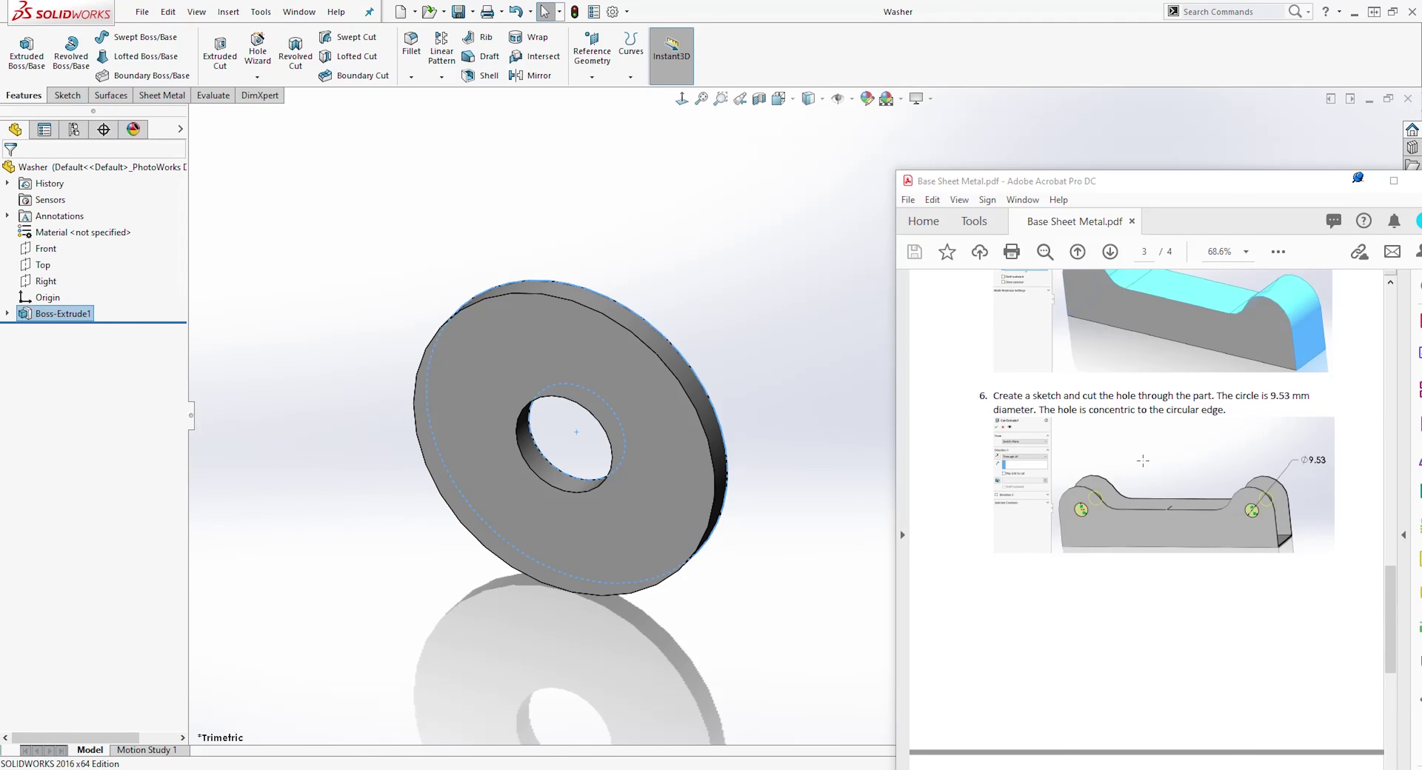